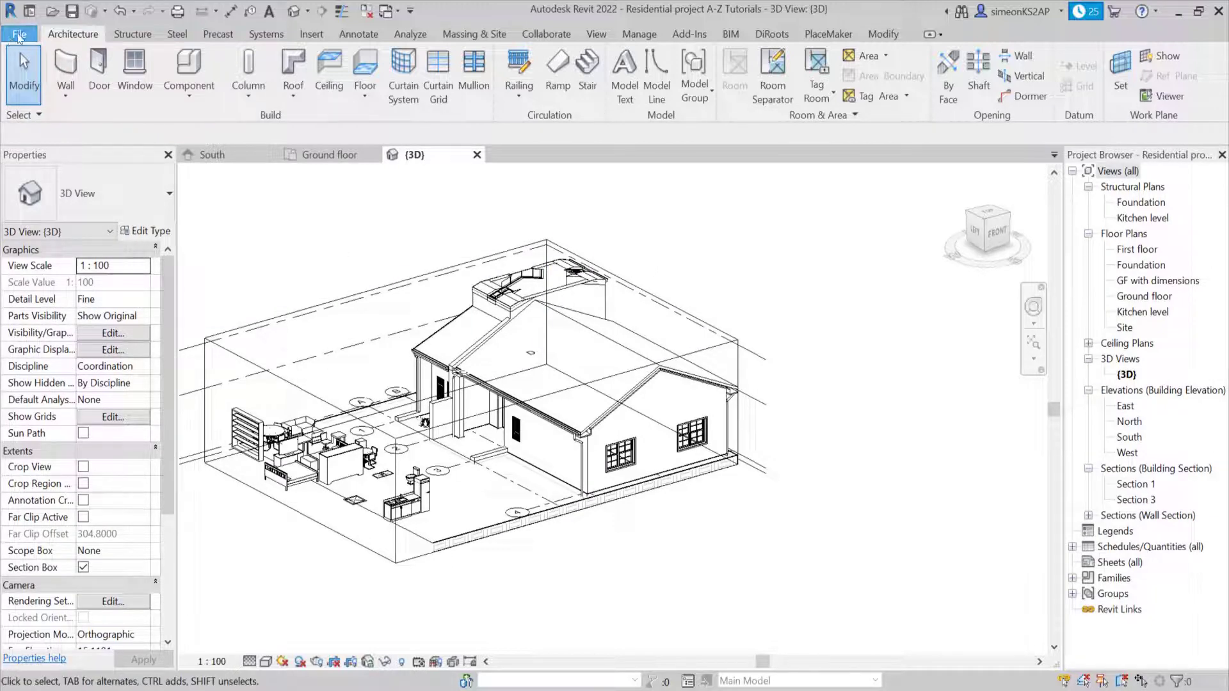
Create a new family from the English template Metric Generic Model line based.
click(19, 35)
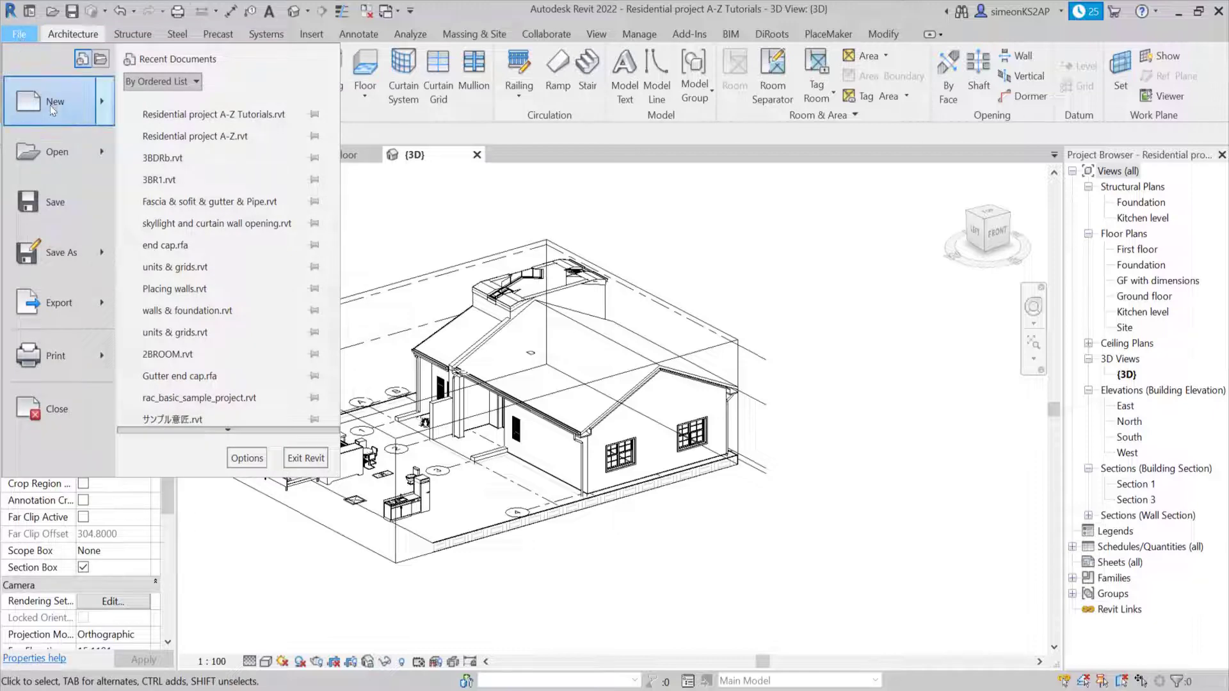
mouse_move(53, 110)
click(195, 157)
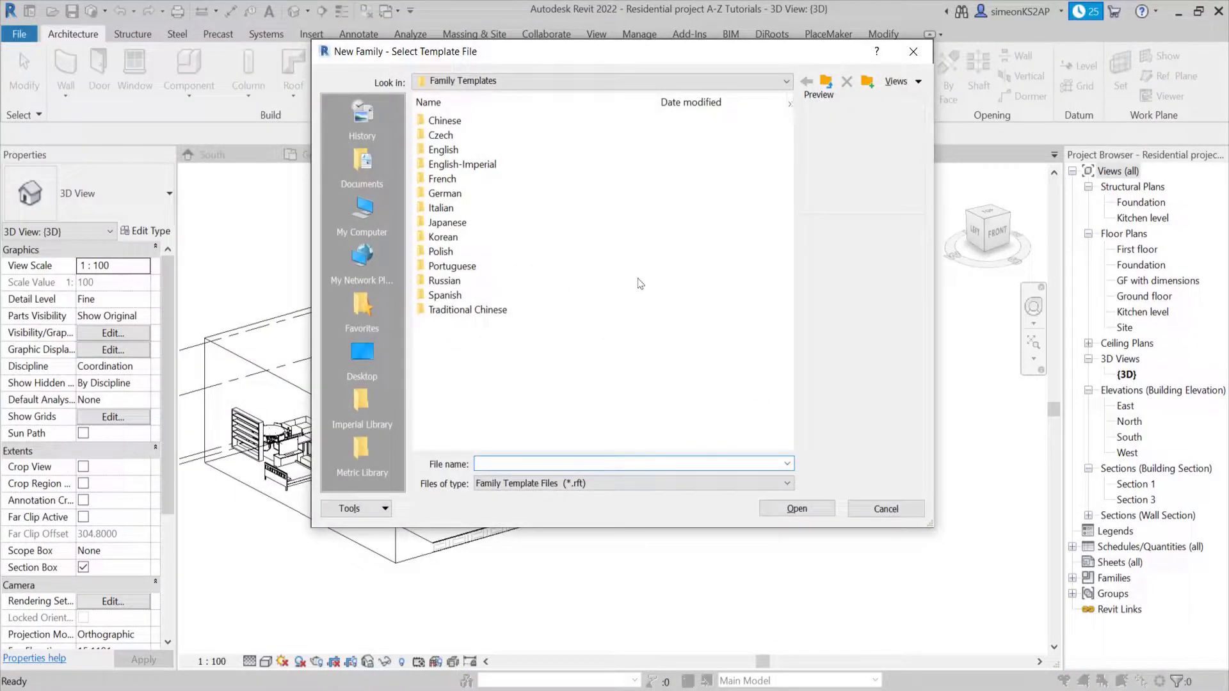
double_click(443, 149)
click(639, 241)
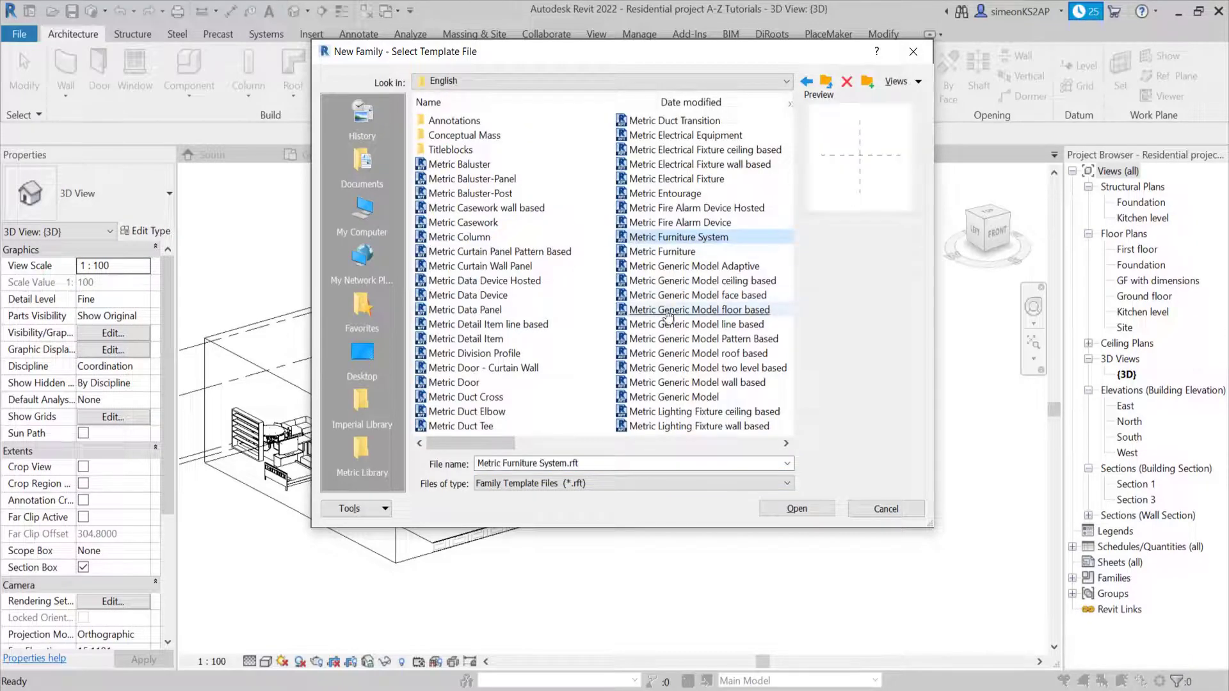
click(695, 324)
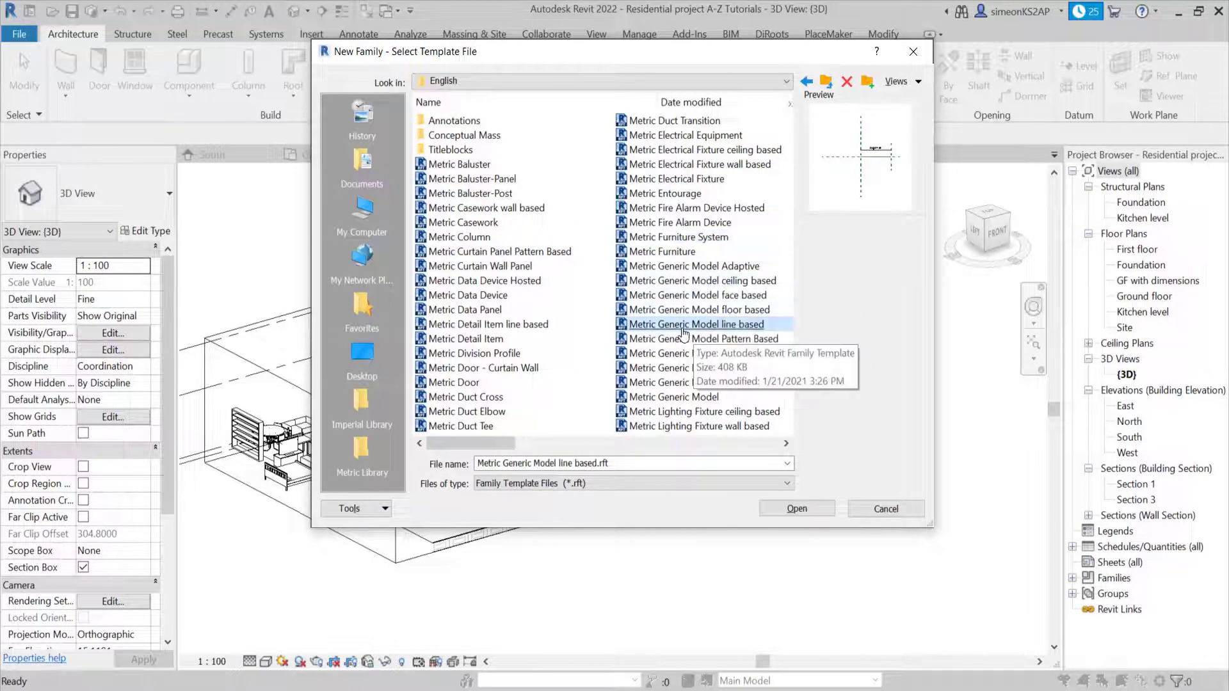
double_click(756, 326)
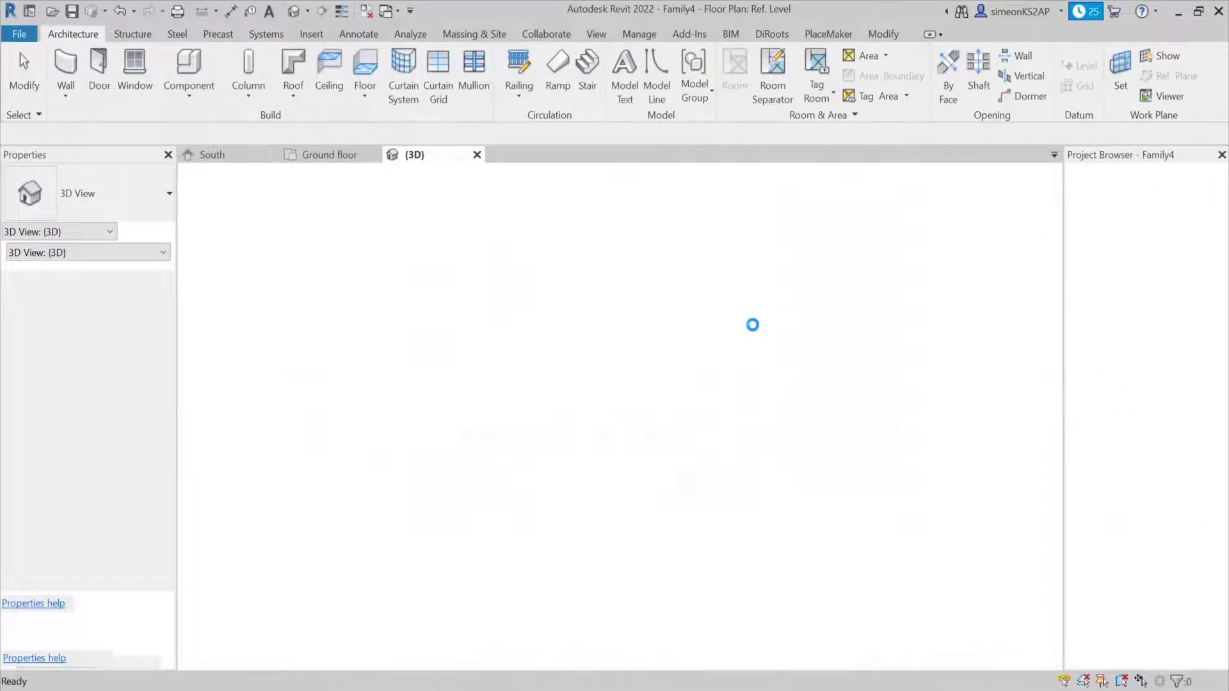
Examine the template's reference line, reference planes and Length dimension in the Ref. Level plan.
middle_drag(754, 350, 656, 362)
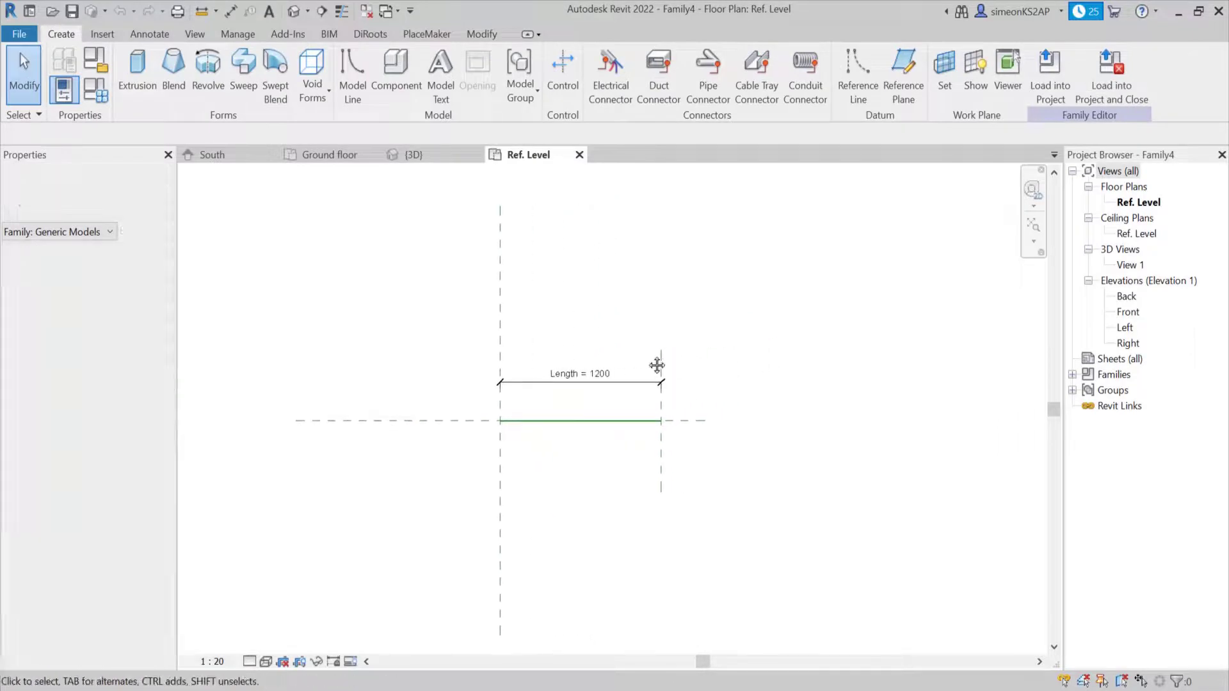
scroll(588, 398, up, 1)
scroll(581, 398, up, 3)
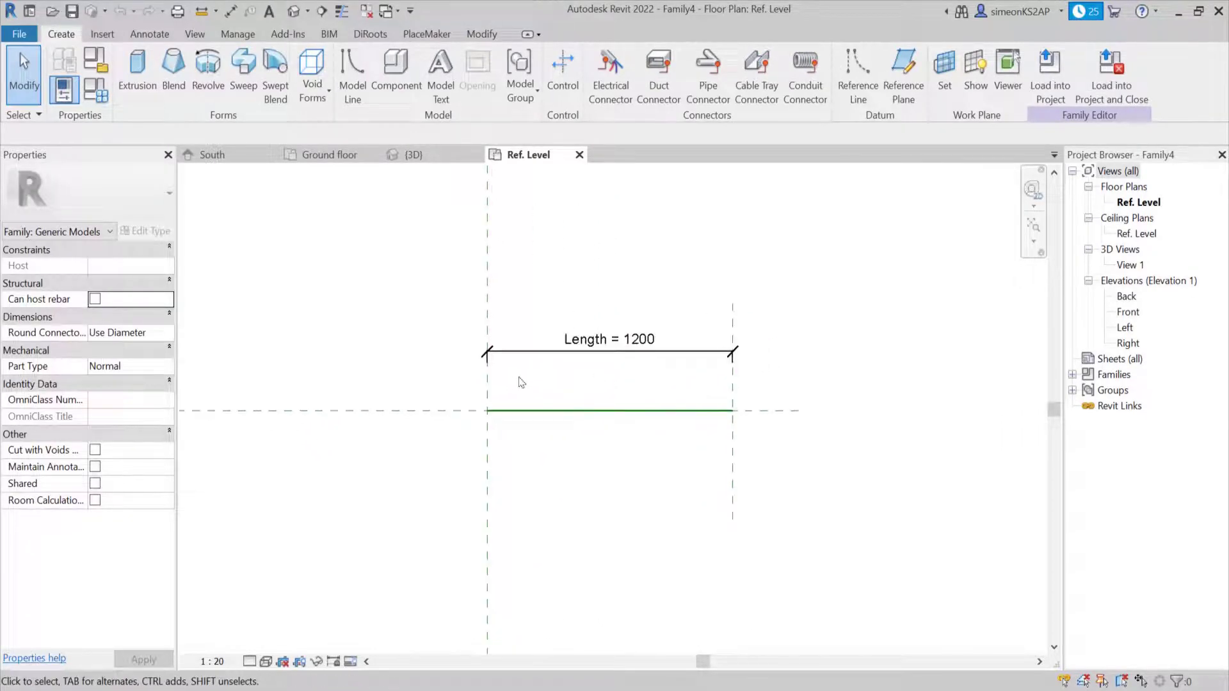
scroll(583, 371, down, 2)
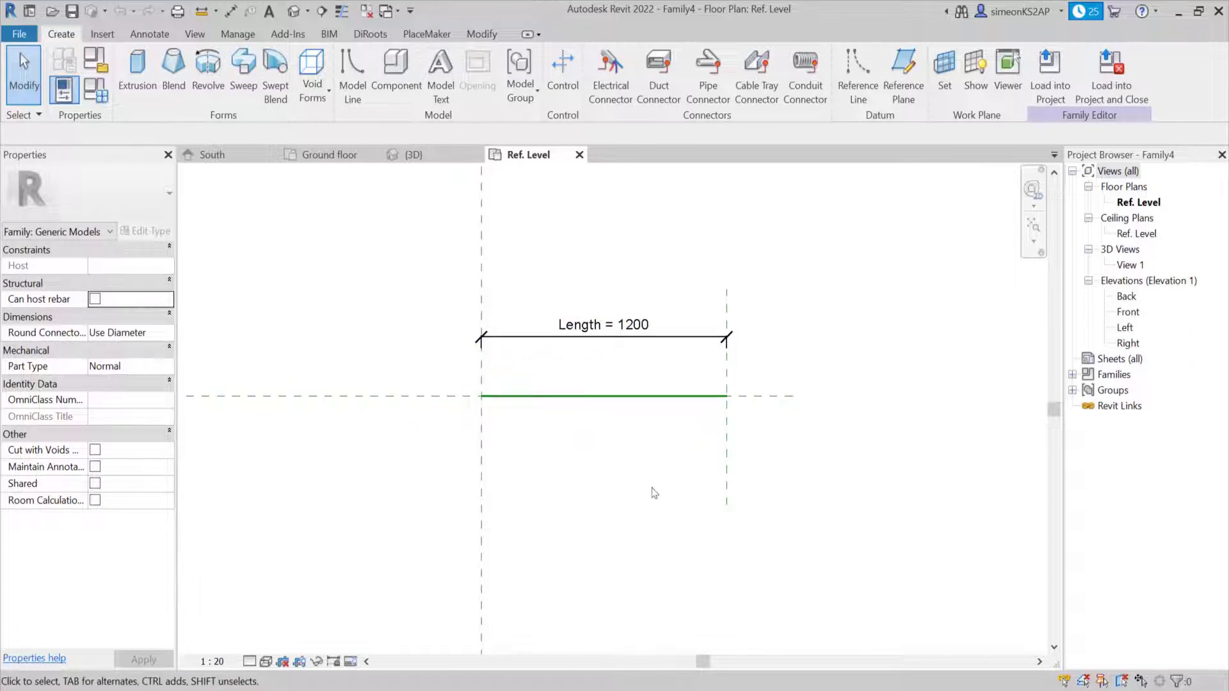
scroll(538, 381, up, 1)
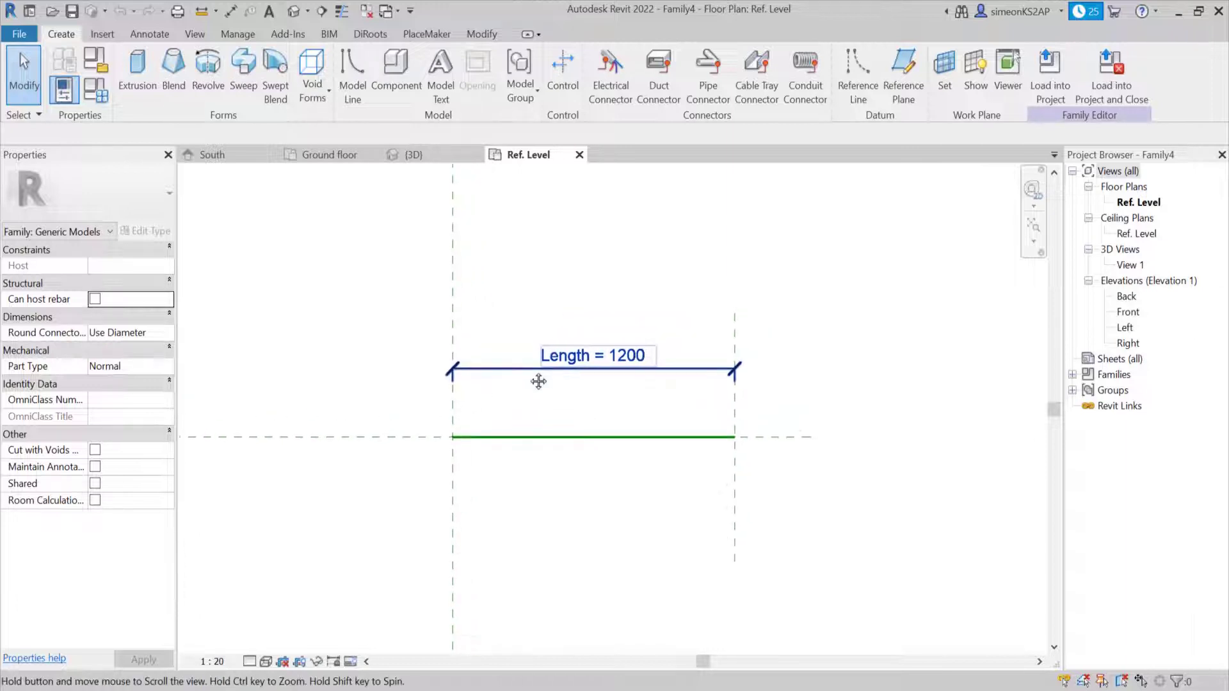
scroll(510, 378, up, 1)
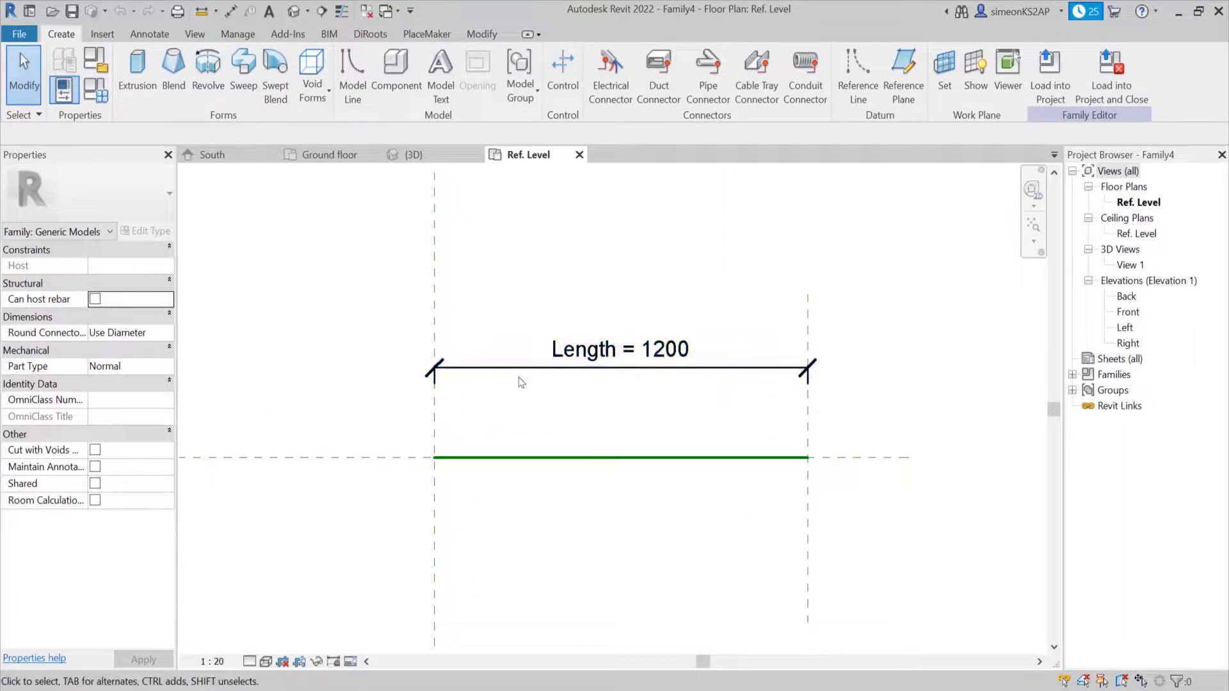
middle_drag(641, 397, 591, 393)
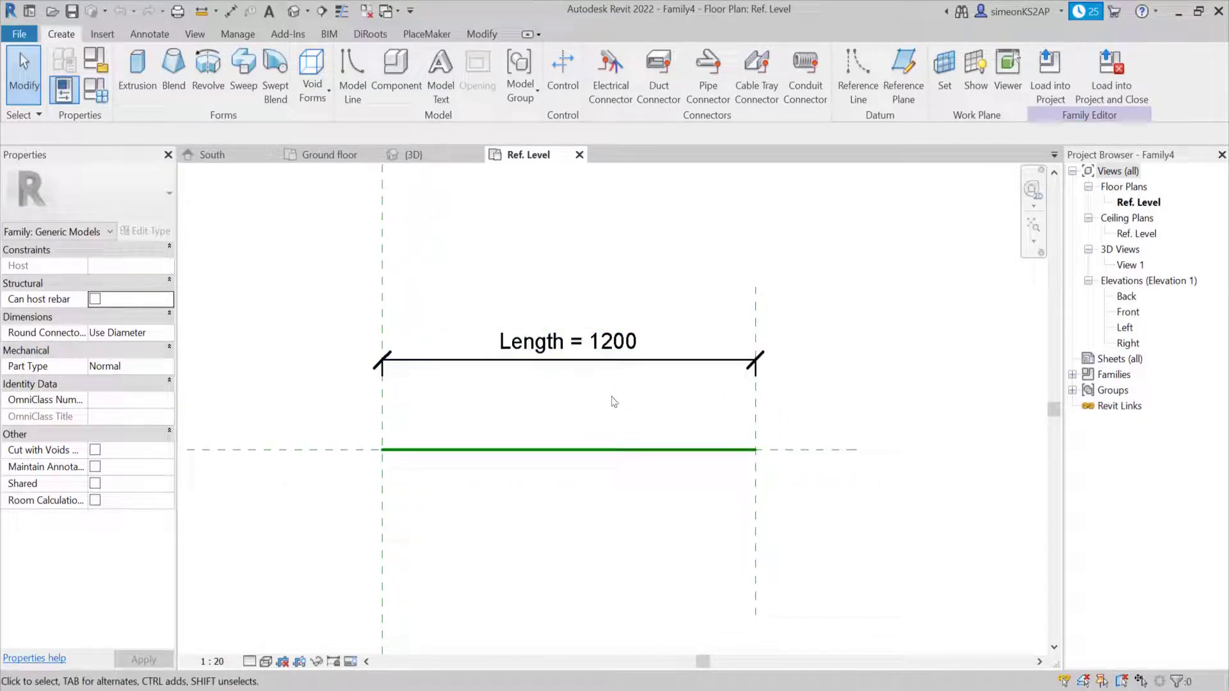
mouse_move(570, 404)
middle_down()
mouse_move(593, 397)
mouse_move(570, 393)
middle_up()
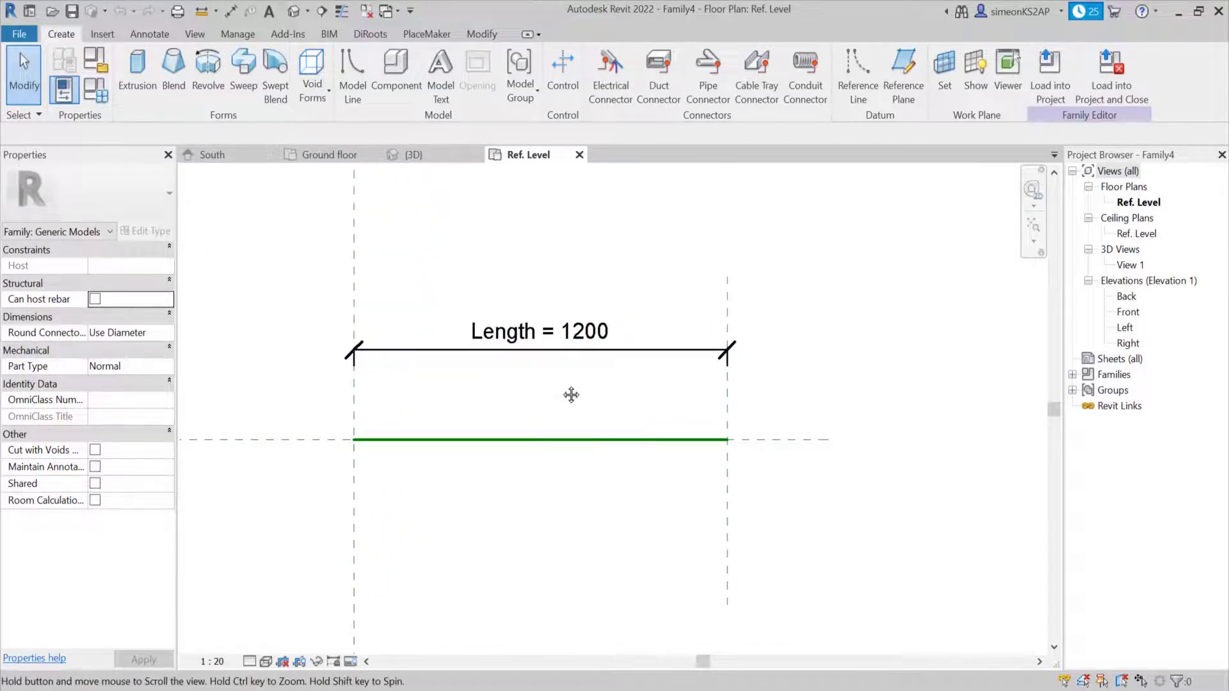
Move the Right reference plane outward and set the Length dimension to 1400.
click(726, 440)
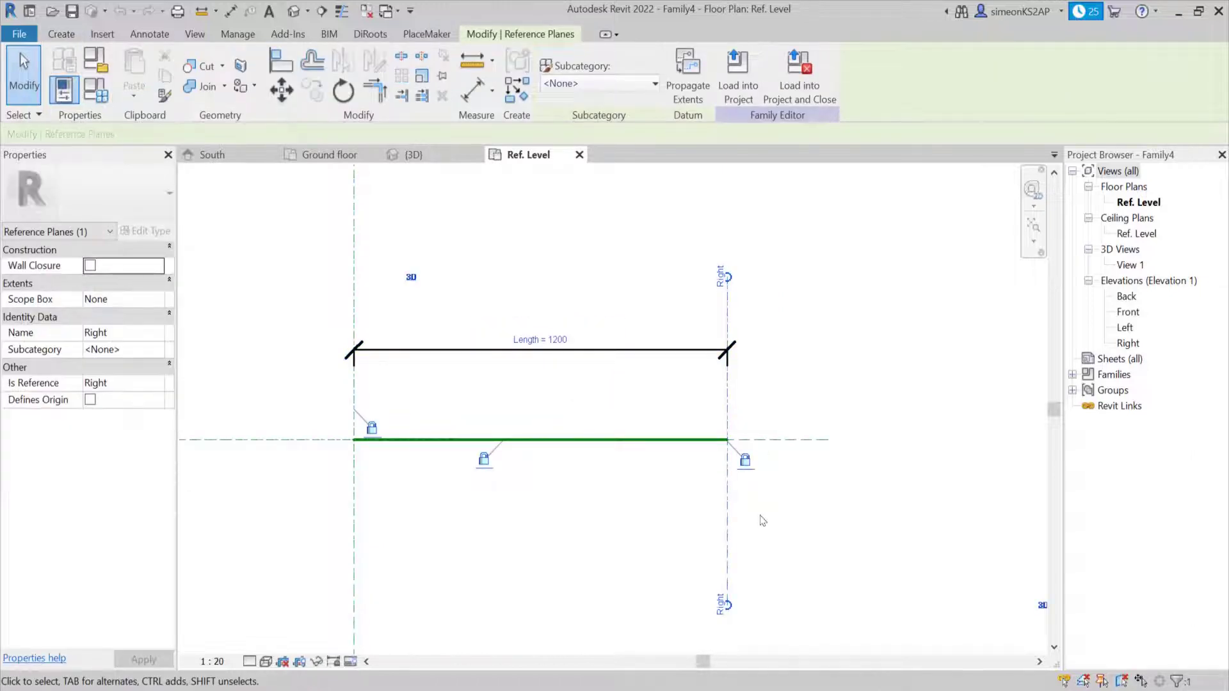
drag(727, 494, 773, 500)
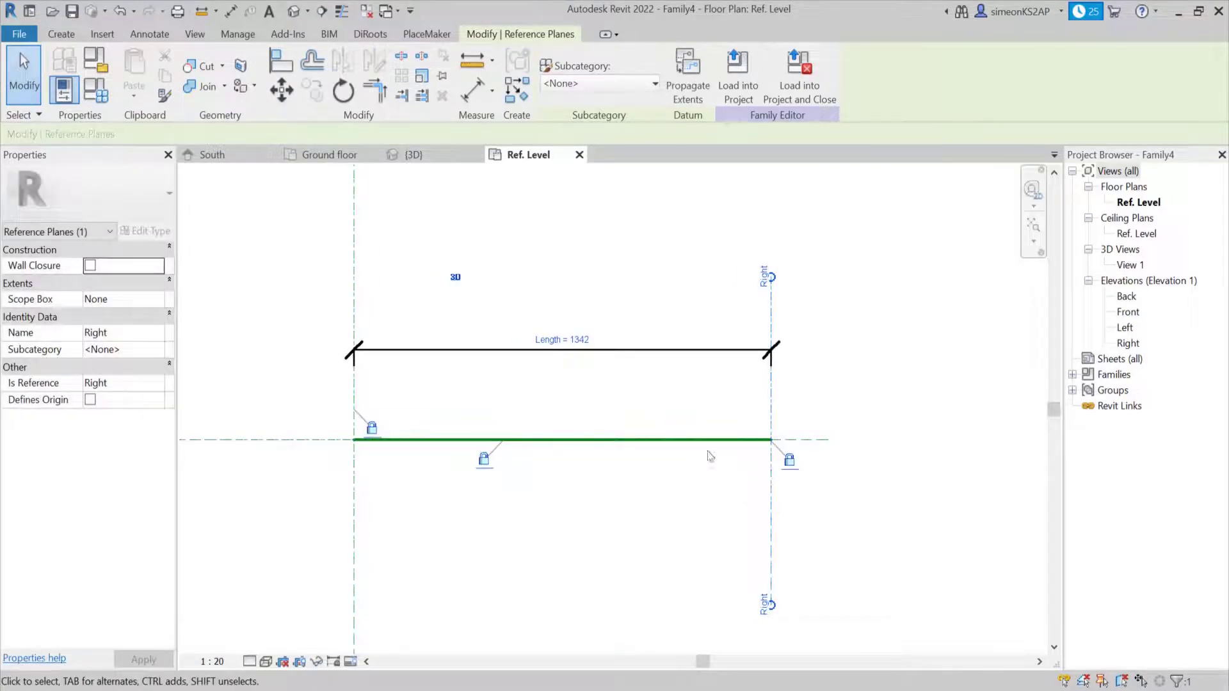
click(585, 349)
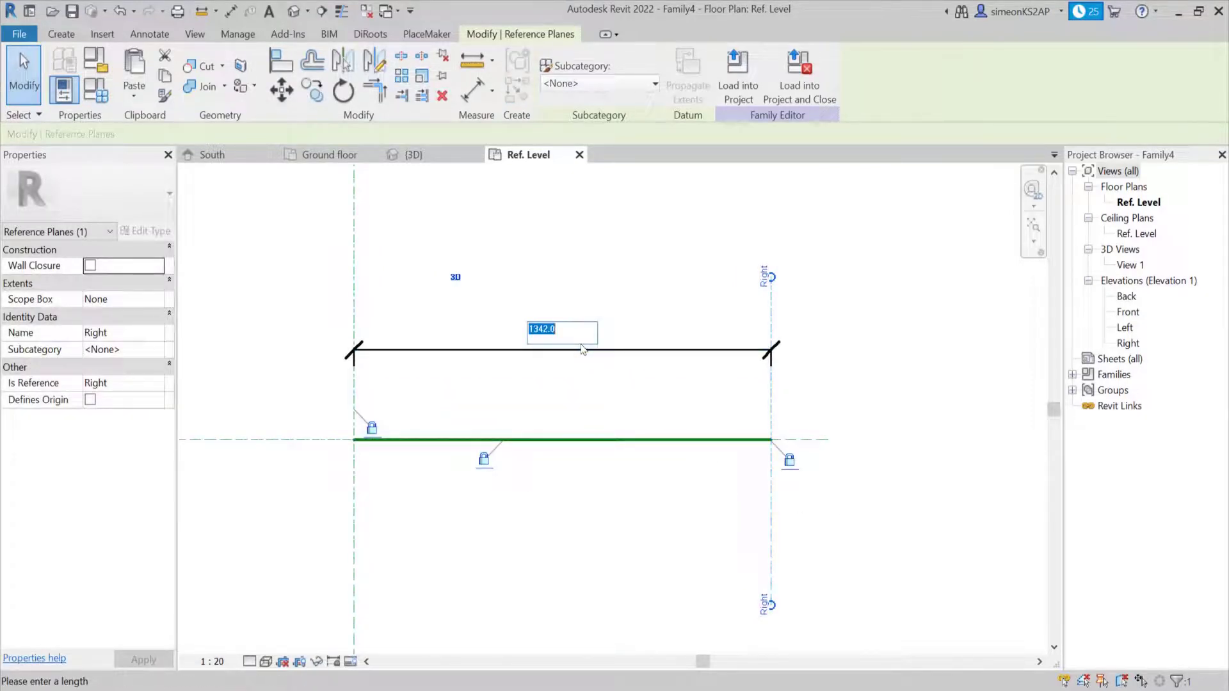
text(14)
key(Return)
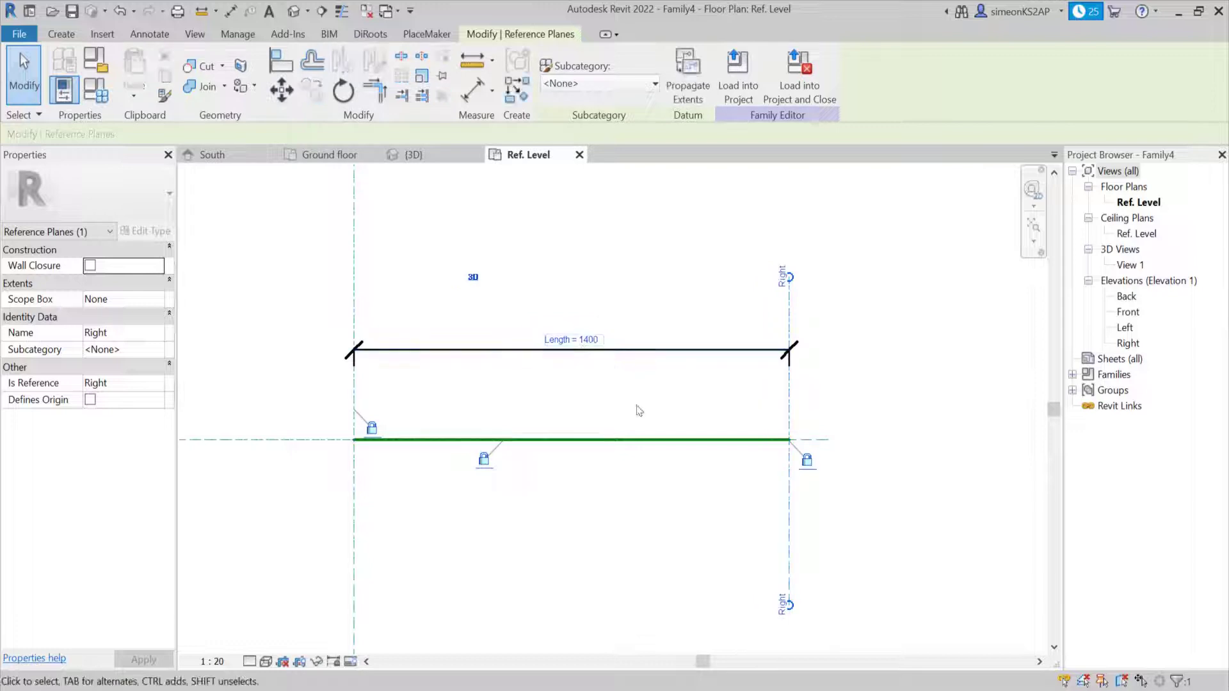
Move the Right reference plane back inward and set the Length dimension to 1200.
click(675, 526)
drag(789, 410, 737, 419)
click(556, 339)
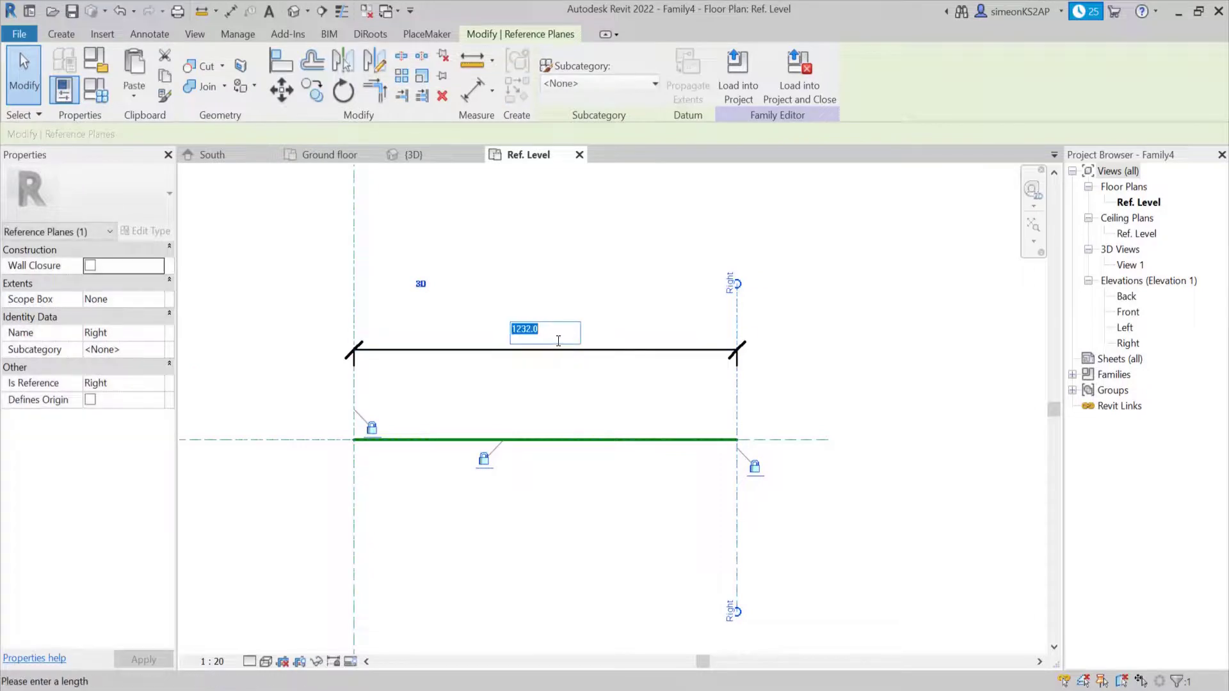
text(1200)
key(Return)
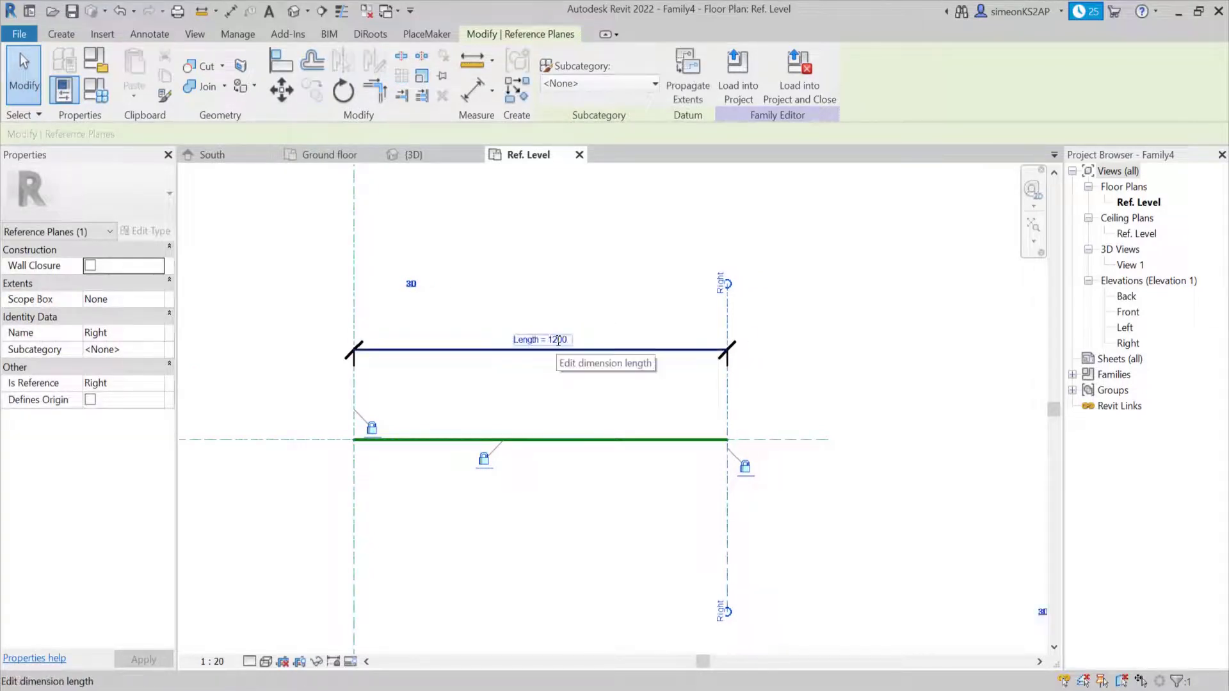
click(579, 498)
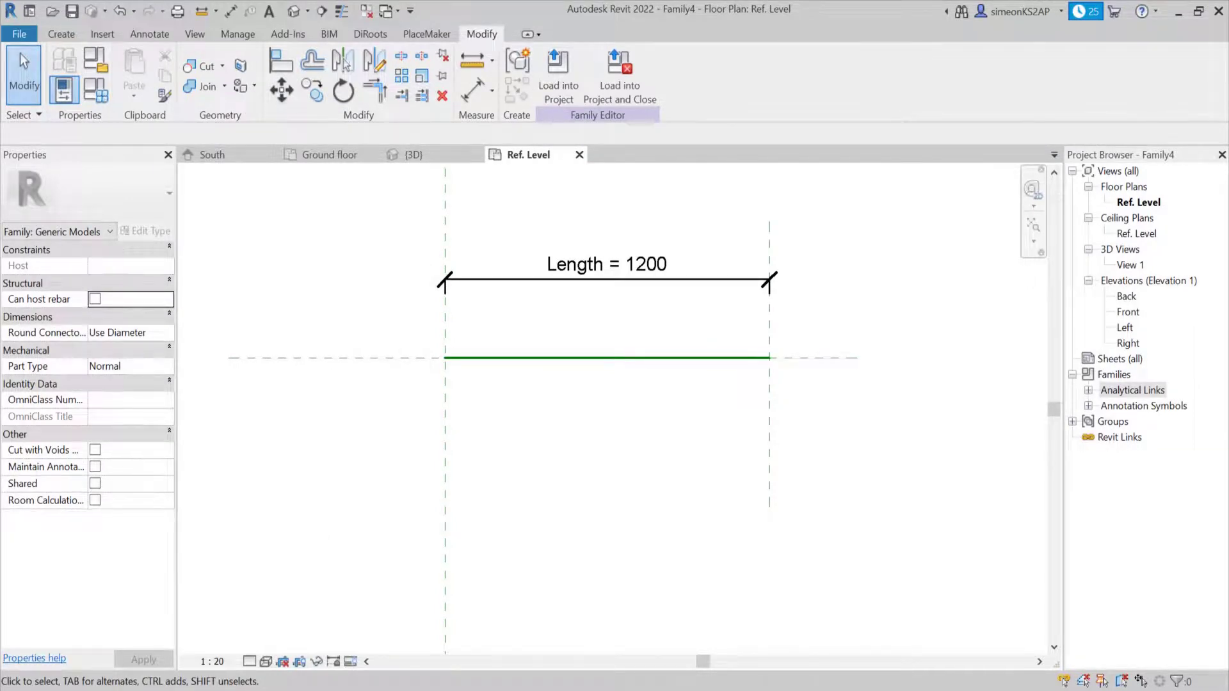
Draw a horizontal reference plane about 345 mm below the green reference line, spanning the full width of the existing horizontal plane.
middle_drag(561, 444, 571, 423)
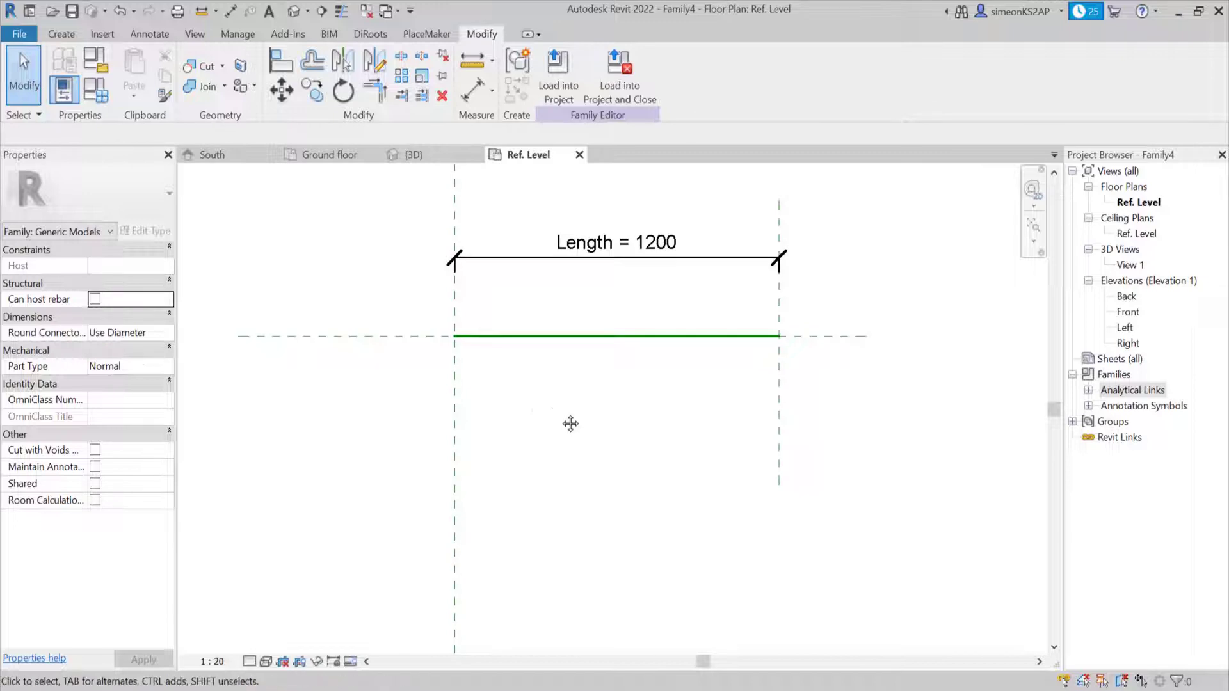
click(62, 34)
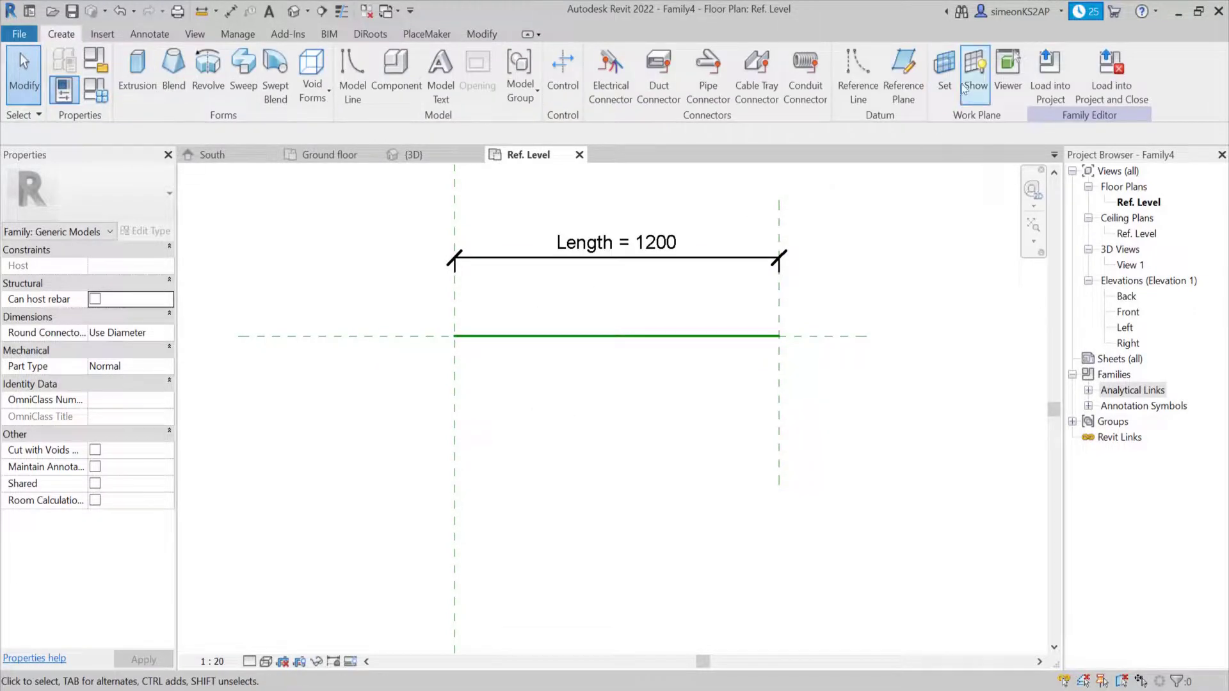
click(903, 73)
middle_drag(587, 416, 612, 367)
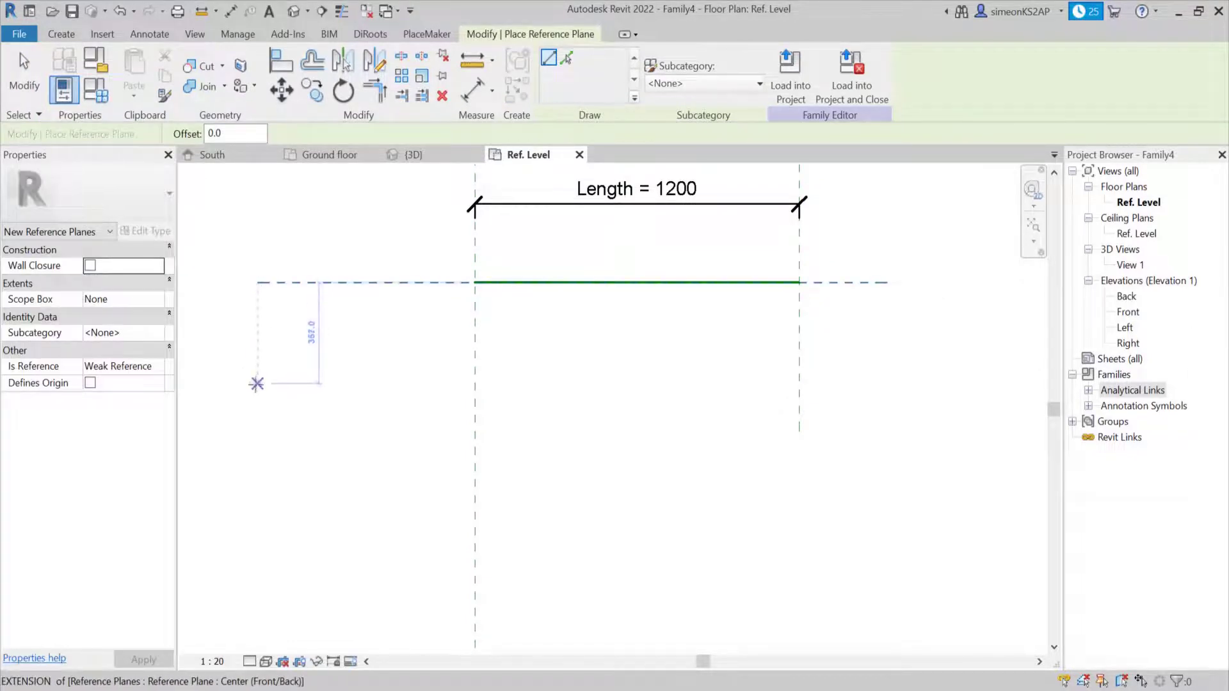
click(262, 380)
click(887, 380)
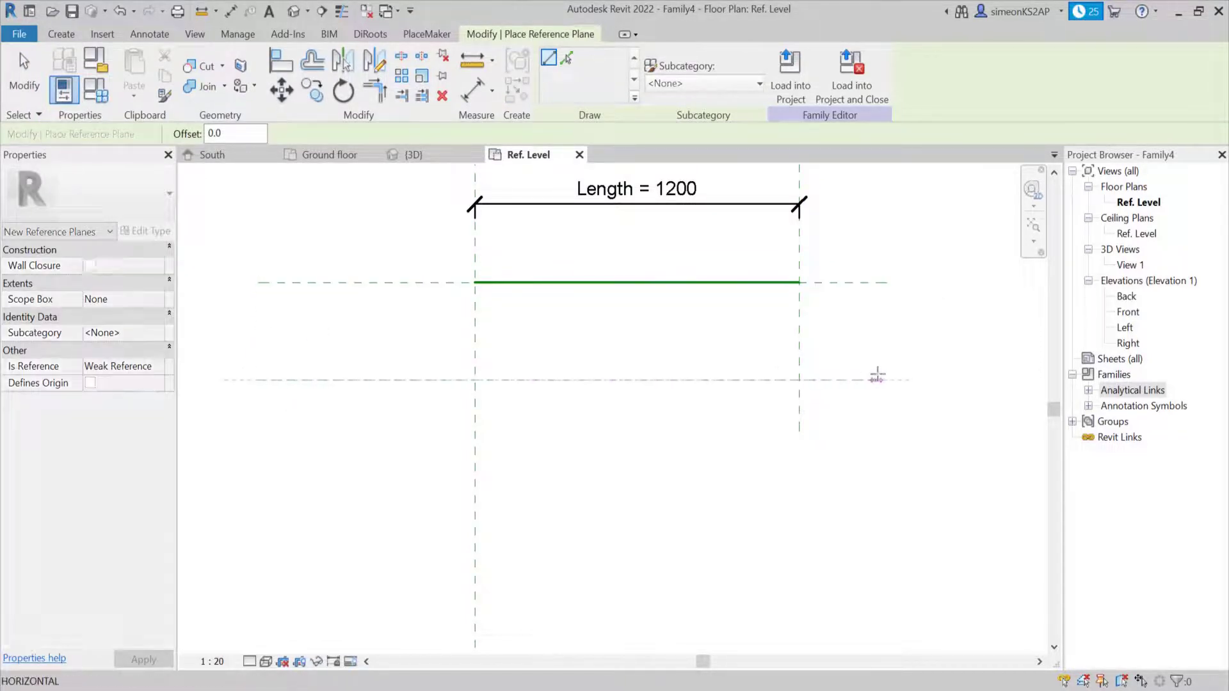
right_click(945, 310)
click(970, 317)
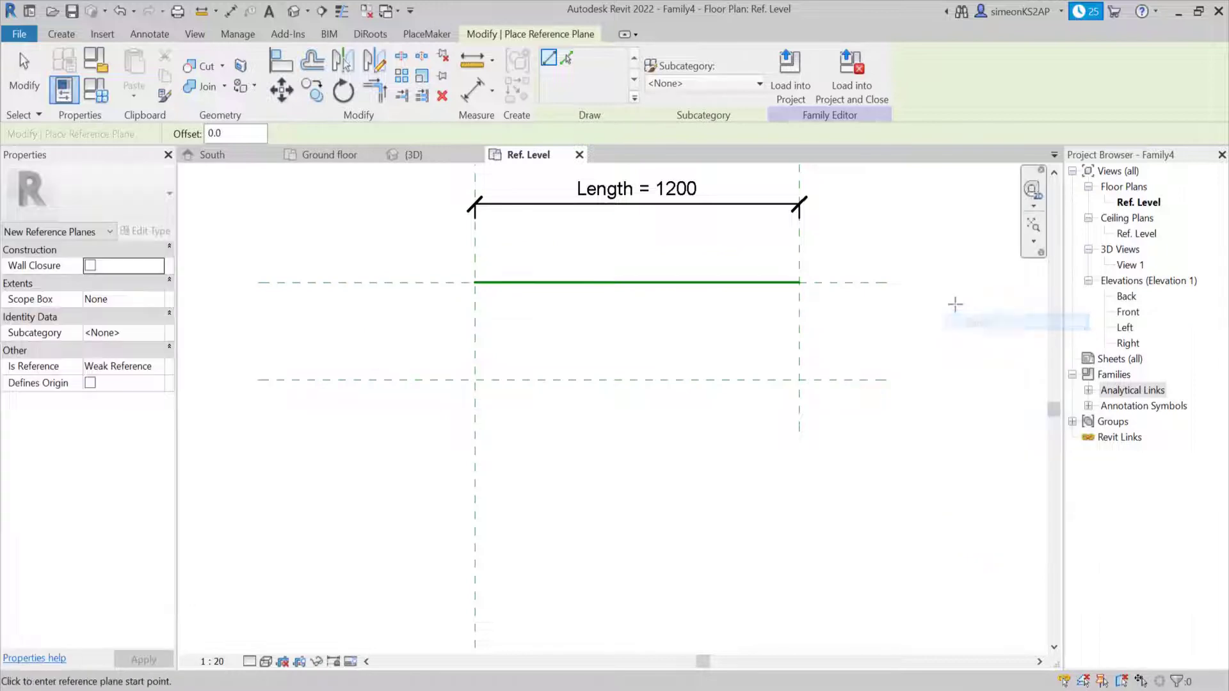
right_click(955, 308)
click(979, 317)
Add an aligned dimension between the two horizontal reference planes, placed beyond the Right reference plane.
middle_drag(619, 381, 644, 412)
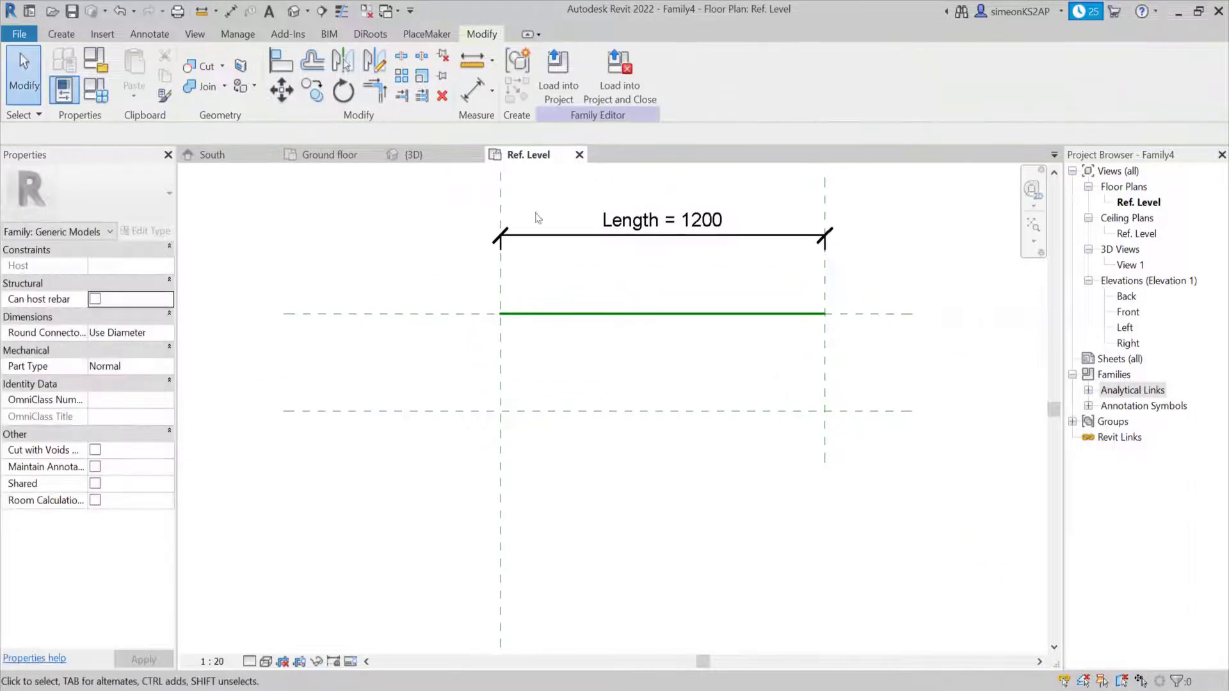
middle_drag(484, 372, 522, 380)
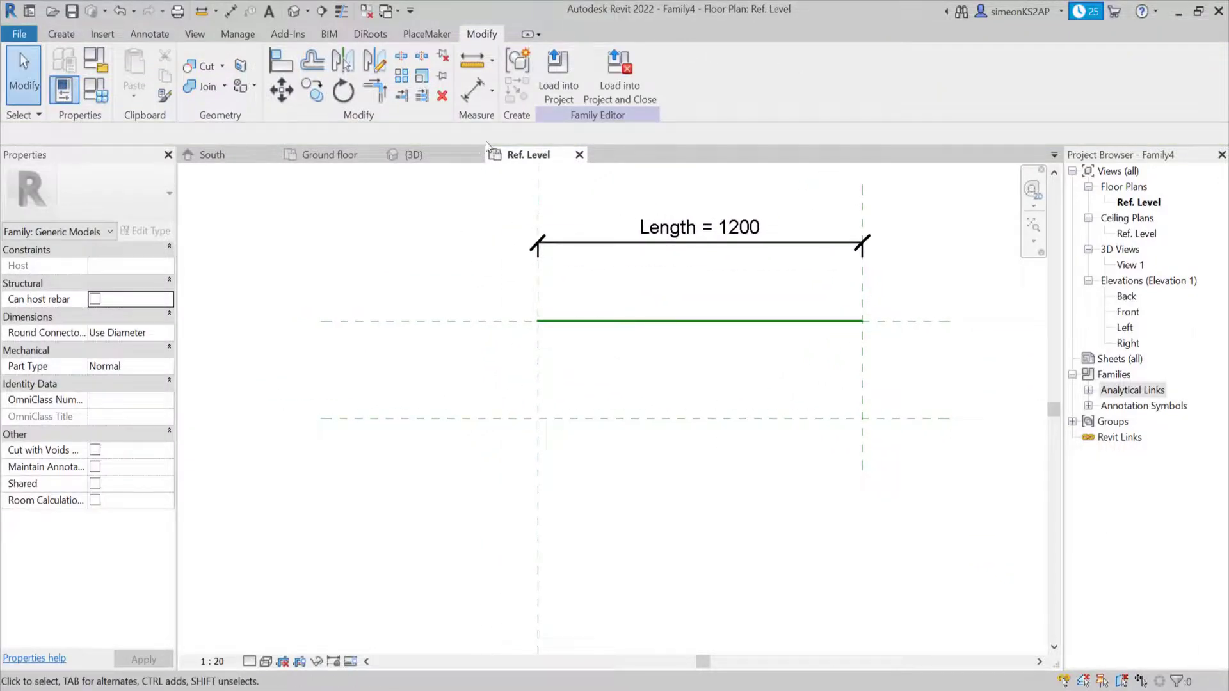
click(473, 95)
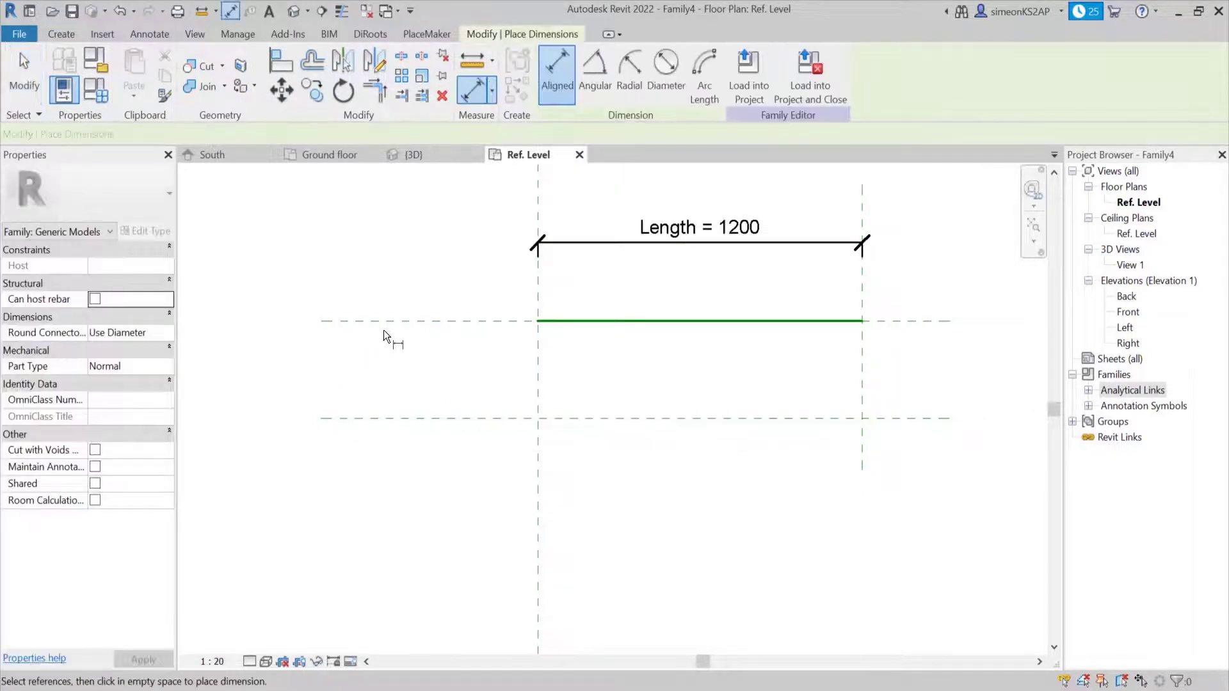
click(387, 321)
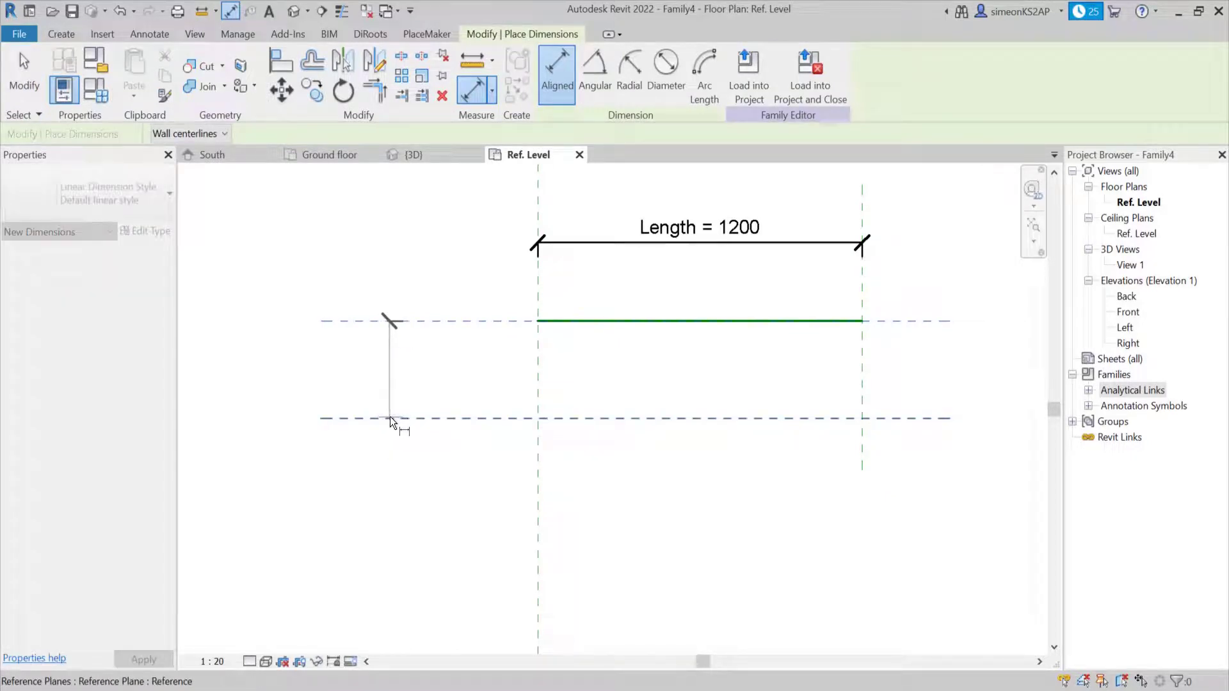
click(389, 418)
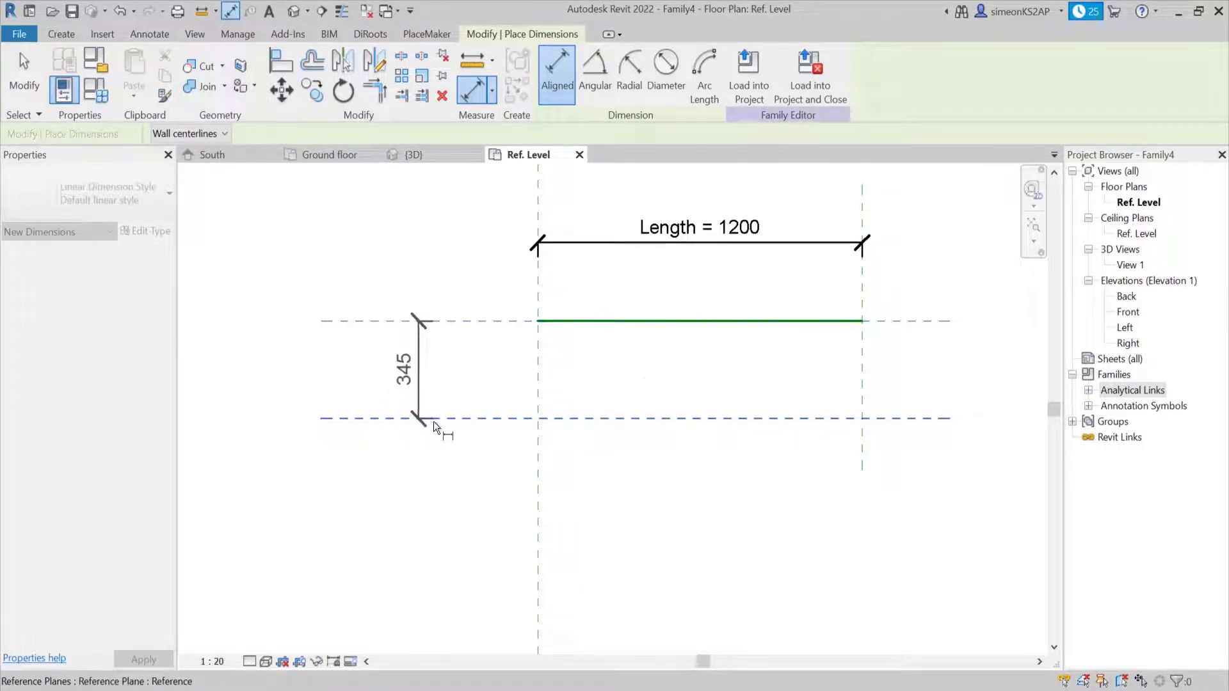
click(921, 429)
middle_drag(924, 448, 854, 450)
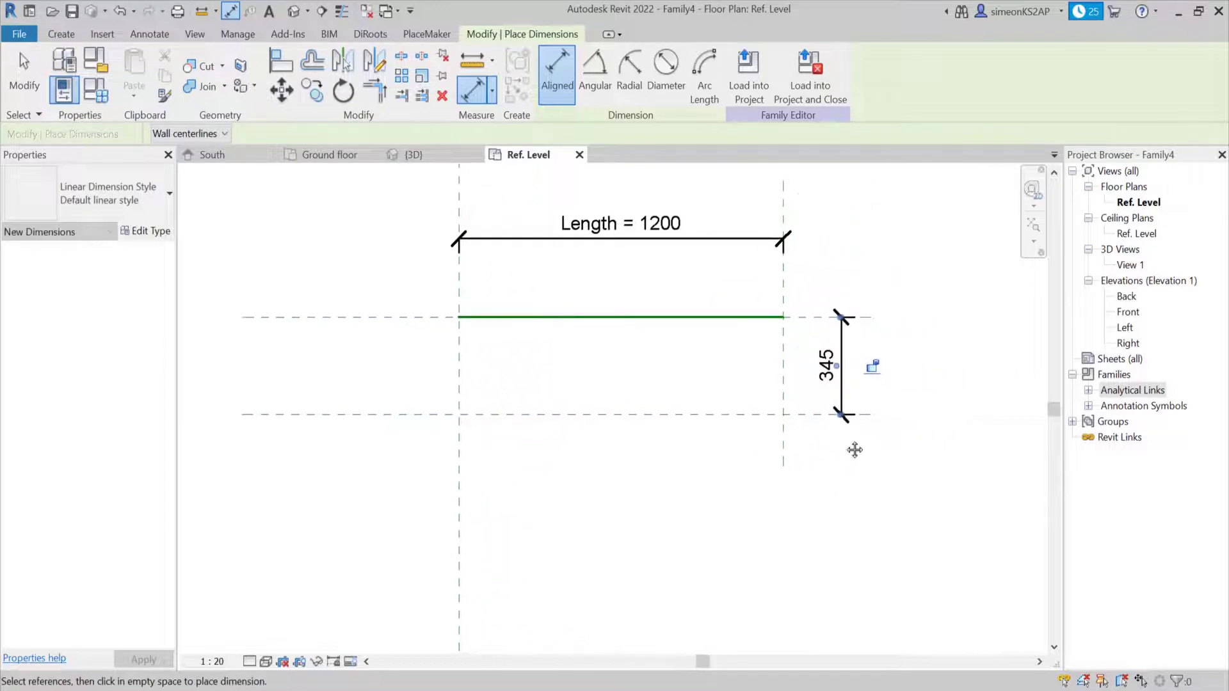
right_click(913, 424)
click(944, 433)
right_click(931, 410)
click(949, 419)
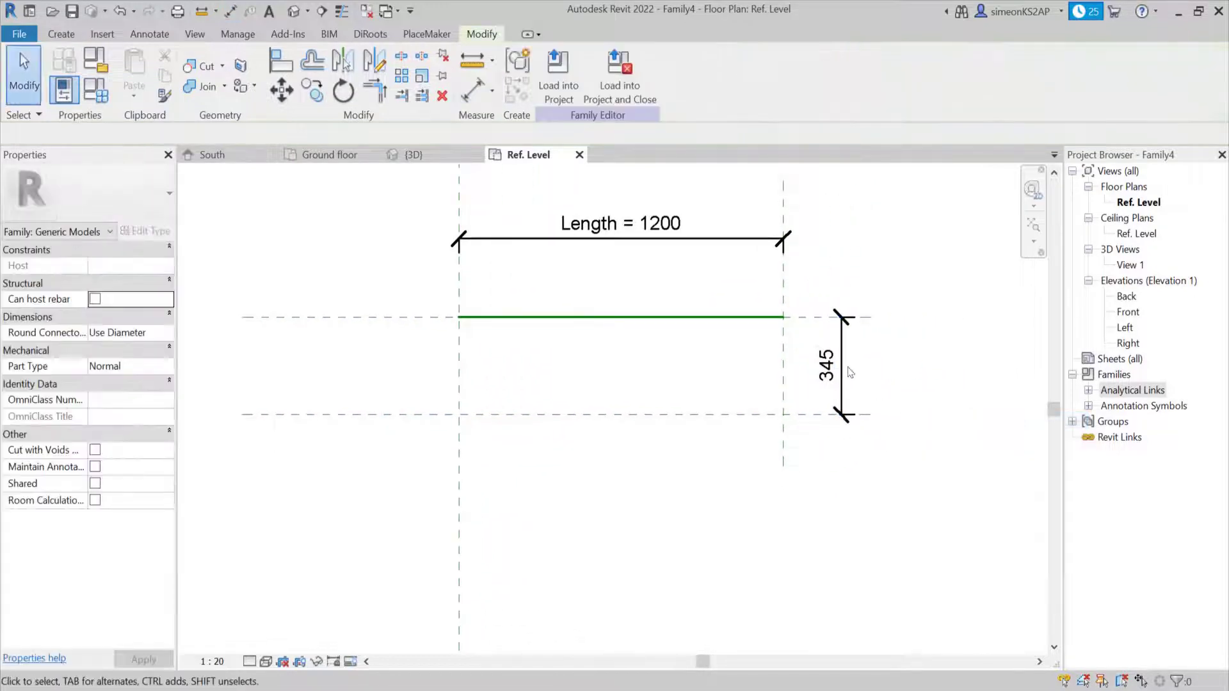
Label the dimension between the two horizontal reference planes with a new instance family parameter named Width.
click(841, 366)
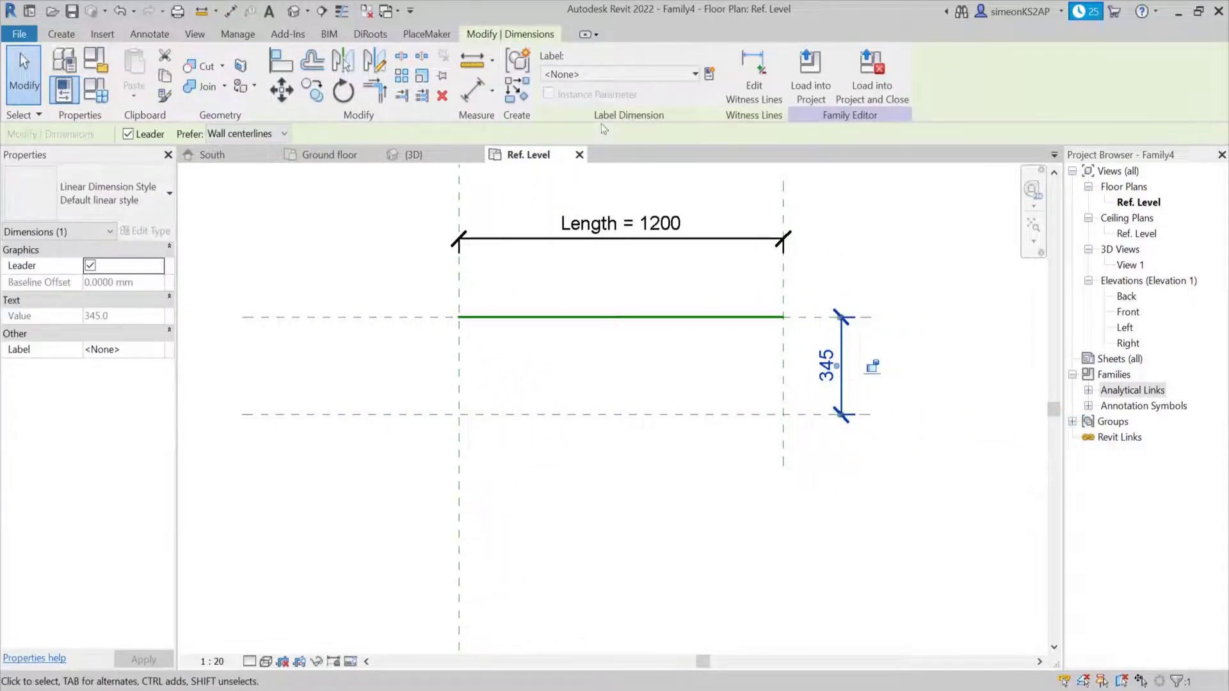
click(709, 75)
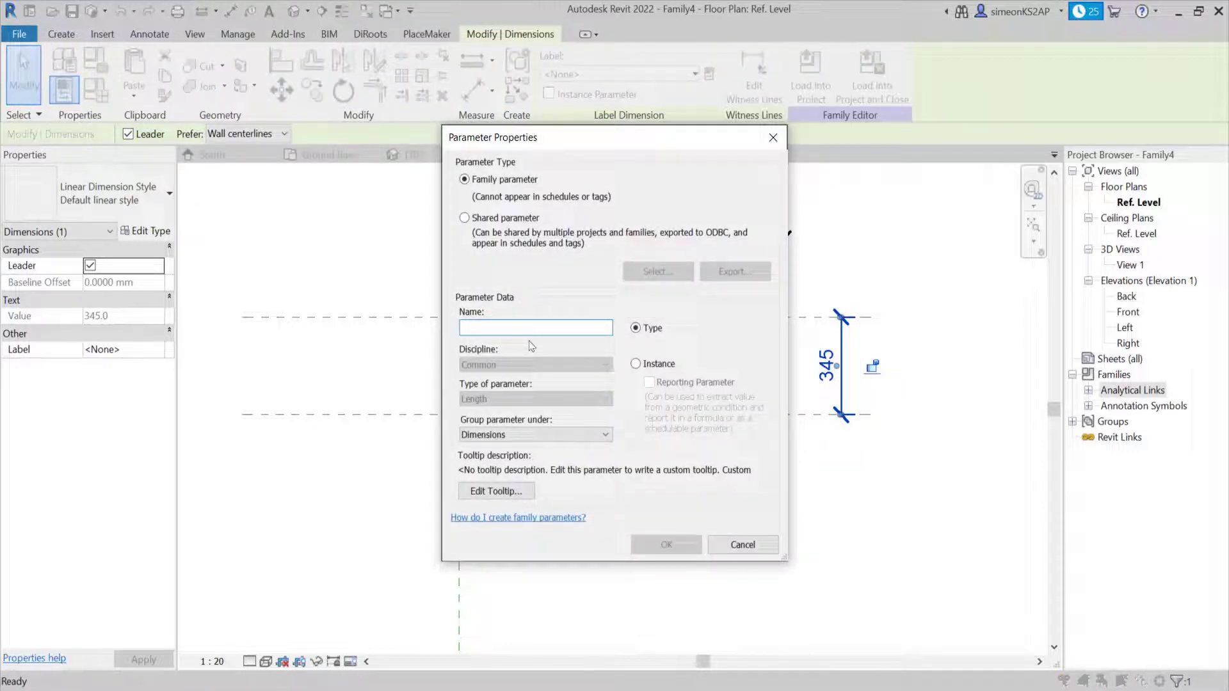
text(Width)
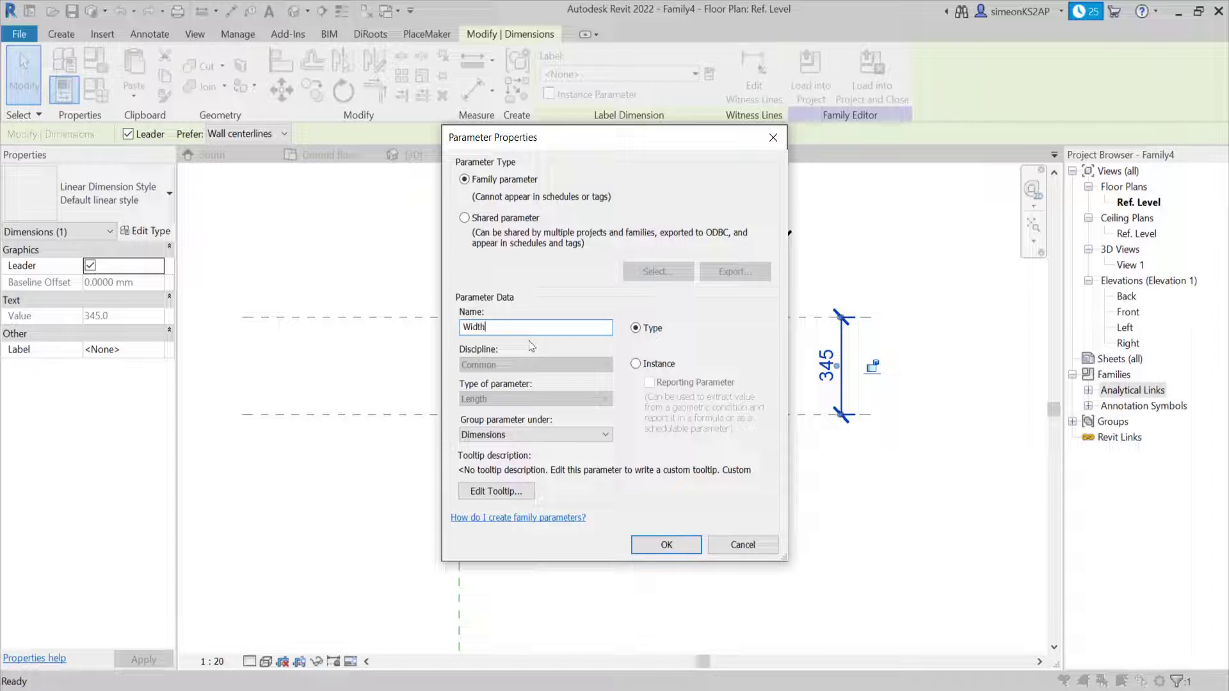
click(644, 366)
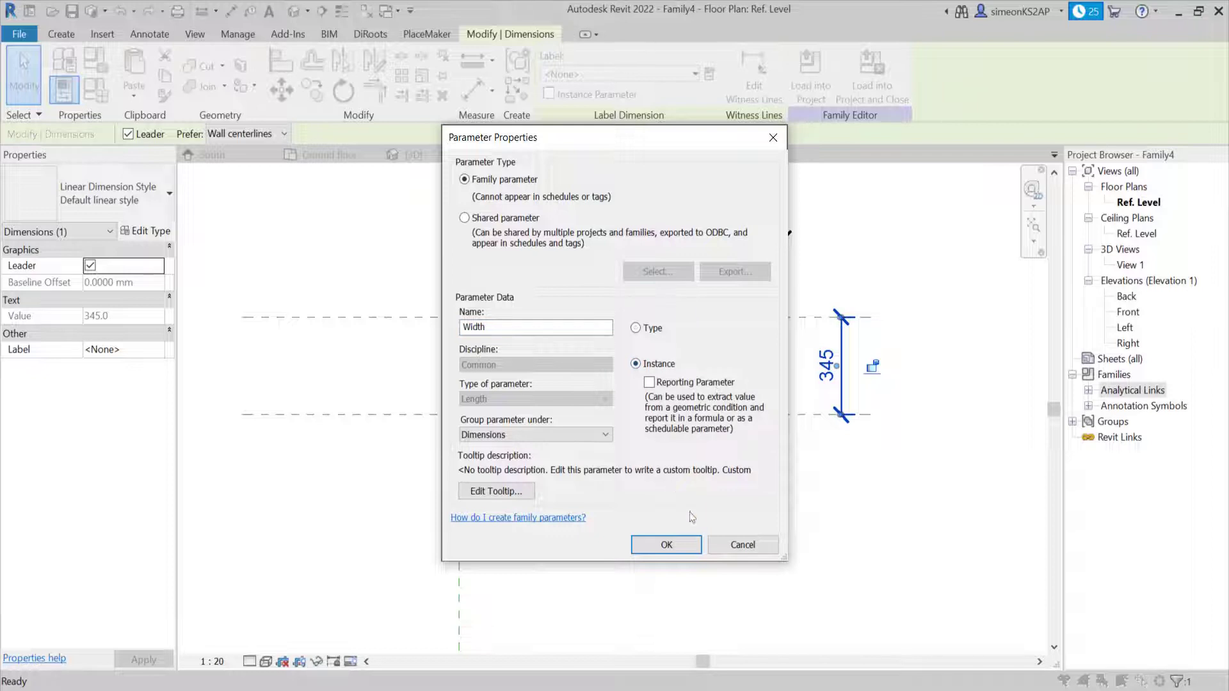
click(666, 545)
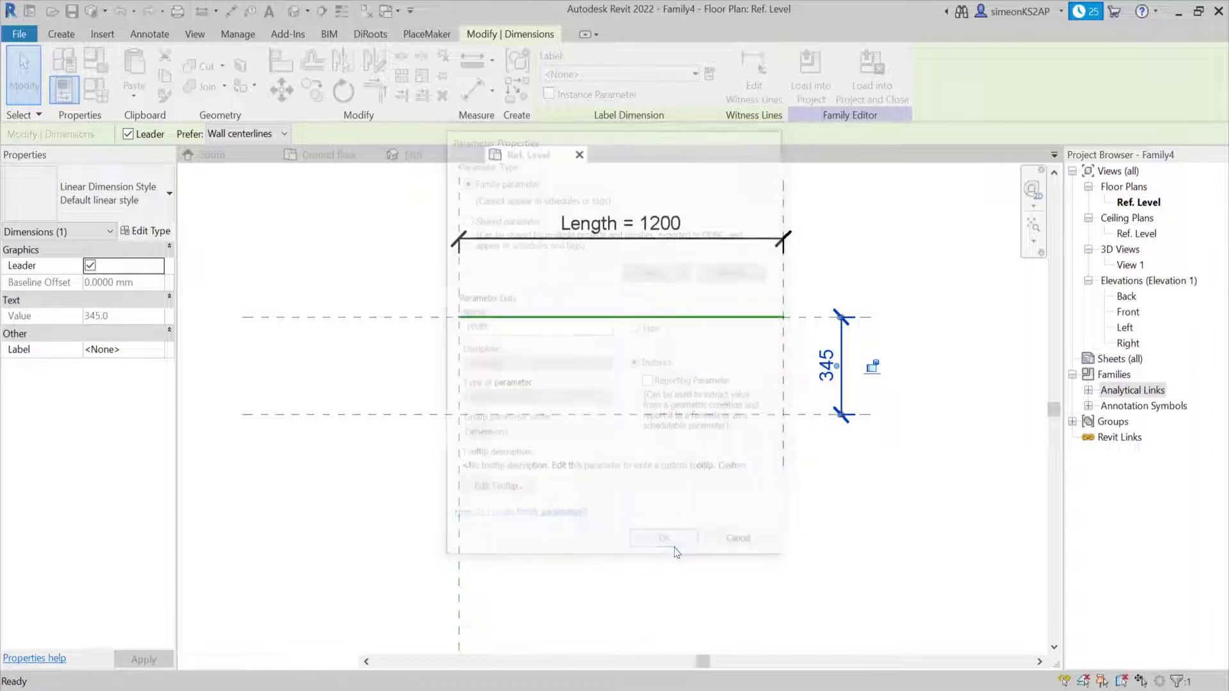
click(833, 500)
middle_drag(790, 496, 729, 507)
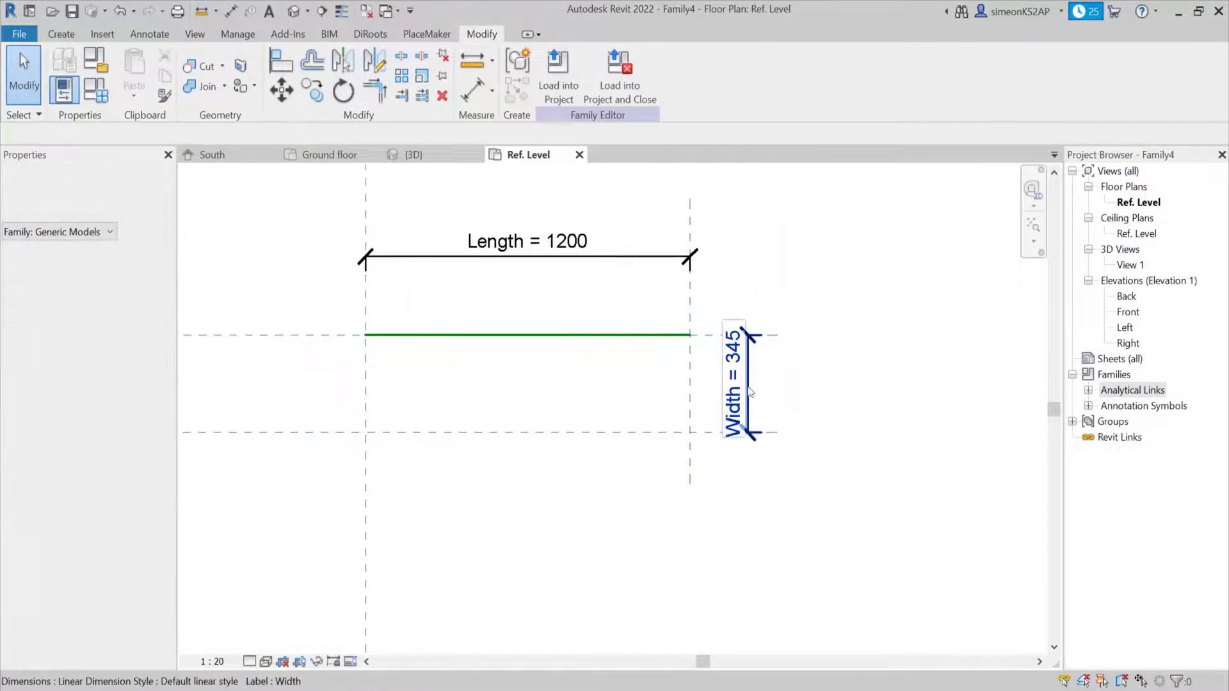
click(747, 384)
click(827, 439)
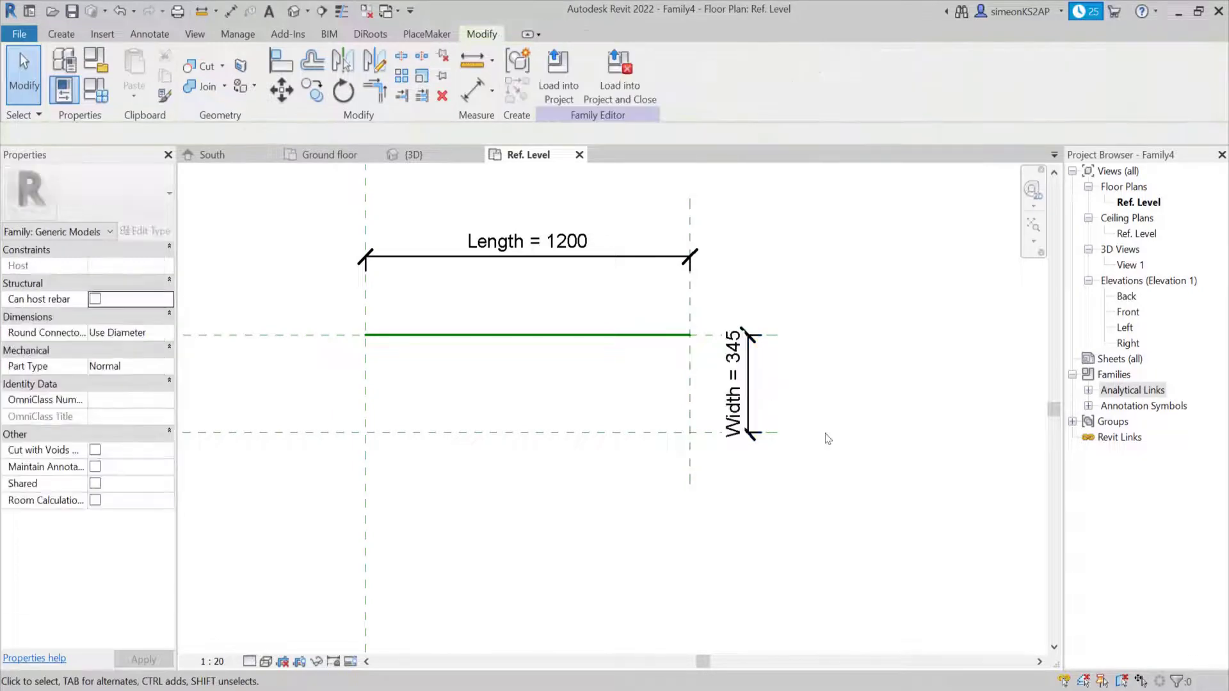
Set the family's default Width parameter to 450 in the family types and apply it.
scroll(829, 448, down, 2)
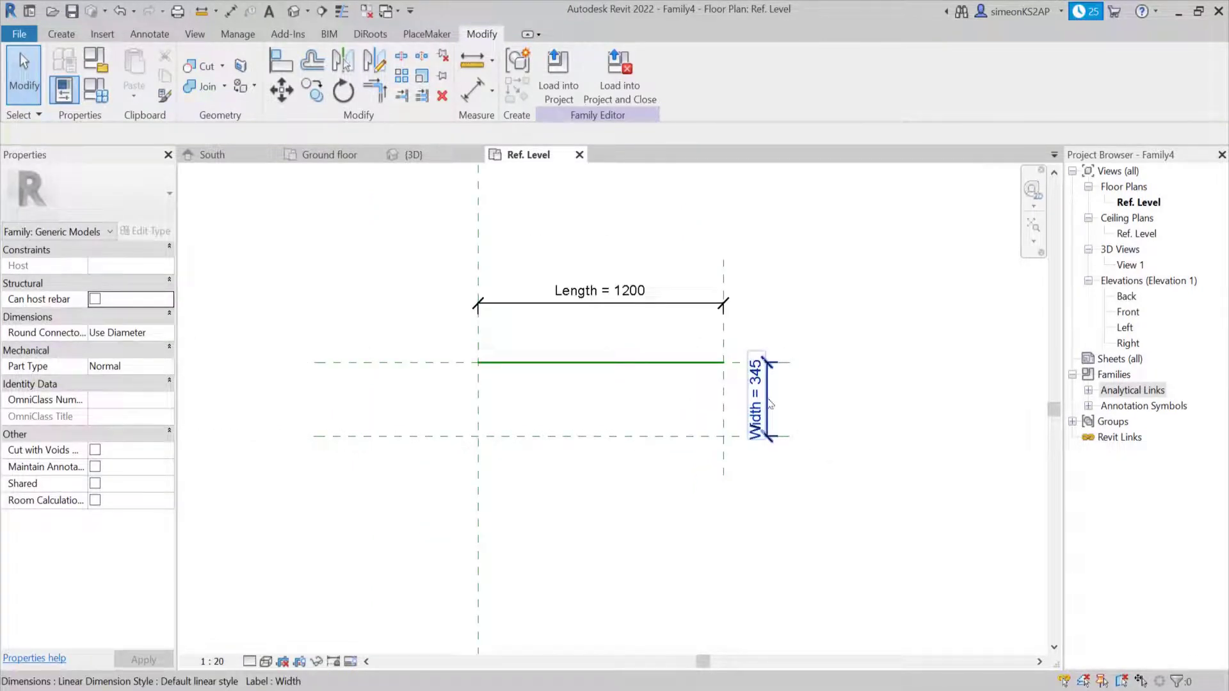
click(771, 404)
middle_drag(831, 502, 848, 468)
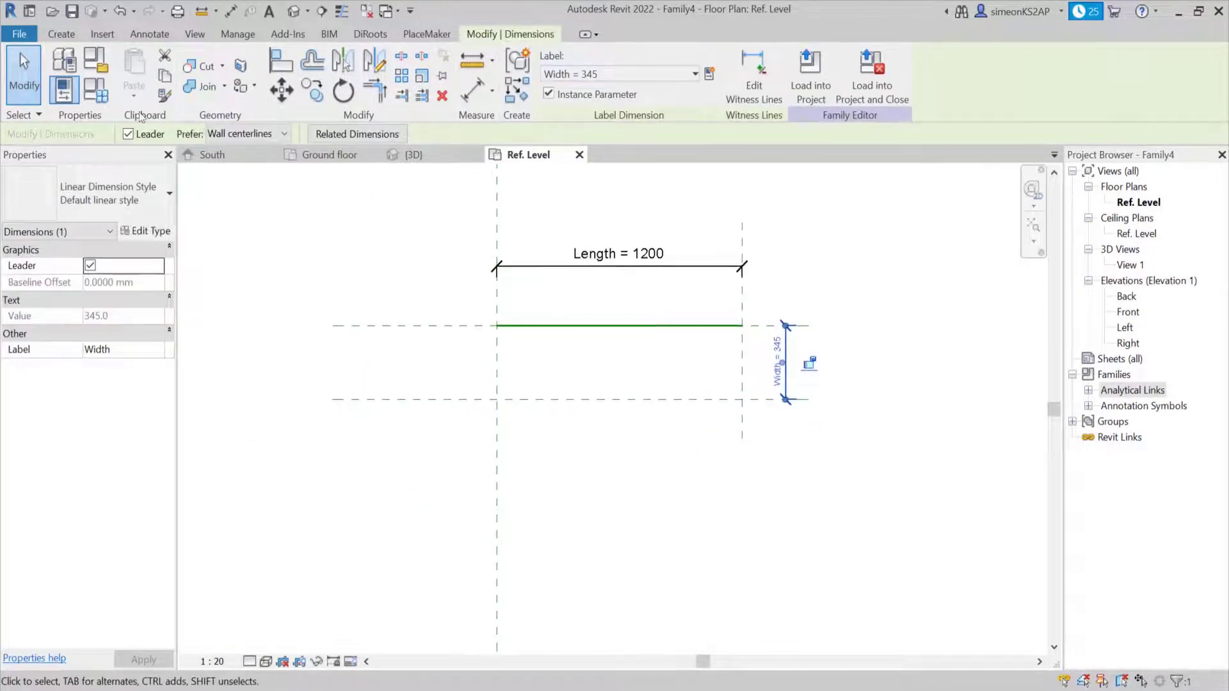
click(96, 90)
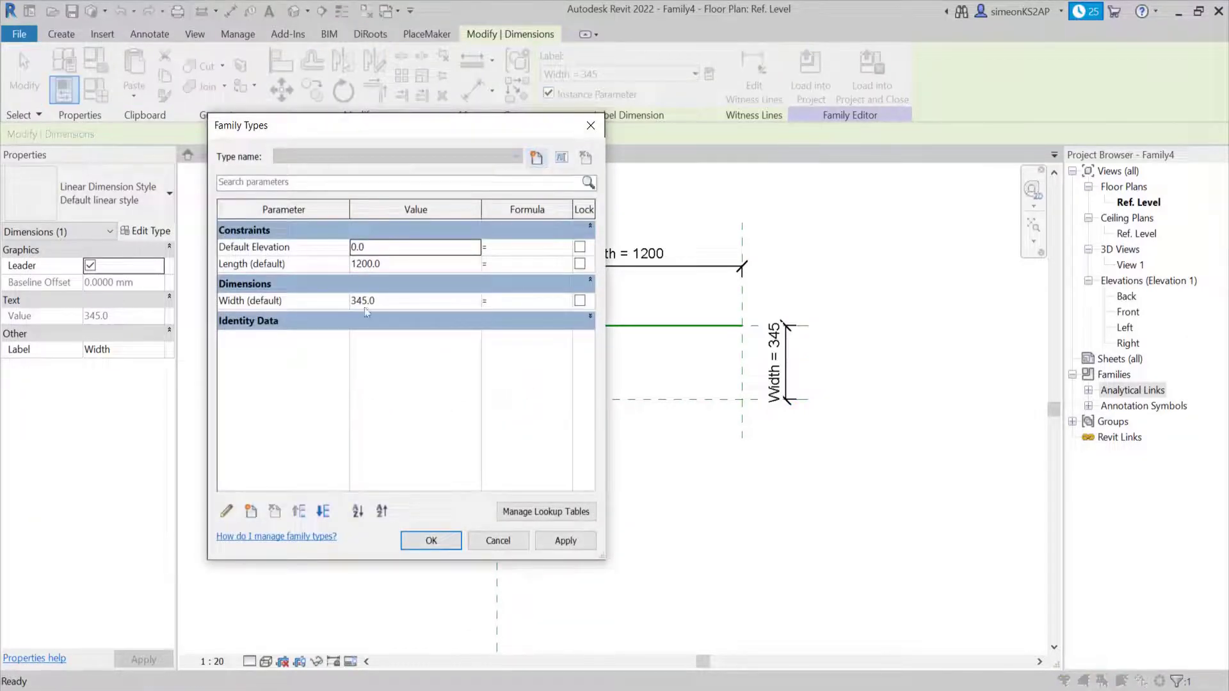
click(372, 300)
click(326, 299)
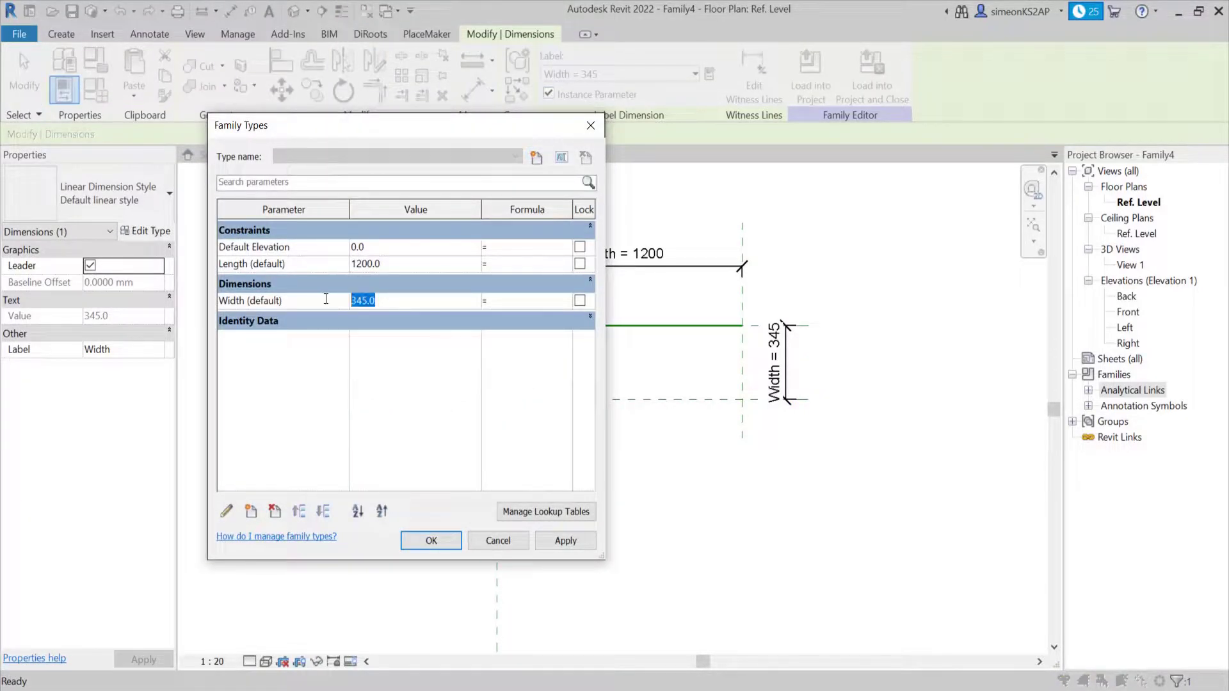
text(450)
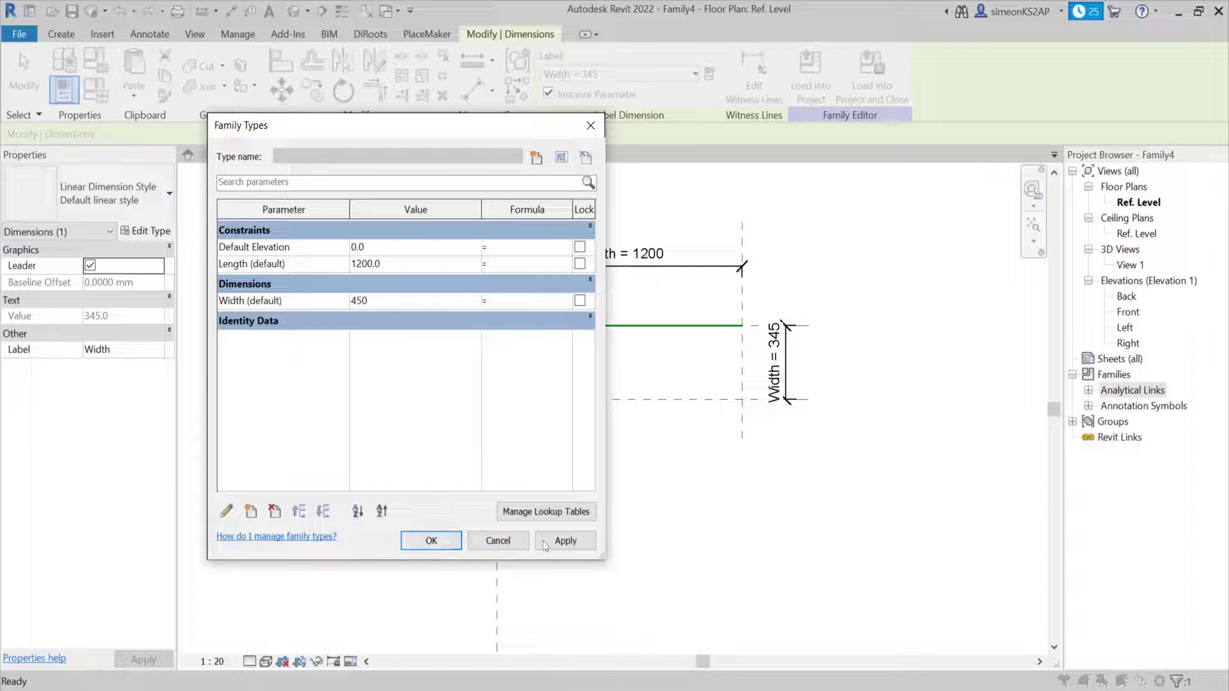
click(562, 542)
click(431, 541)
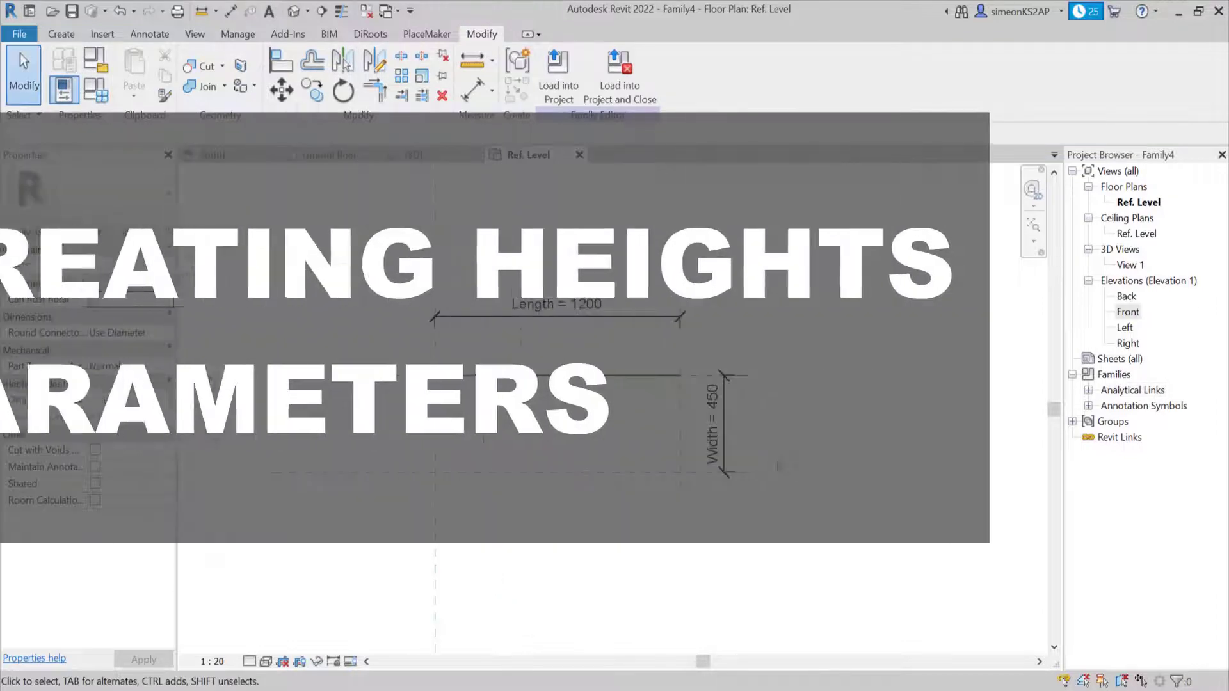
Open the Front elevation and delete the existing horizontal reference plane above the Ref. Level.
middle_drag(788, 472, 788, 448)
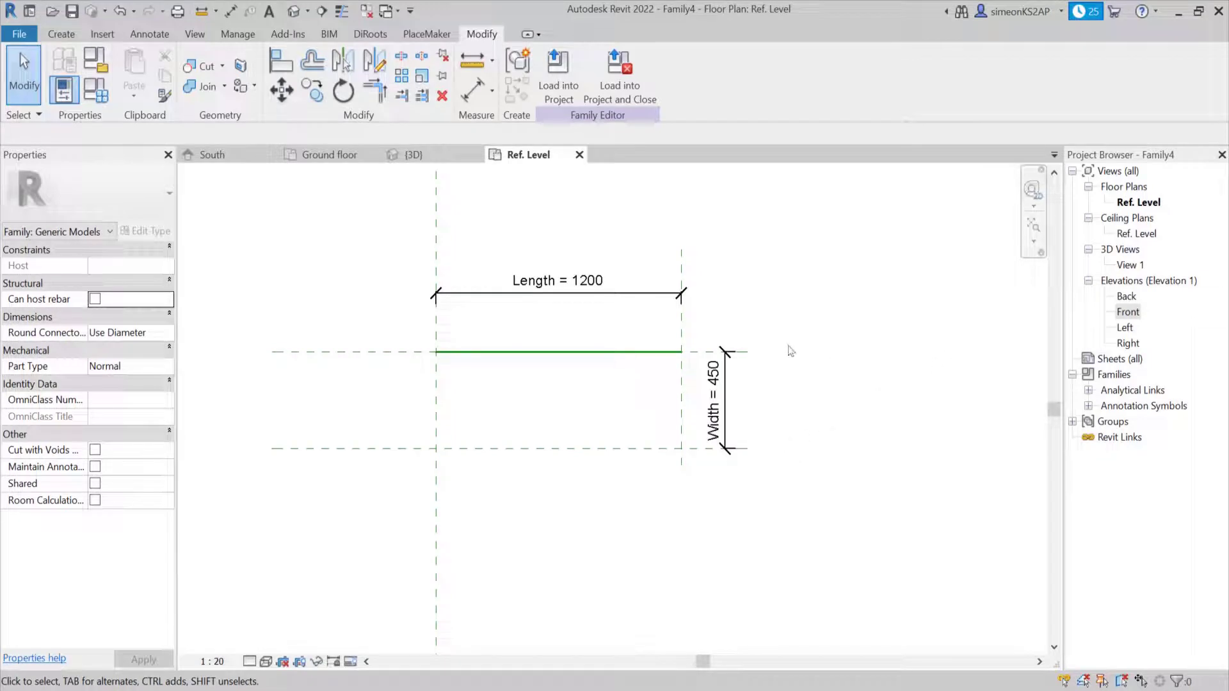
double_click(1129, 312)
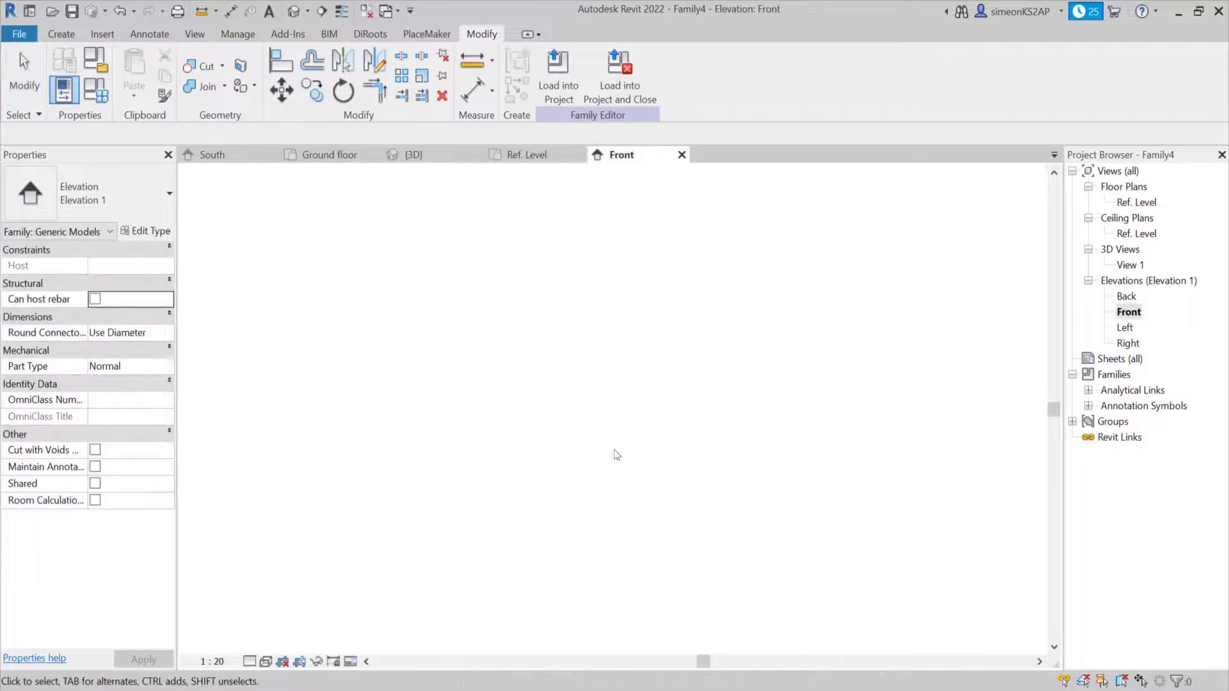
middle_drag(737, 510, 737, 443)
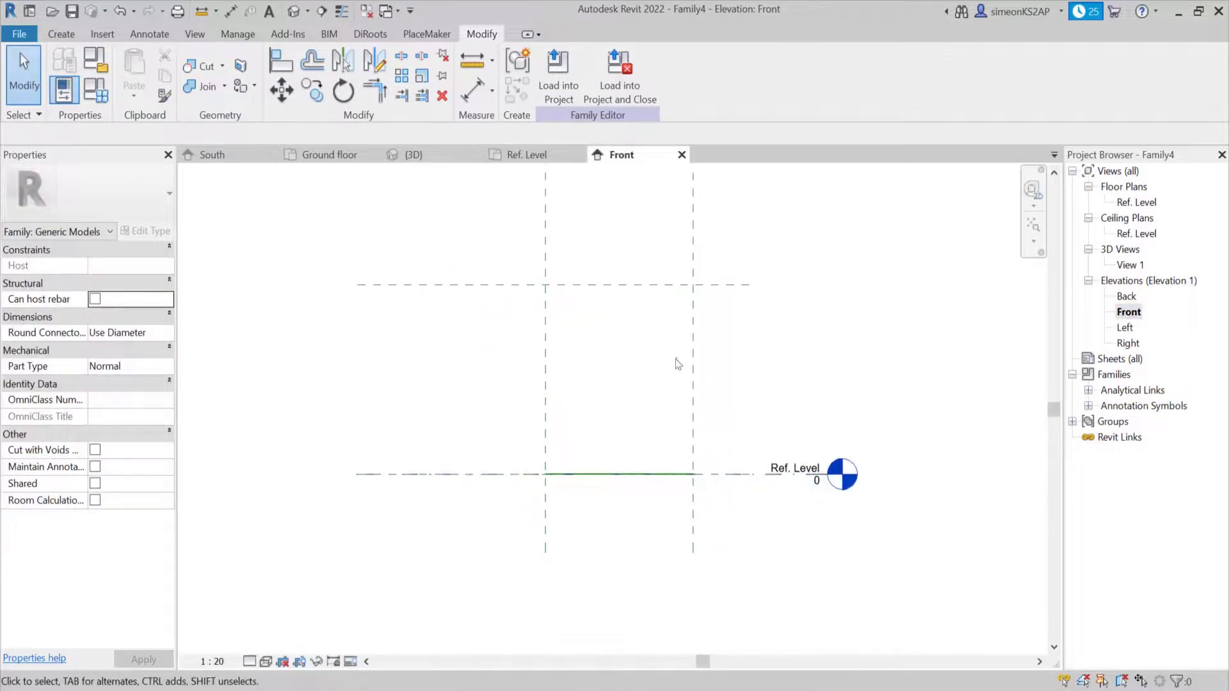
middle_drag(660, 288, 624, 334)
click(624, 331)
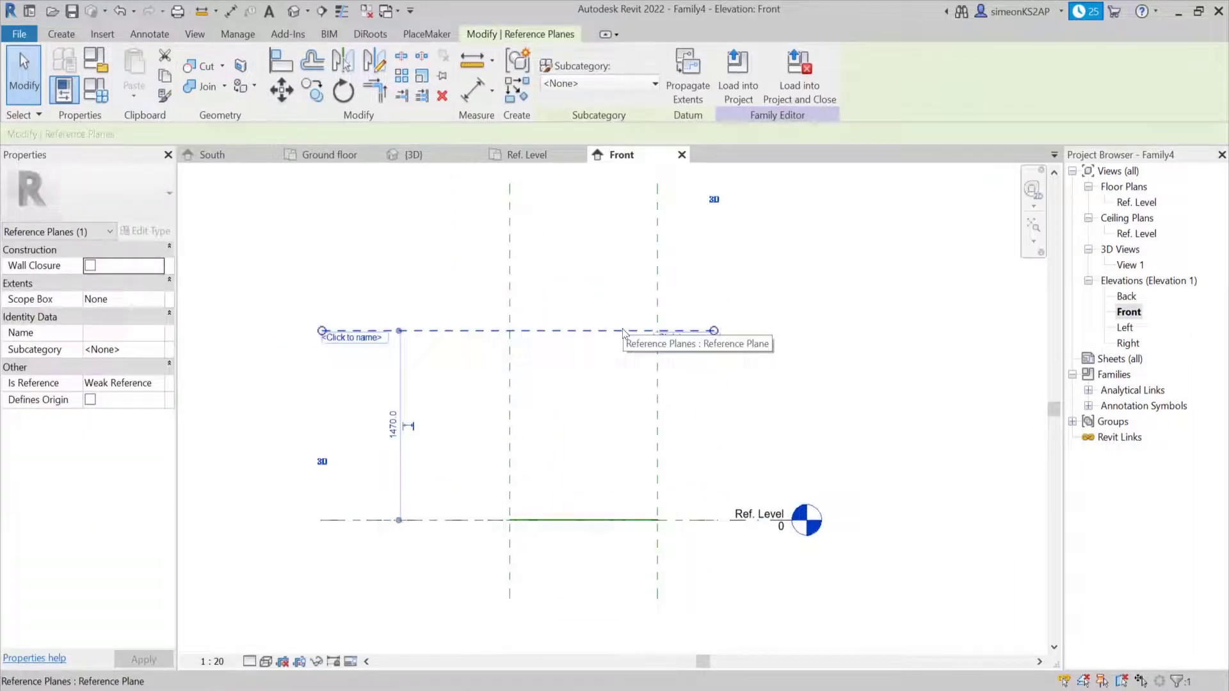
key(Delete)
Draw a horizontal reference plane about 1375 mm above the Ref. Level, crossing both vertical reference planes.
middle_drag(611, 352, 647, 357)
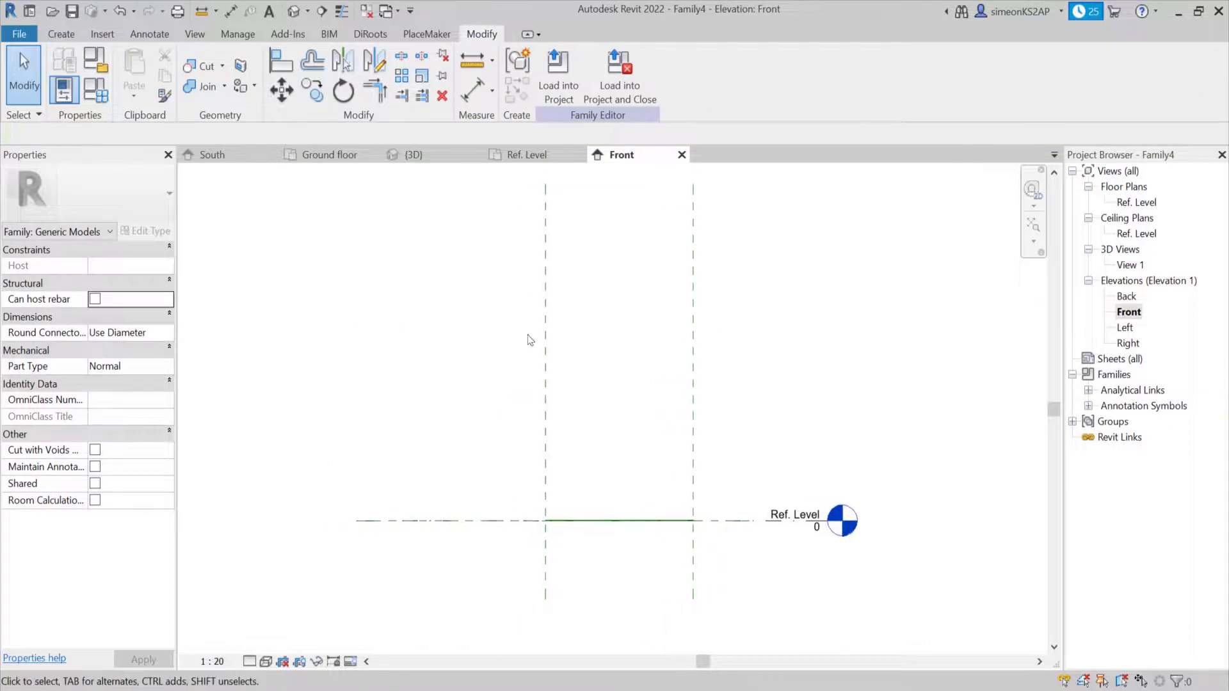
middle_drag(529, 340, 456, 339)
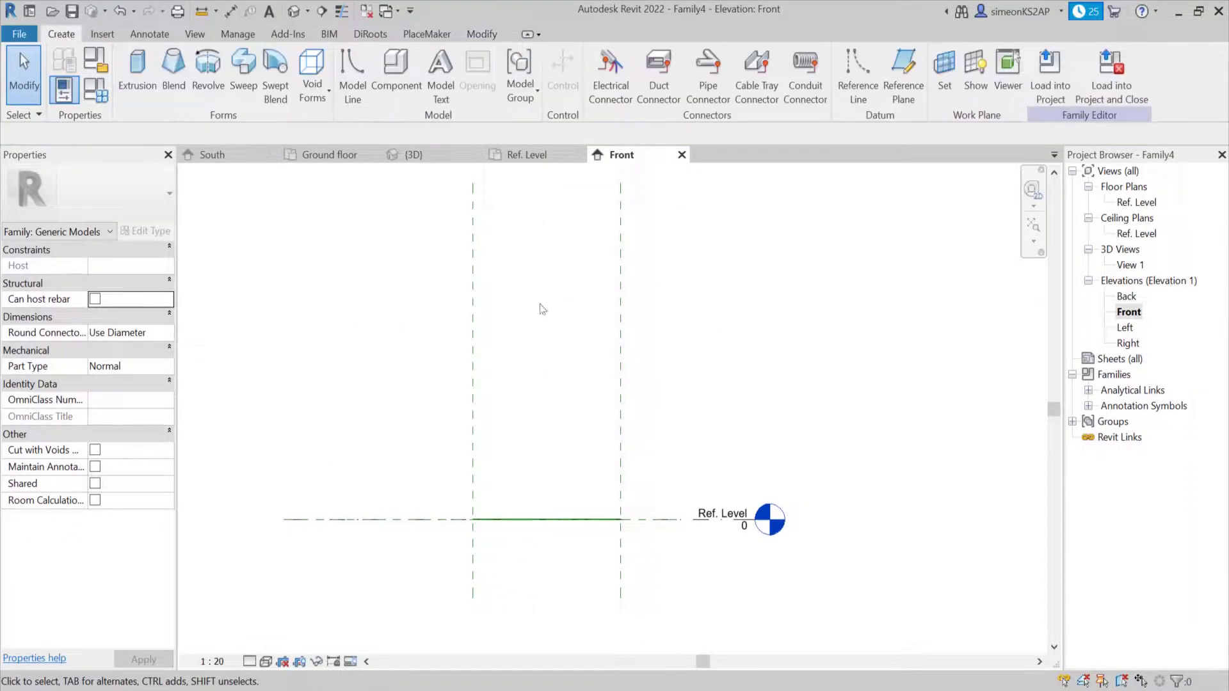
middle_drag(543, 309, 581, 304)
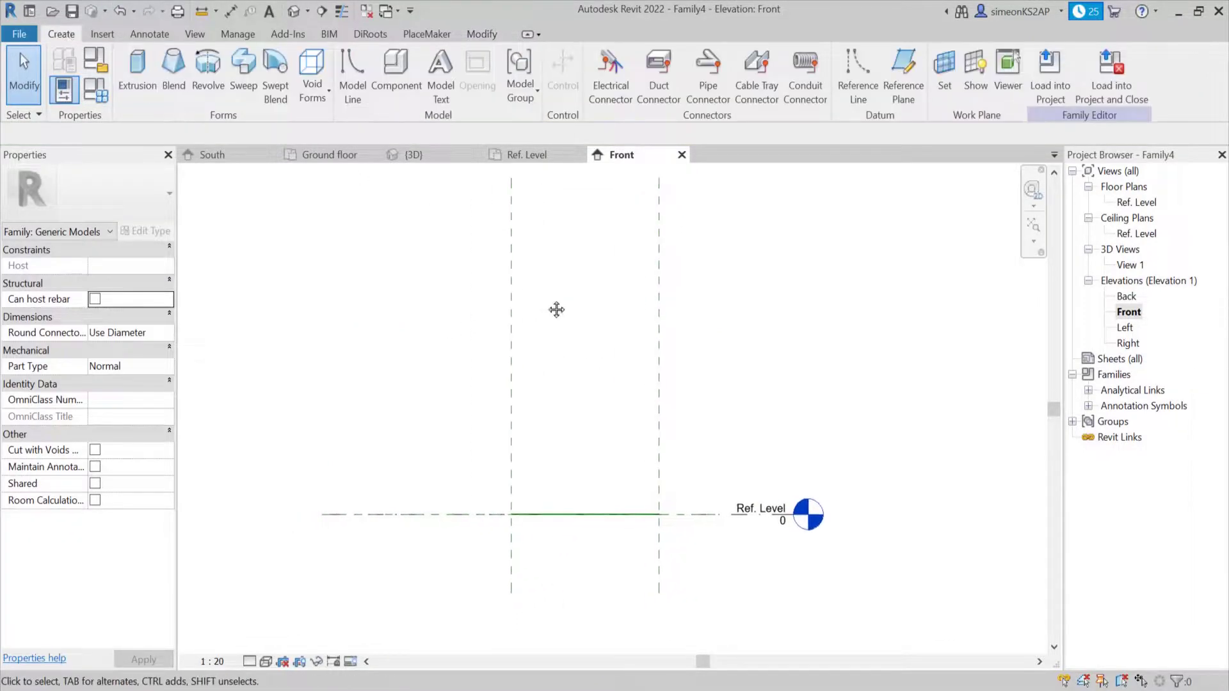
click(903, 74)
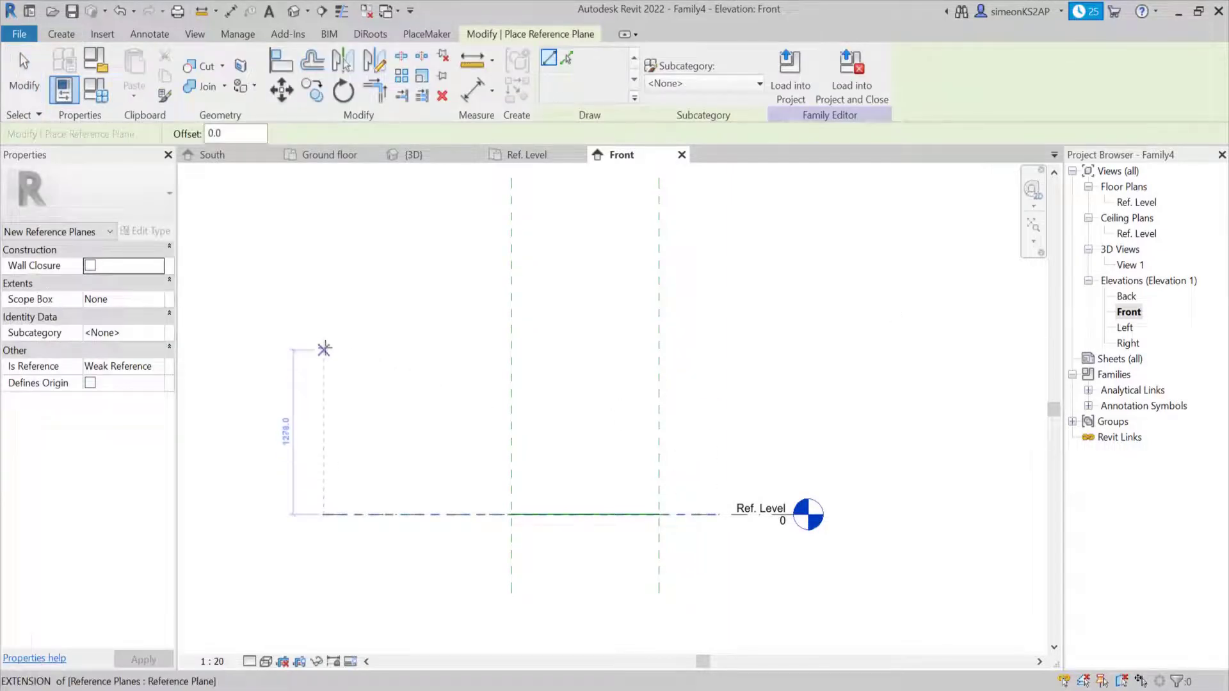
click(324, 336)
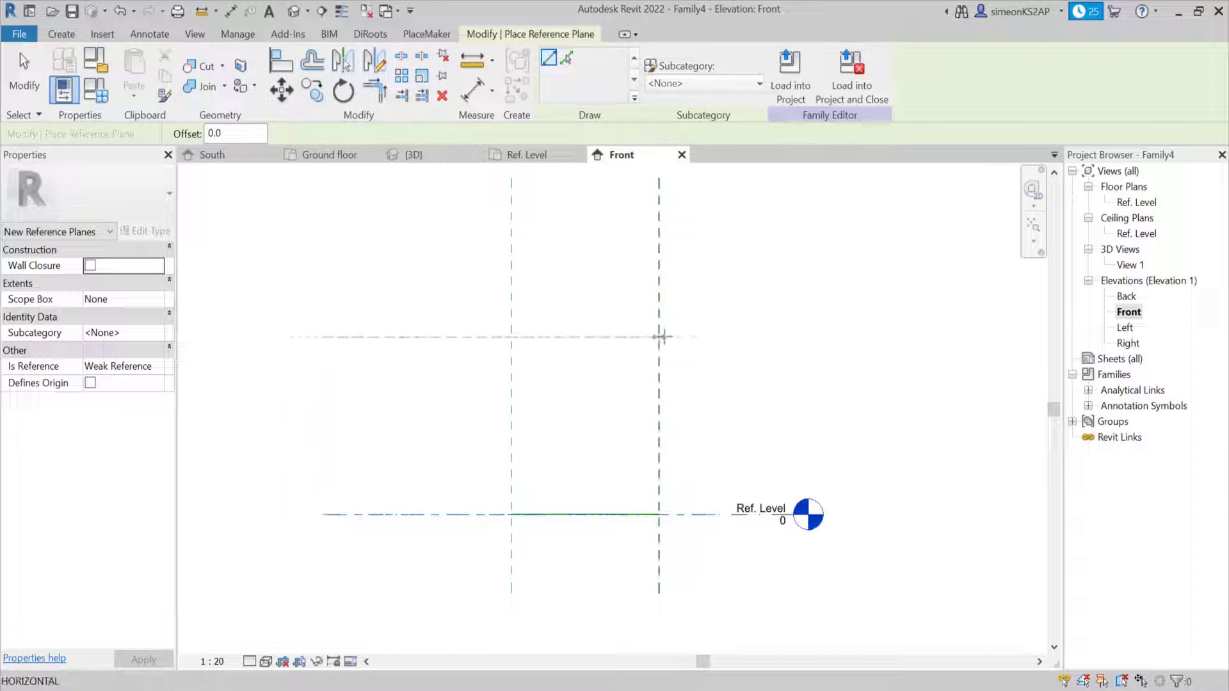
click(739, 337)
right_click(837, 331)
click(858, 338)
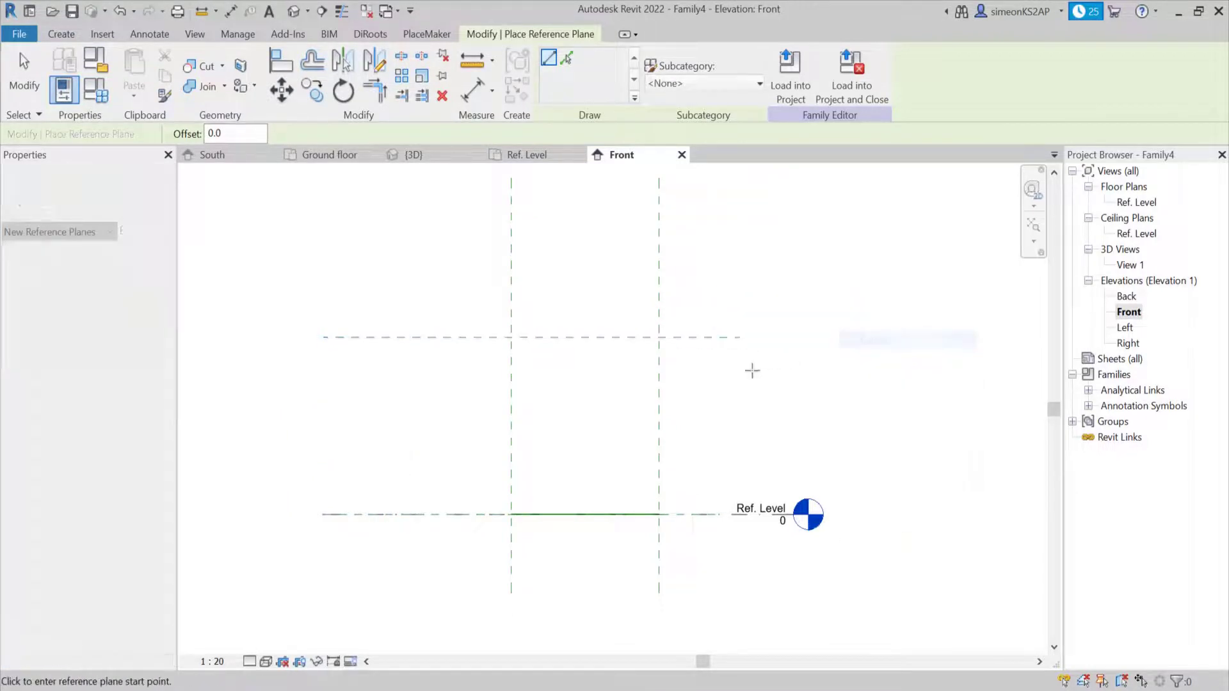
right_click(773, 296)
click(791, 305)
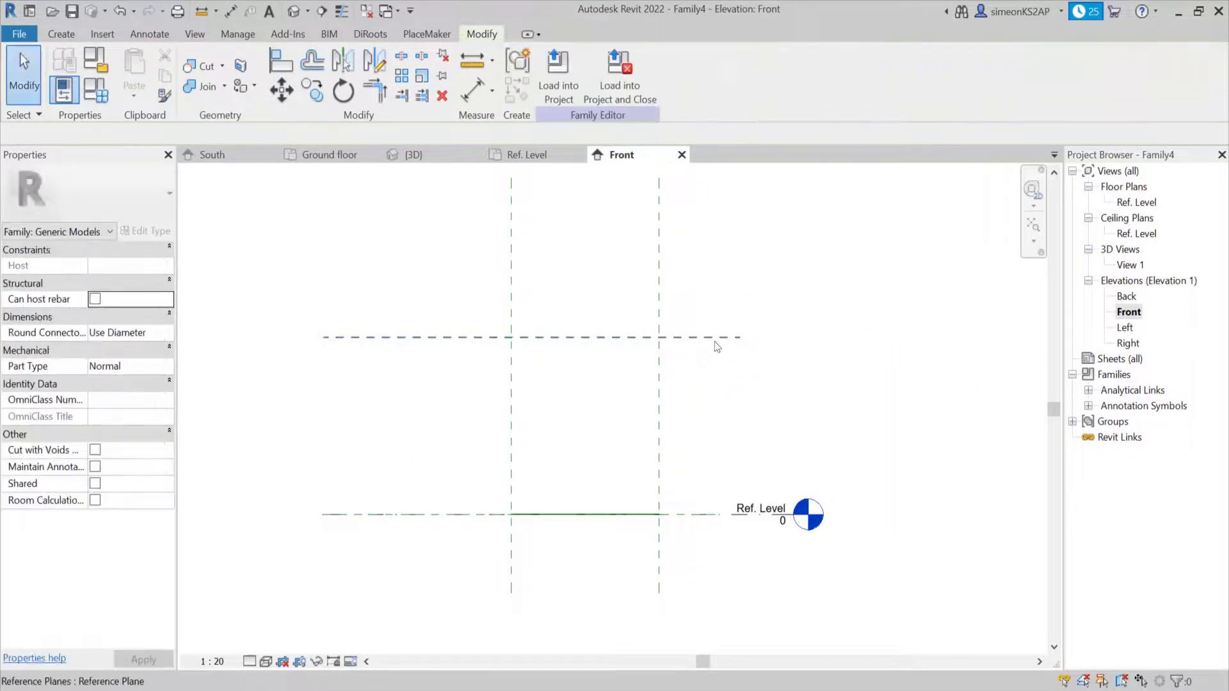
Shorten the right end of the new horizontal reference plane to line up with the end of the plane at Ref. Level.
click(740, 339)
click(813, 346)
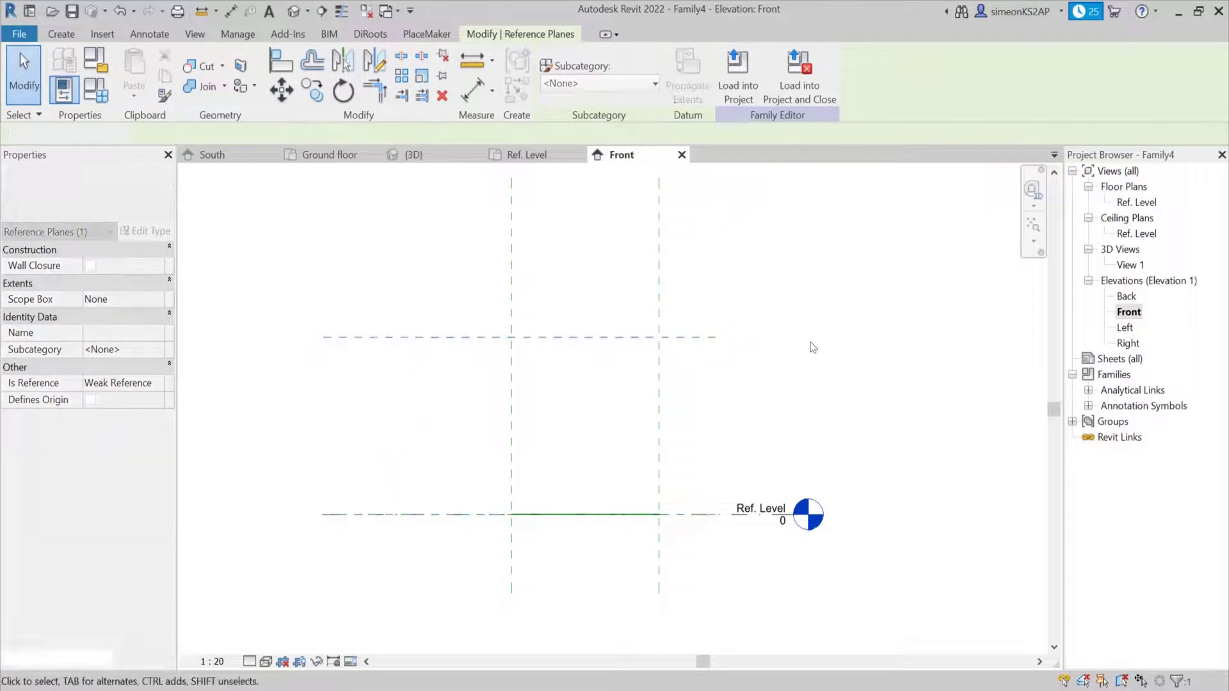
scroll(772, 391, down, 1)
middle_drag(772, 392, 735, 350)
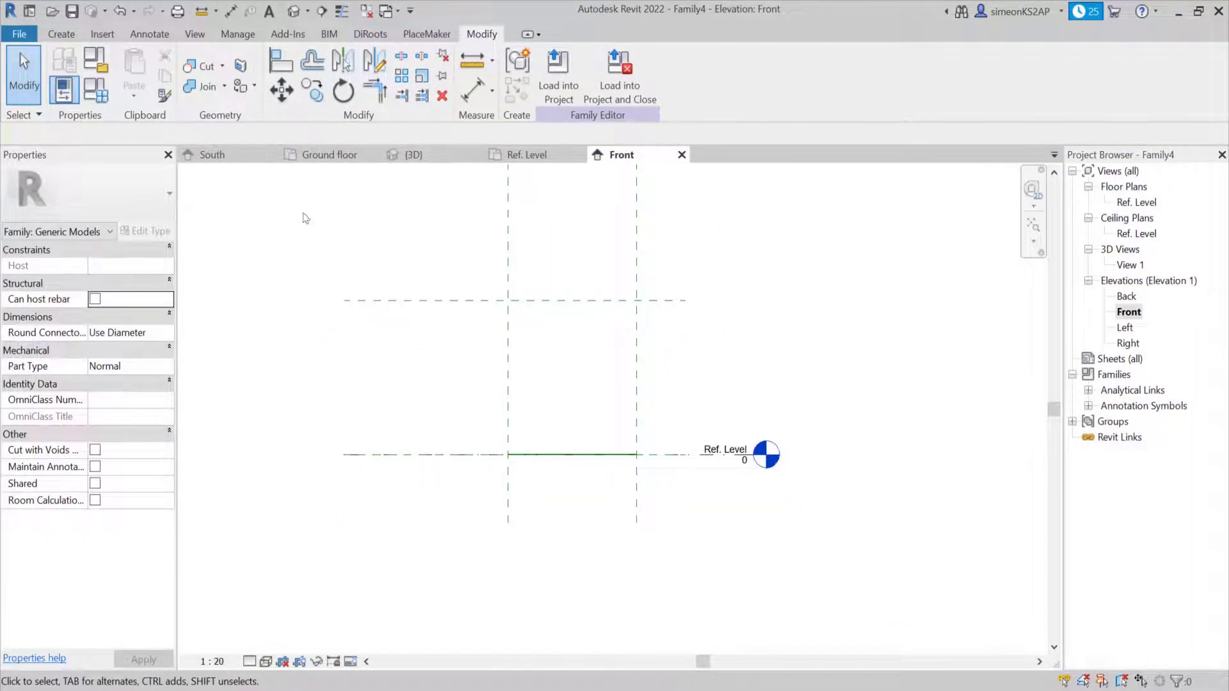
Add an aligned dimension between the upper reference plane and the Ref. Level, placed just outside the right vertical plane.
click(471, 89)
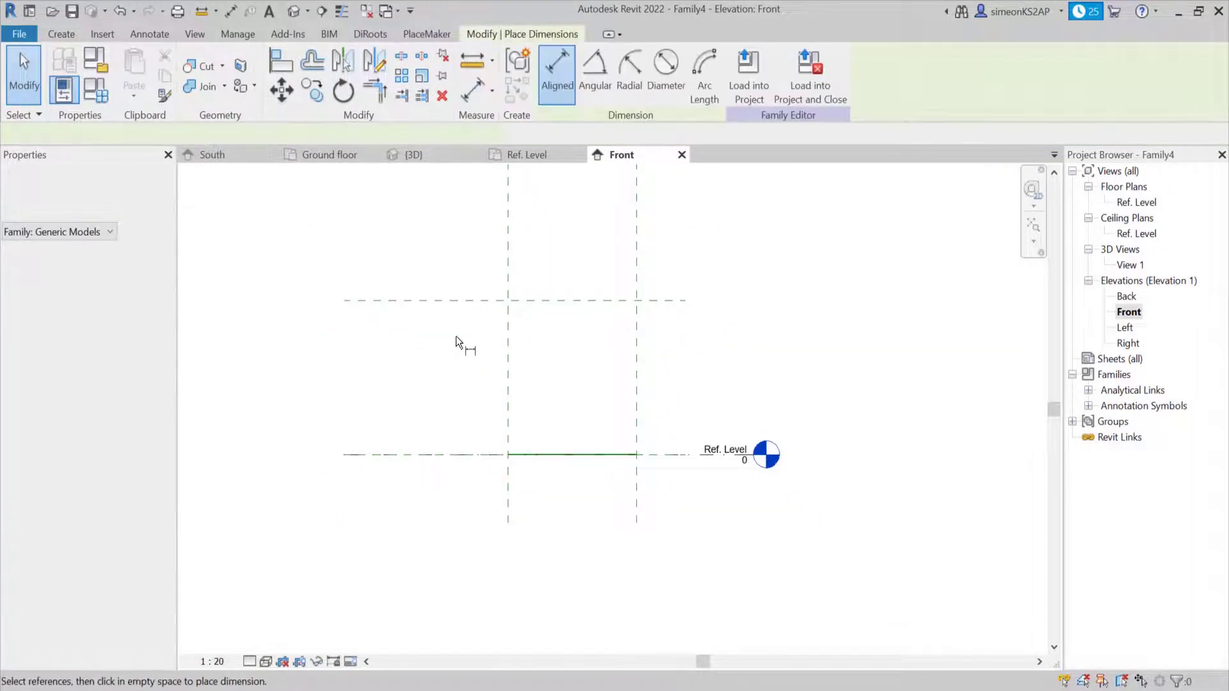
middle_drag(436, 363, 500, 317)
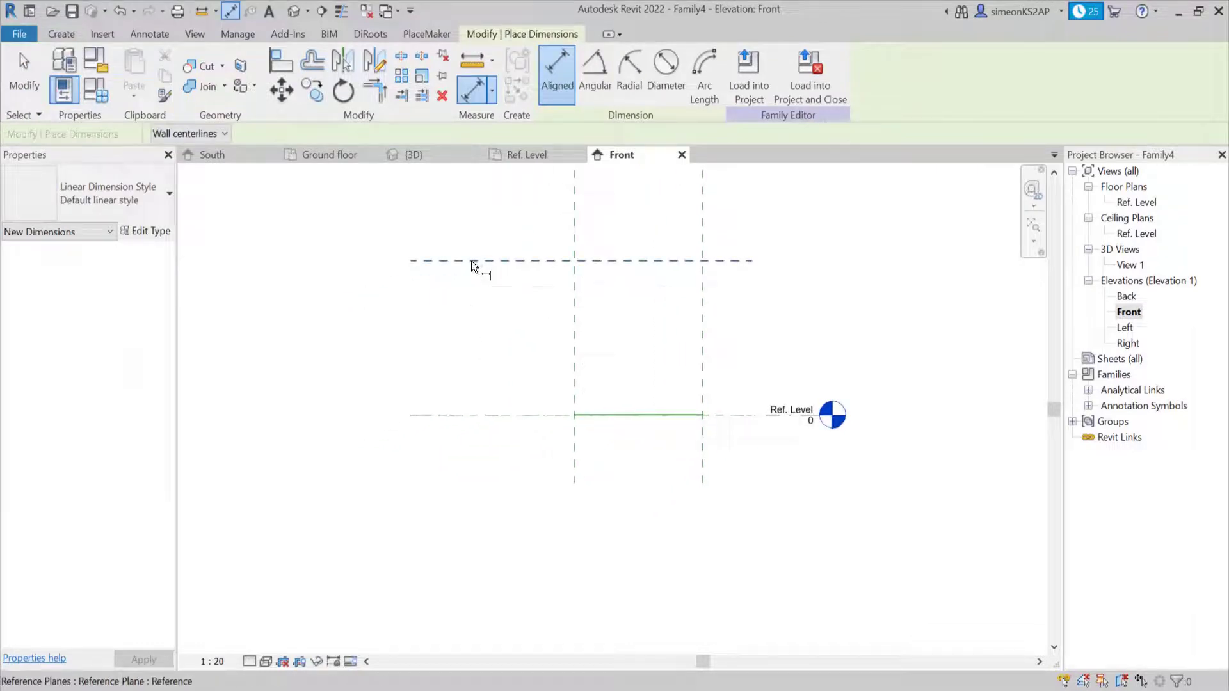
click(471, 261)
click(474, 416)
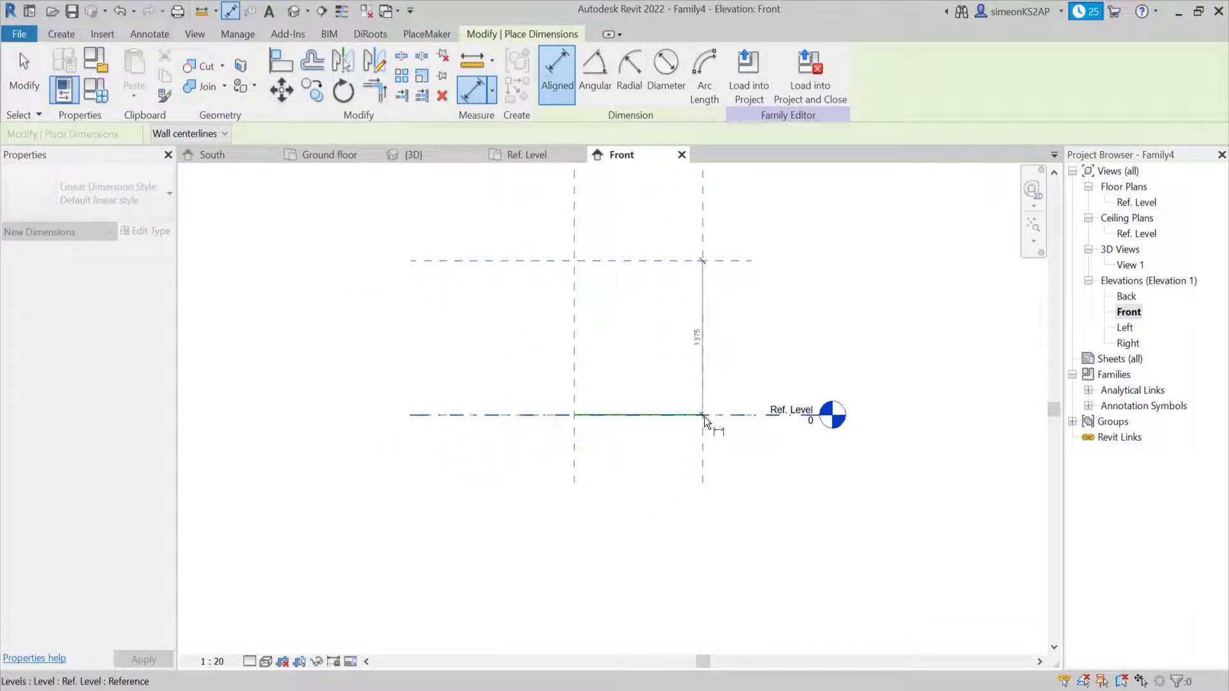
click(736, 438)
right_click(808, 275)
click(855, 288)
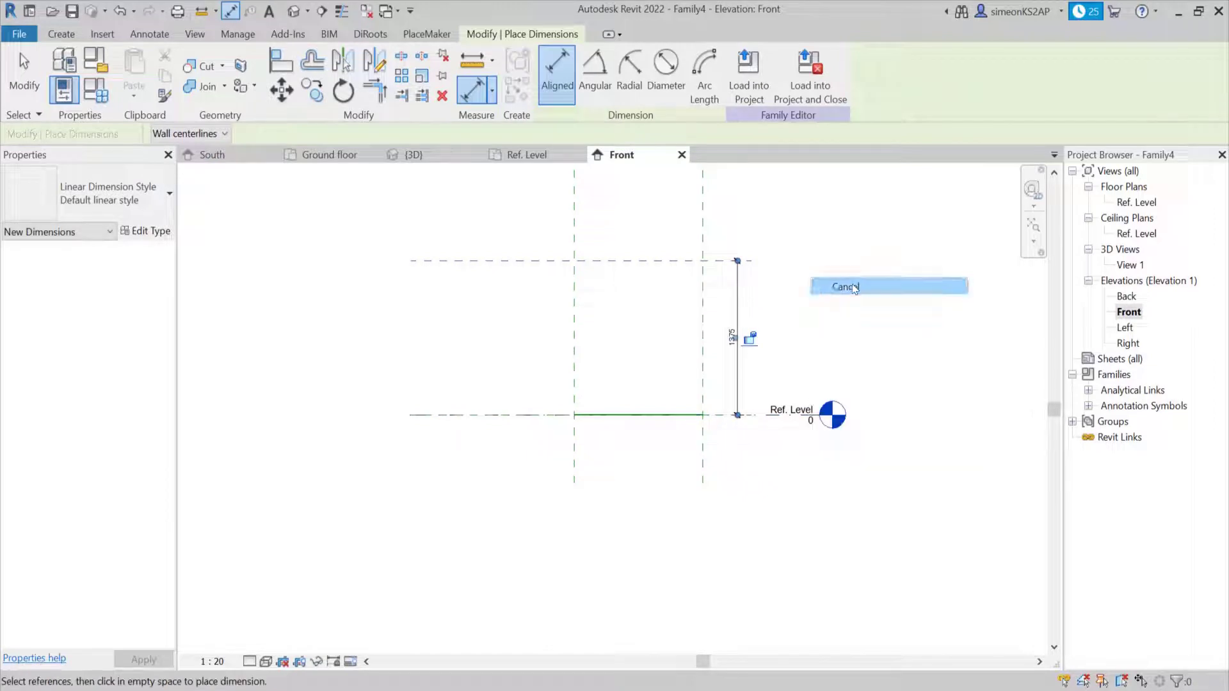
right_click(818, 287)
click(851, 292)
scroll(742, 315, up, 2)
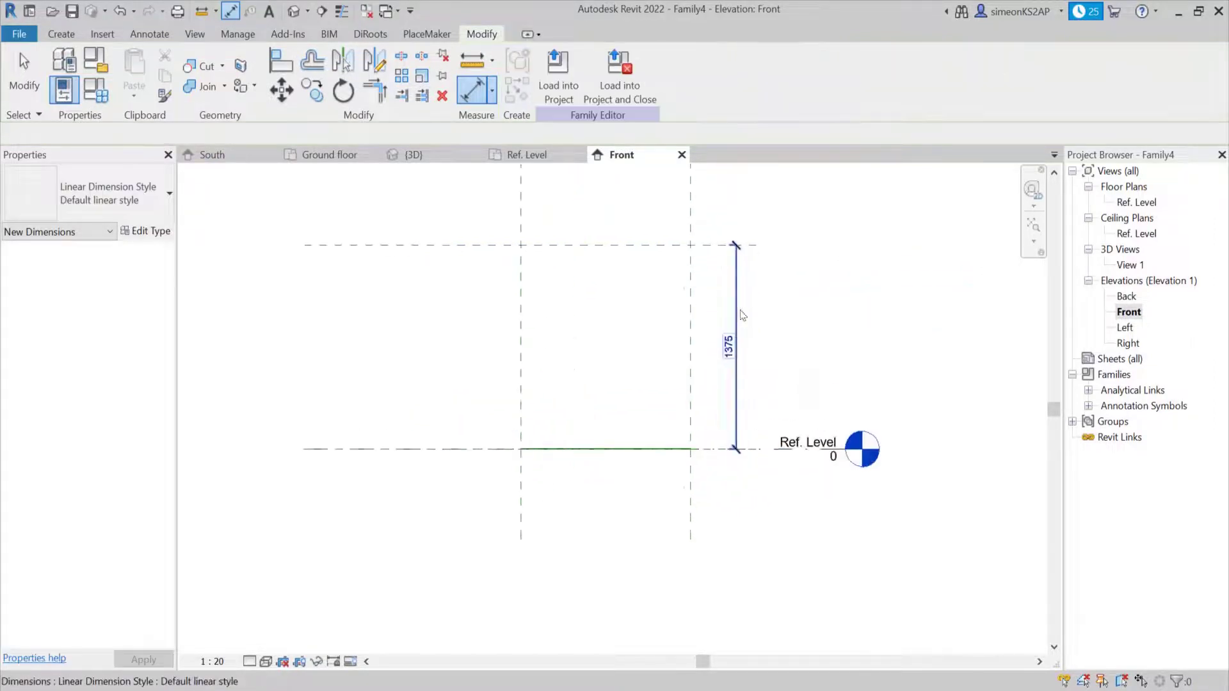
key(Escape)
mouse_move(742, 315)
middle_down()
mouse_move(698, 333)
mouse_move(704, 383)
mouse_move(735, 308)
middle_up()
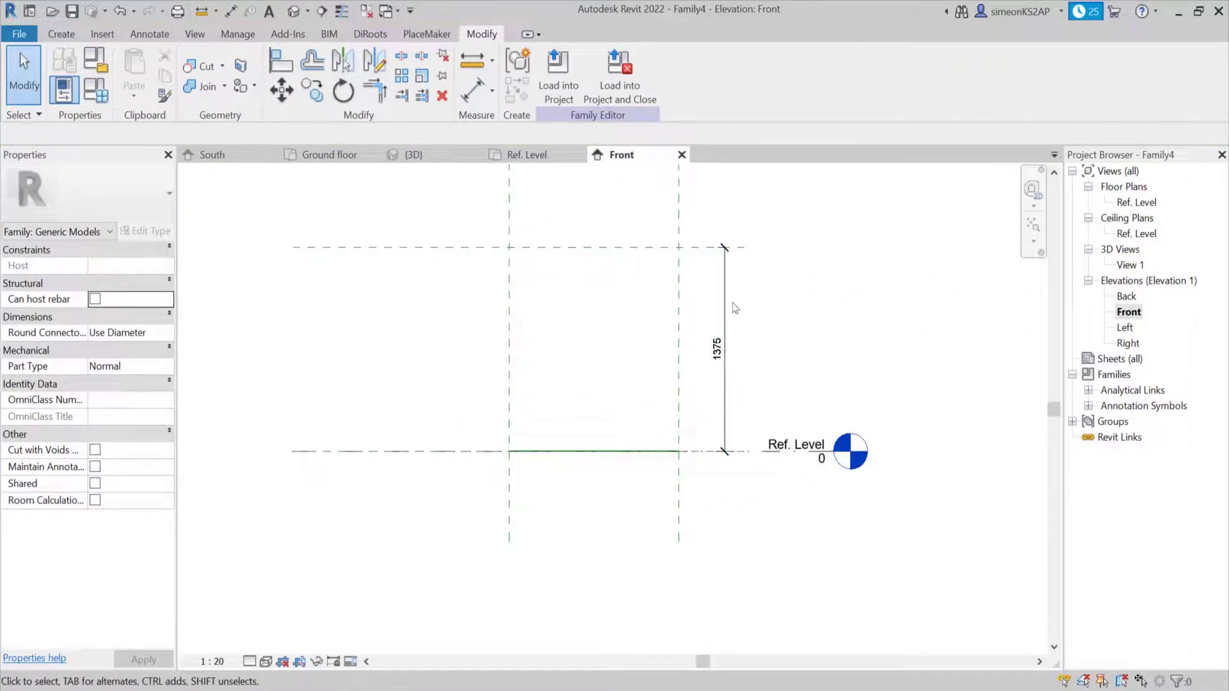
Label the vertical dimension between the Ref. Level and the upper reference plane with a new instance family parameter named Height.
click(730, 310)
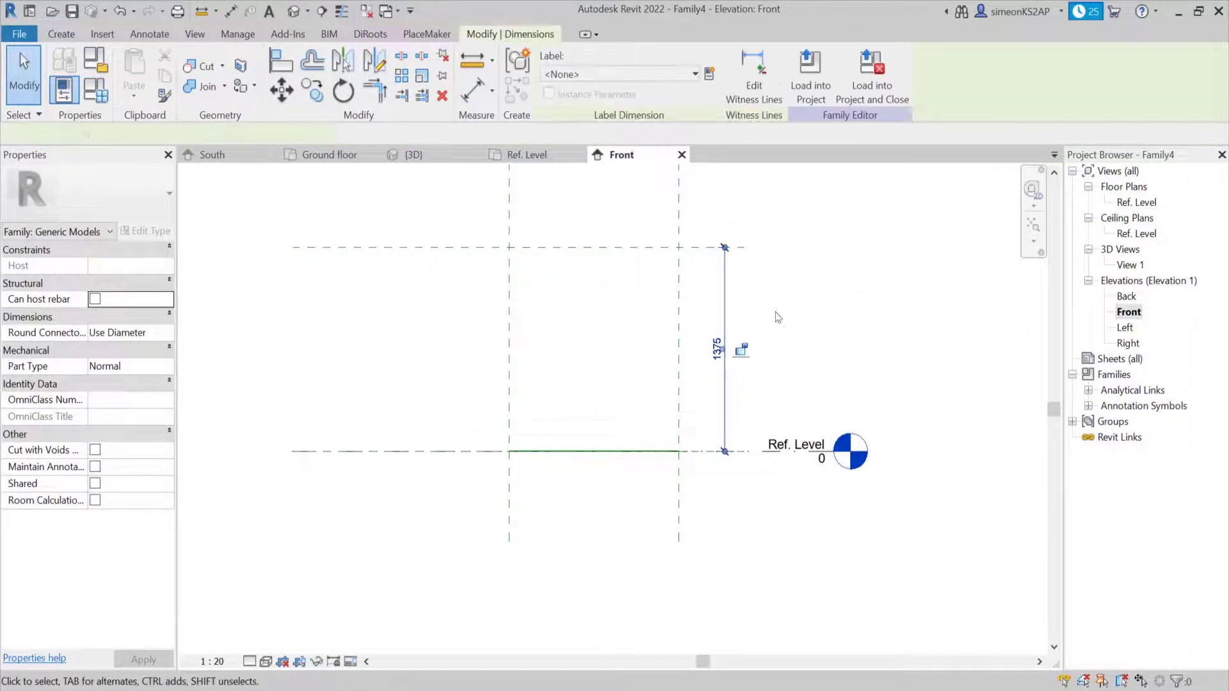
click(710, 74)
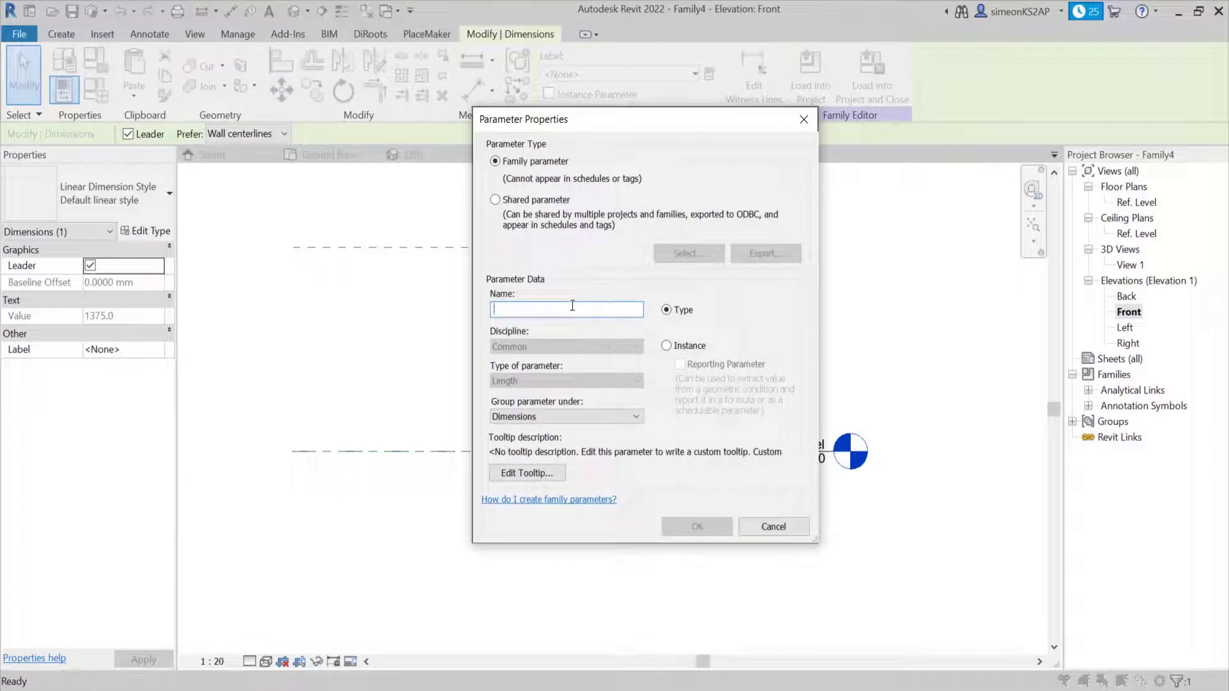
text(Heig)
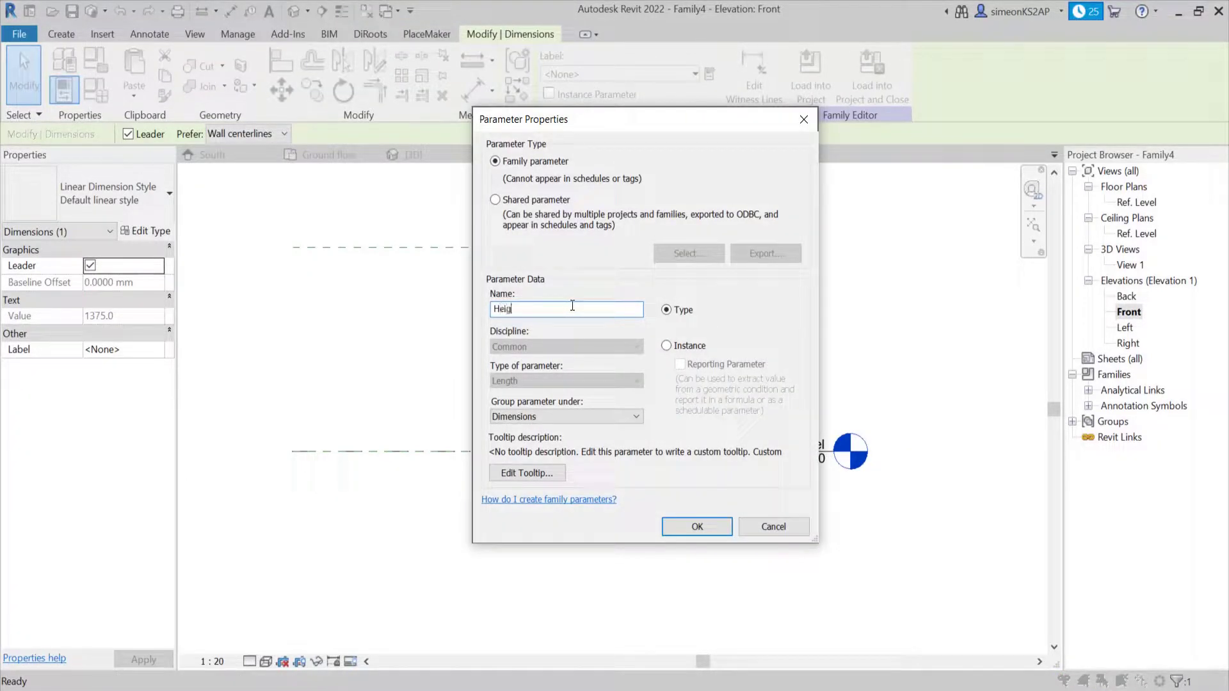
text(ht)
click(684, 347)
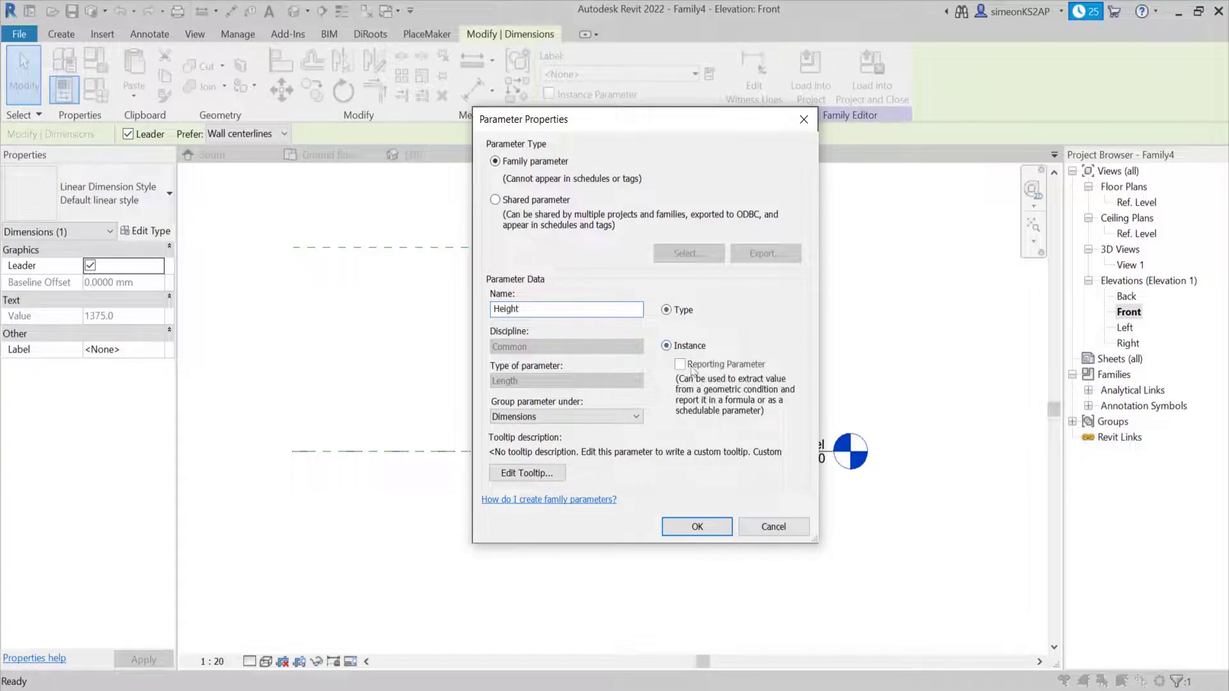
click(697, 527)
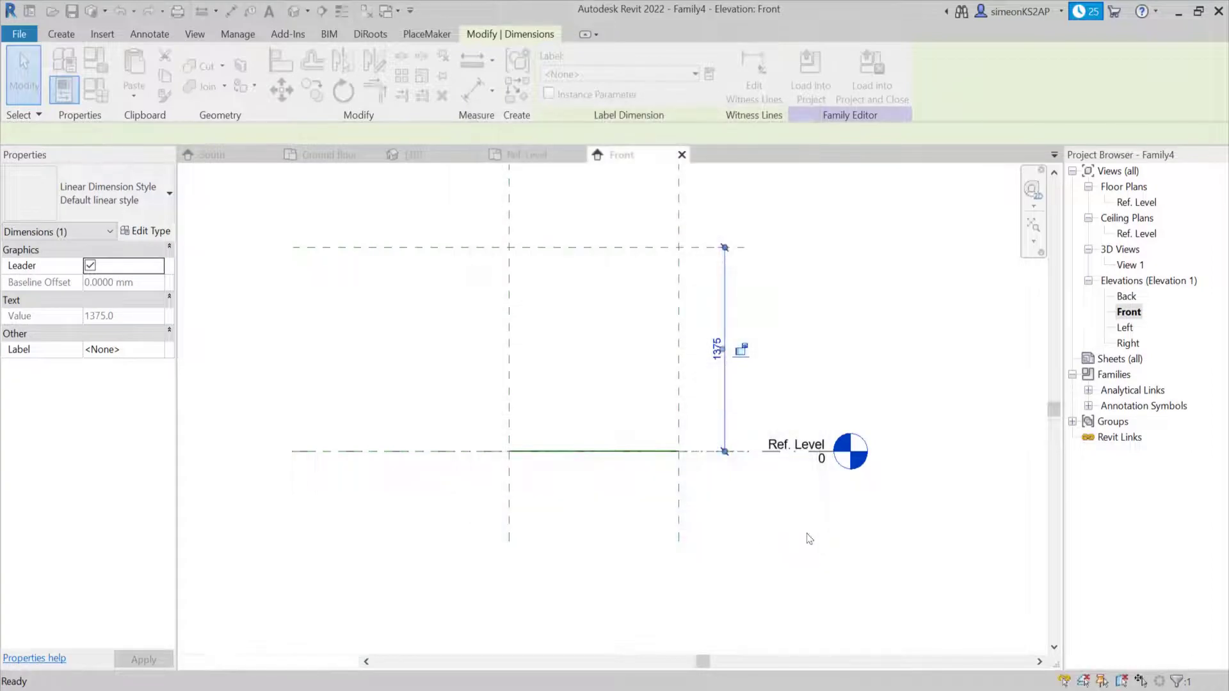
click(831, 356)
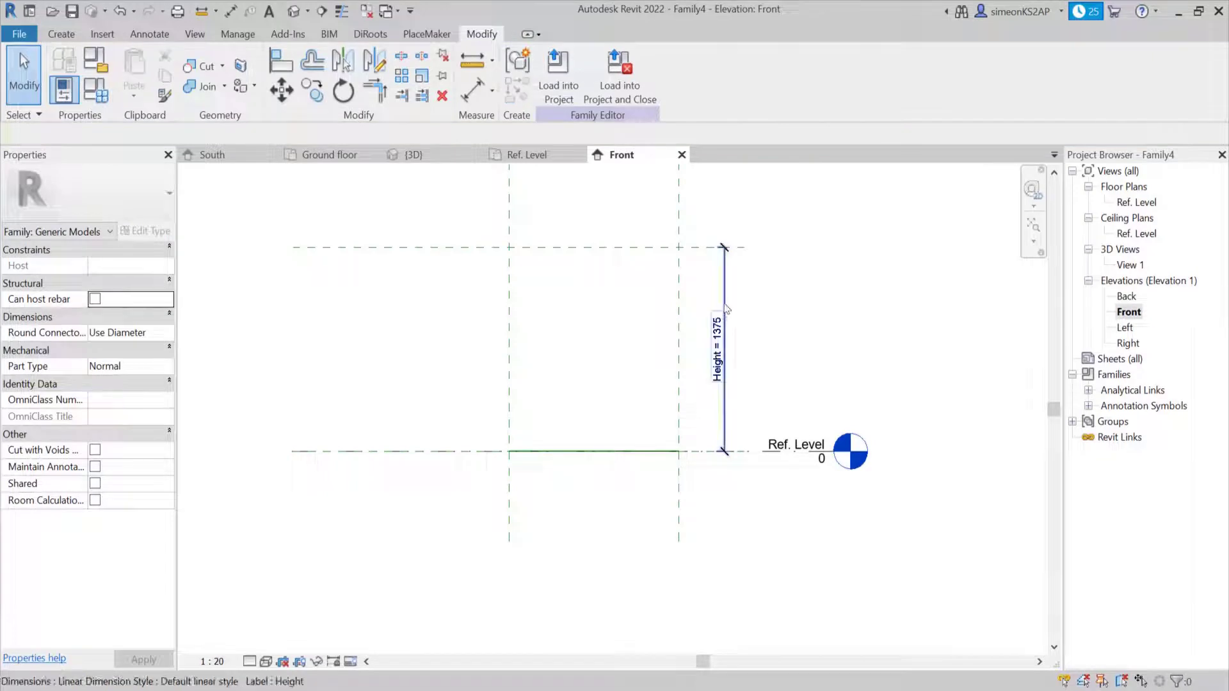
Set the Height parameter to 1800 in the Family Types and apply it to the model.
click(741, 318)
click(63, 90)
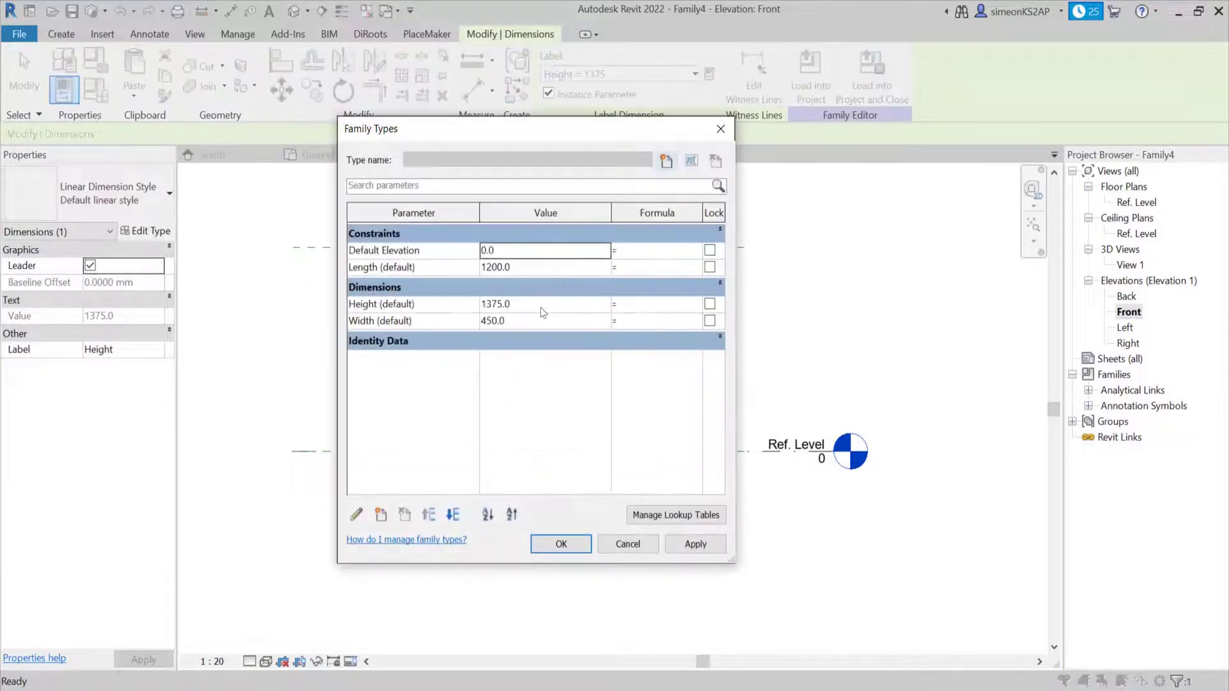
click(384, 308)
click(512, 306)
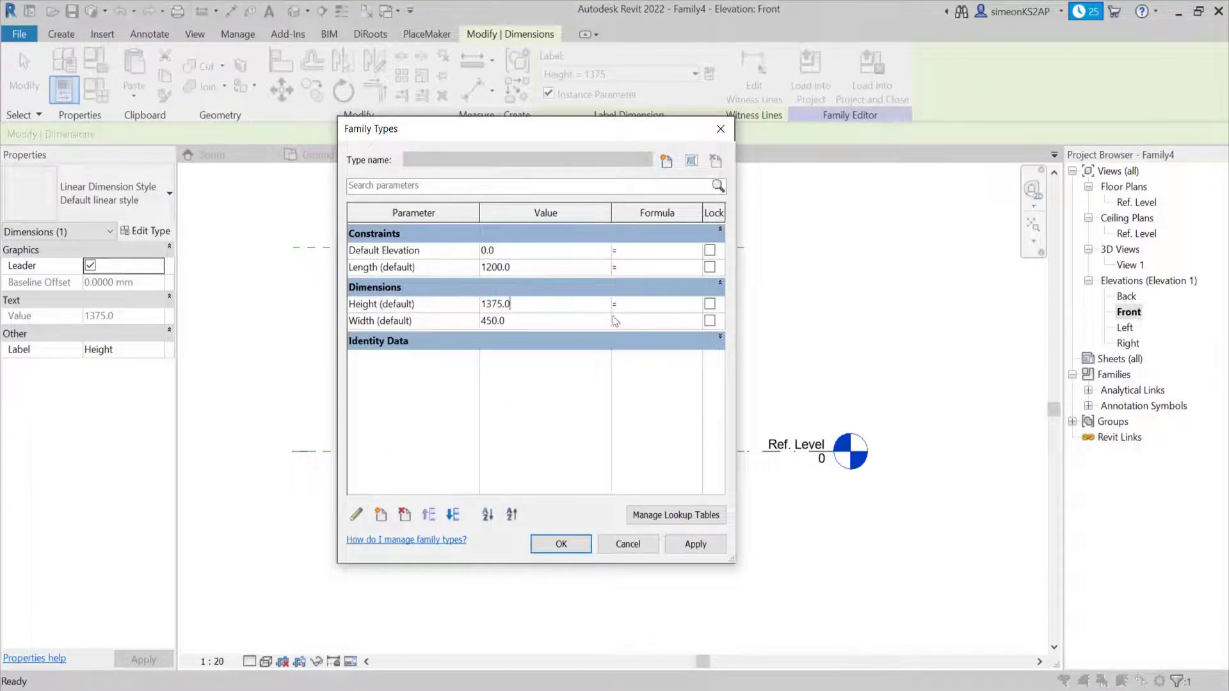
drag(530, 309, 470, 308)
text(1800)
click(557, 545)
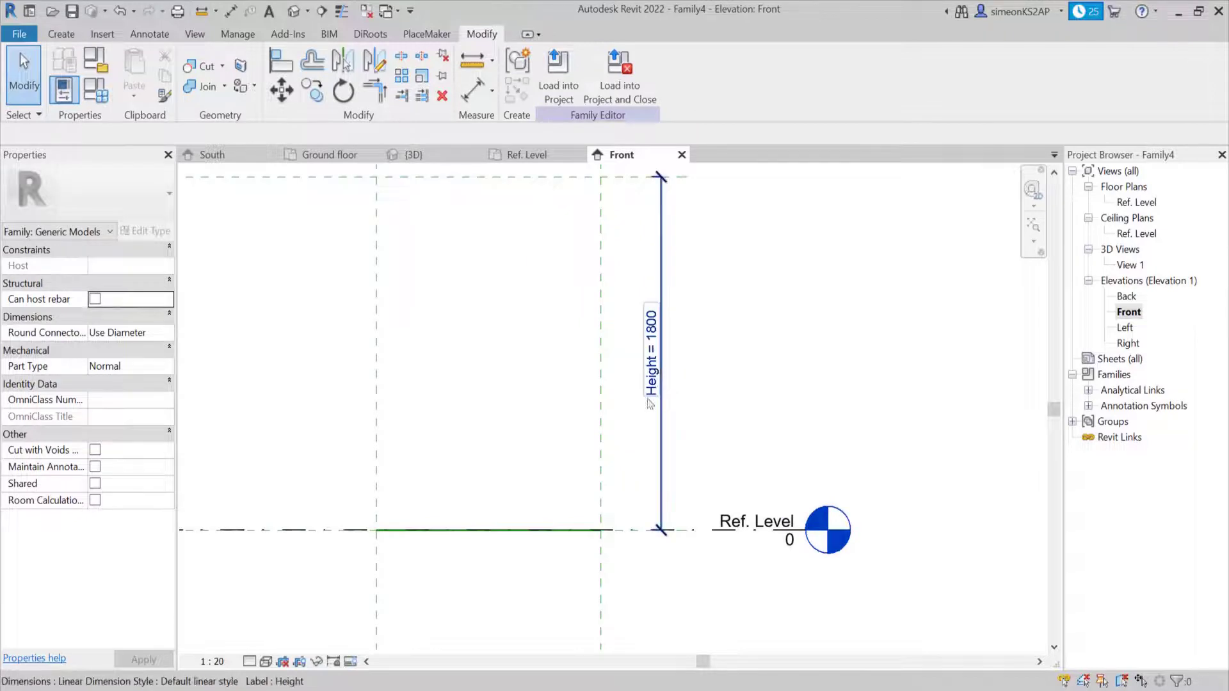
scroll(700, 397, up, 2)
middle_drag(743, 417, 704, 452)
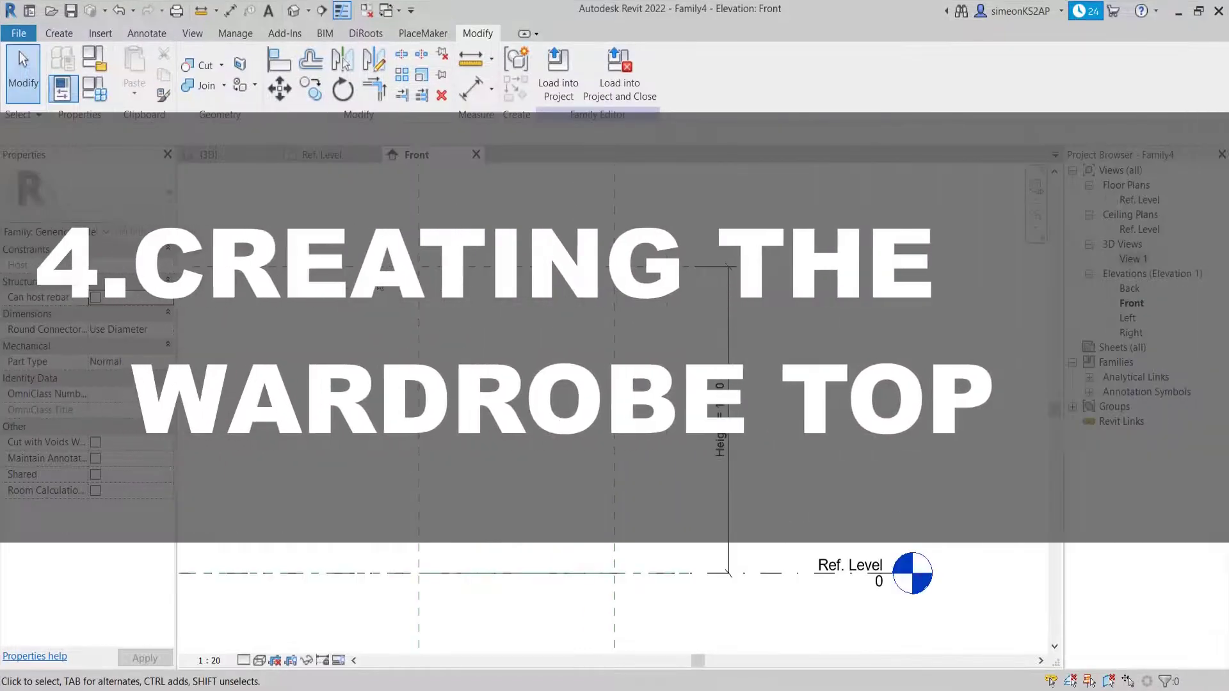
middle_drag(458, 313, 502, 313)
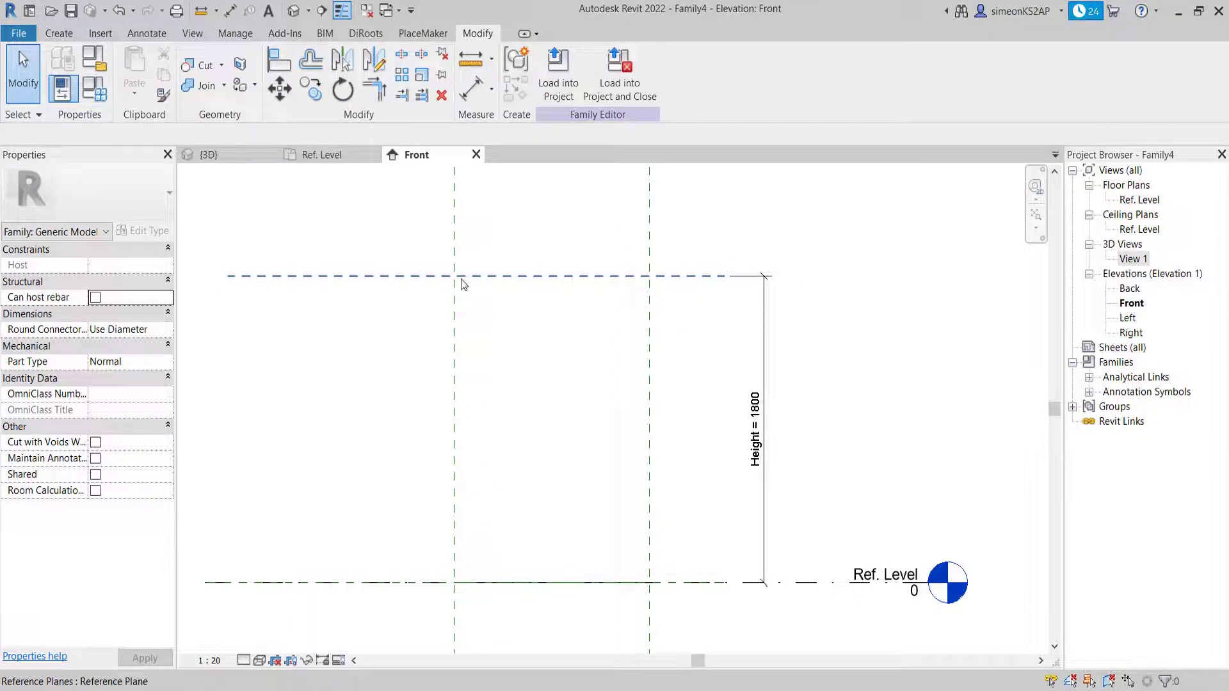
middle_drag(472, 288, 502, 304)
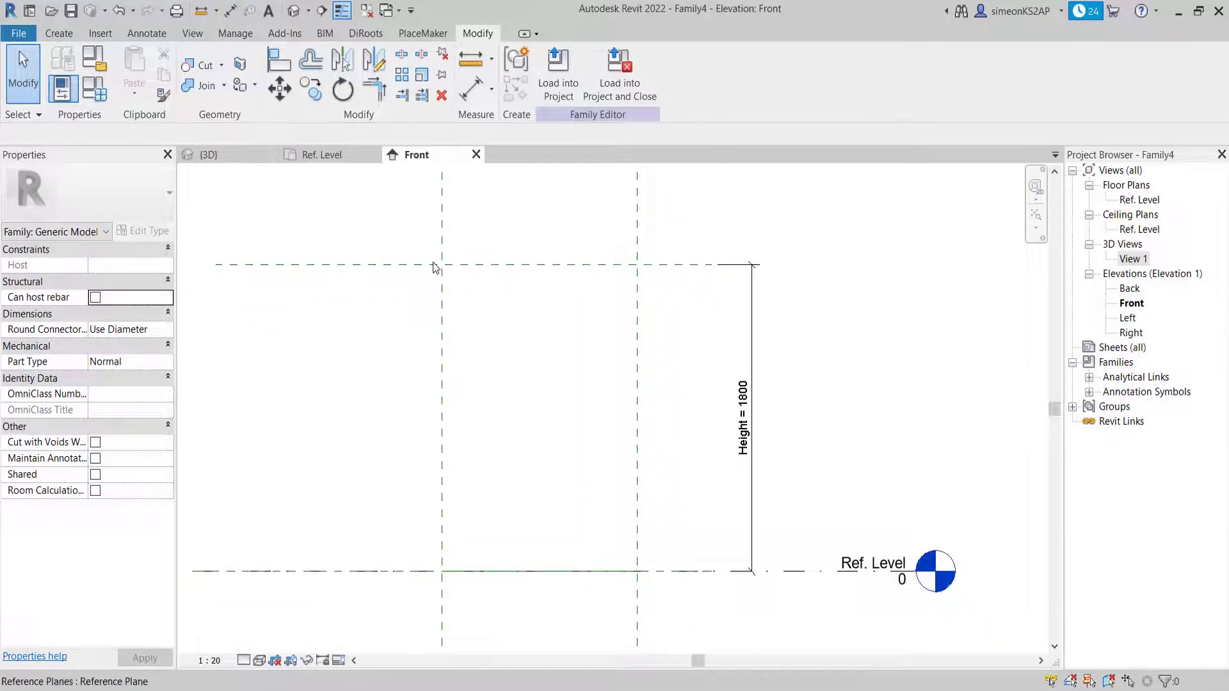
Start an extrusion in the Ref. Level plan and set its work plane by picking the plane along the upper horizontal reference.
click(325, 157)
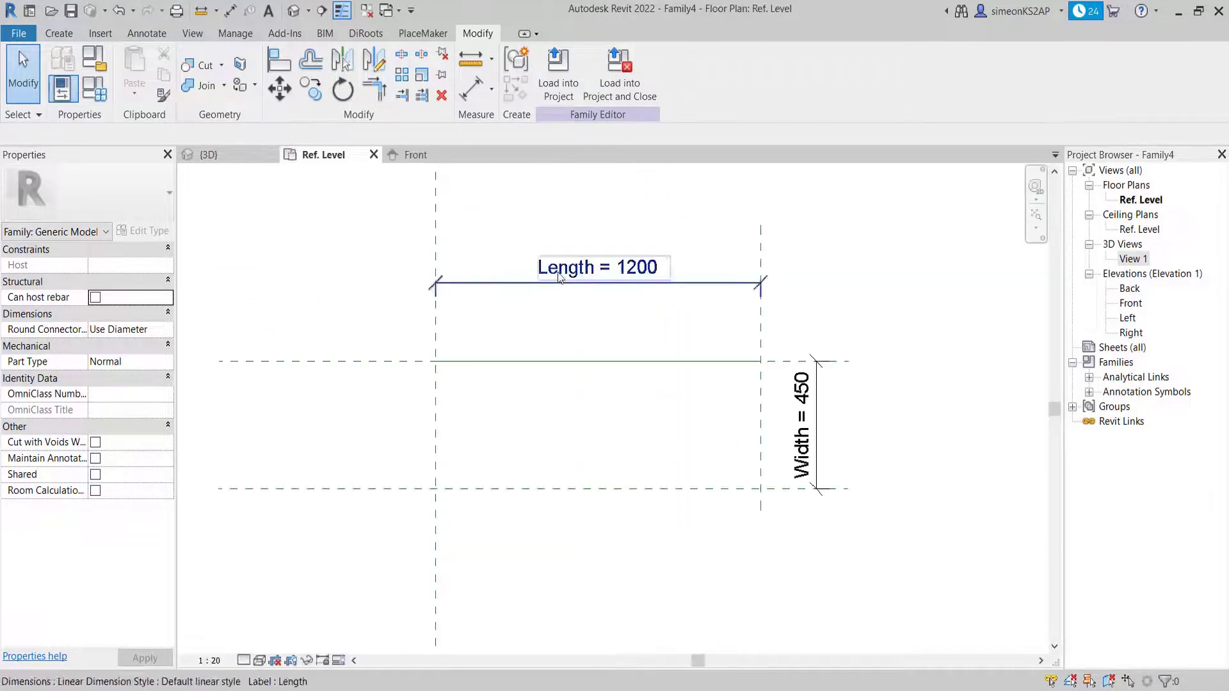
middle_drag(575, 370, 578, 355)
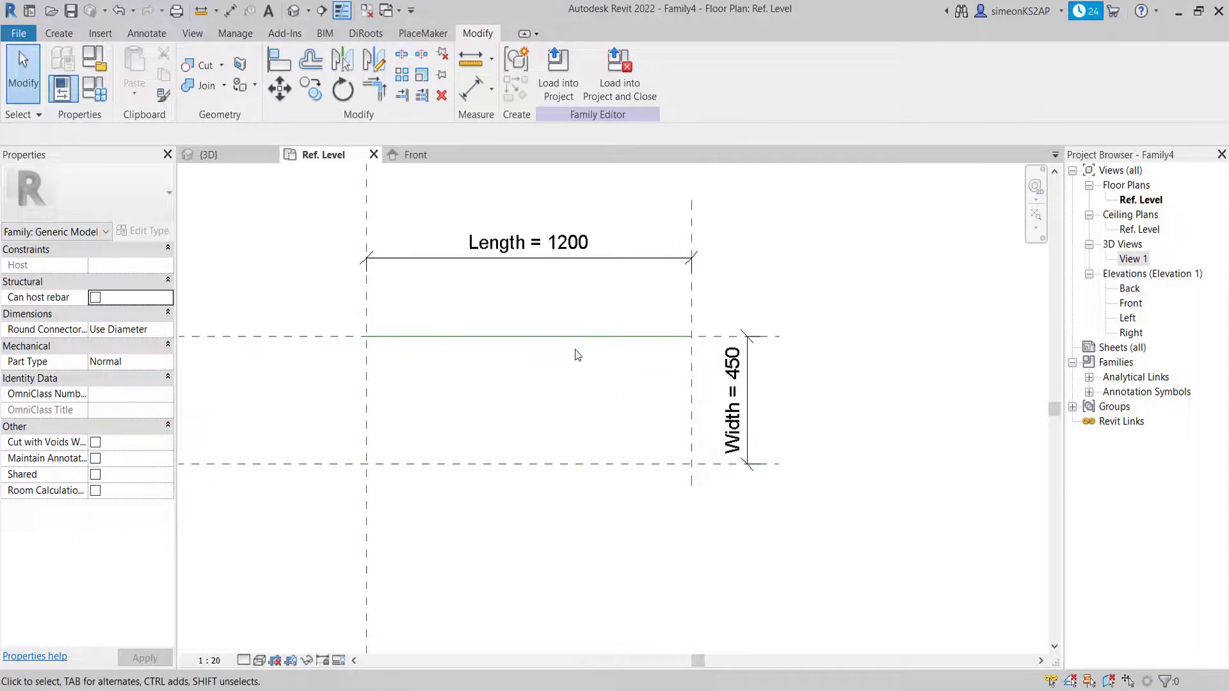
click(67, 36)
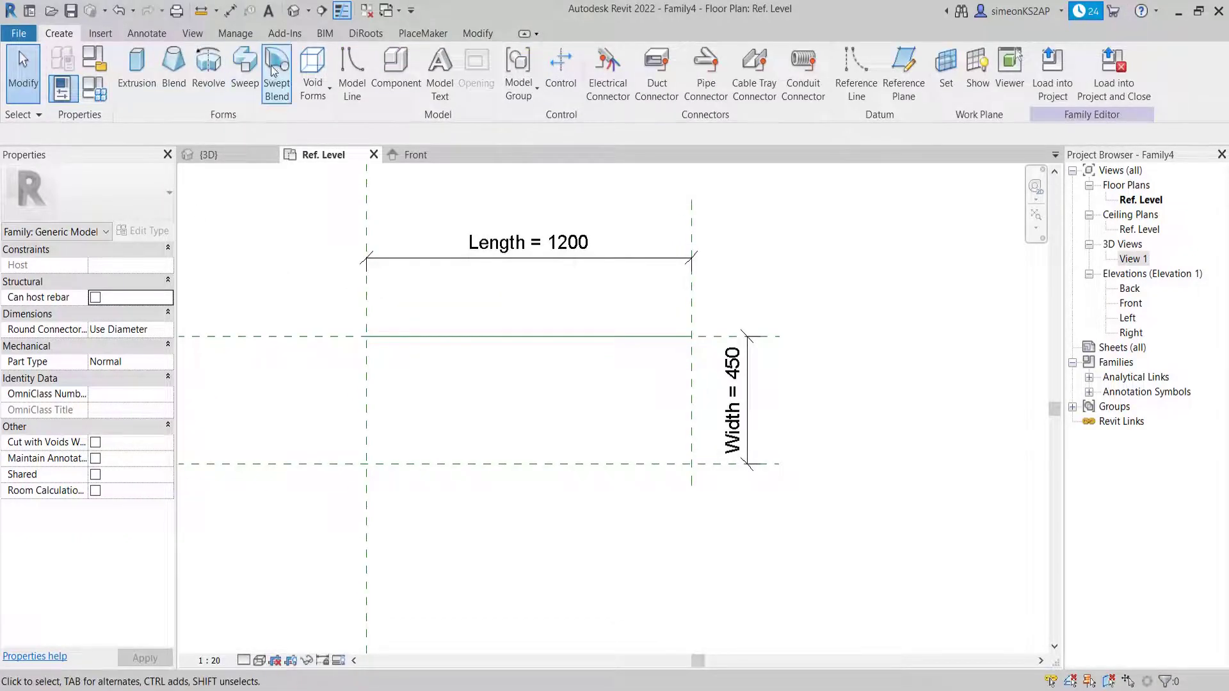
click(151, 75)
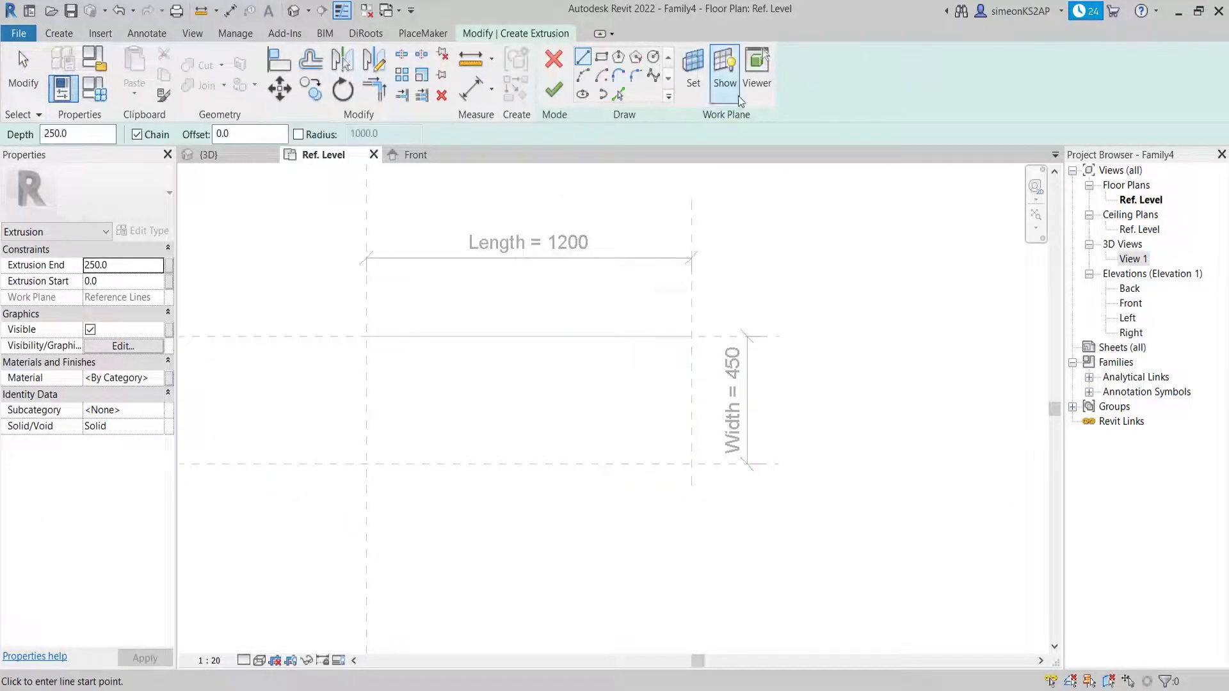
click(696, 64)
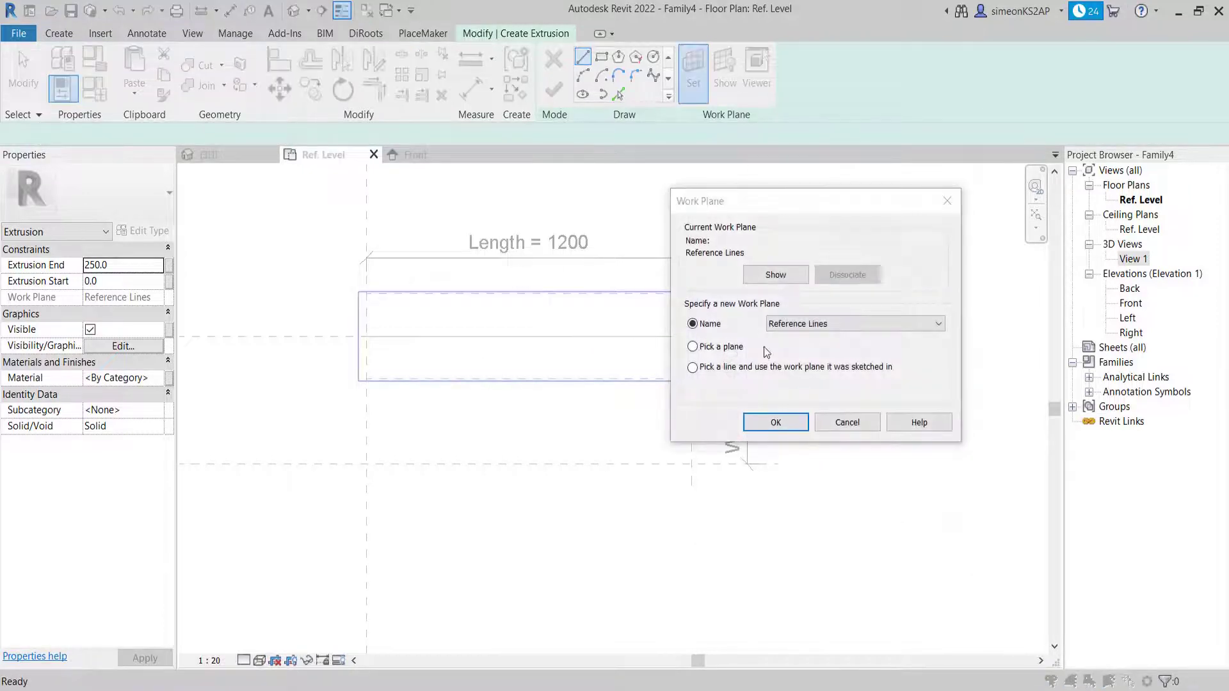
click(721, 348)
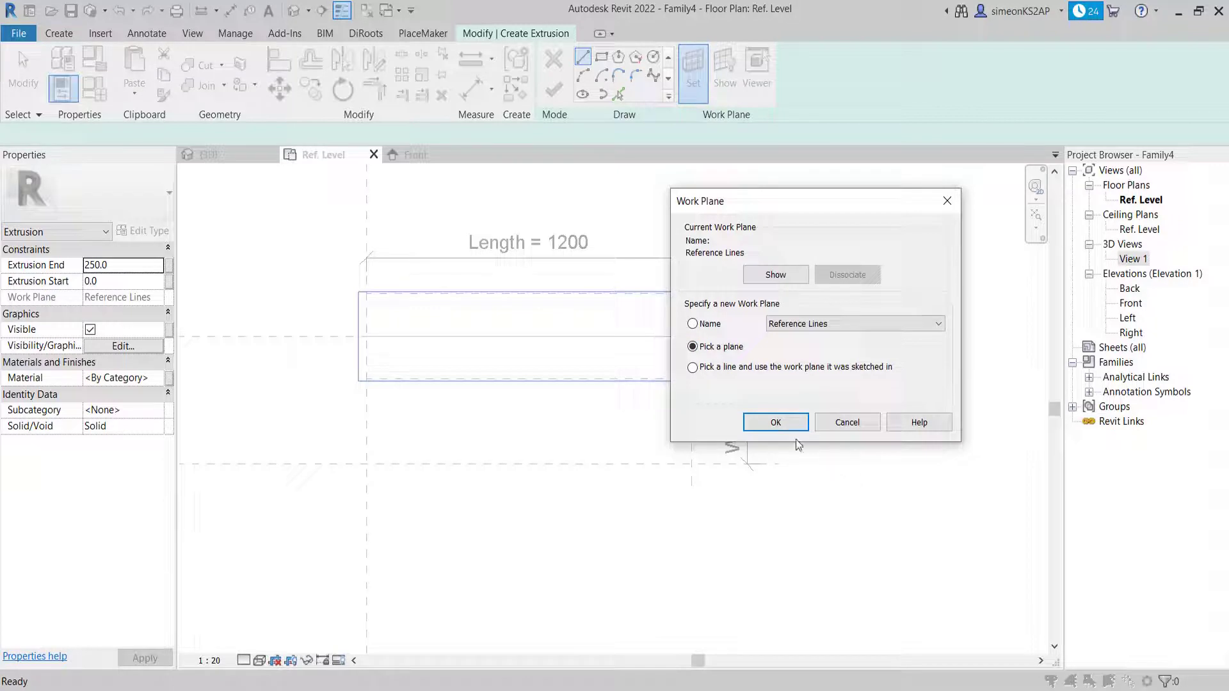
click(776, 422)
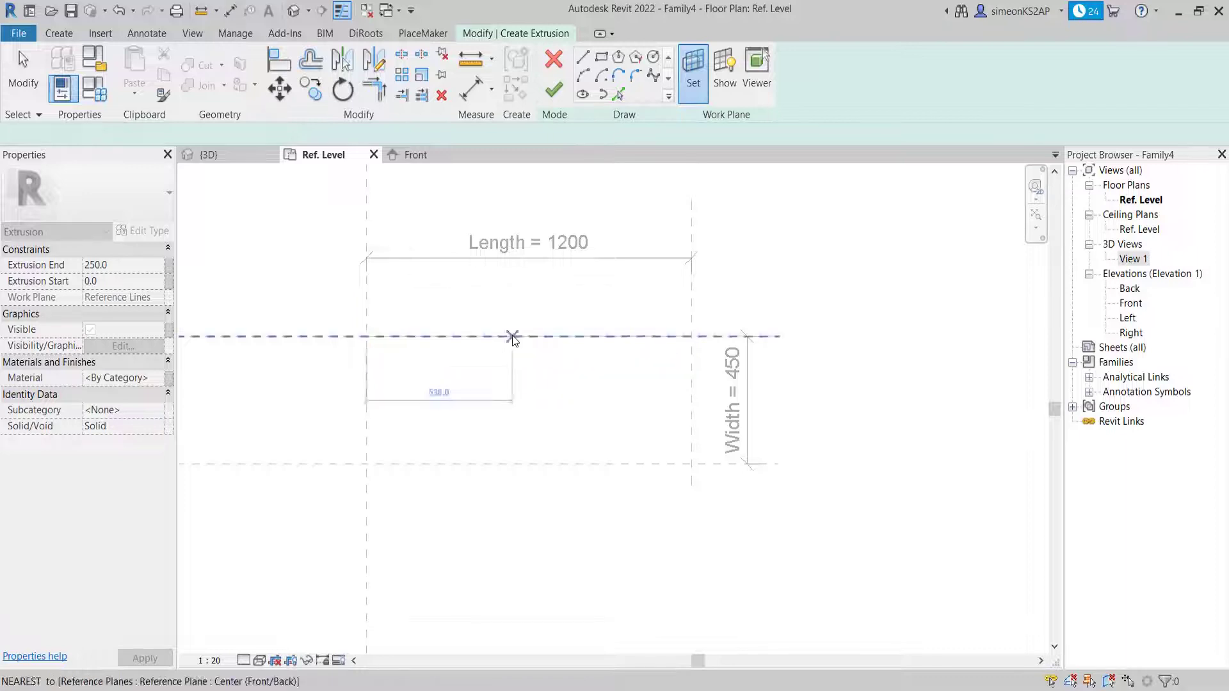
click(513, 337)
middle_drag(579, 382, 619, 359)
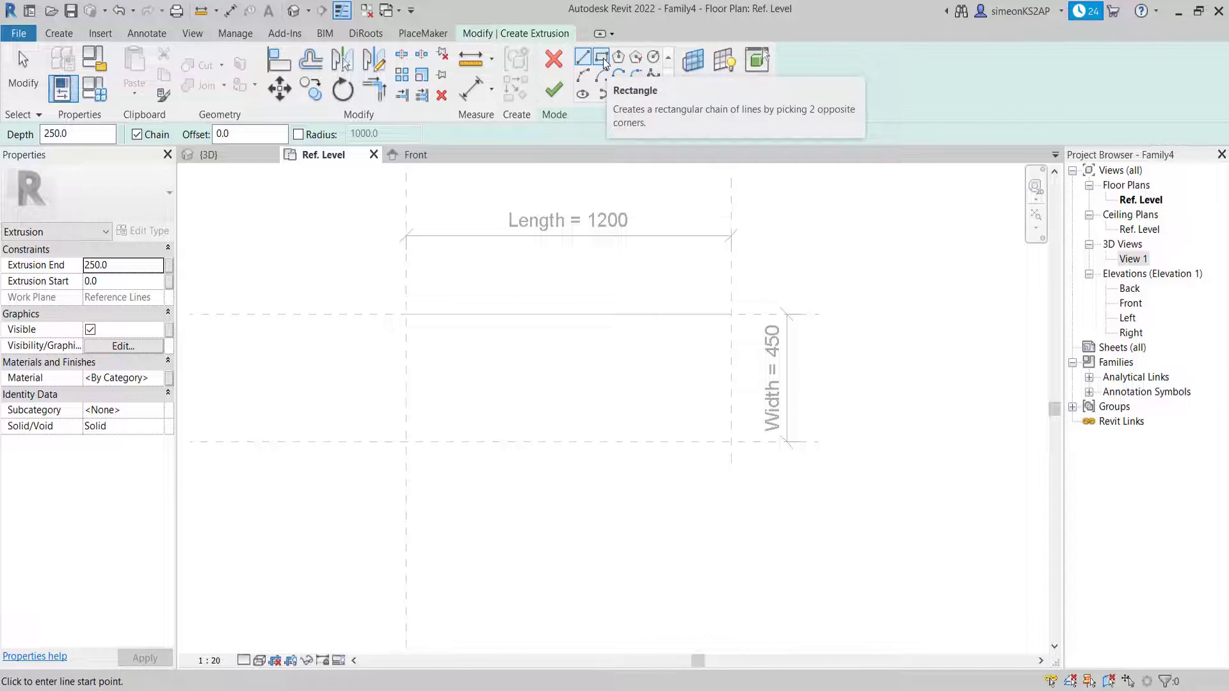
Sketch a 1200 by 450 mm rectangle between opposite intersections of the Length and Width reference planes and finish the extrusion.
click(603, 59)
middle_drag(450, 370, 471, 337)
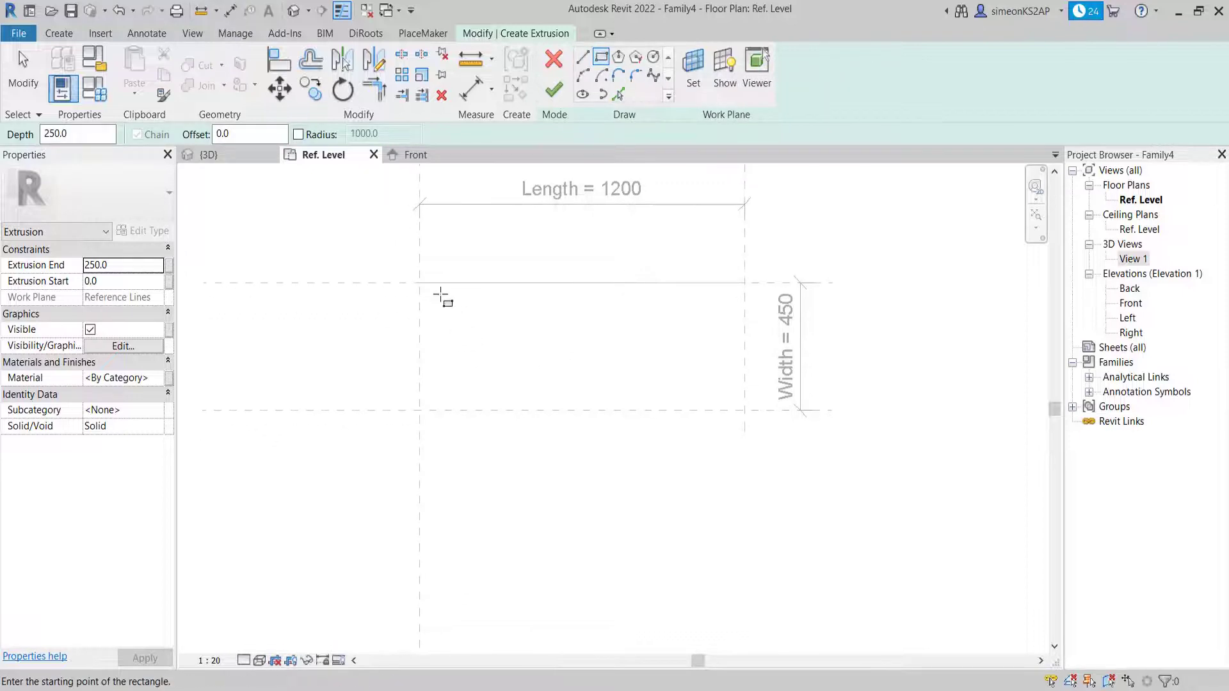
click(419, 282)
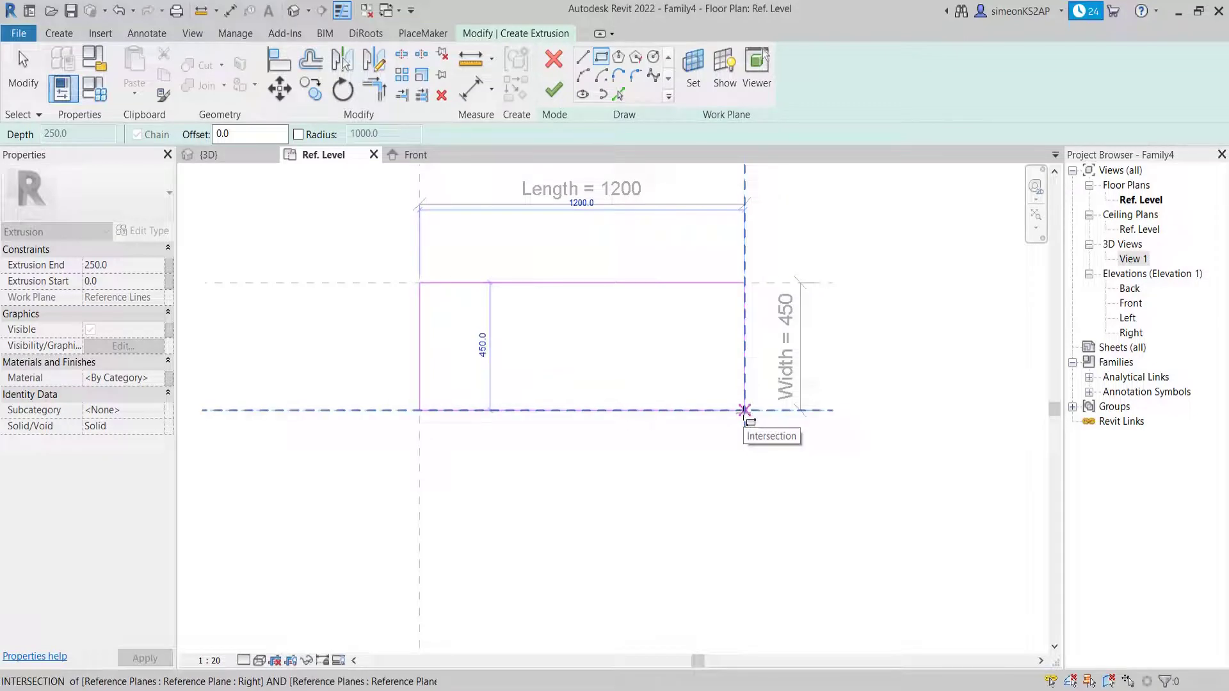
click(744, 411)
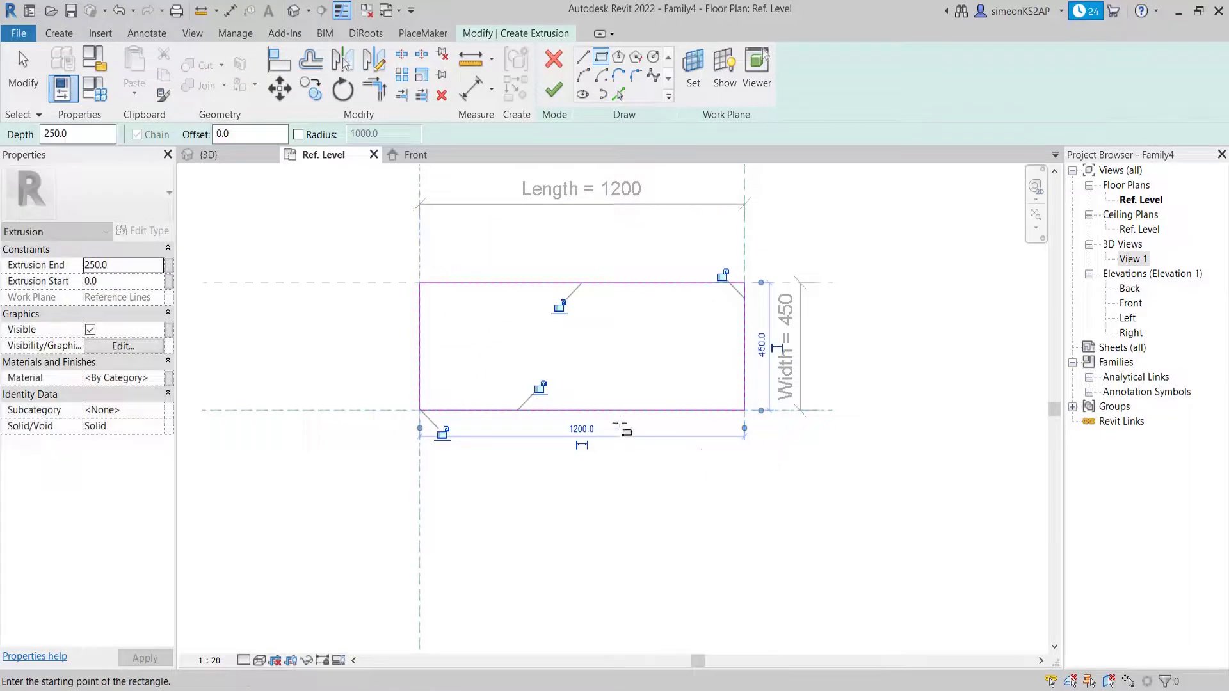
mouse_move(595, 425)
middle_down()
mouse_move(497, 389)
mouse_move(597, 392)
middle_up()
scroll(498, 389, up, 2)
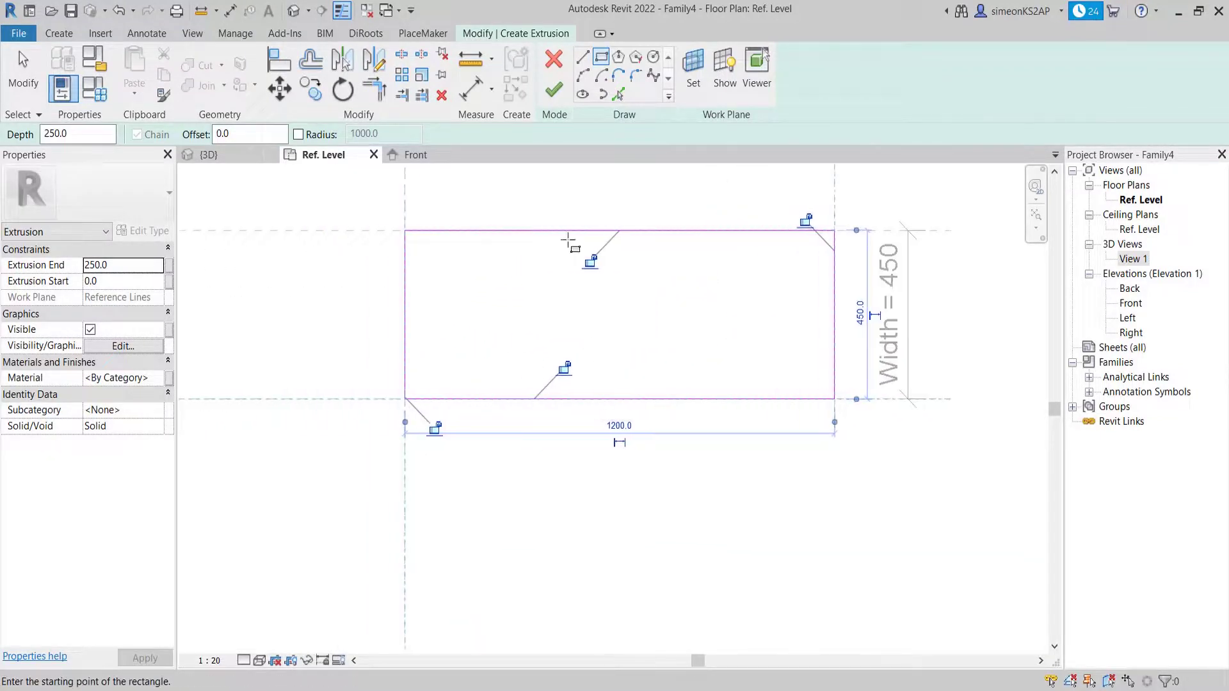
click(555, 95)
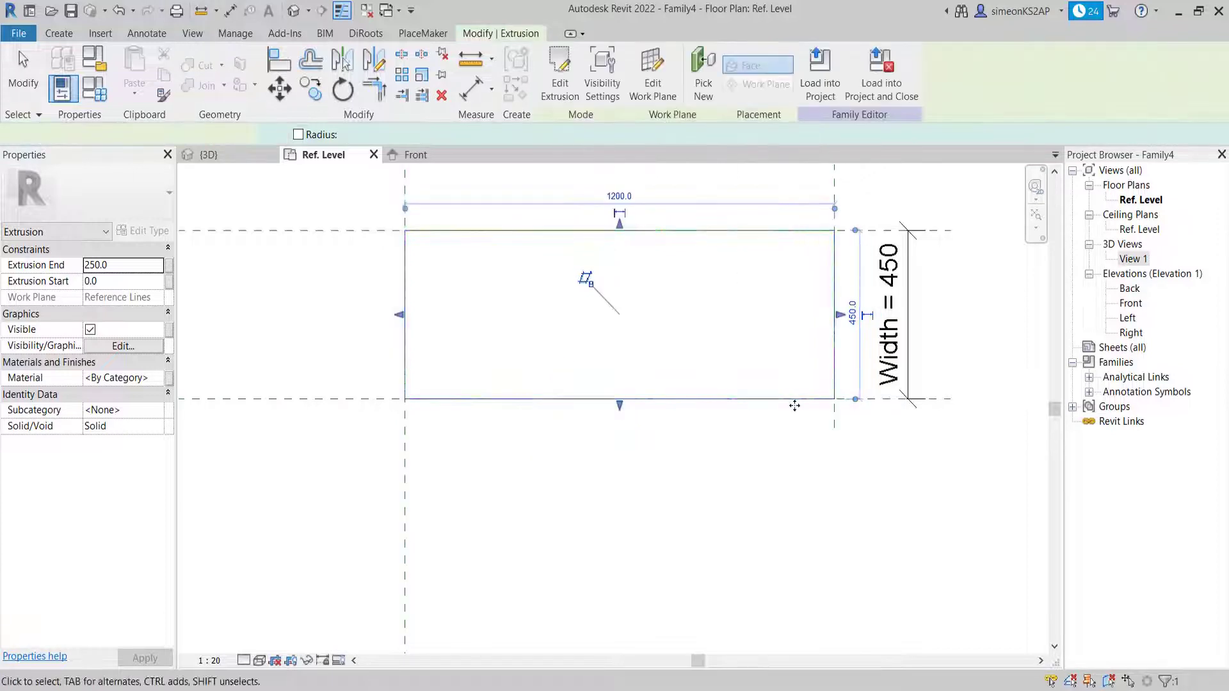
middle_drag(755, 443, 666, 465)
click(723, 503)
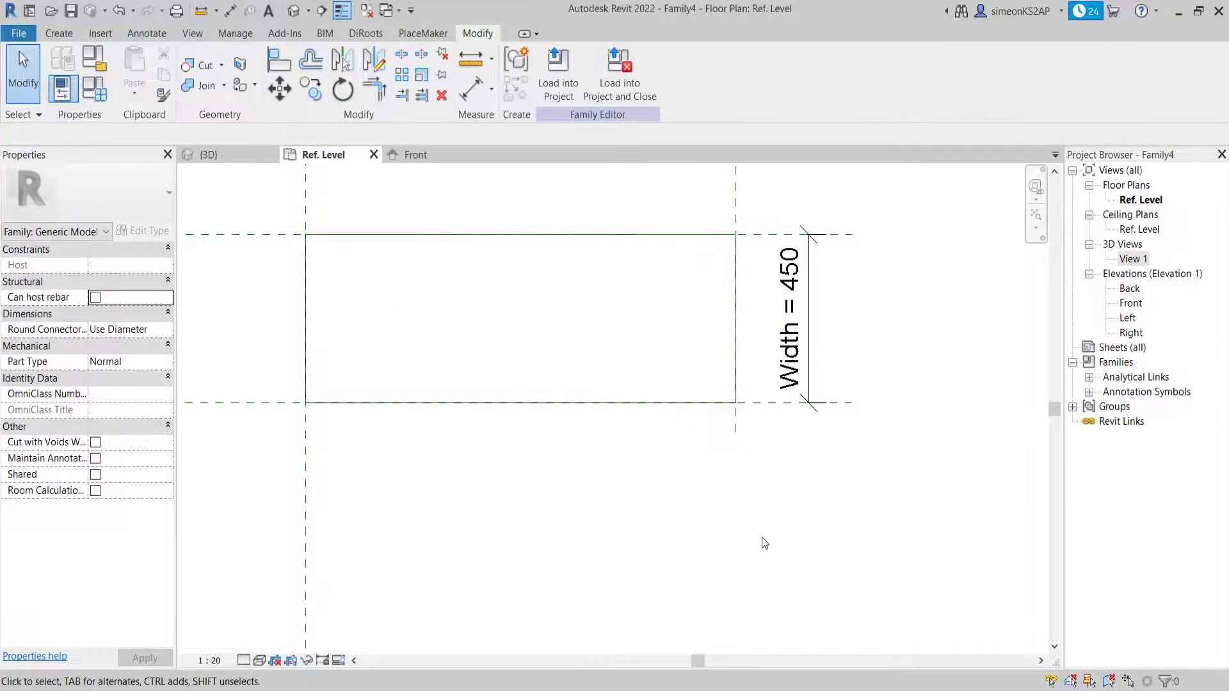
click(1030, 686)
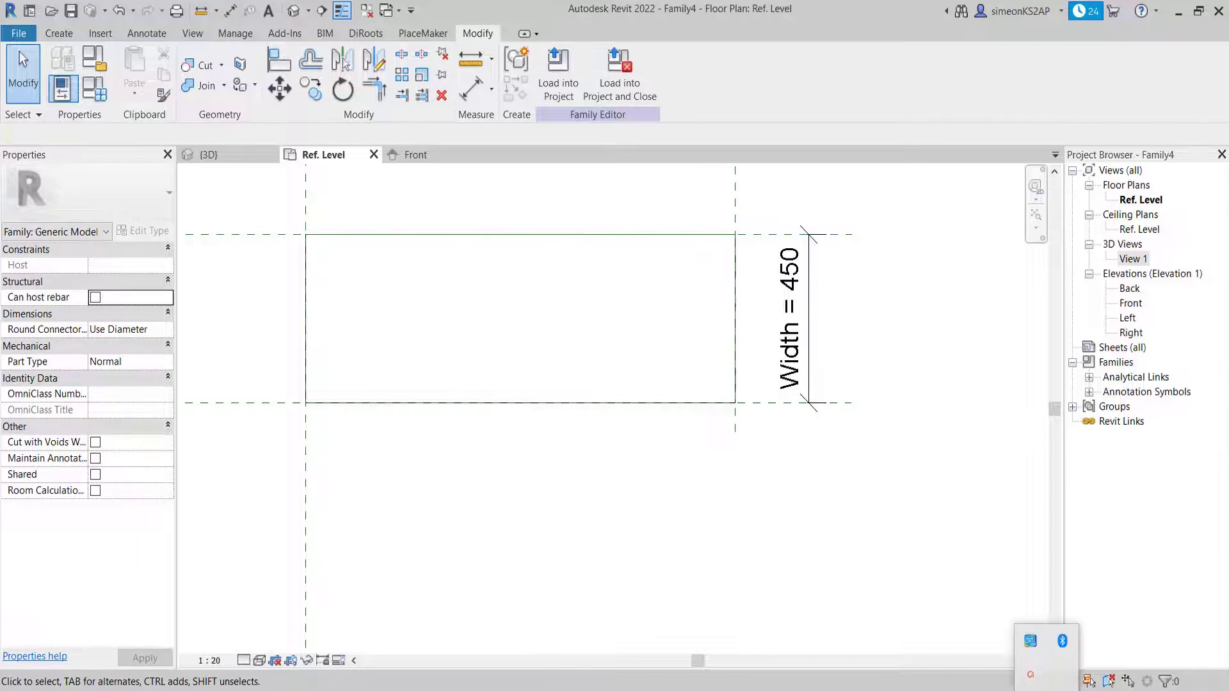
click(1030, 677)
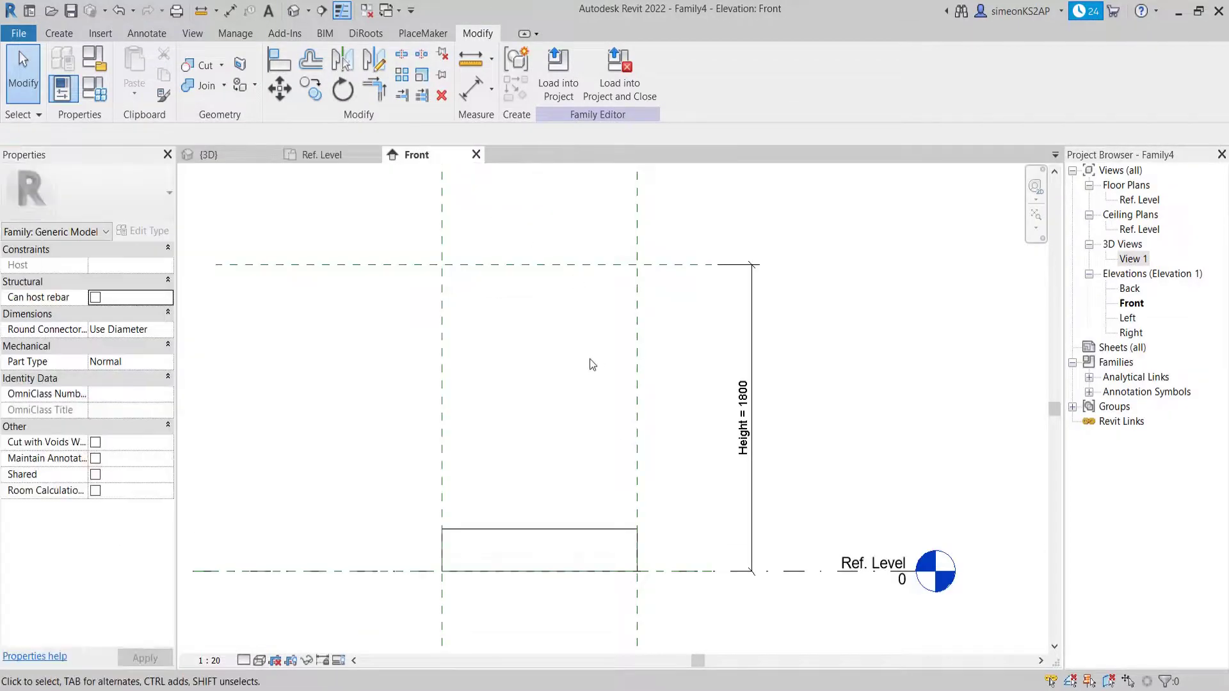
Select the extrusion in the Front elevation and dissociate it from its work plane.
scroll(579, 365, down, 3)
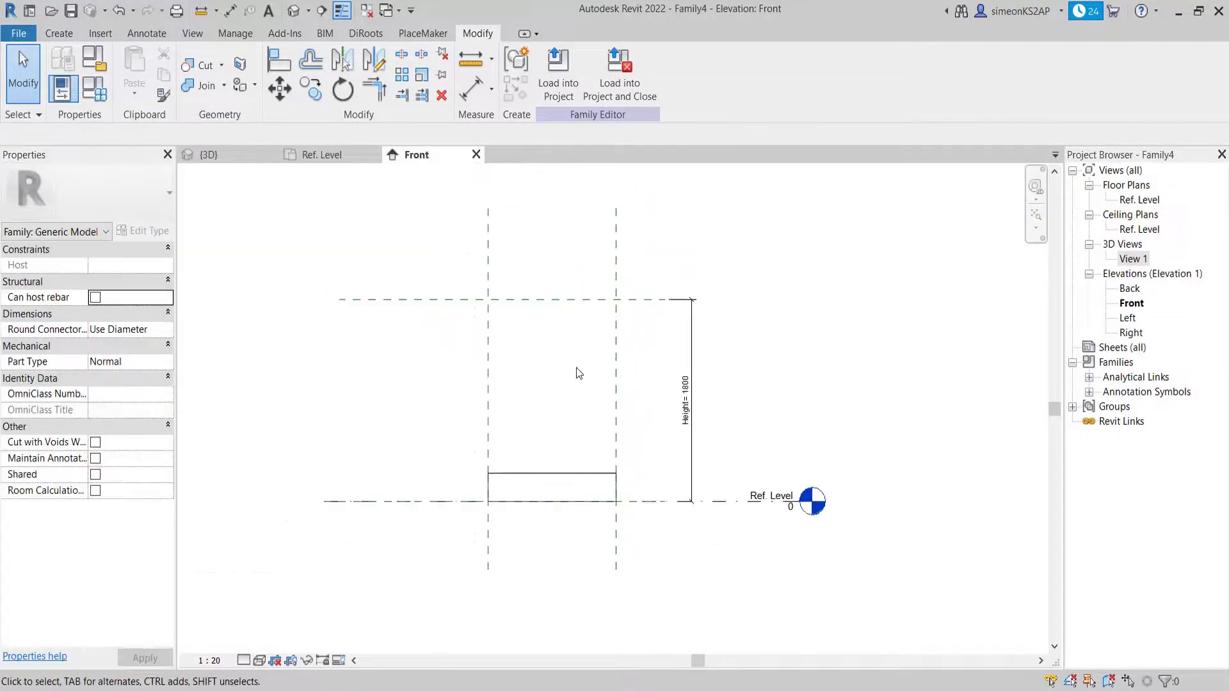
middle_drag(568, 351, 571, 398)
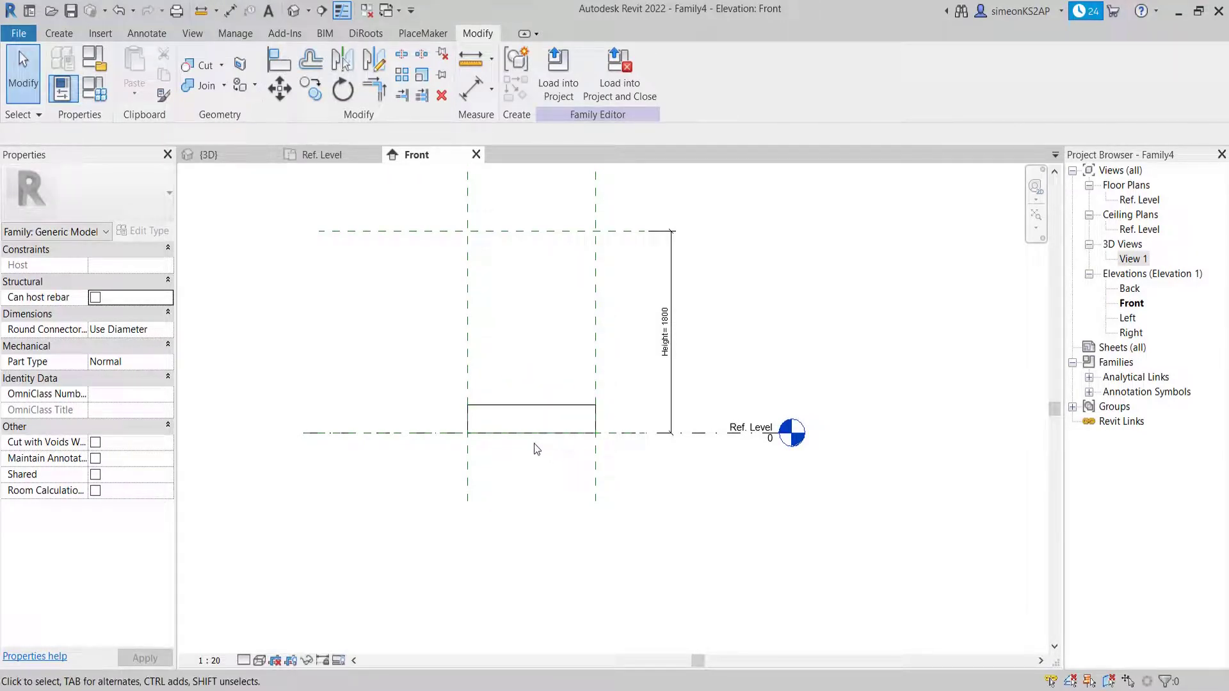
click(526, 405)
scroll(498, 386, up, 2)
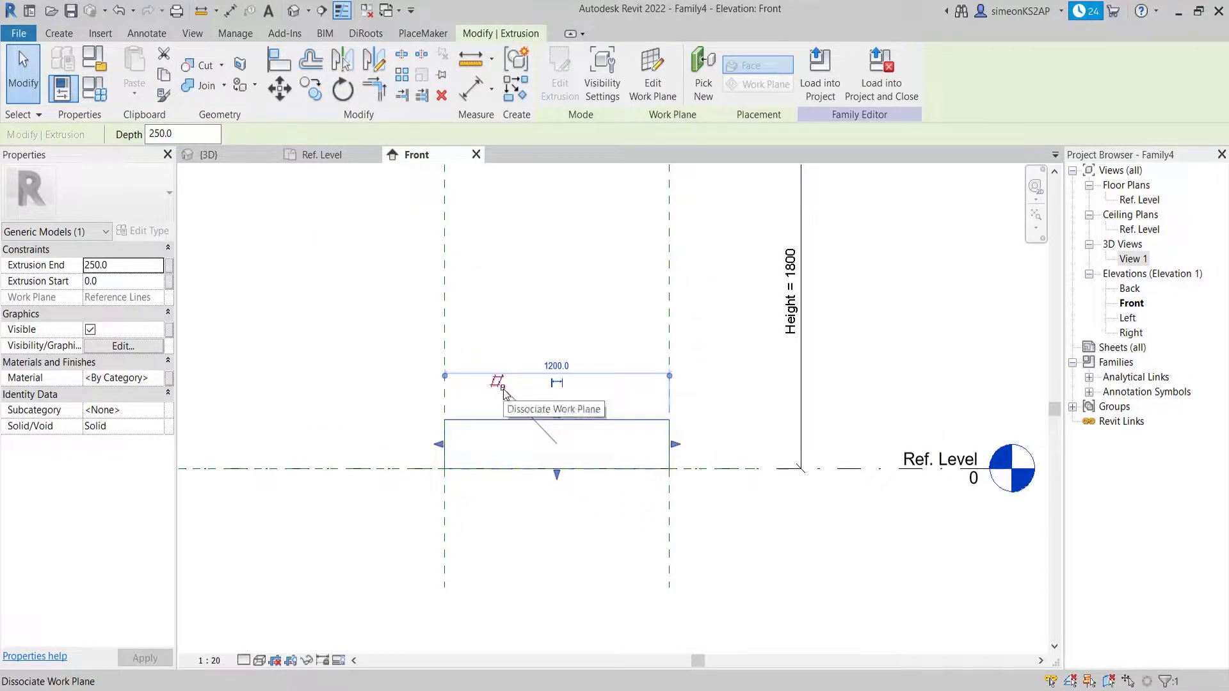
click(503, 389)
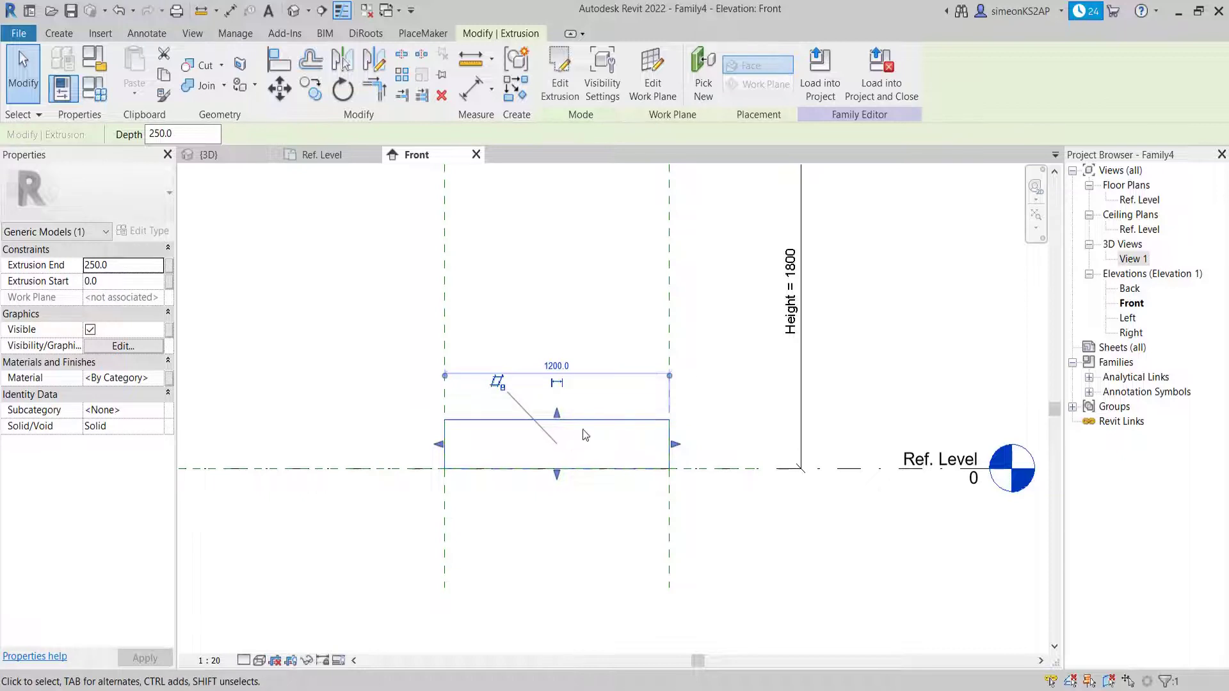
Move the extrusion up in the Front elevation until its top edge meets the reference plane controlled by Height.
drag(583, 421, 583, 333)
scroll(600, 383, down, 3)
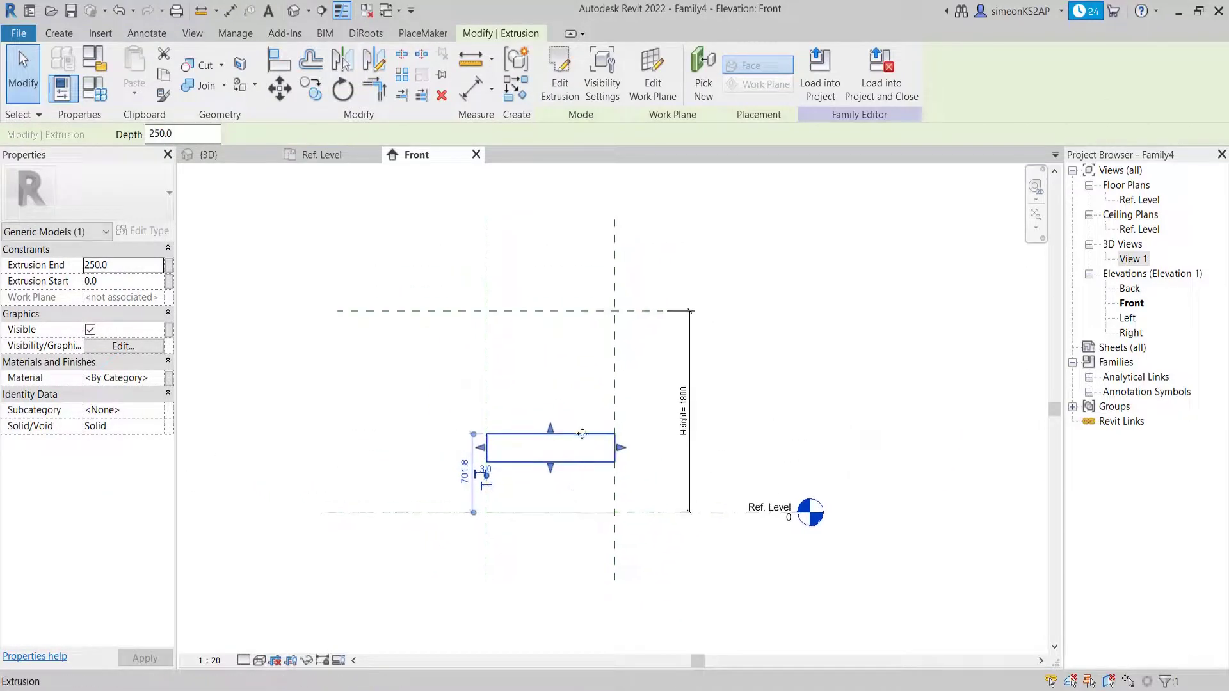
drag(581, 432, 578, 310)
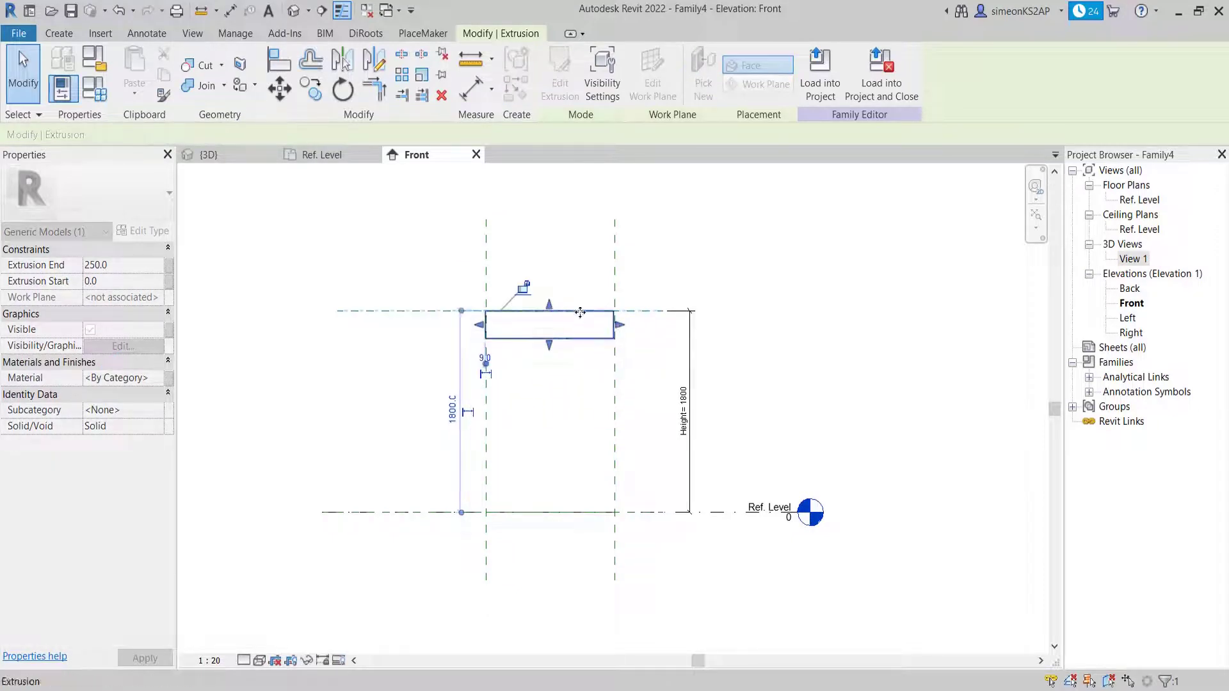
click(656, 342)
scroll(663, 336, up, 3)
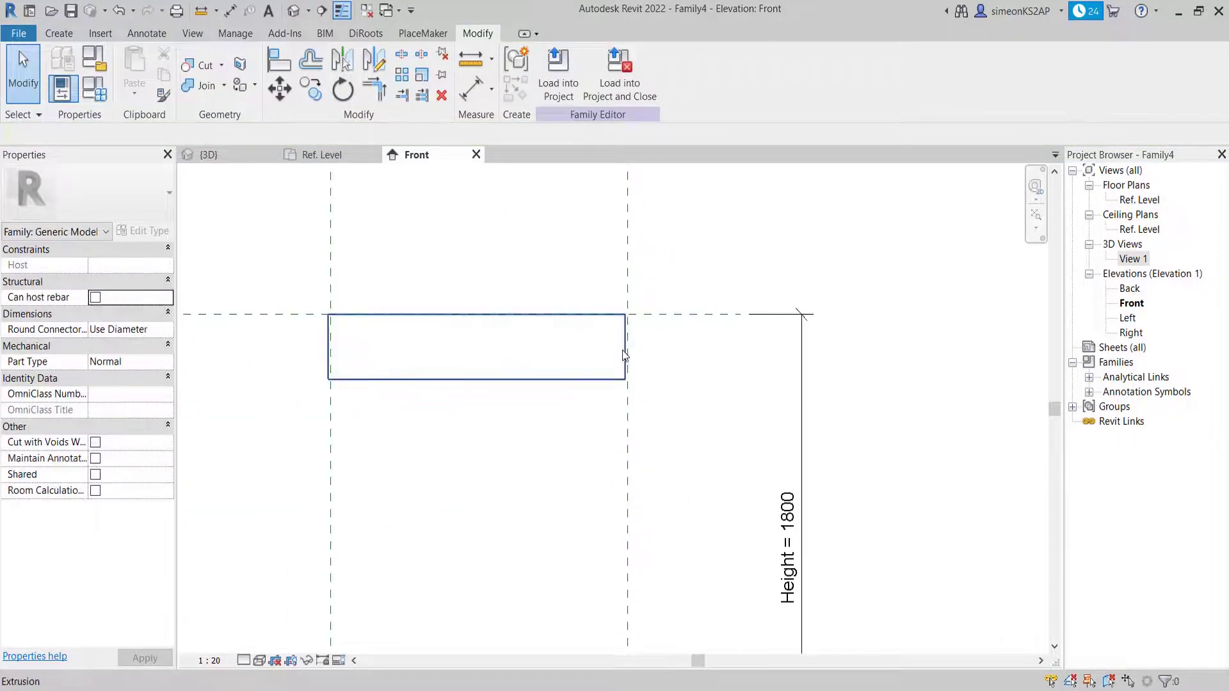
Align the extrusion's right edge to the right vertical reference plane in the Front elevation and lock the alignment.
middle_drag(668, 333, 644, 372)
scroll(598, 306, up, 3)
scroll(597, 305, down, 2)
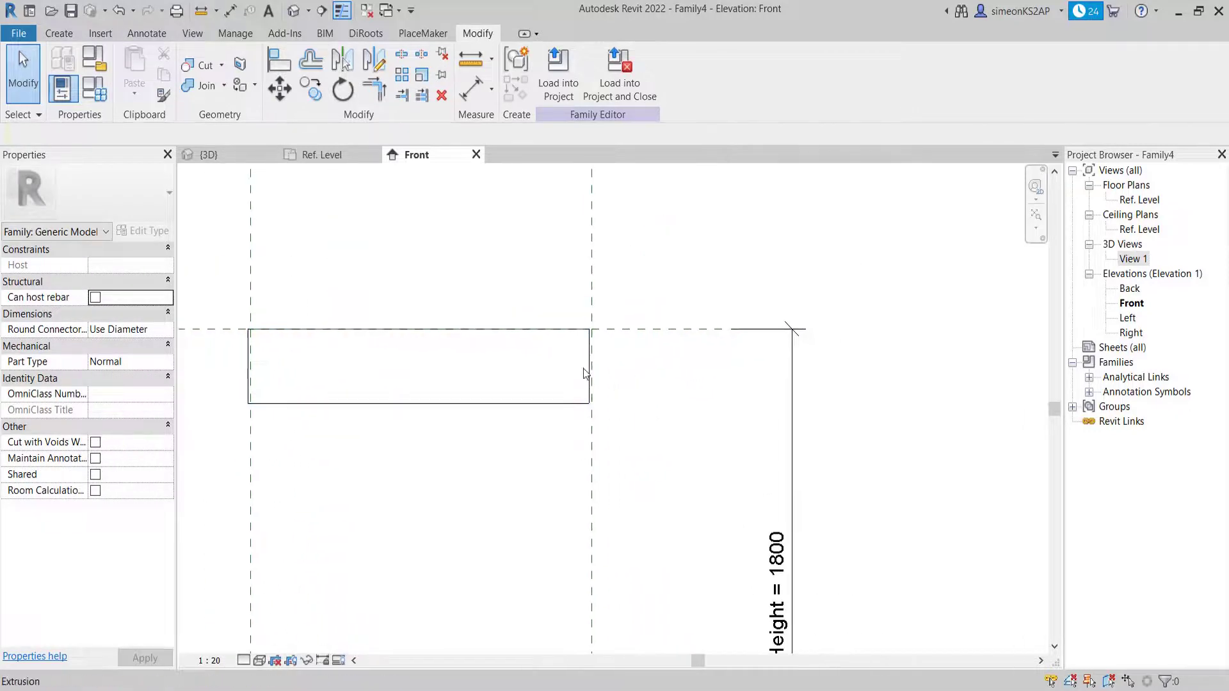
middle_drag(557, 359, 628, 362)
middle_drag(722, 376, 696, 382)
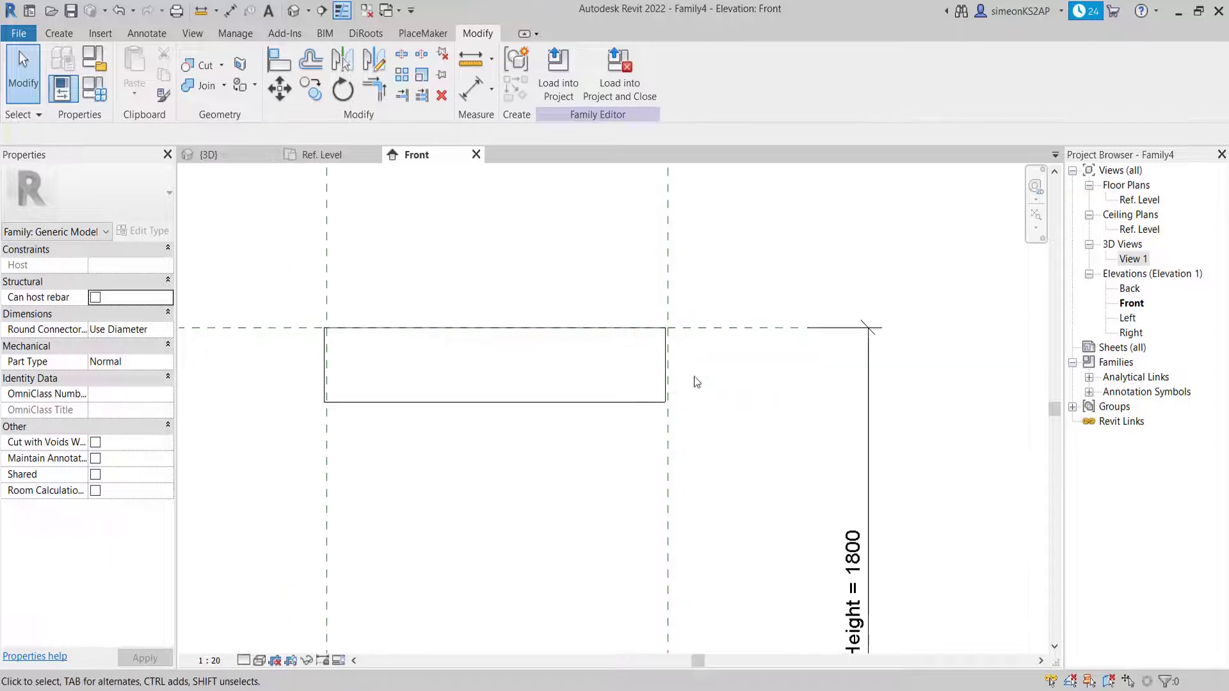
middle_drag(660, 317, 628, 323)
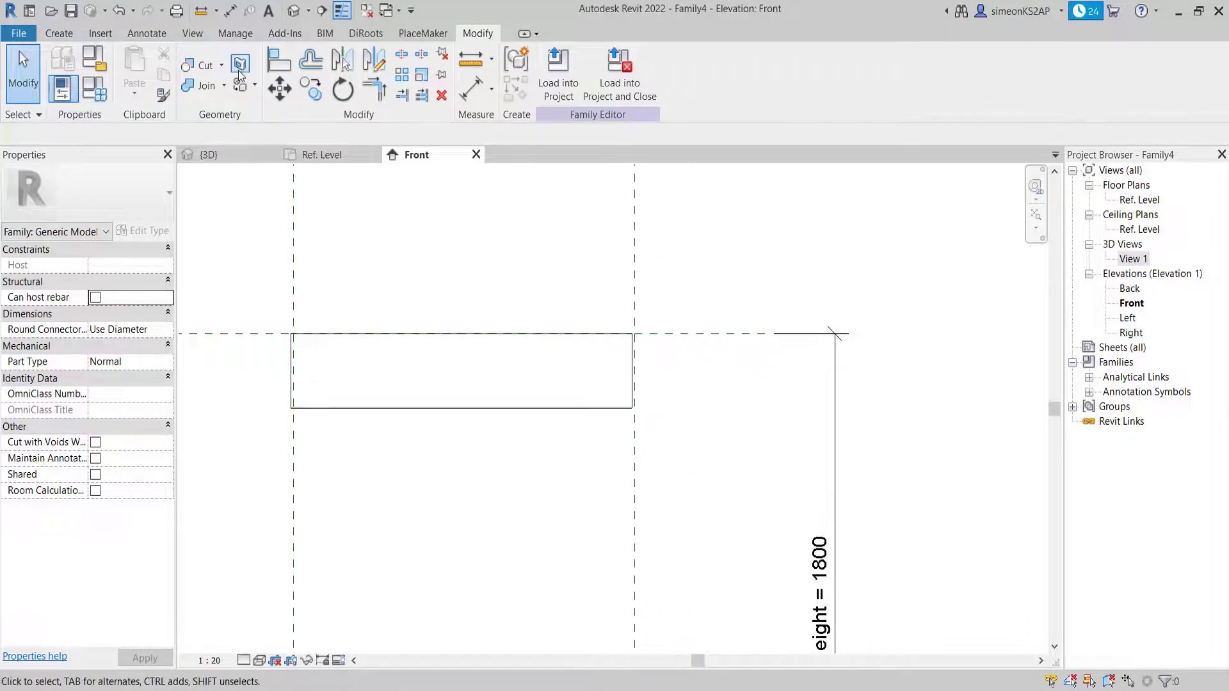
click(280, 63)
scroll(636, 304, up, 1)
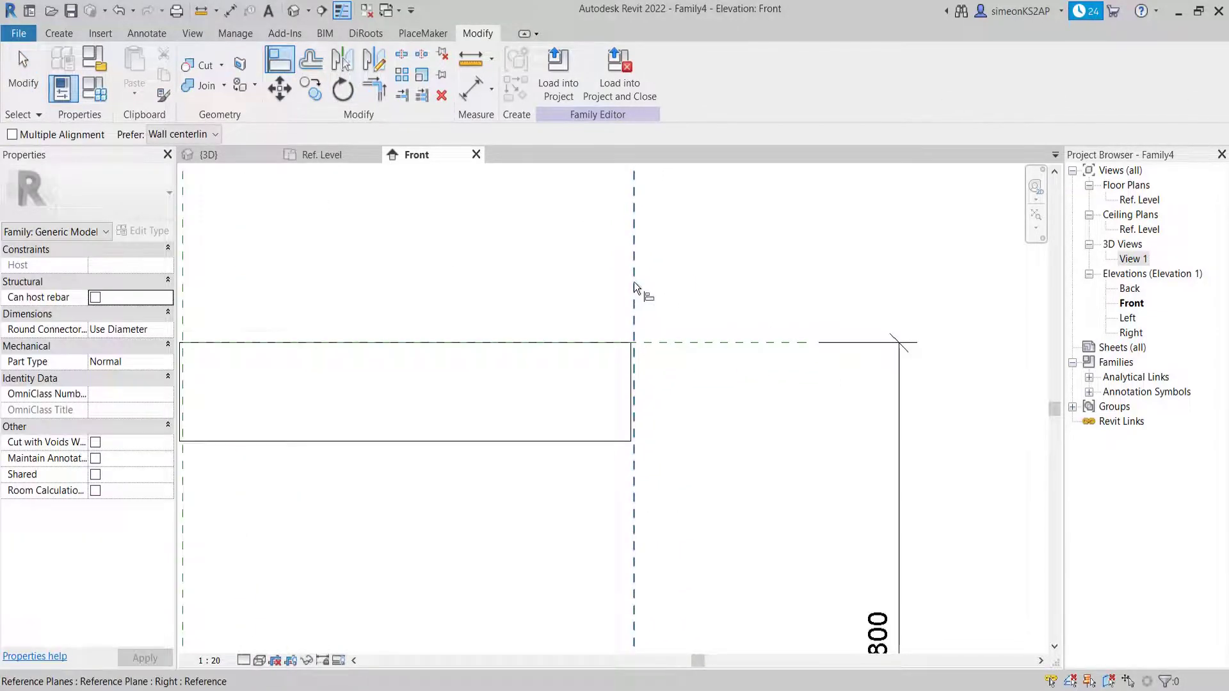
click(634, 286)
scroll(639, 371, up, 2)
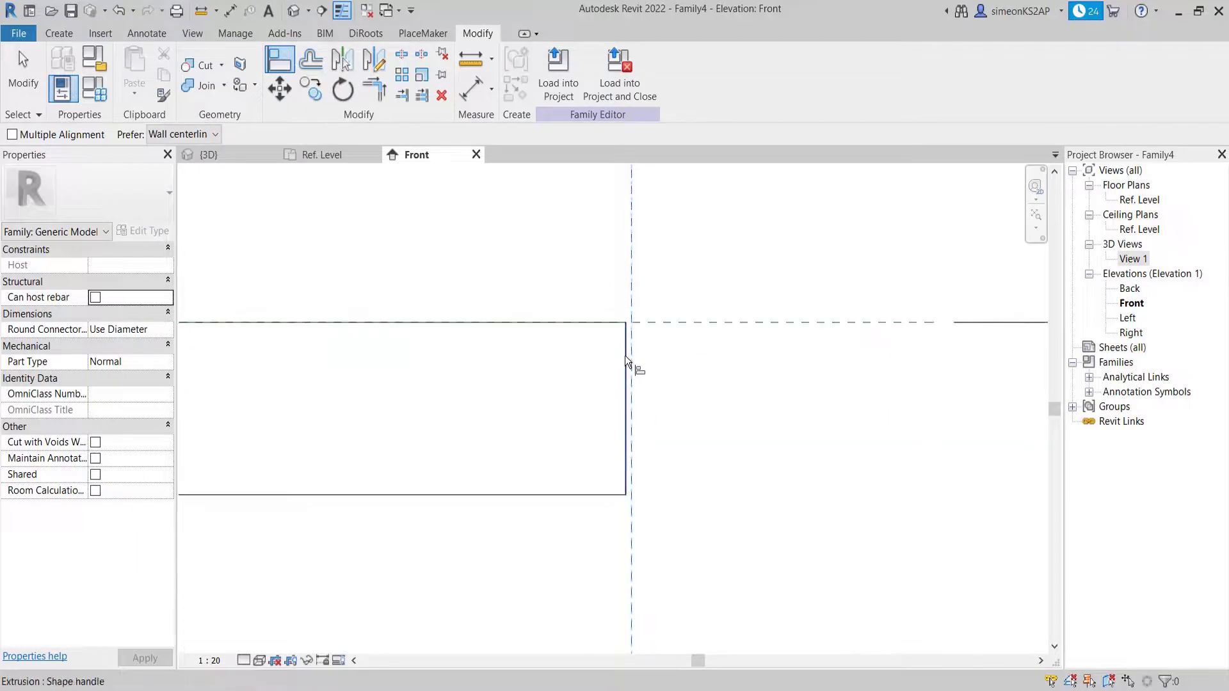
click(631, 363)
scroll(640, 416, down, 2)
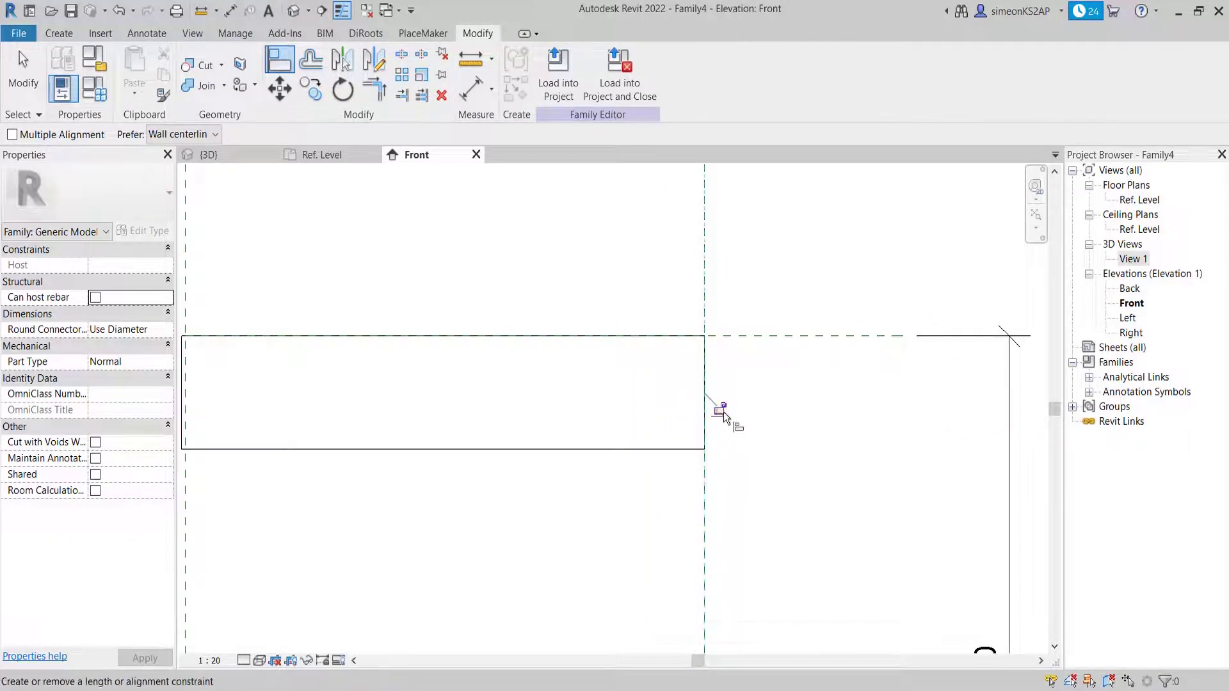
scroll(616, 414, down, 2)
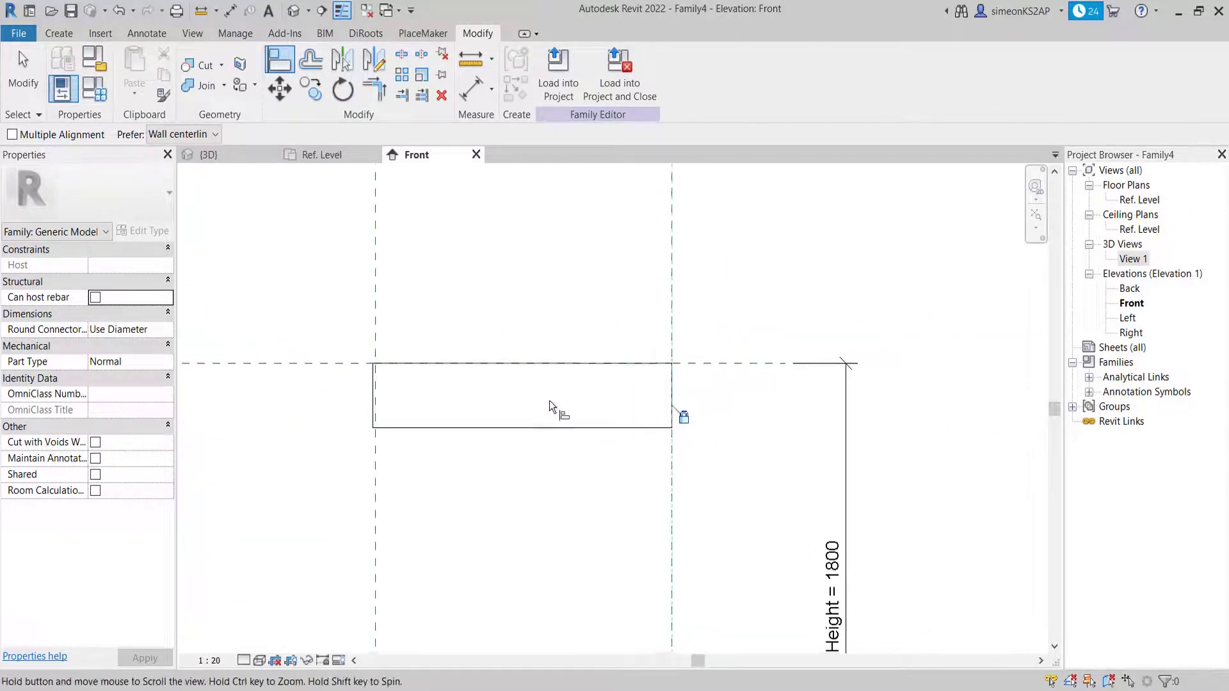
Align the extrusion's left edge to the left vertical reference plane and lock the alignment.
middle_drag(550, 401, 659, 381)
scroll(483, 383, up, 2)
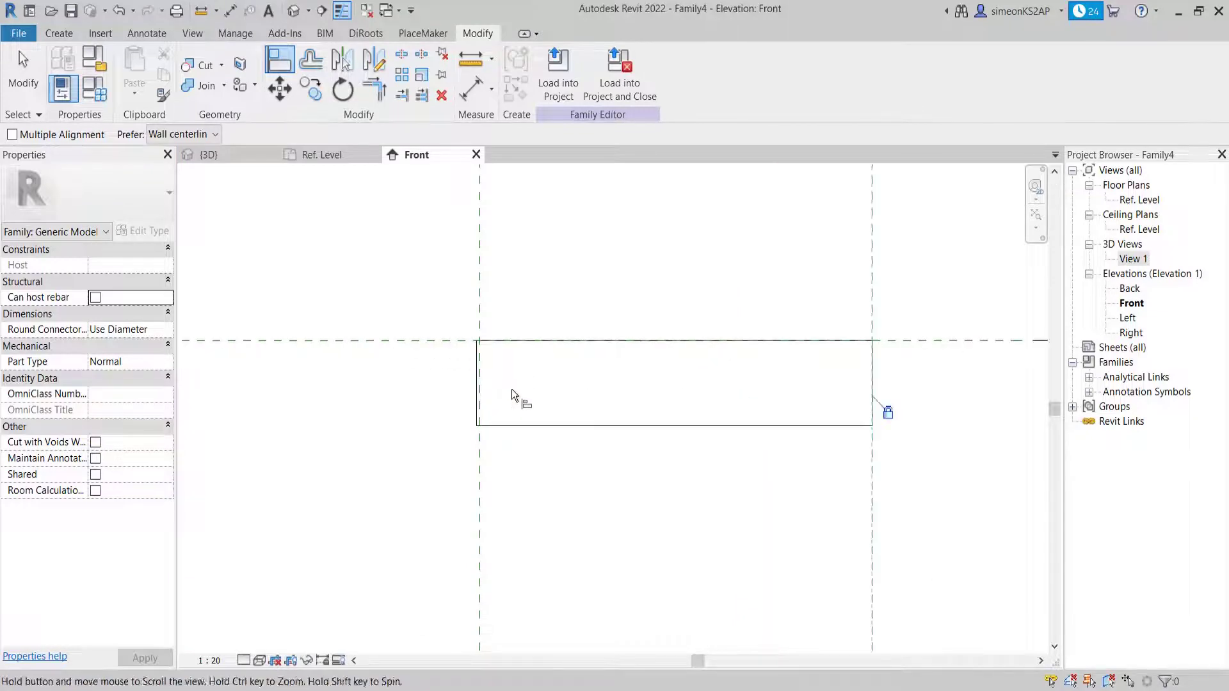
middle_drag(512, 389, 412, 379)
scroll(416, 382, up, 2)
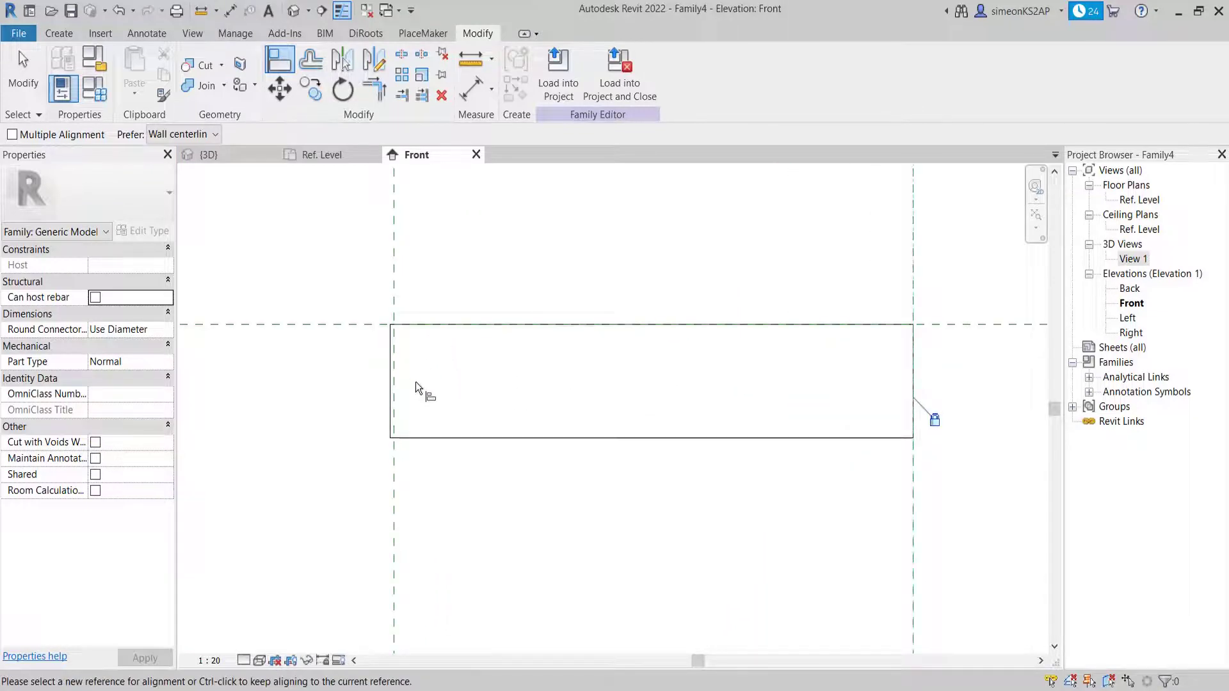
click(395, 254)
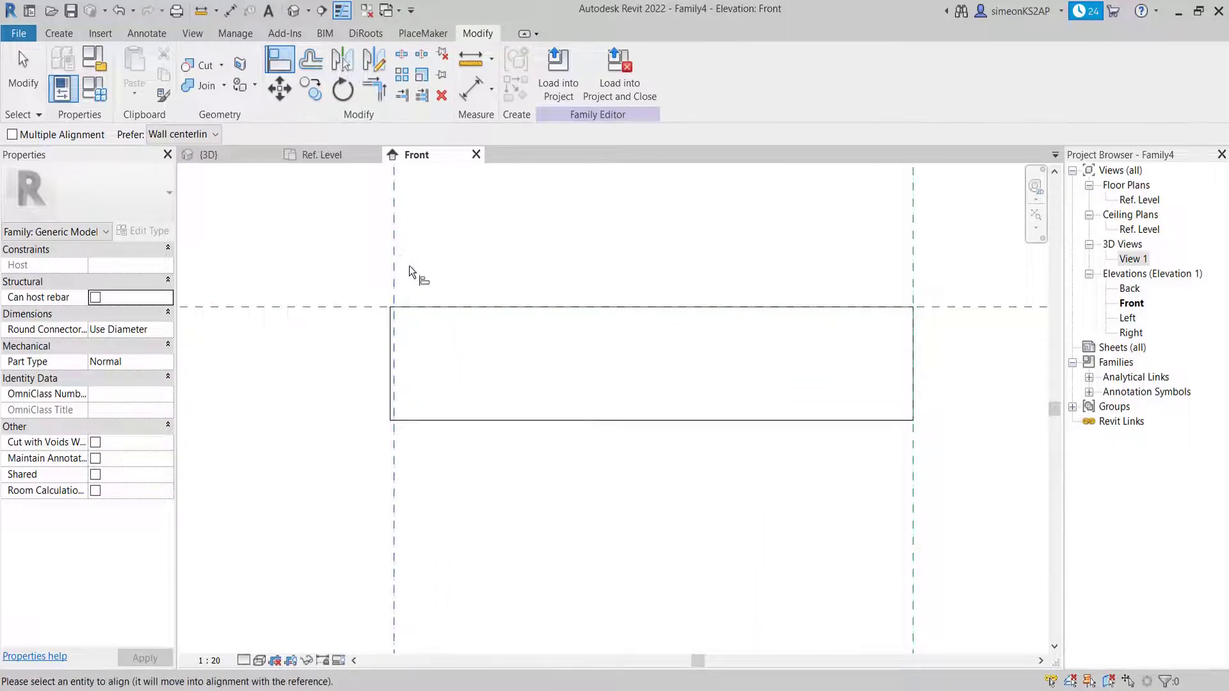
scroll(401, 351, up, 2)
click(387, 353)
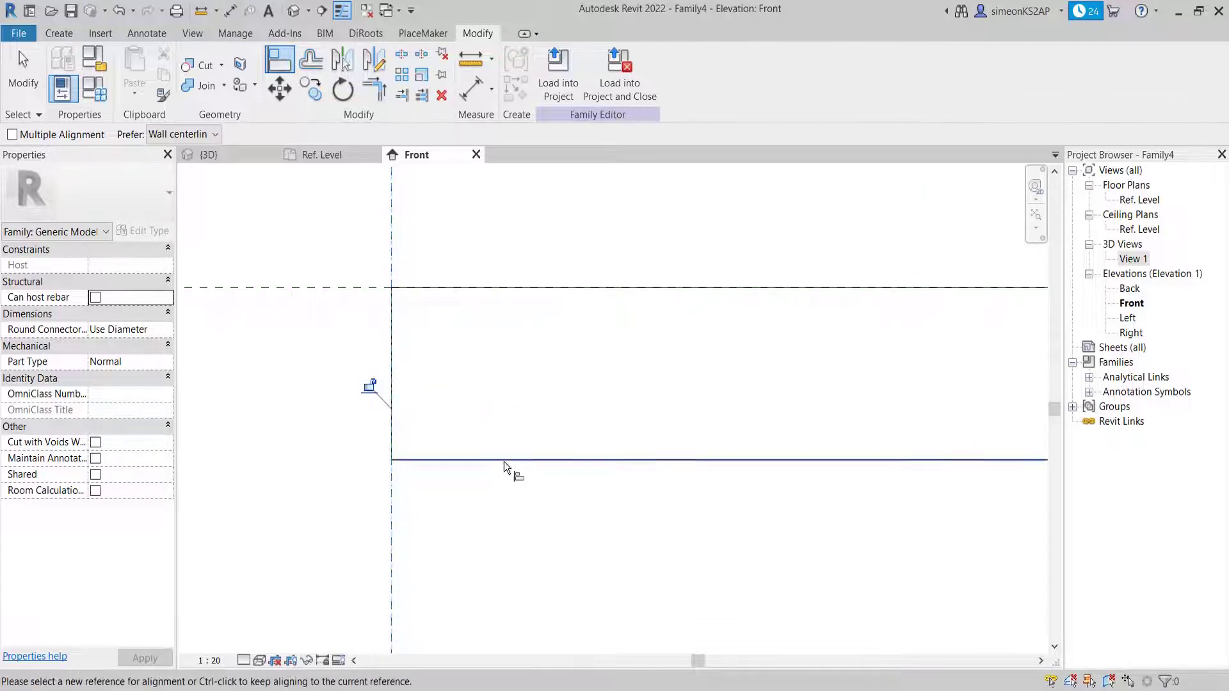
middle_drag(505, 463, 450, 439)
click(370, 344)
scroll(529, 413, down, 3)
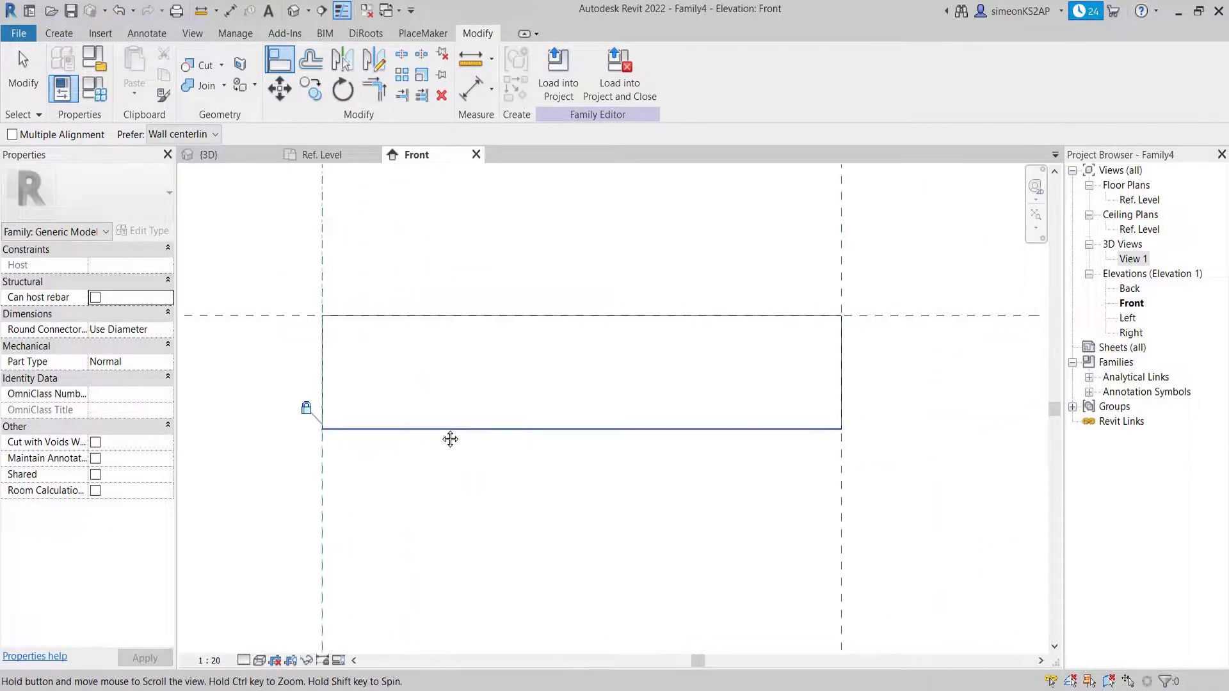
Align the extrusion's top edge to the reference plane controlled by Height, lock the alignment and end the Align command.
scroll(333, 303, up, 1)
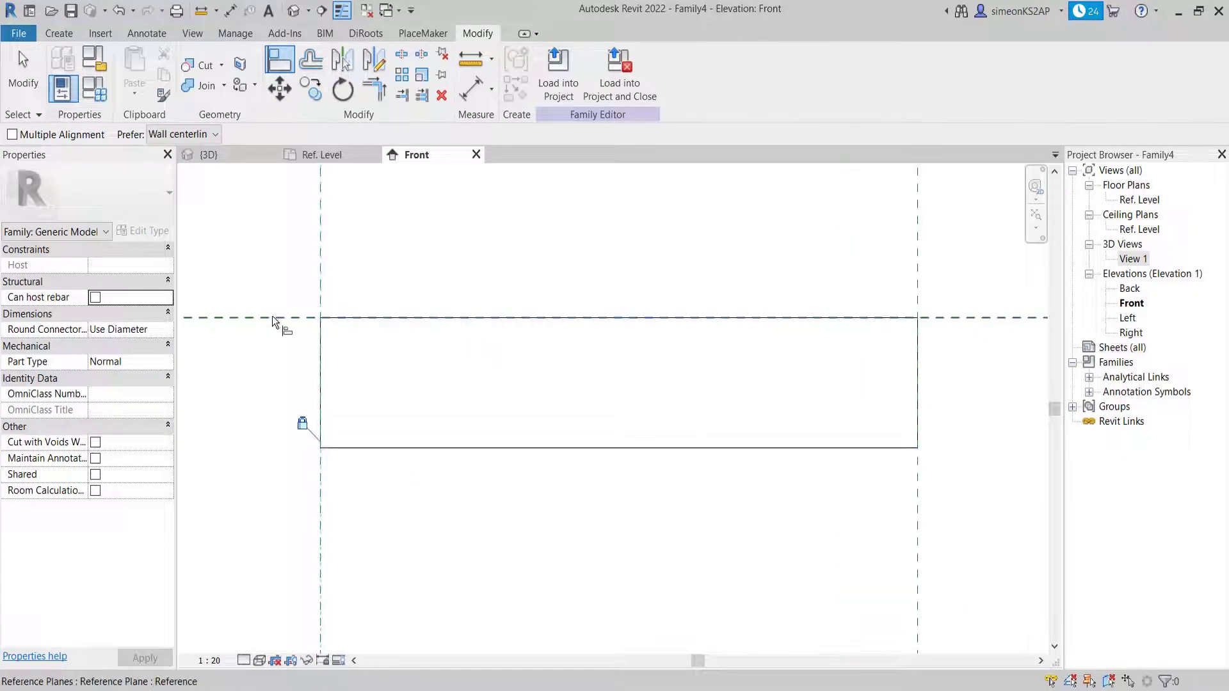
click(273, 317)
scroll(384, 318, up, 1)
click(392, 318)
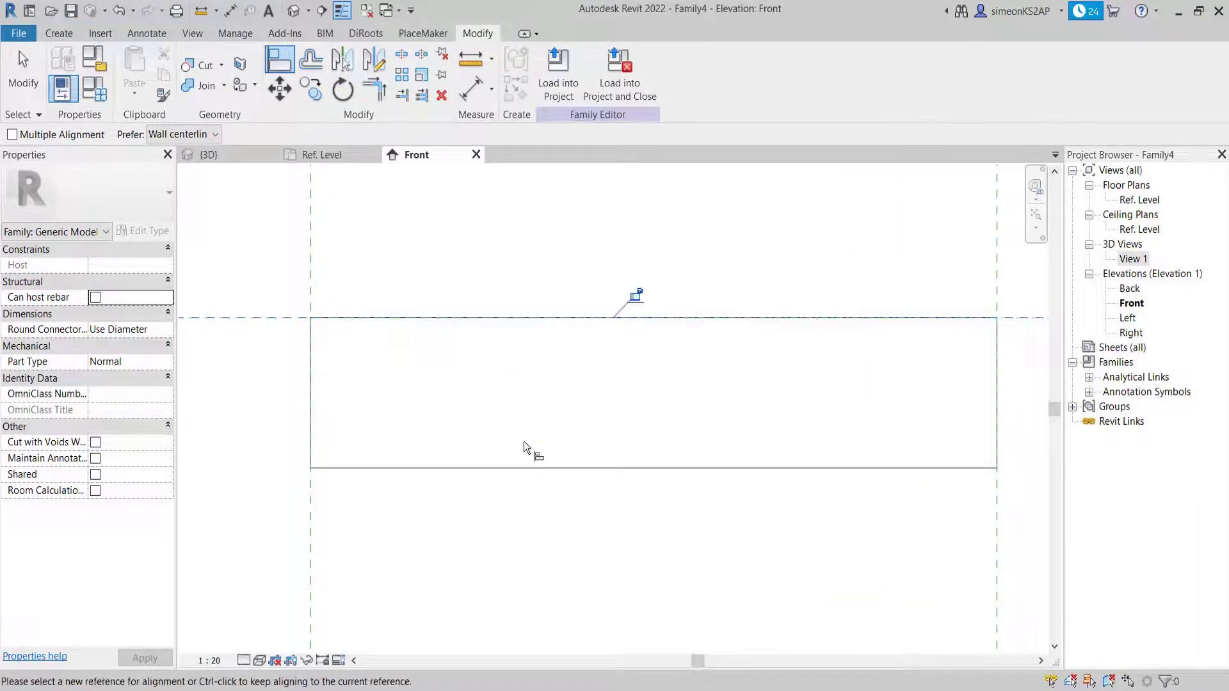
scroll(524, 441, down, 1)
click(634, 325)
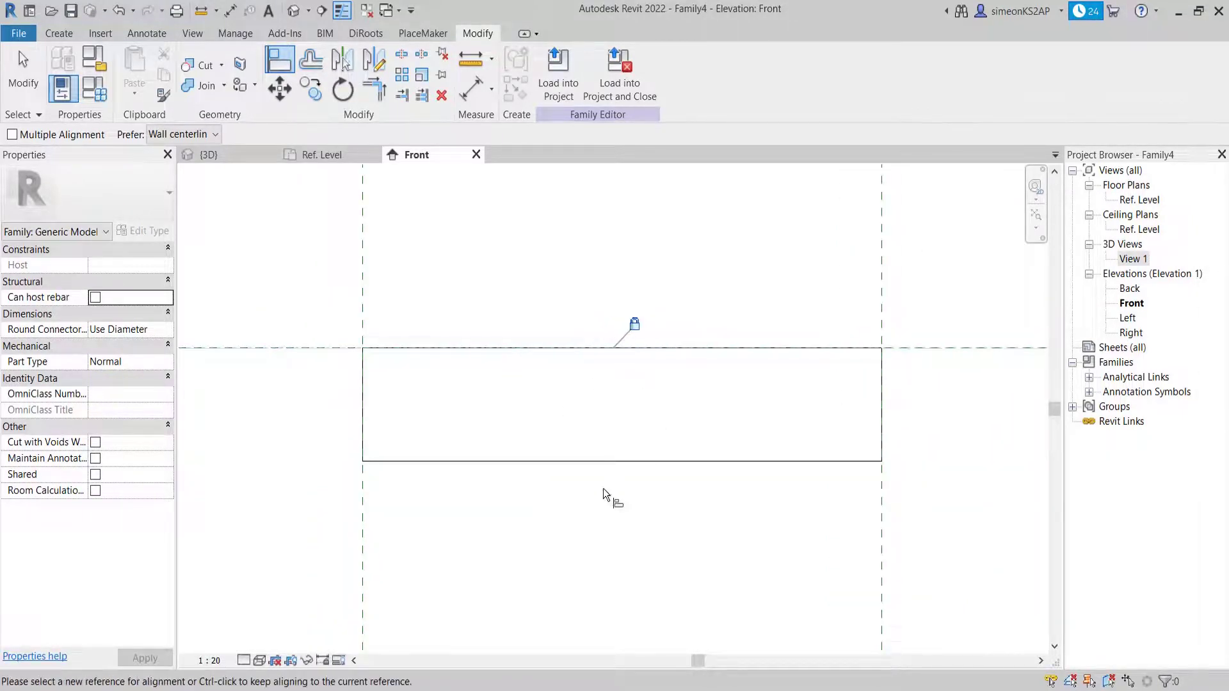
middle_drag(603, 489, 593, 413)
scroll(564, 409, down, 1)
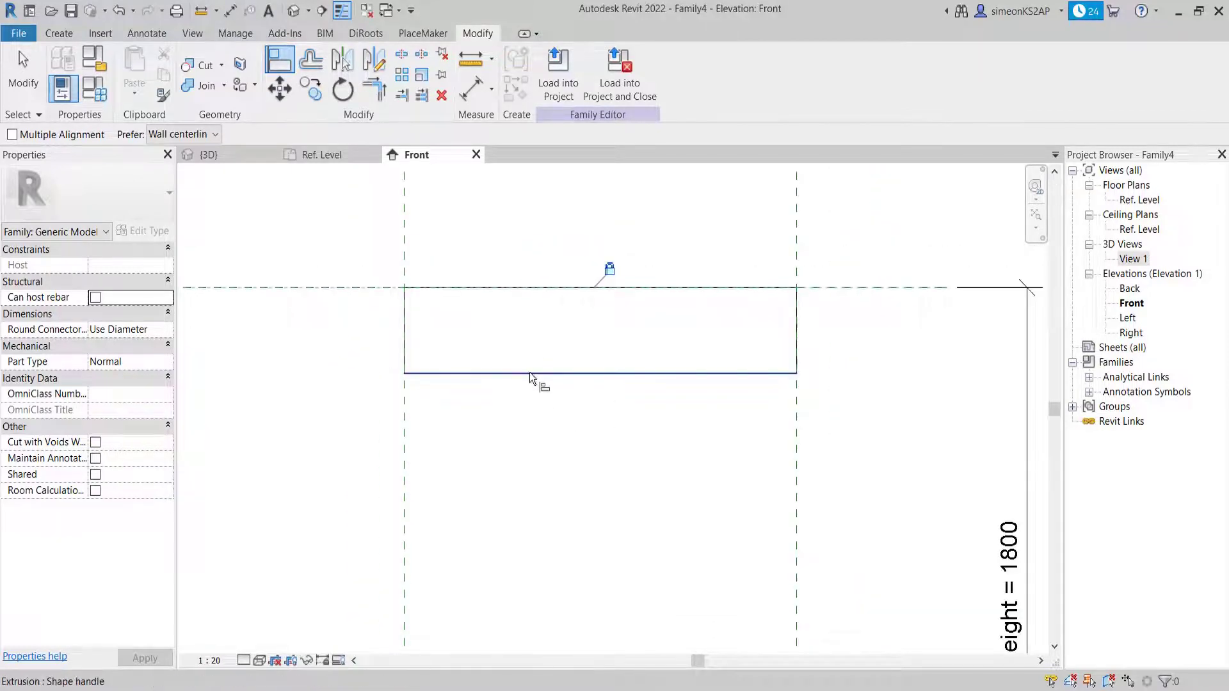
scroll(567, 378, down, 1)
middle_drag(567, 378, 640, 381)
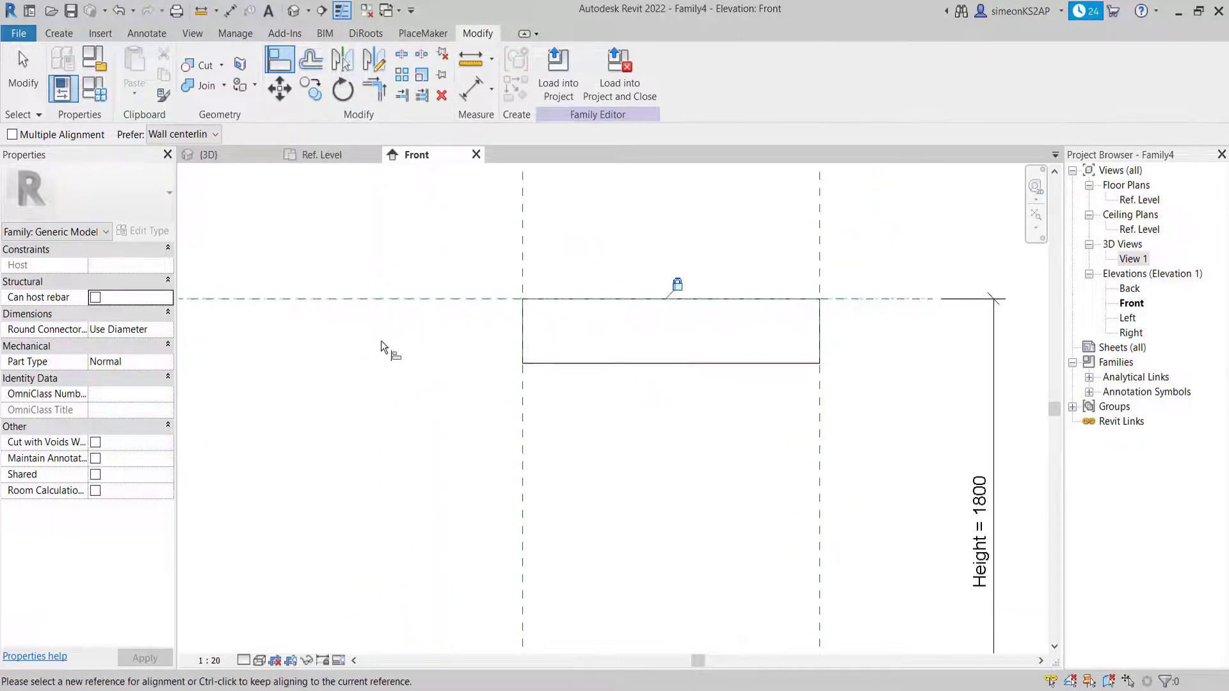
right_click(382, 341)
click(419, 349)
right_click(399, 333)
click(451, 346)
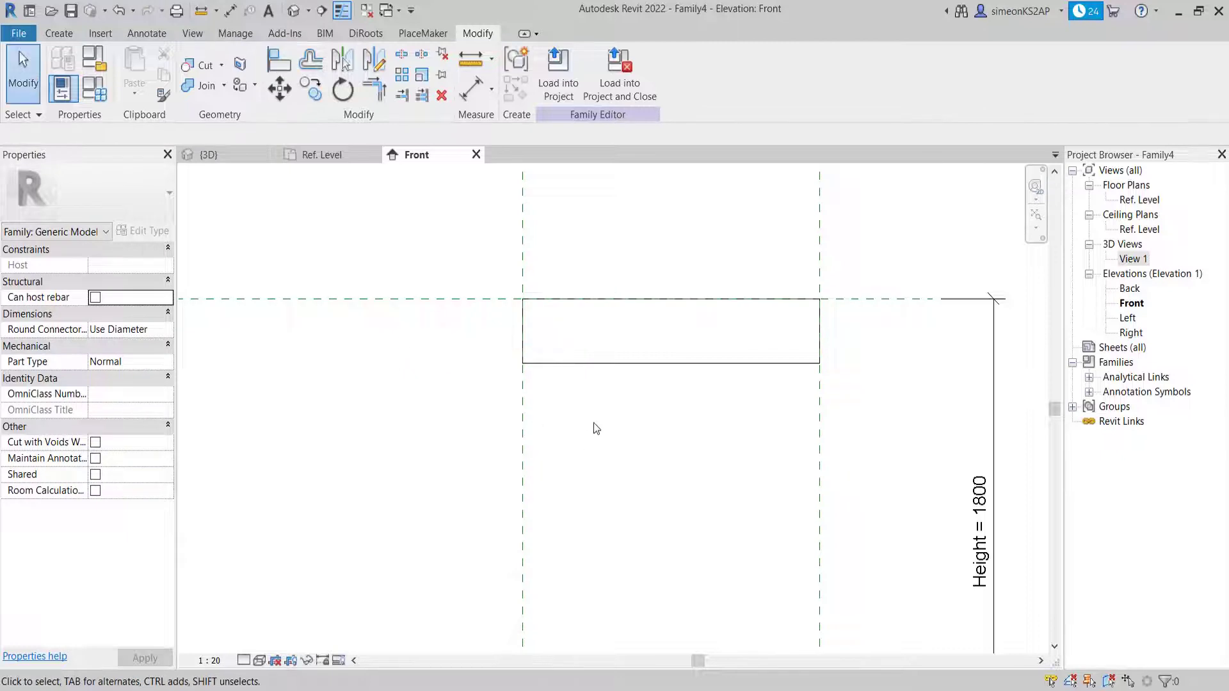
Place an aligned dimension from the Height reference plane to the extrusion's bottom edge, beside the left reference plane.
middle_drag(590, 392, 494, 359)
middle_drag(463, 303, 512, 338)
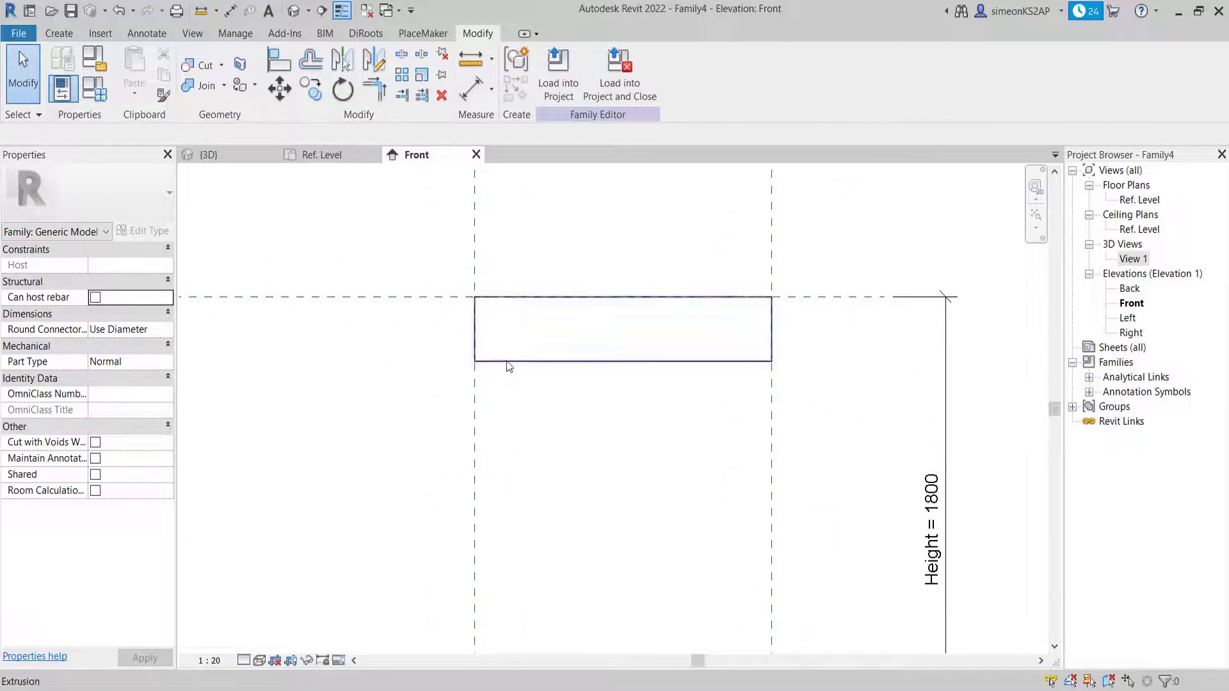
middle_drag(516, 403, 600, 414)
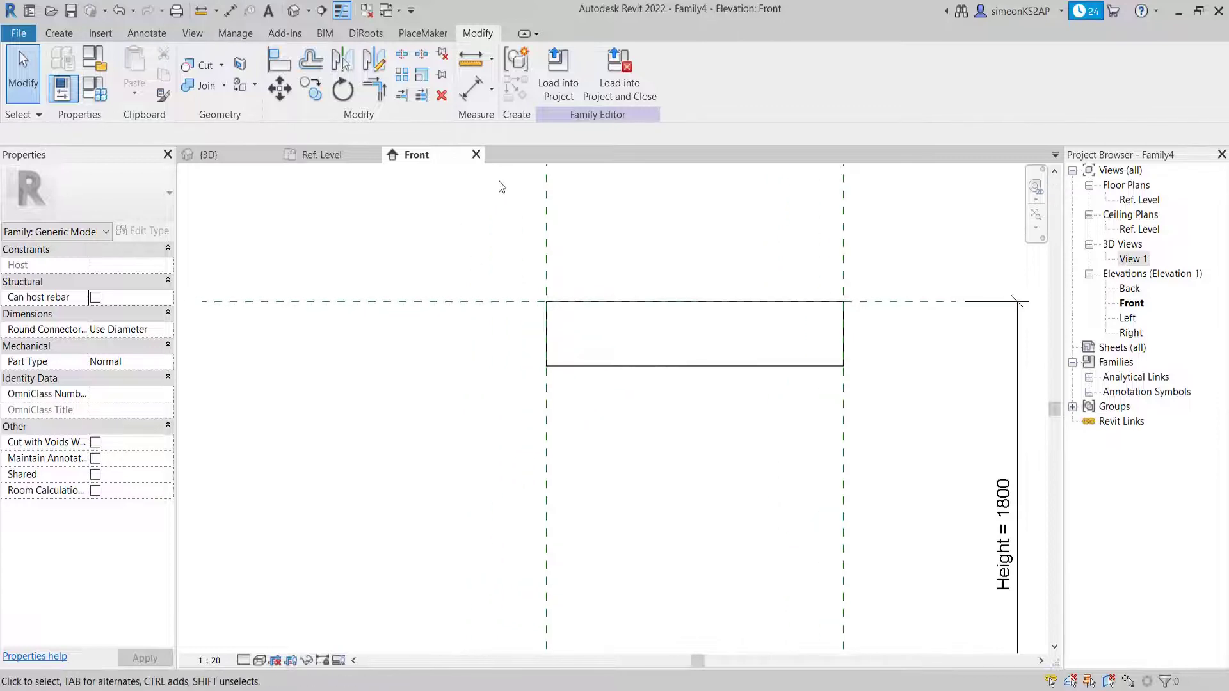
click(470, 94)
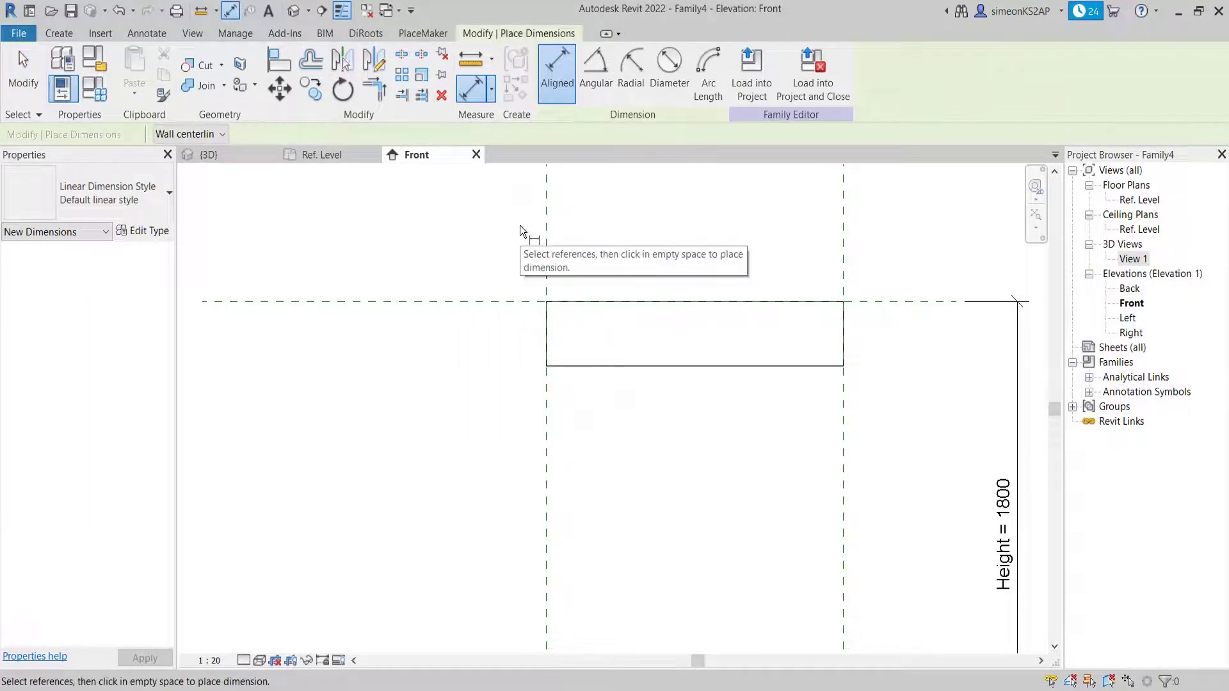
middle_drag(602, 377, 516, 357)
scroll(461, 324, up, 1)
middle_drag(461, 324, 544, 315)
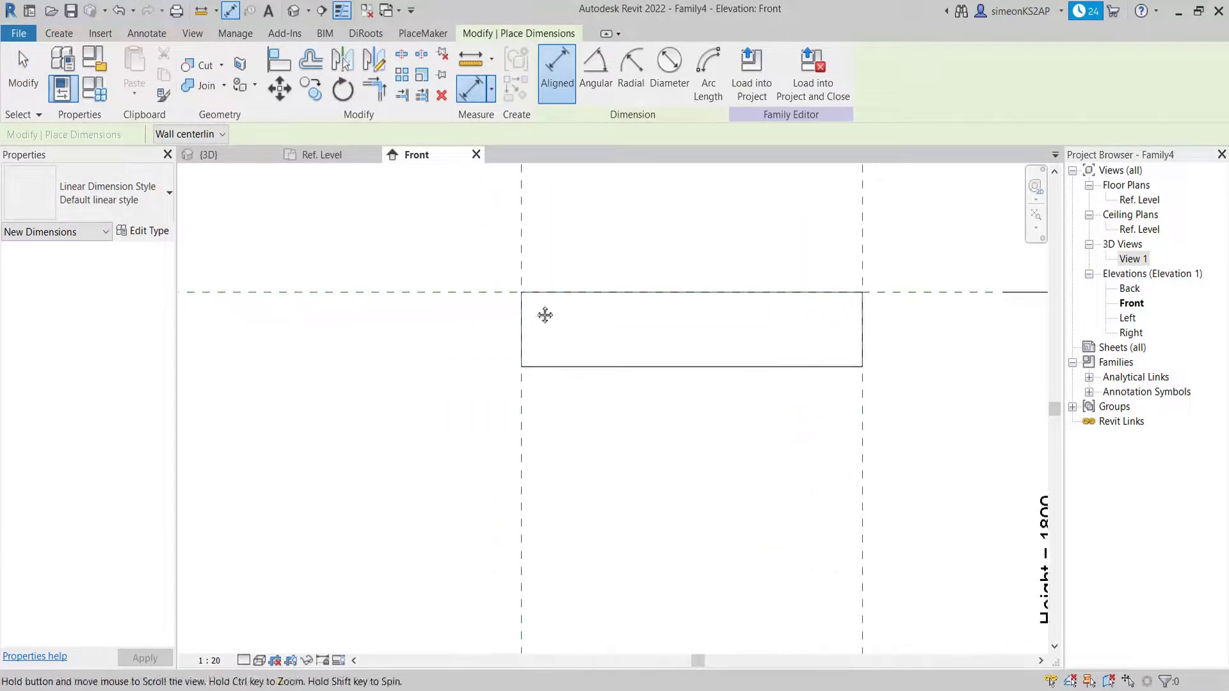
click(479, 291)
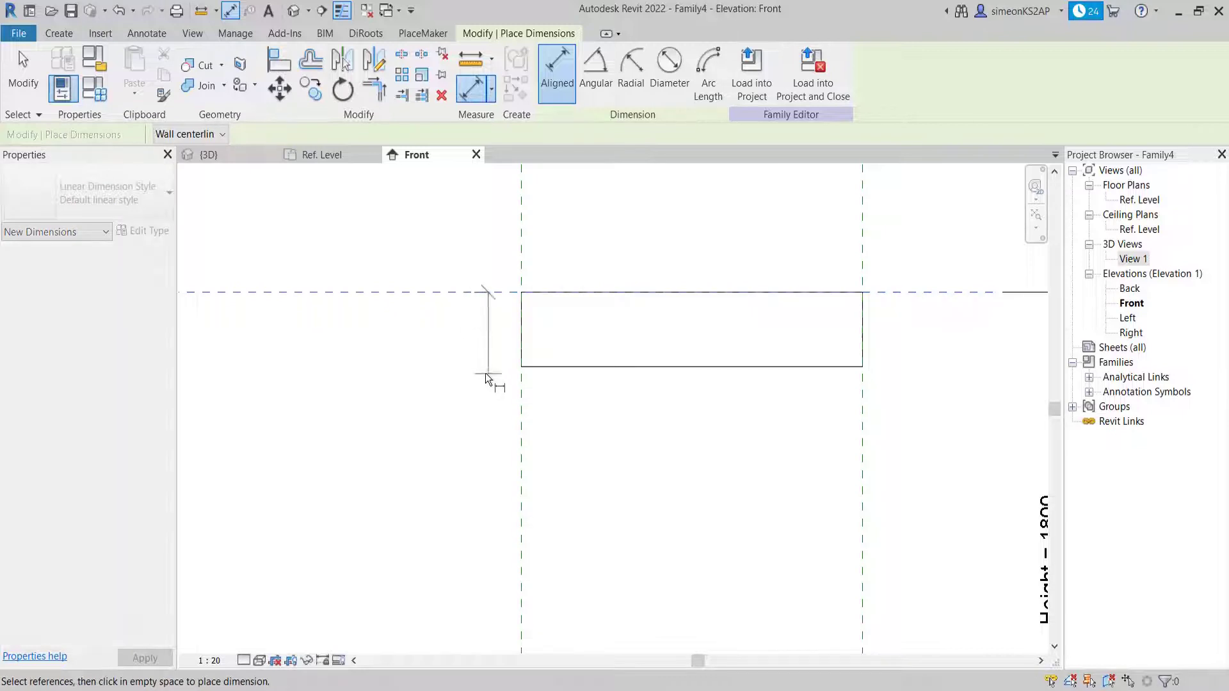
click(558, 367)
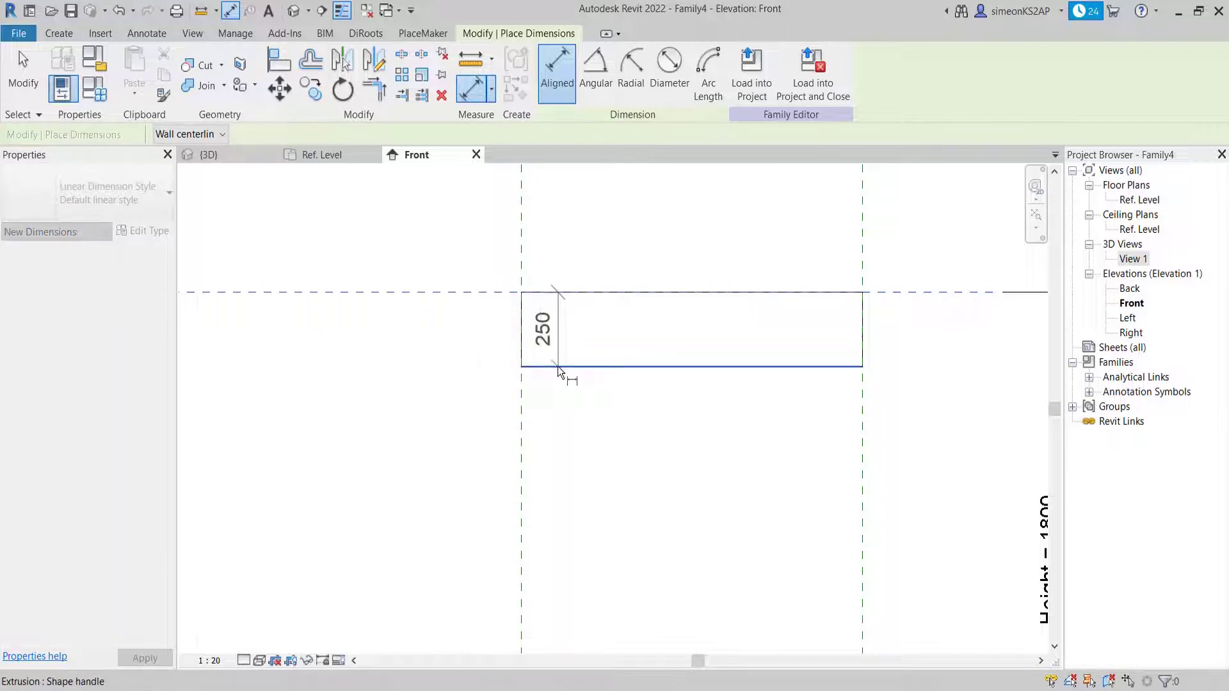
click(451, 371)
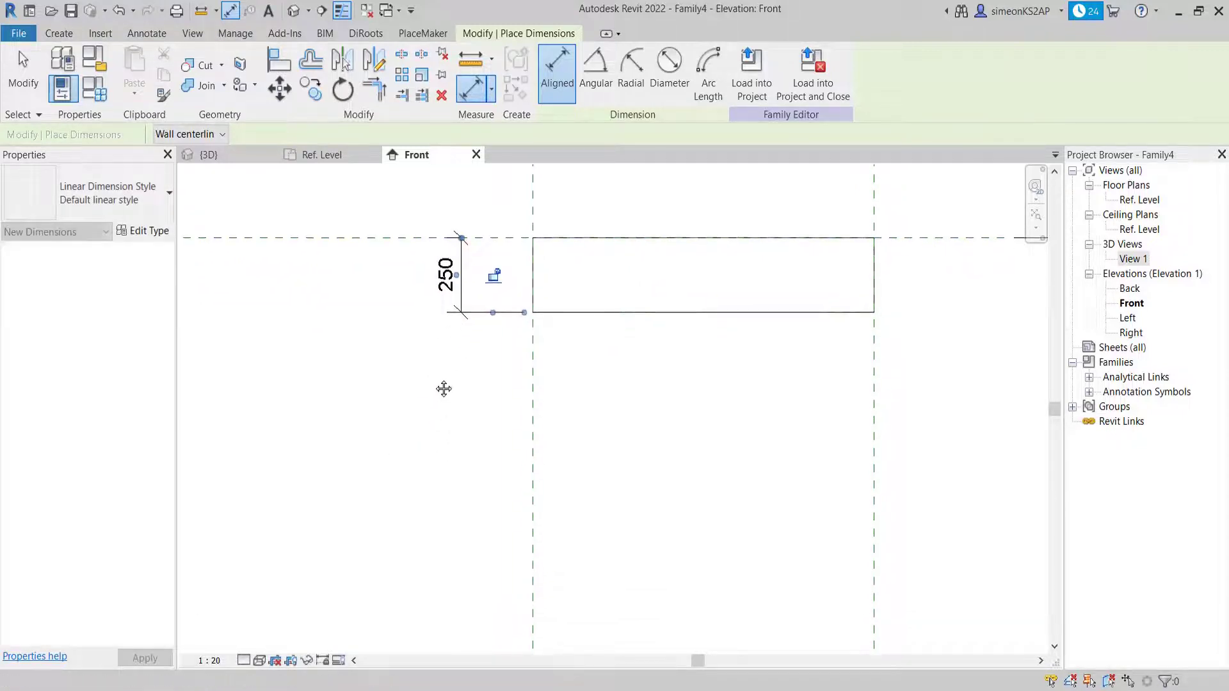
middle_drag(447, 351, 405, 346)
right_click(368, 222)
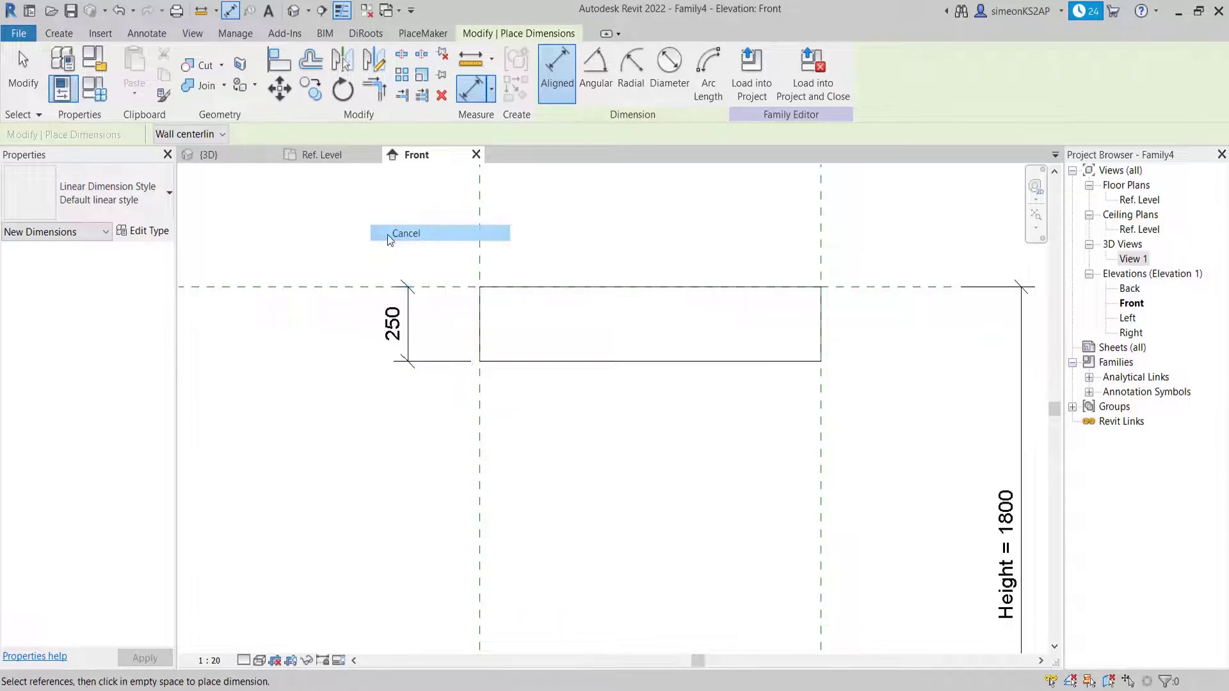
click(403, 231)
Select the extrusion and set its thickness dimension to 25 mm.
middle_drag(510, 382, 434, 326)
click(545, 354)
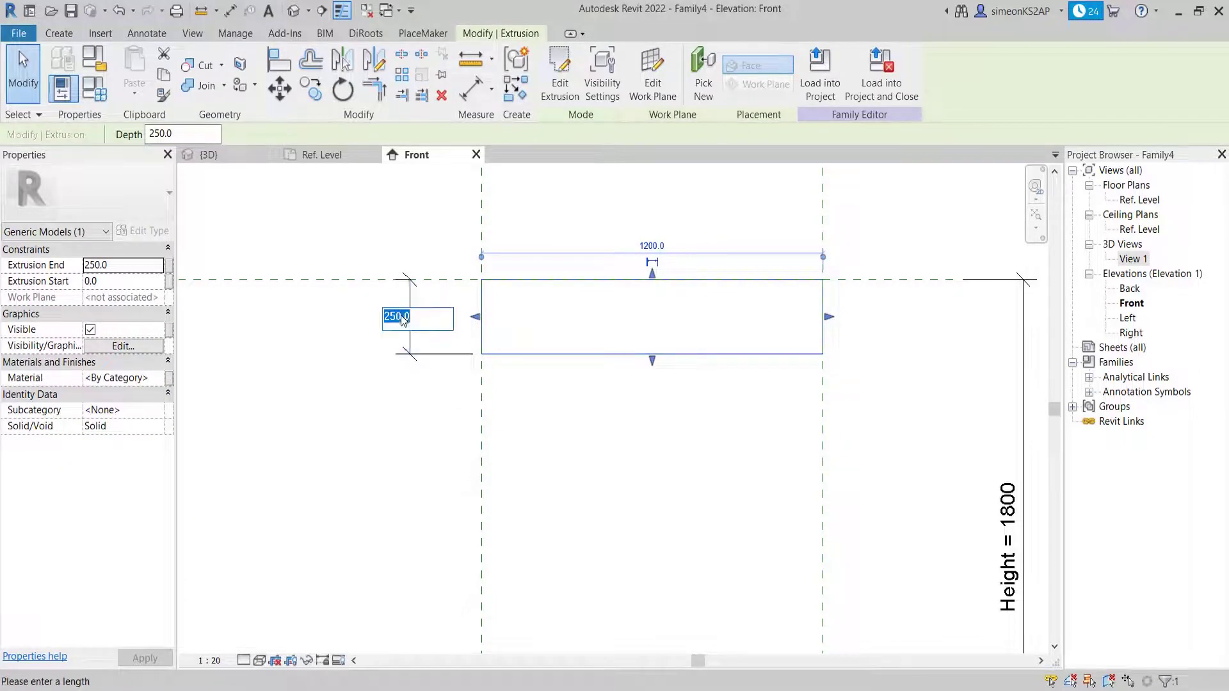
text(25)
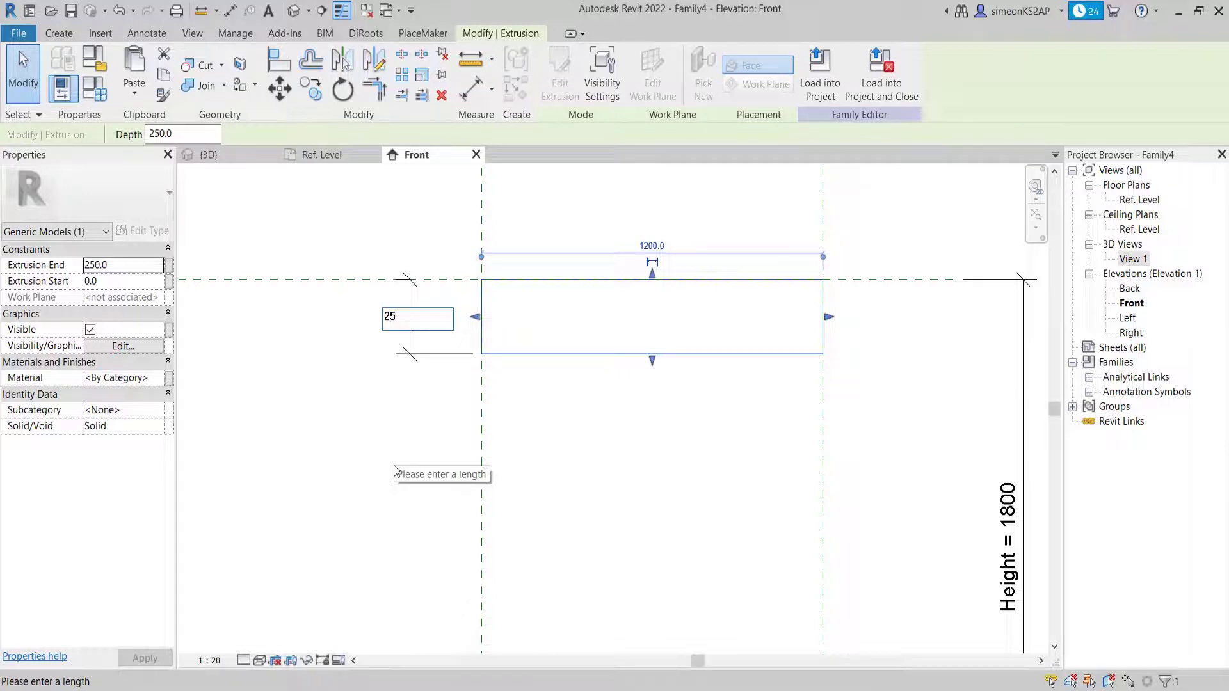
key(Return)
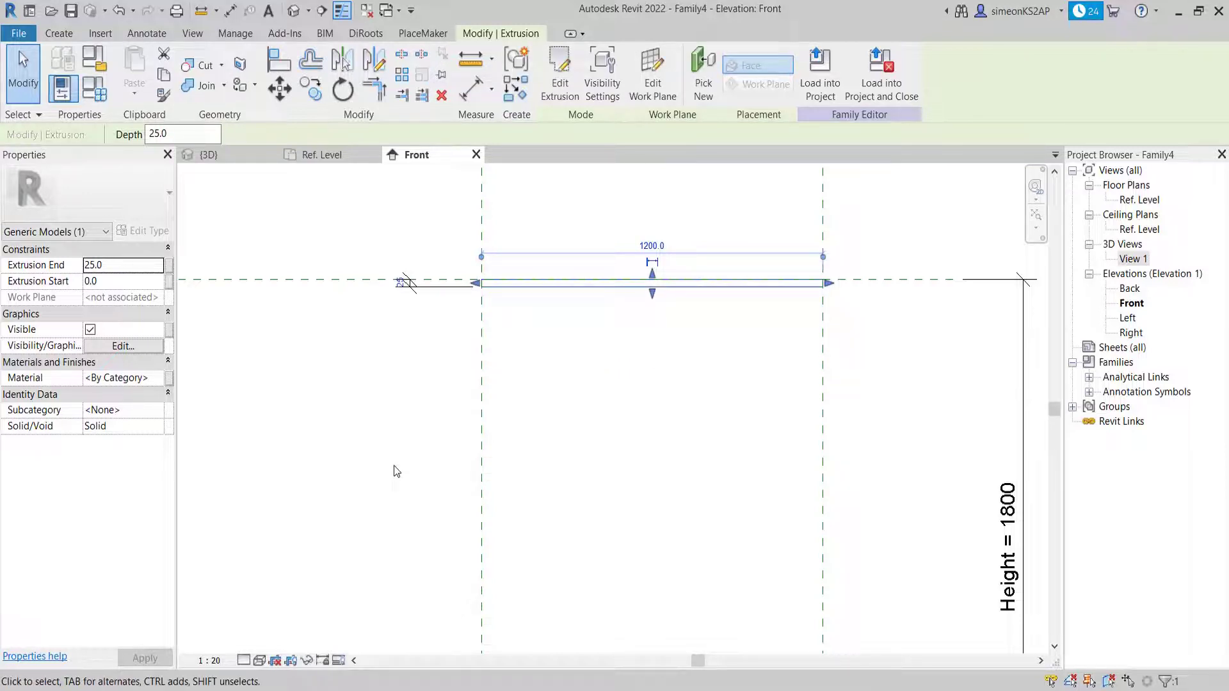
click(458, 371)
Select the wardrobe top's thickness dimension and lock it.
scroll(456, 285, up, 2)
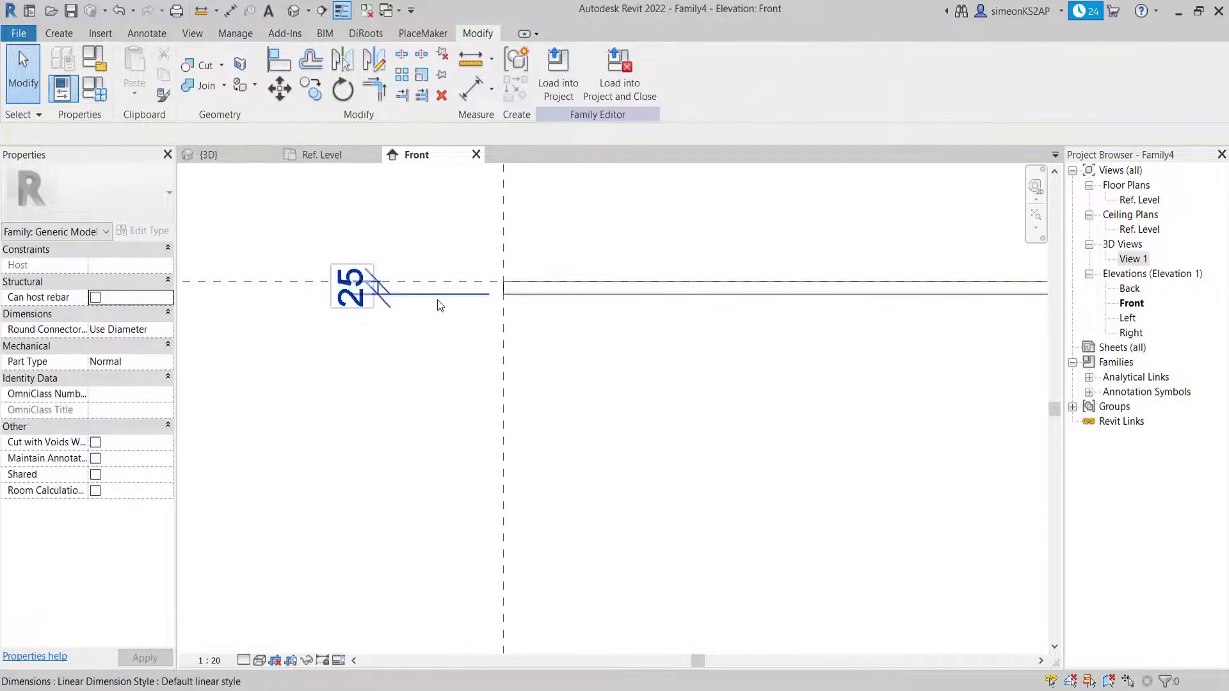
click(437, 302)
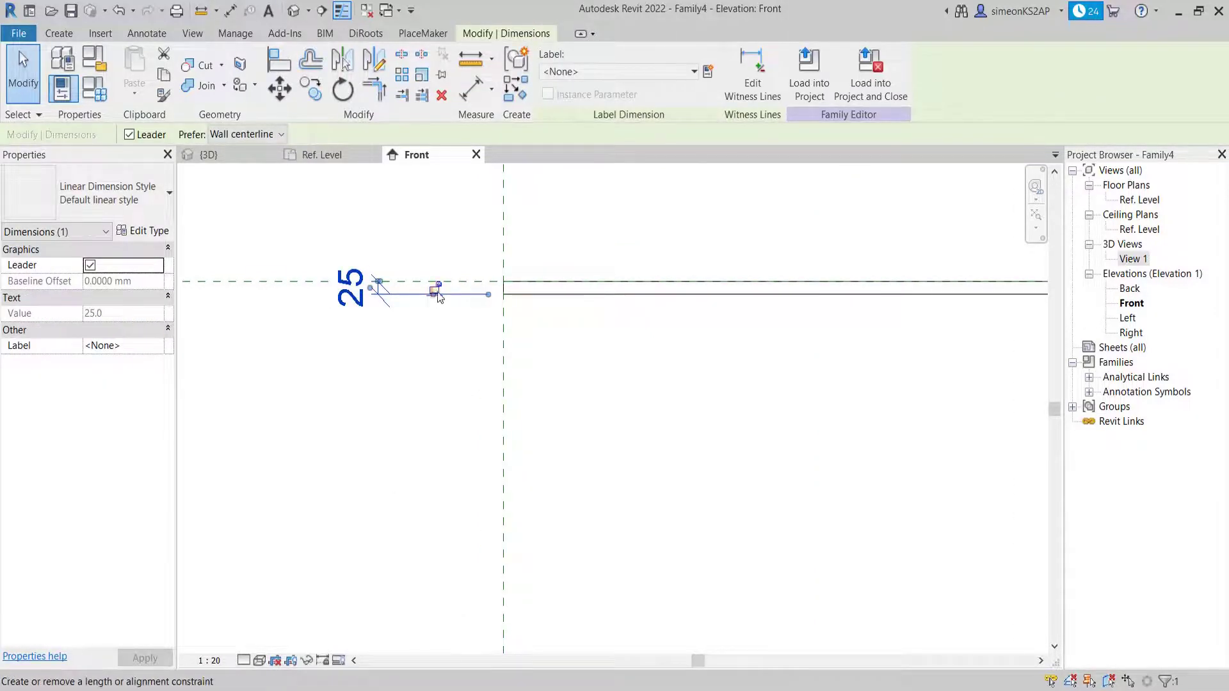
scroll(434, 288, up, 1)
scroll(494, 374, down, 2)
middle_drag(494, 374, 466, 382)
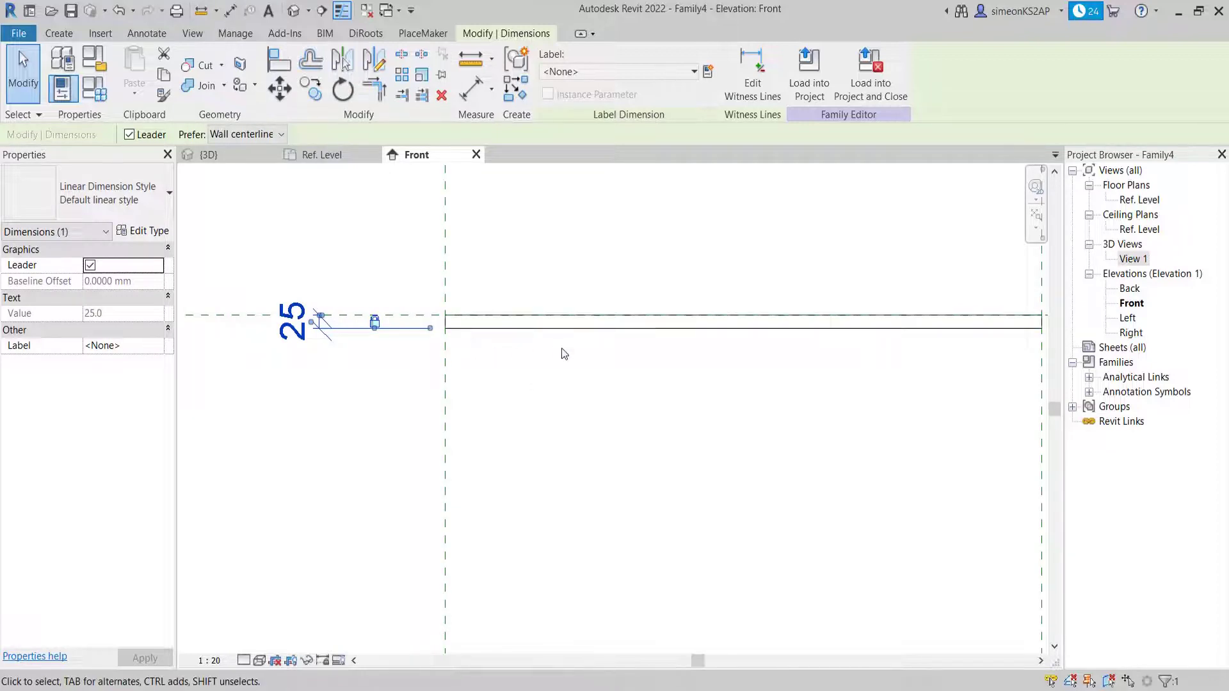
scroll(564, 354, down, 1)
middle_drag(595, 403, 530, 399)
scroll(555, 424, down, 2)
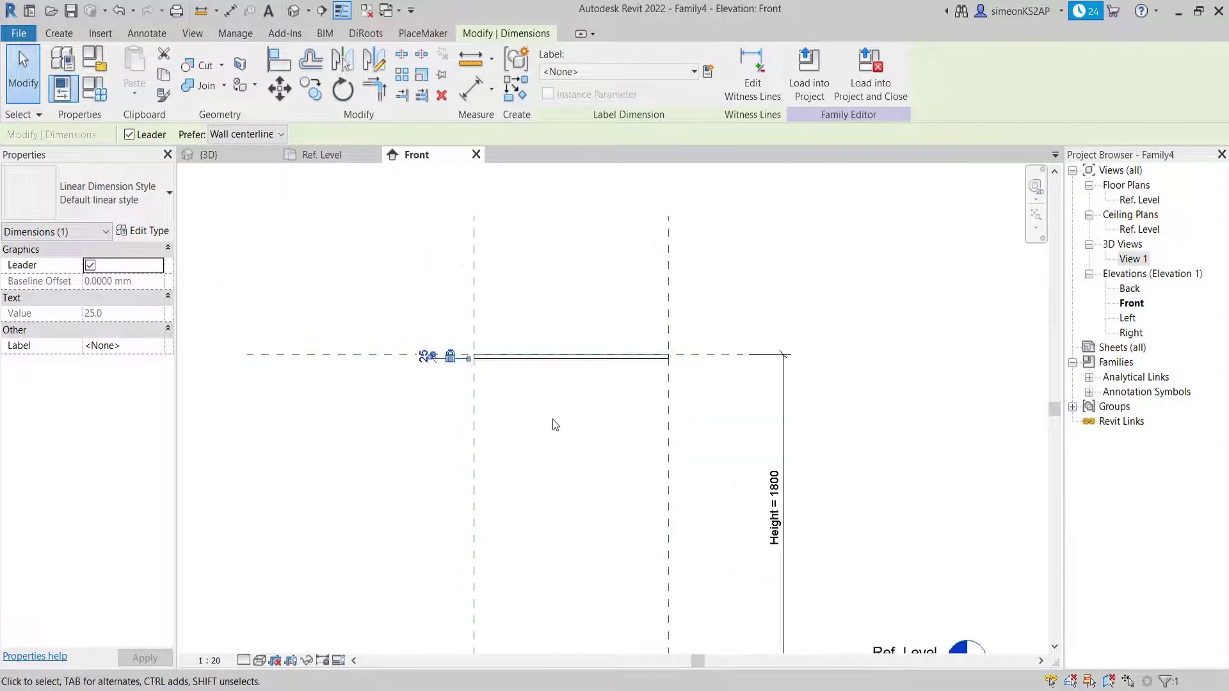
scroll(555, 425, down, 2)
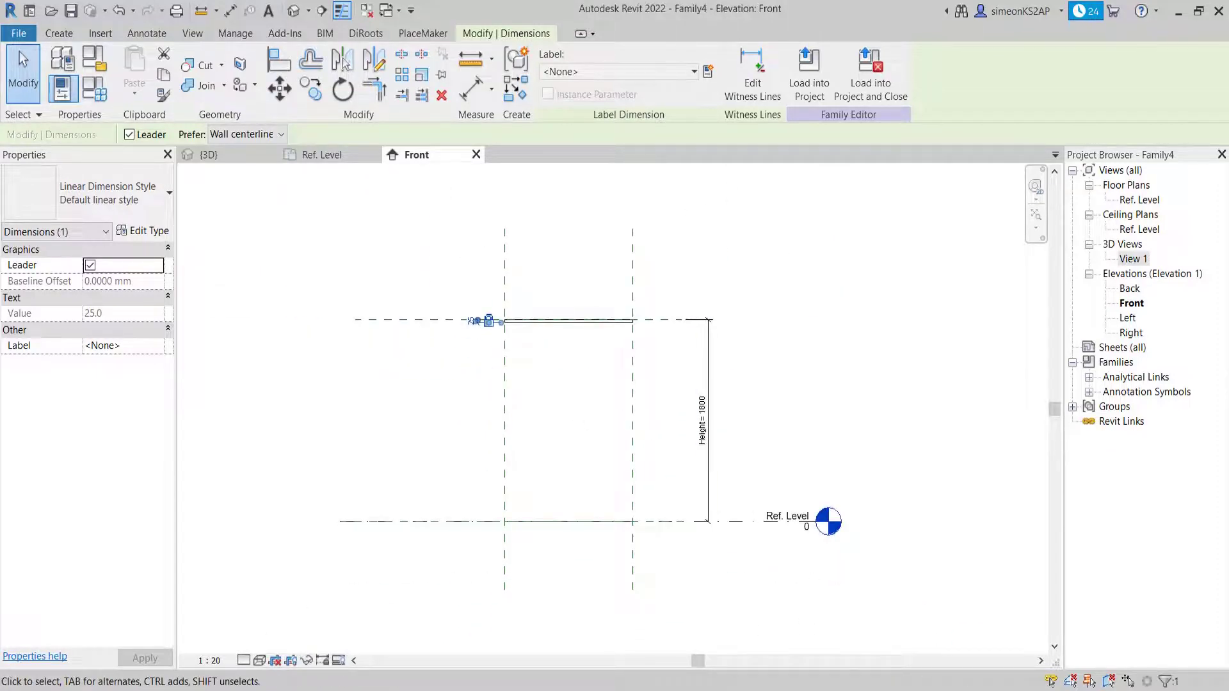
click(1051, 681)
click(1033, 677)
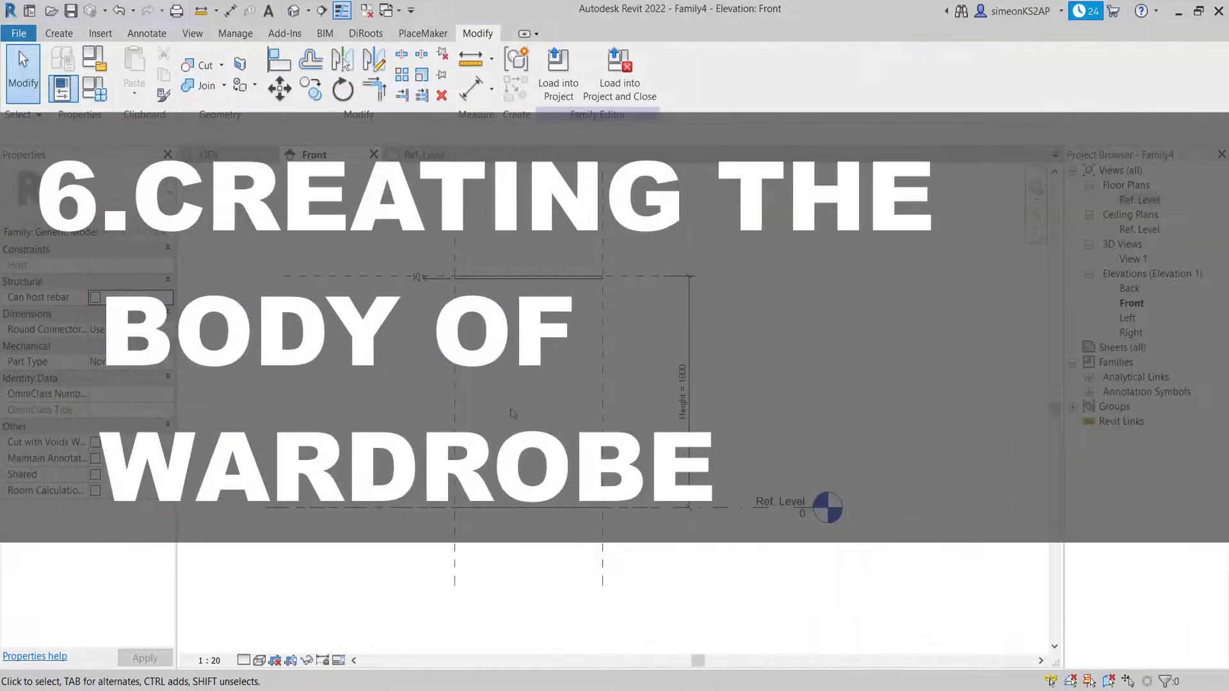
scroll(578, 318, up, 1)
scroll(560, 343, up, 1)
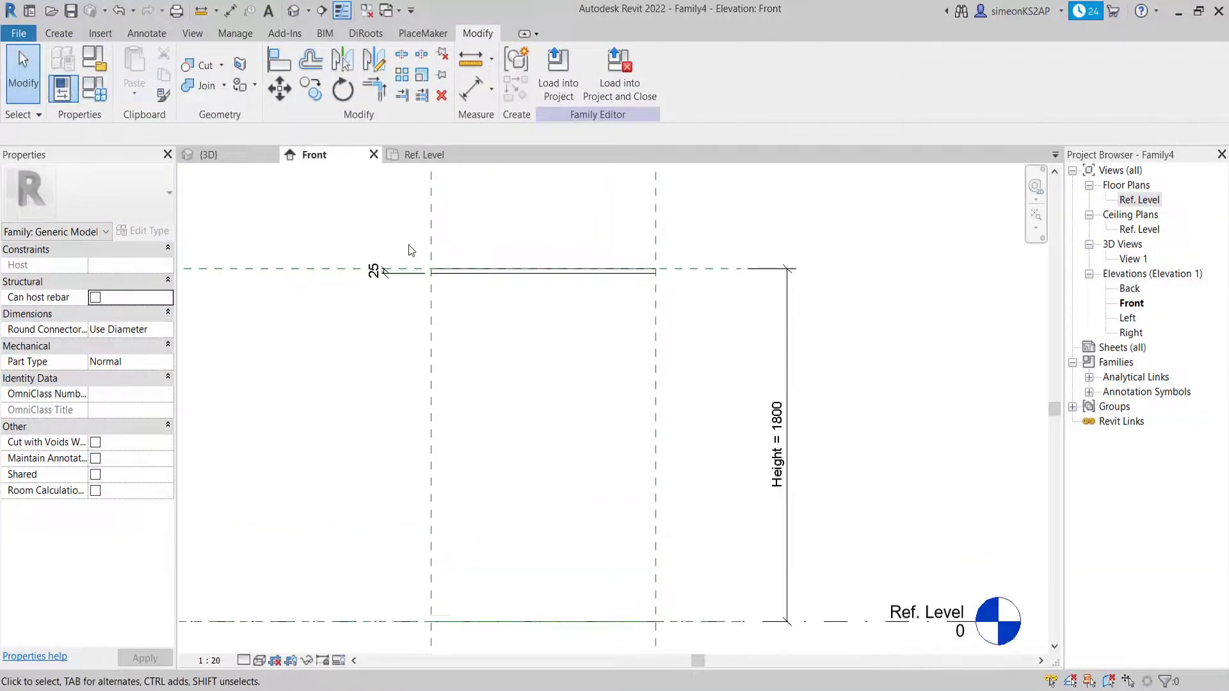
drag(399, 234, 682, 329)
middle_drag(664, 352, 525, 334)
scroll(529, 316, down, 2)
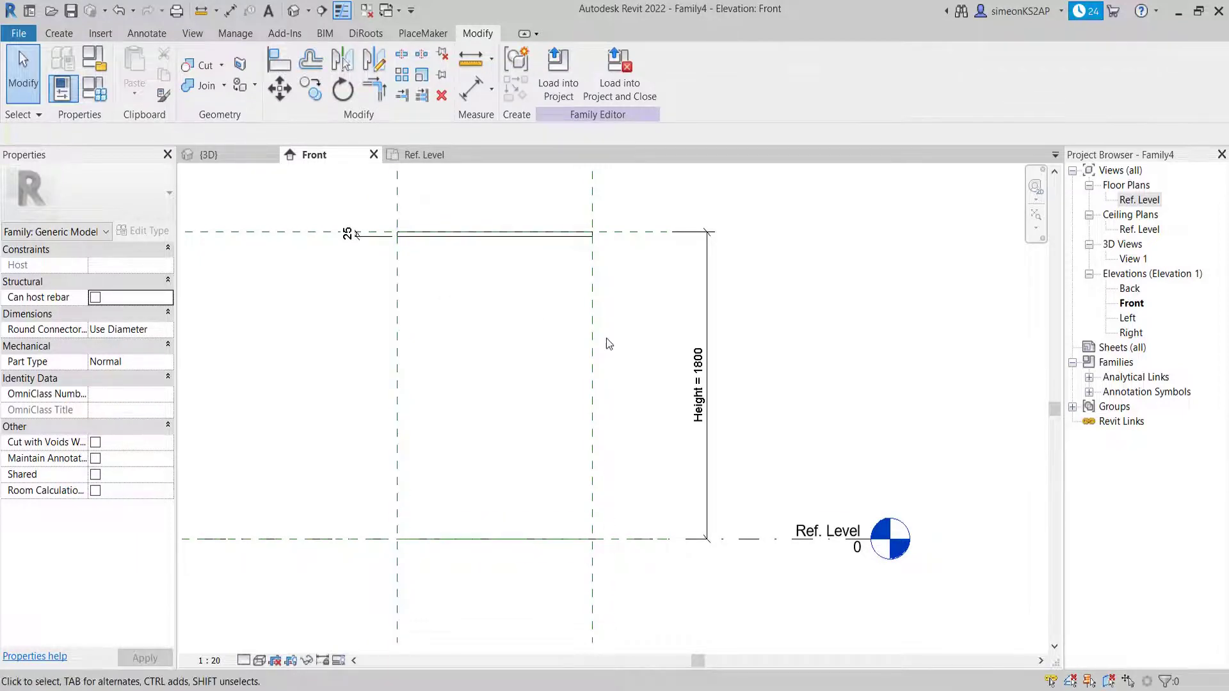
middle_drag(476, 323, 517, 327)
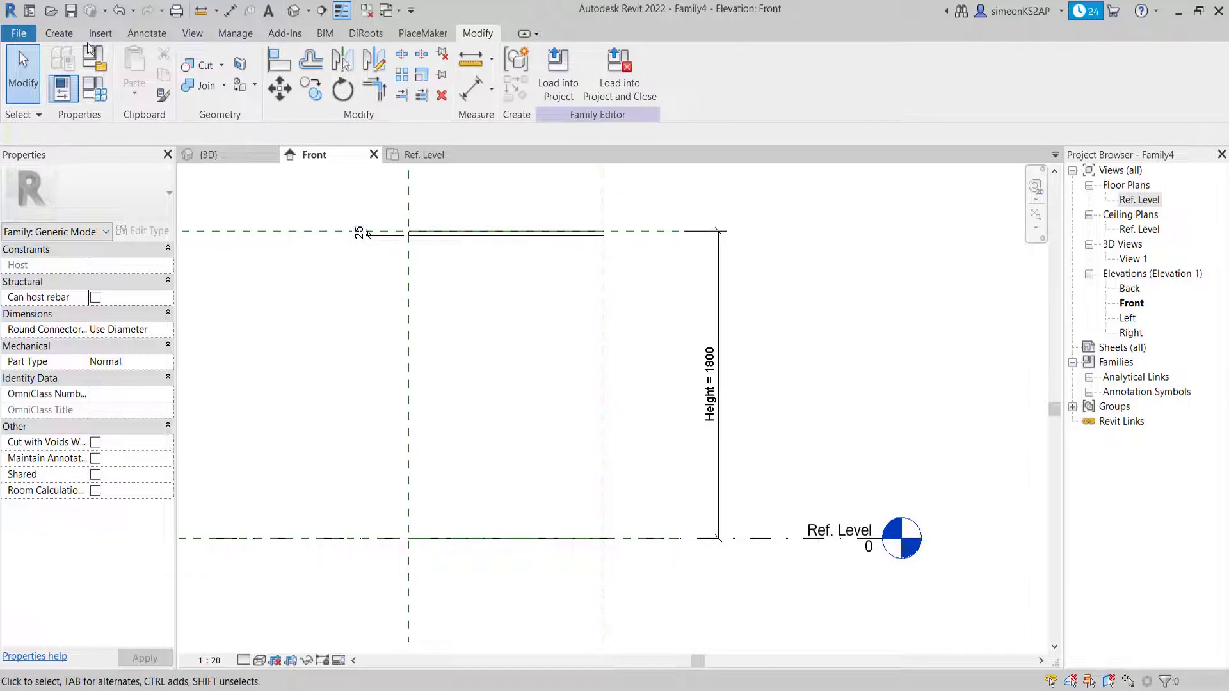
Start an extrusion and sketch a rectangle from the wardrobe top's lower left corner to the right reference plane at Ref. Level.
click(58, 34)
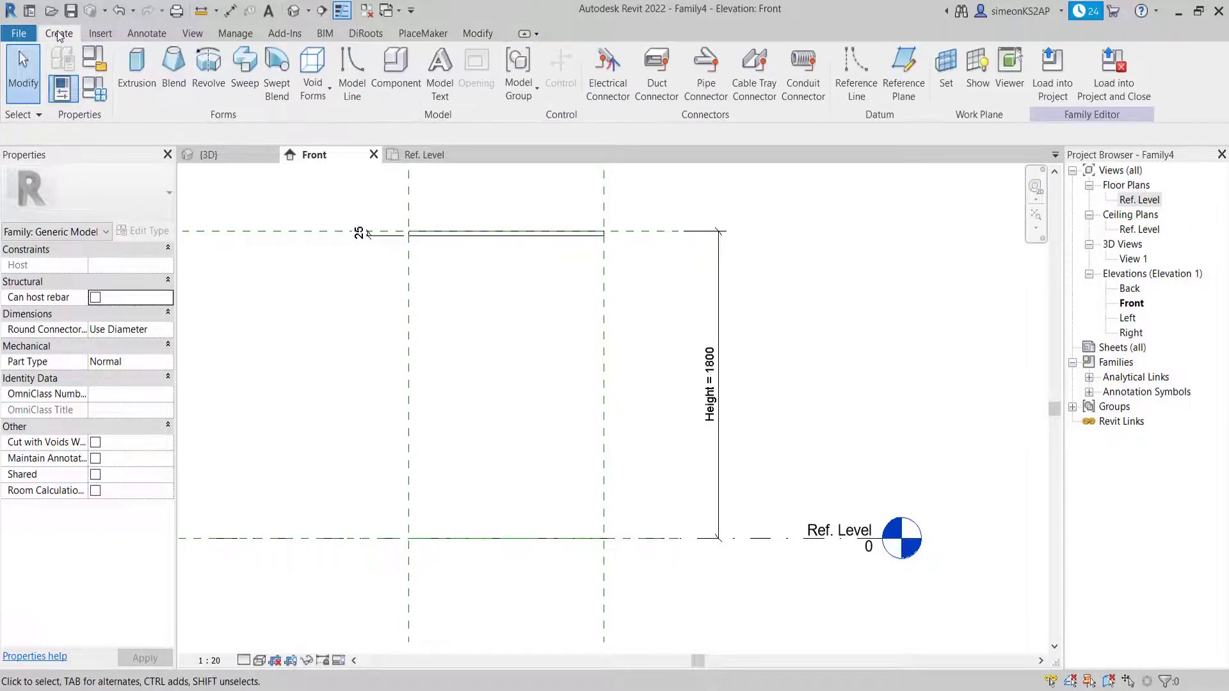
click(146, 73)
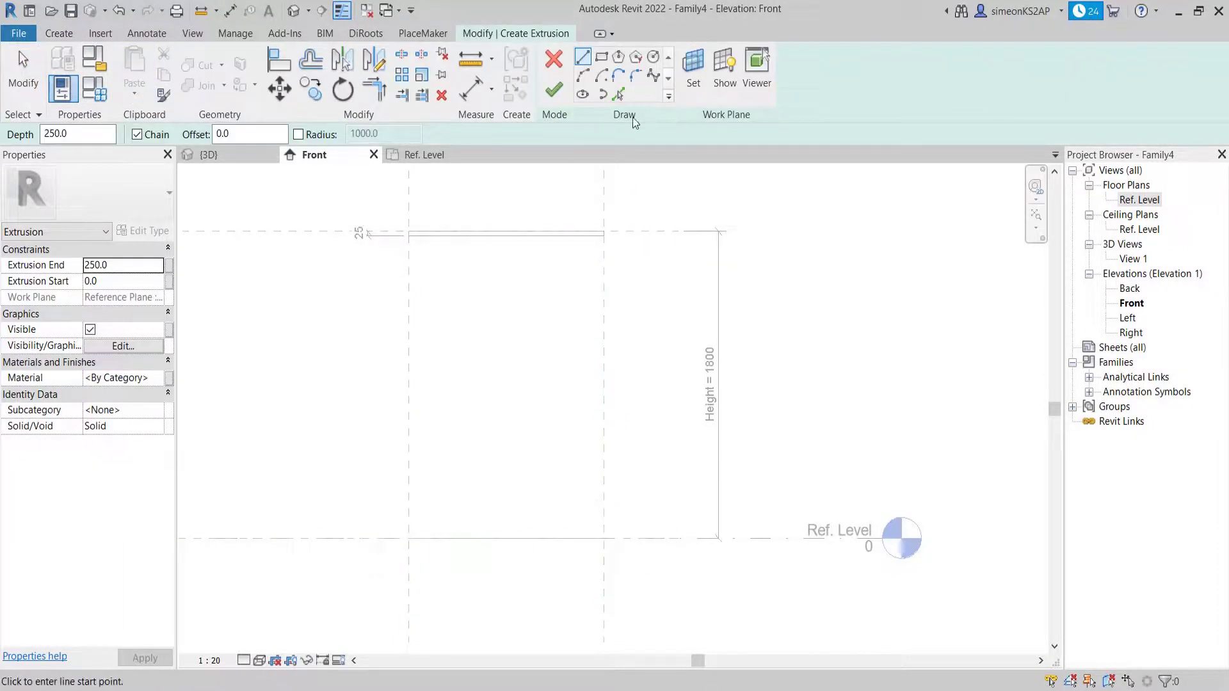
click(601, 56)
scroll(422, 274, up, 2)
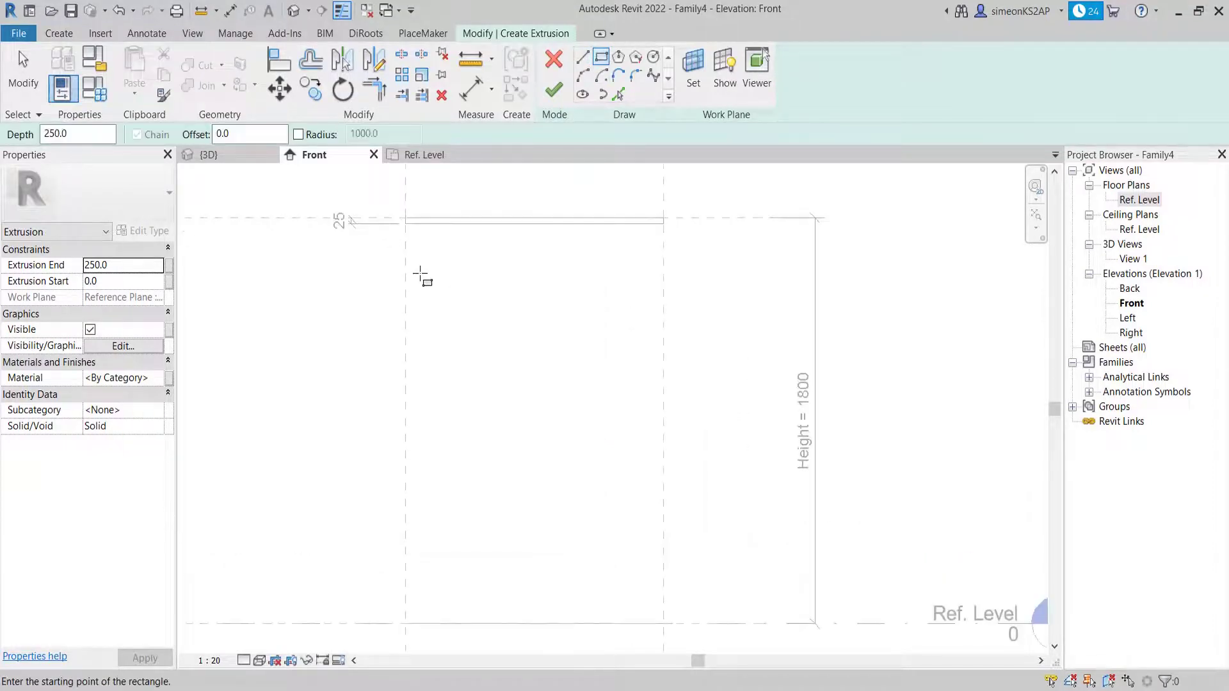
scroll(463, 247, down, 2)
middle_drag(458, 241, 434, 250)
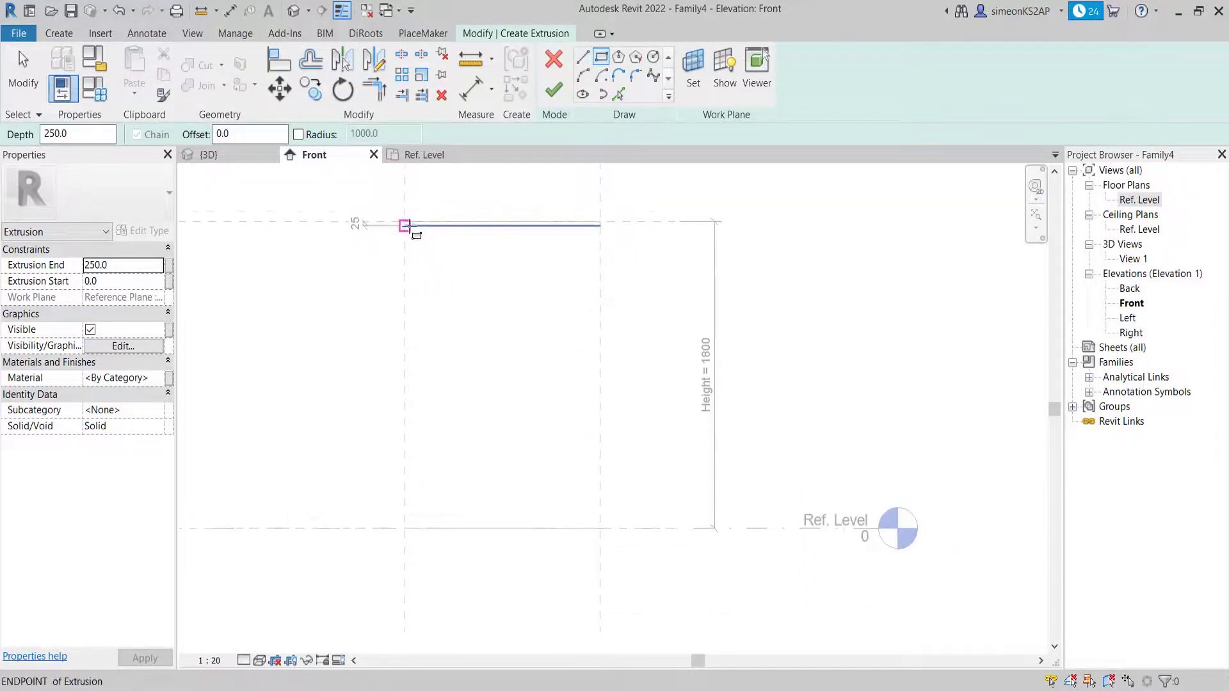
click(407, 224)
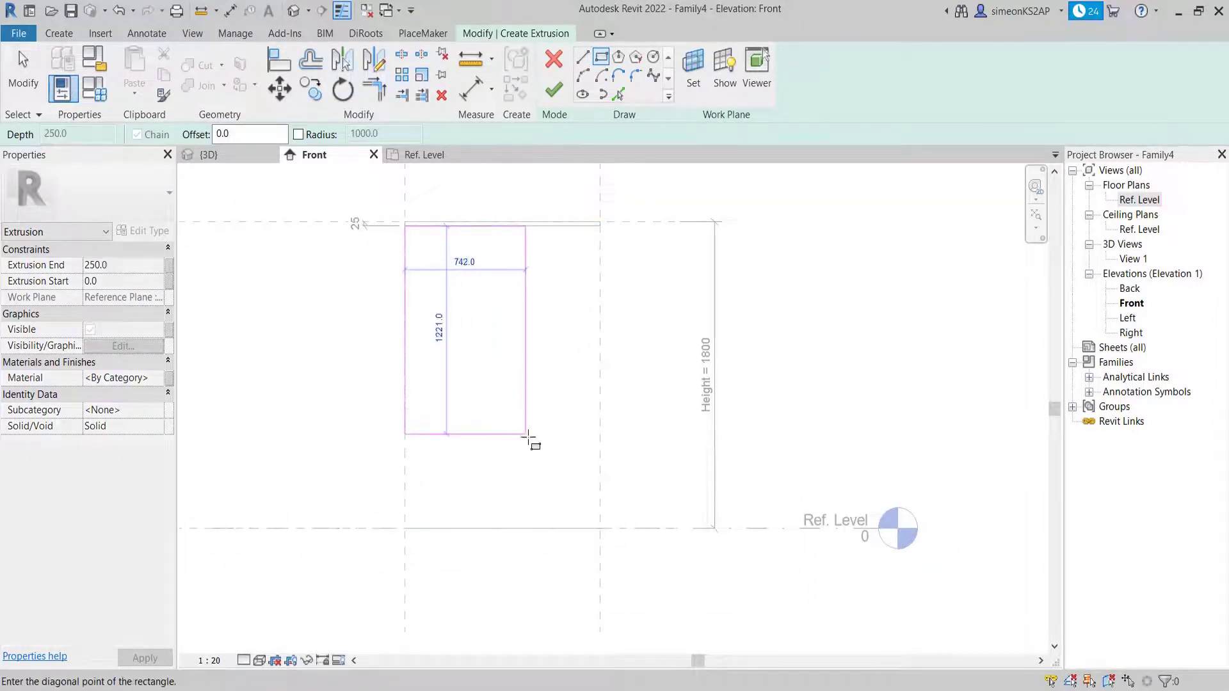
click(601, 529)
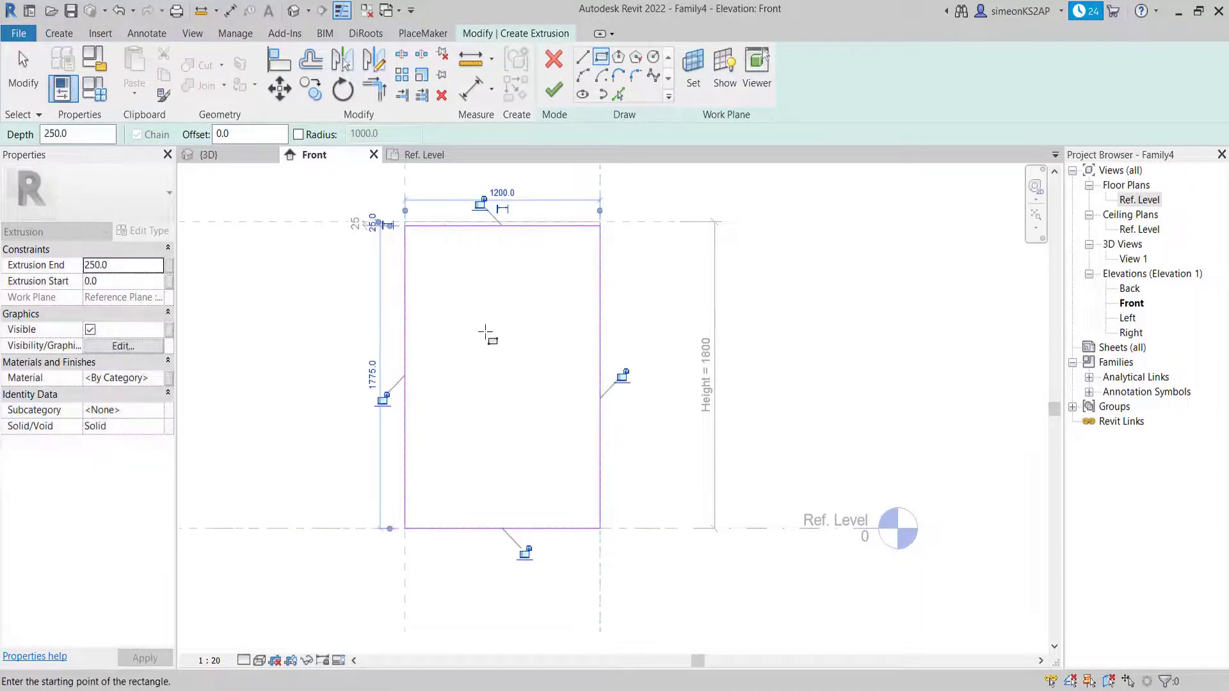
Lock the rectangle's right, bottom and left edges to their reference planes and the level.
scroll(413, 234, up, 1)
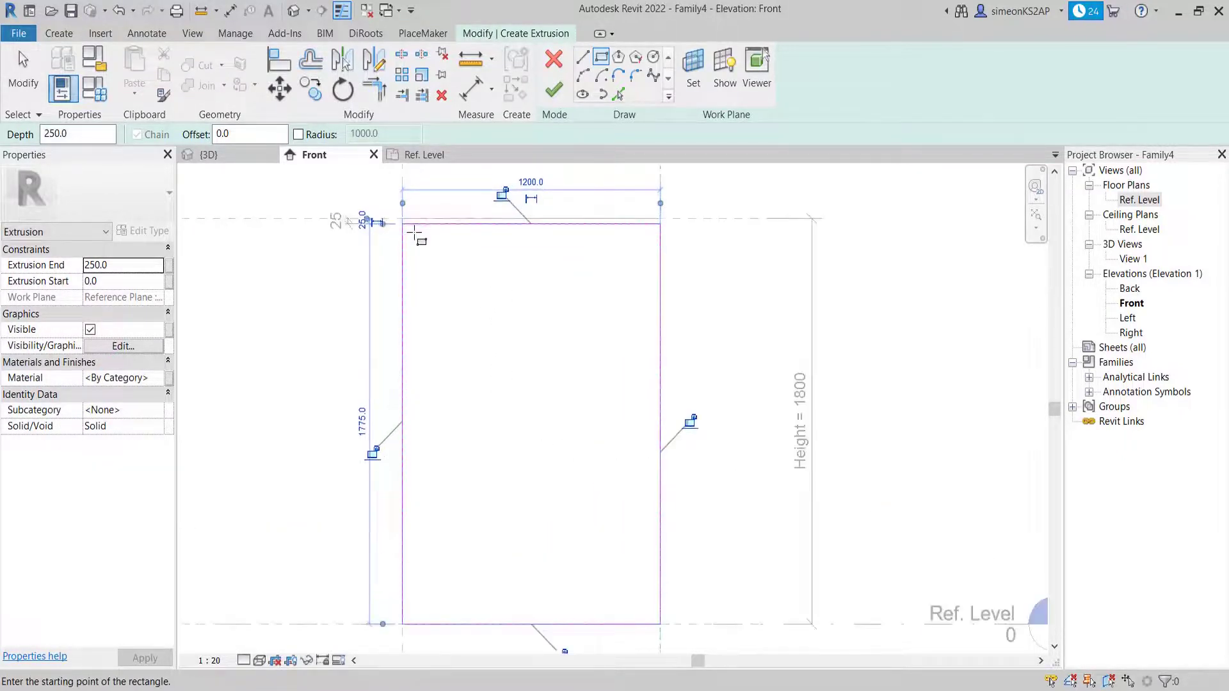
mouse_move(474, 295)
middle_down()
mouse_move(486, 304)
mouse_move(490, 264)
middle_up()
click(660, 385)
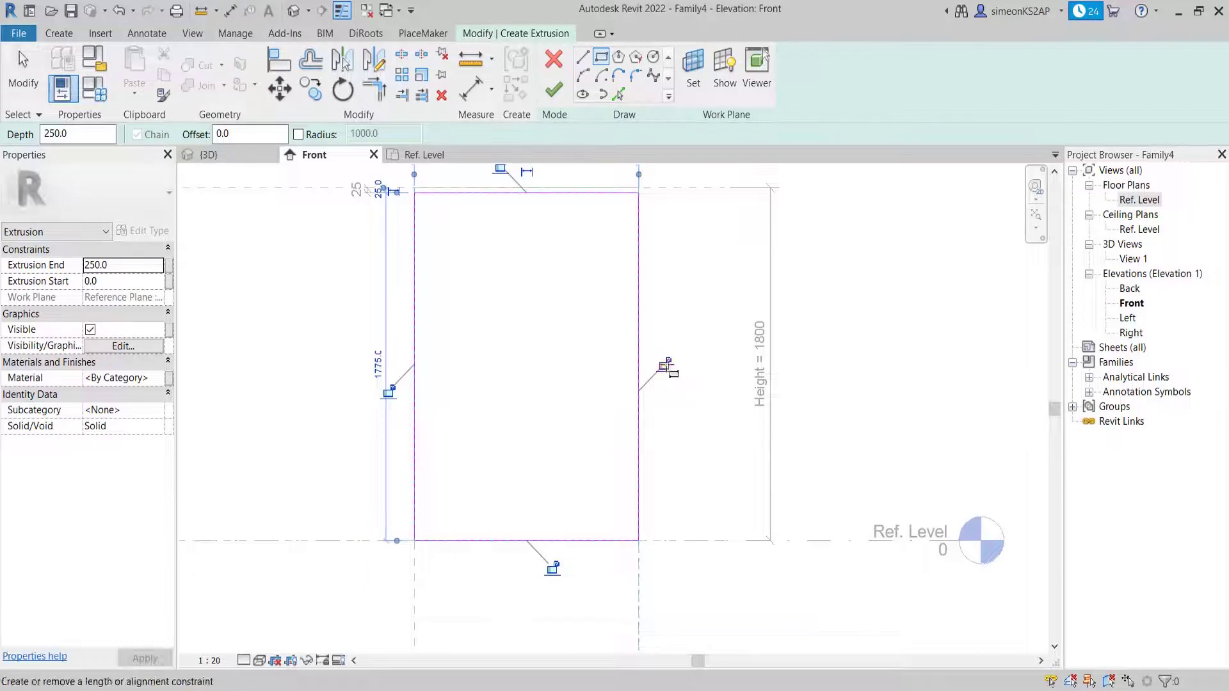
click(549, 566)
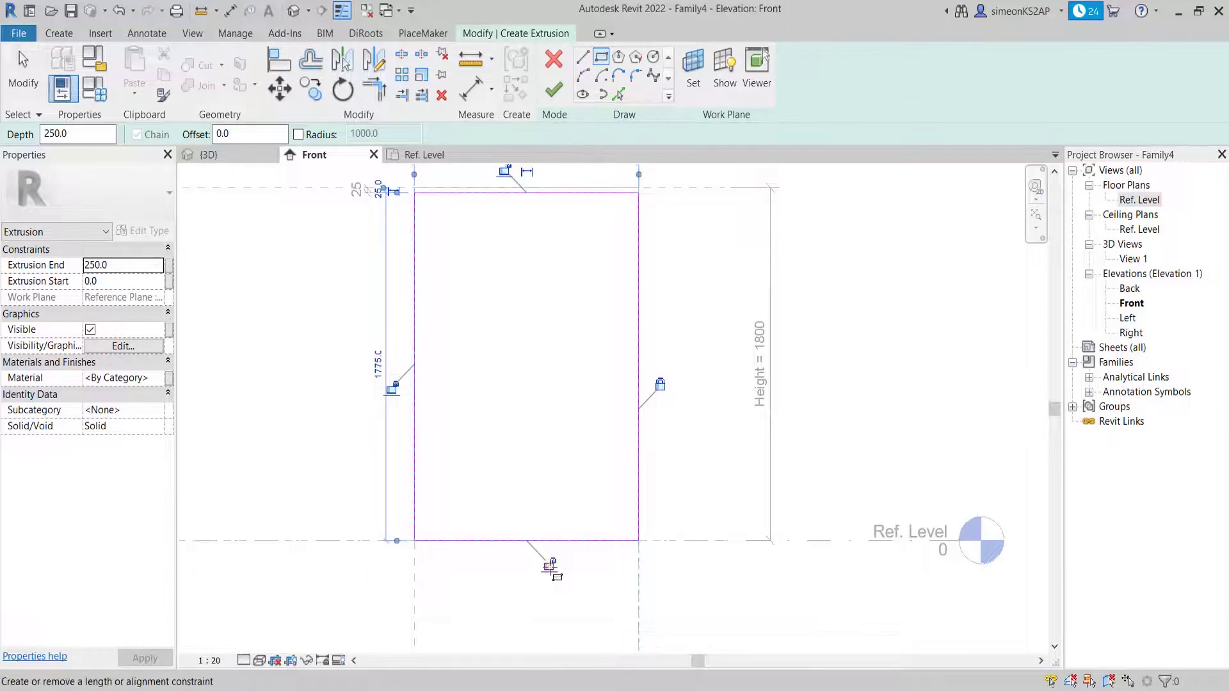
click(391, 389)
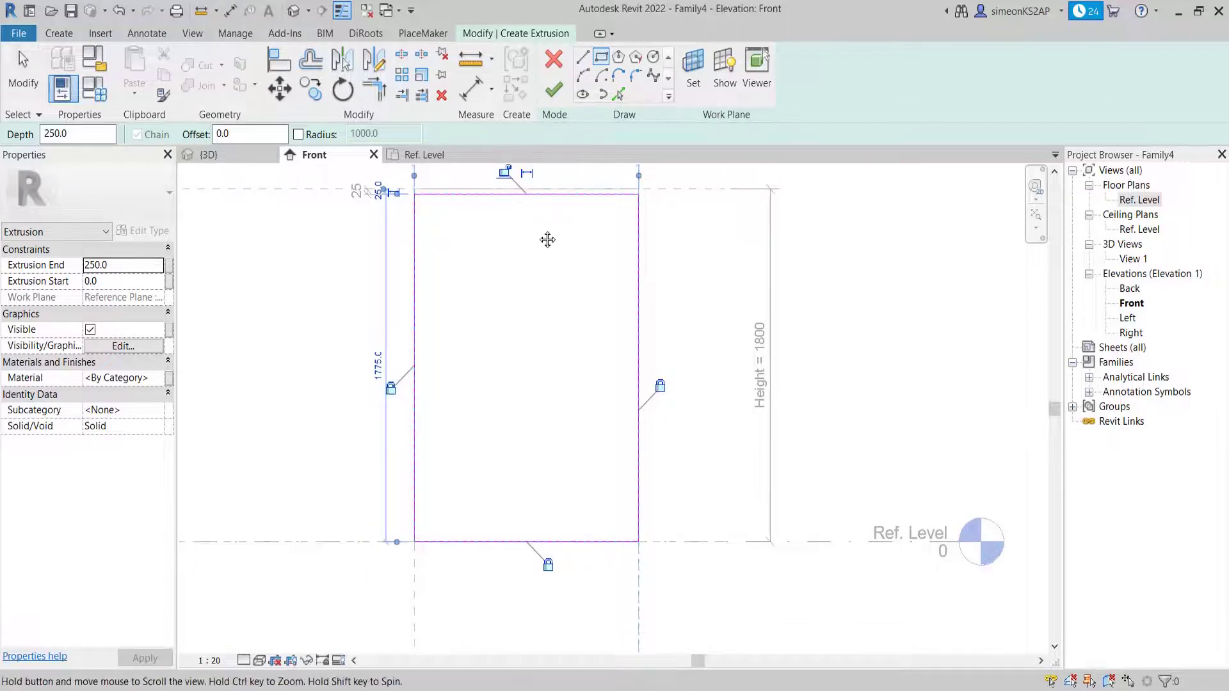
Sketch a second rectangle inside the first using an offset of -25 over the same corners, and end the rectangle command.
middle_drag(544, 224, 539, 280)
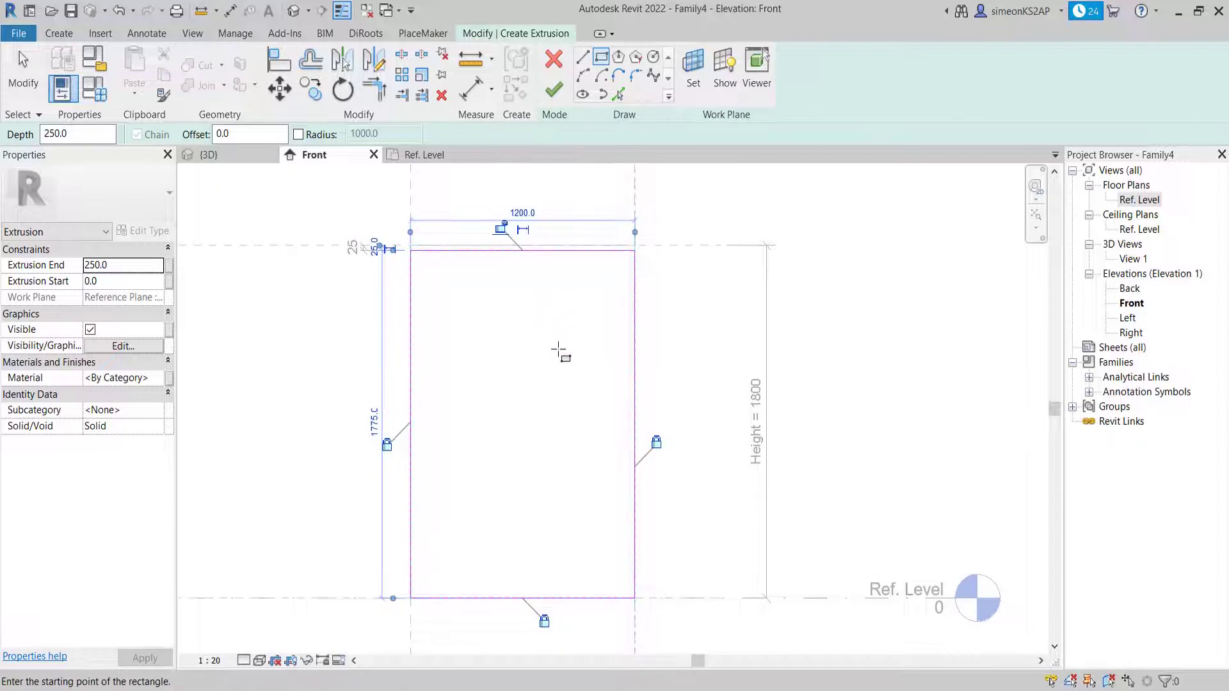
middle_drag(559, 350, 573, 345)
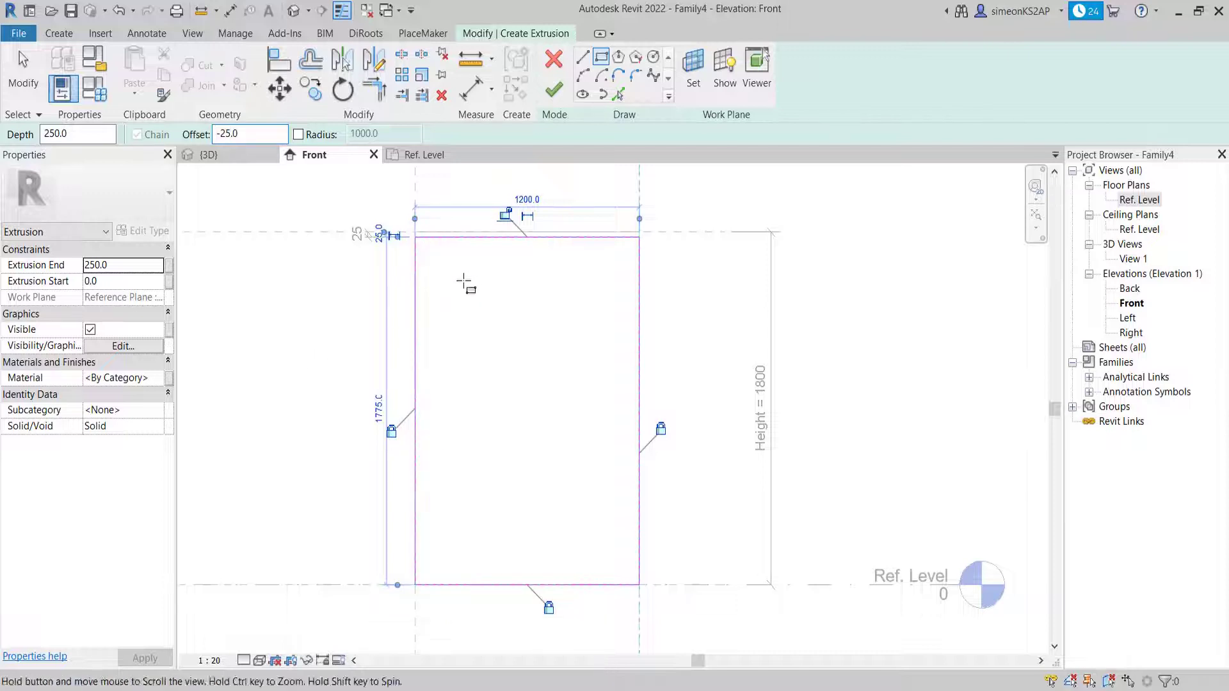
middle_drag(466, 283, 413, 261)
click(362, 216)
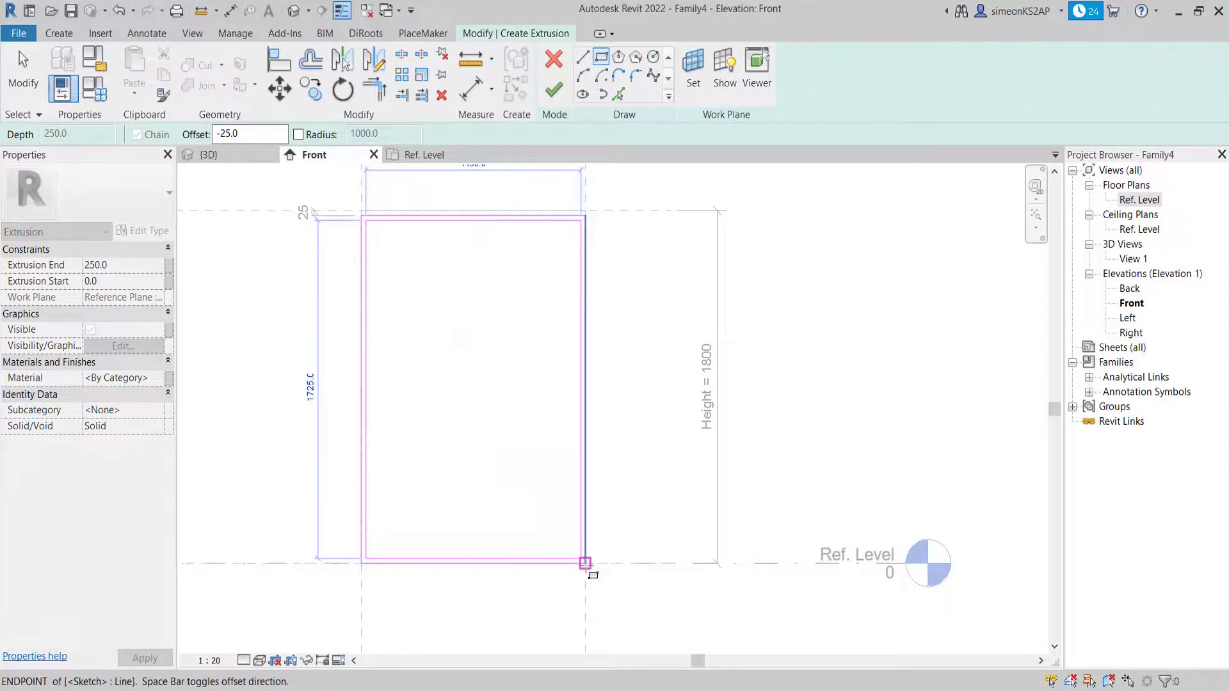
click(585, 564)
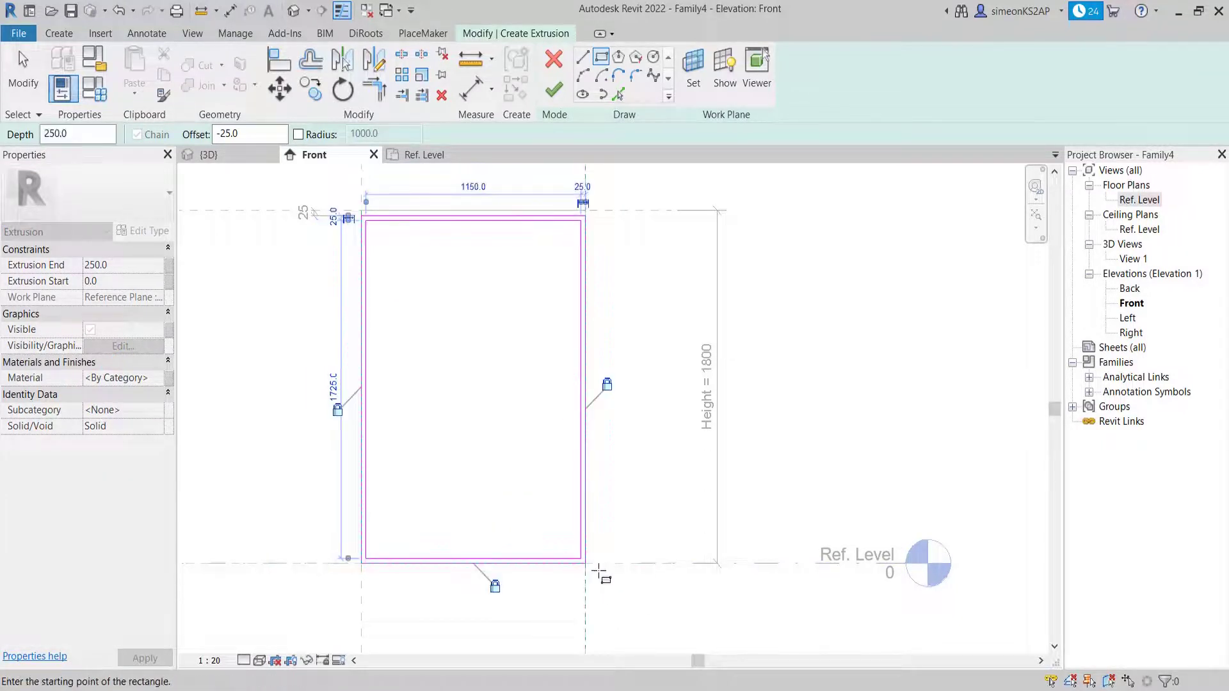
middle_drag(562, 409, 524, 433)
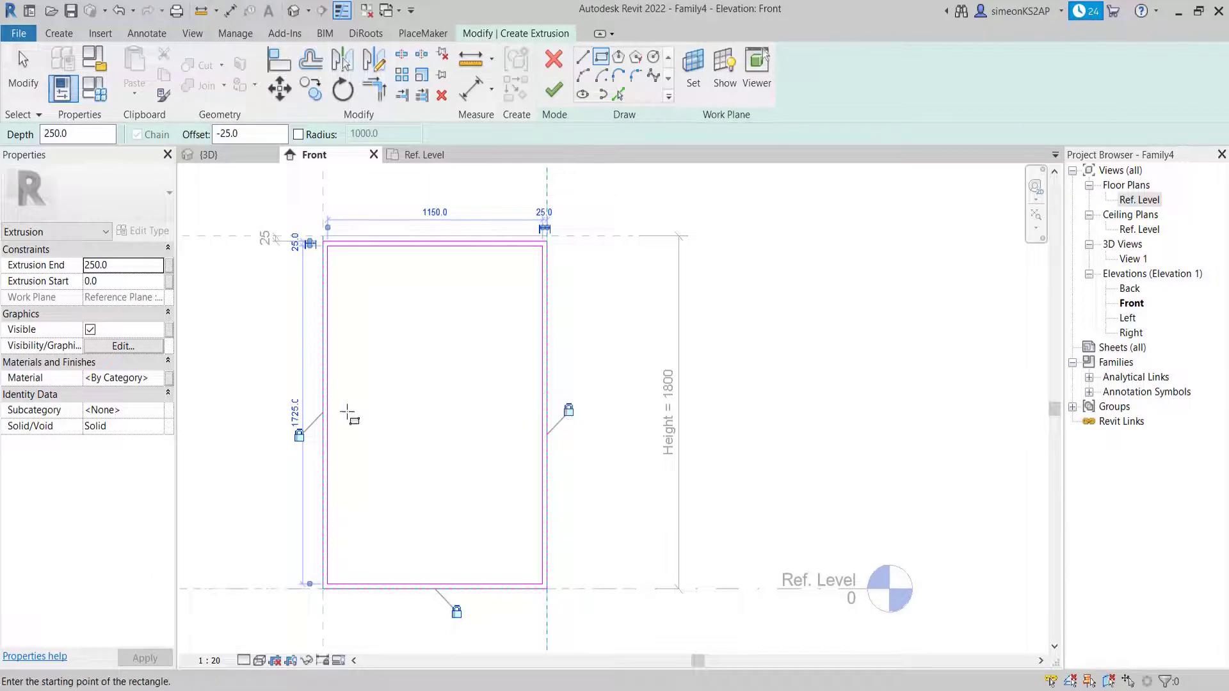
middle_drag(470, 546, 508, 509)
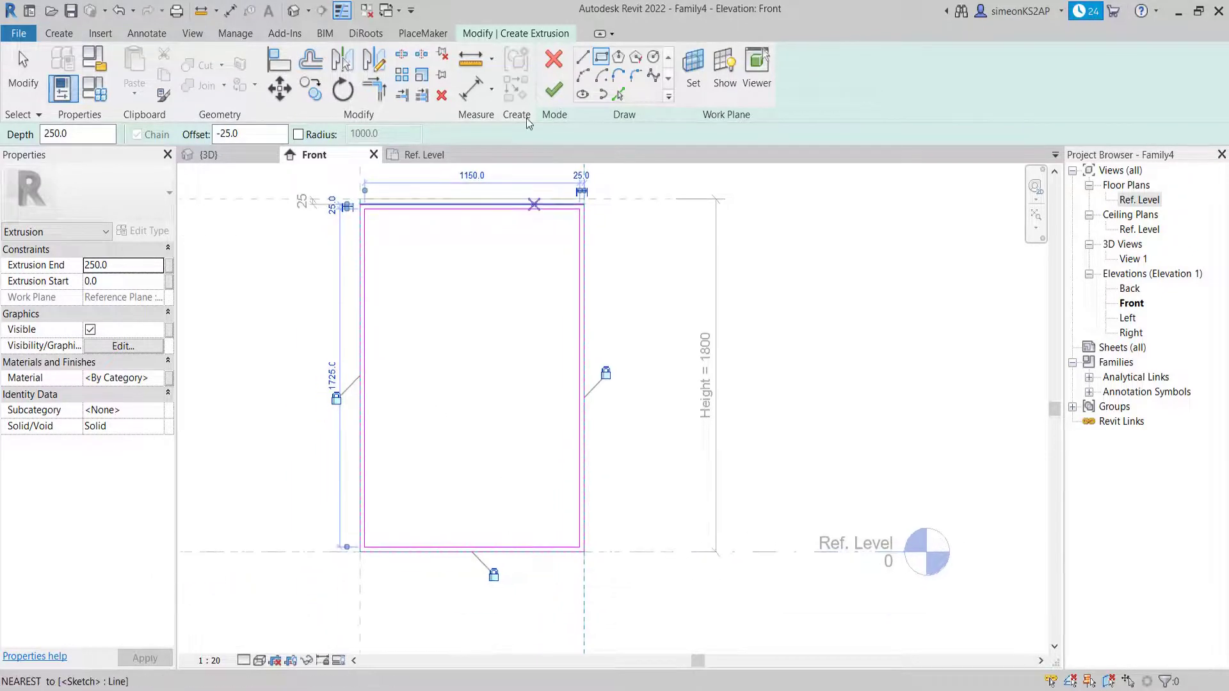
right_click(637, 254)
click(662, 259)
right_click(647, 243)
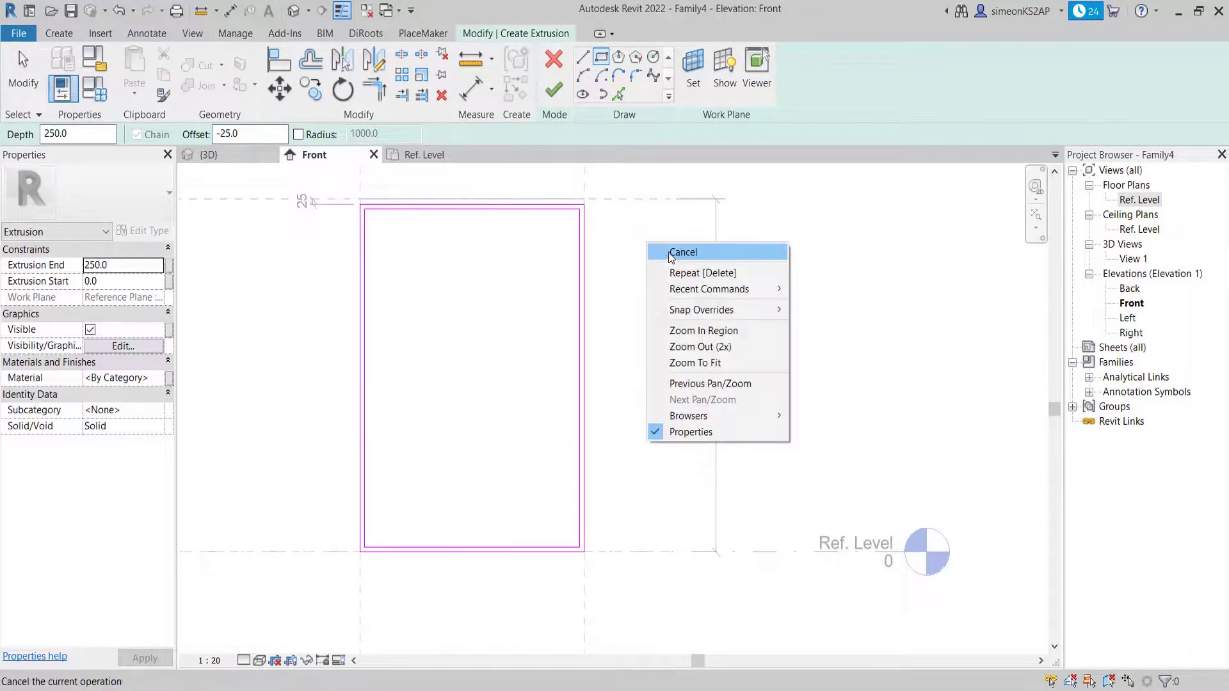
click(665, 252)
Delete the top line of the inner rectangle.
click(517, 210)
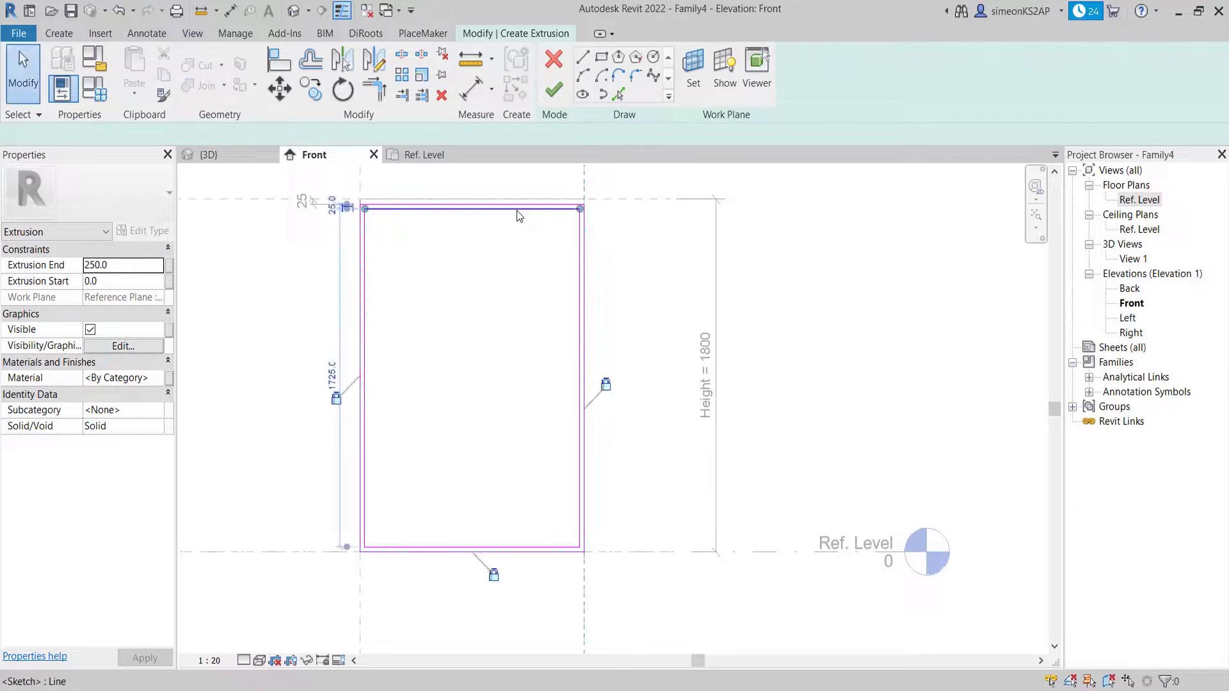
click(677, 289)
middle_drag(524, 203, 539, 290)
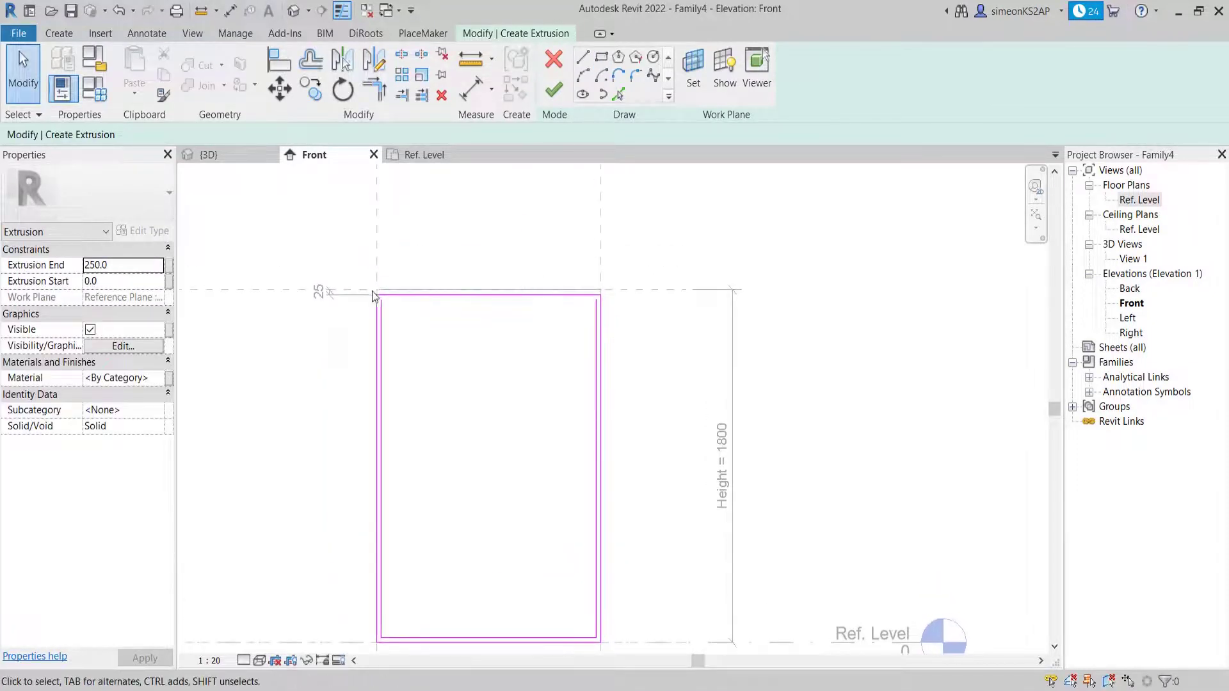
Split the outer rectangle's top line near its middle and end the Split Element command.
scroll(375, 296, up, 3)
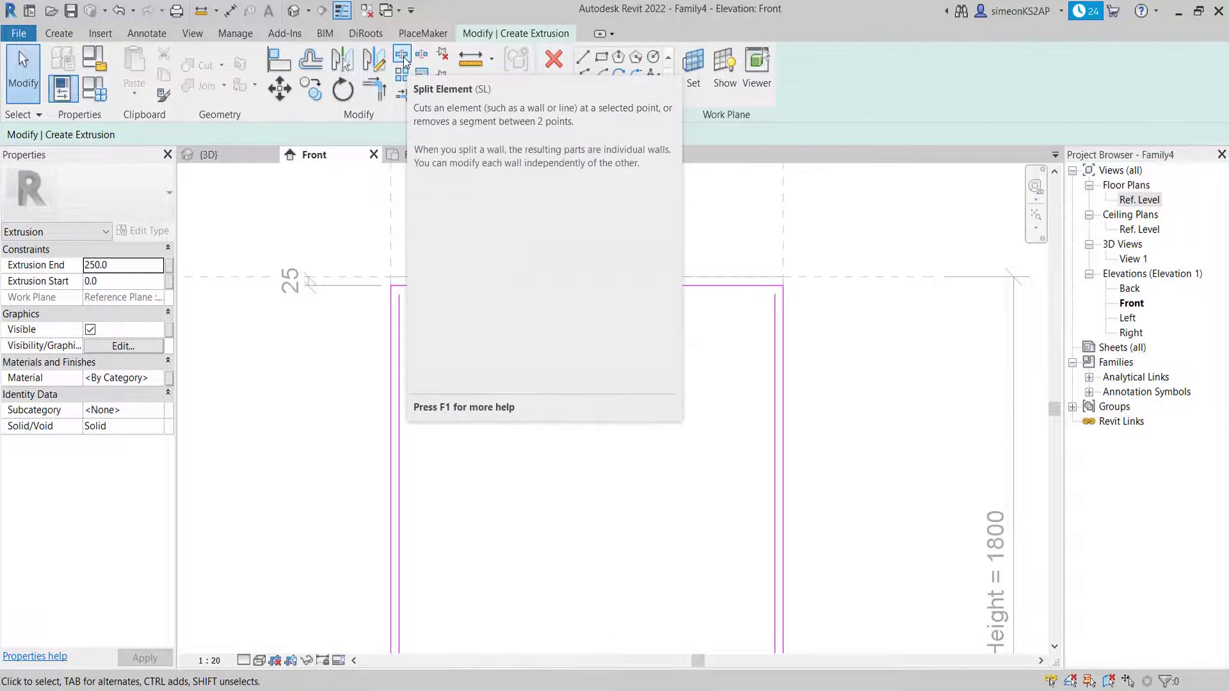
click(402, 57)
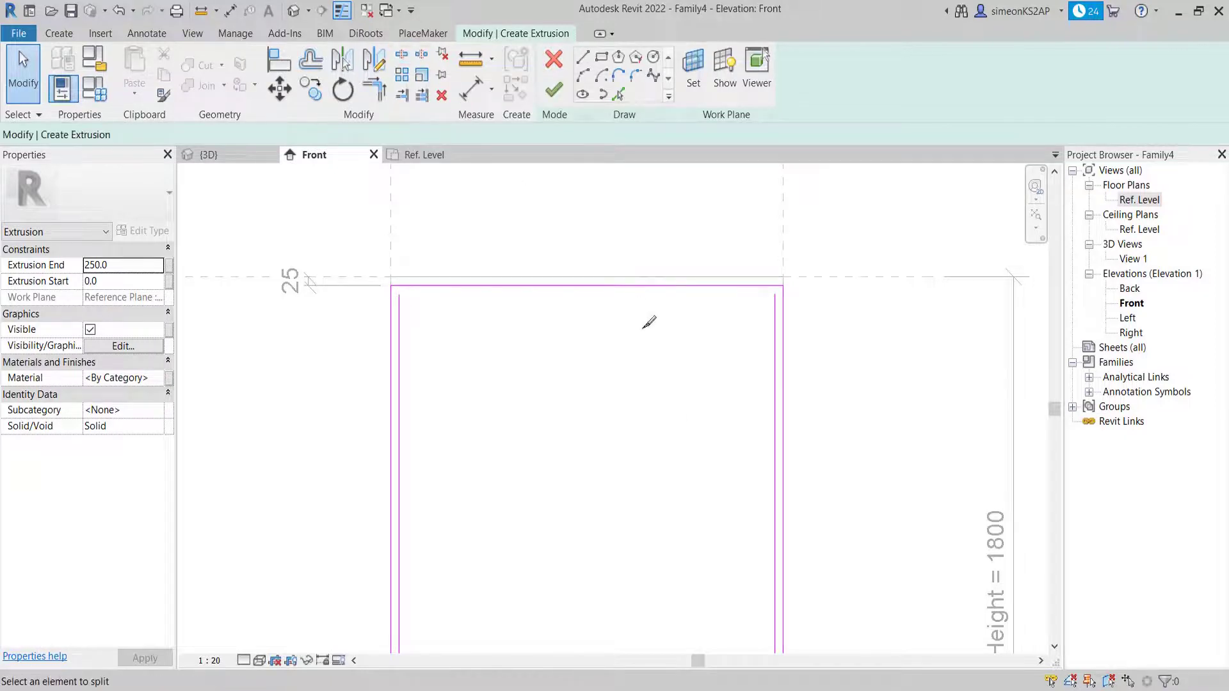
click(573, 285)
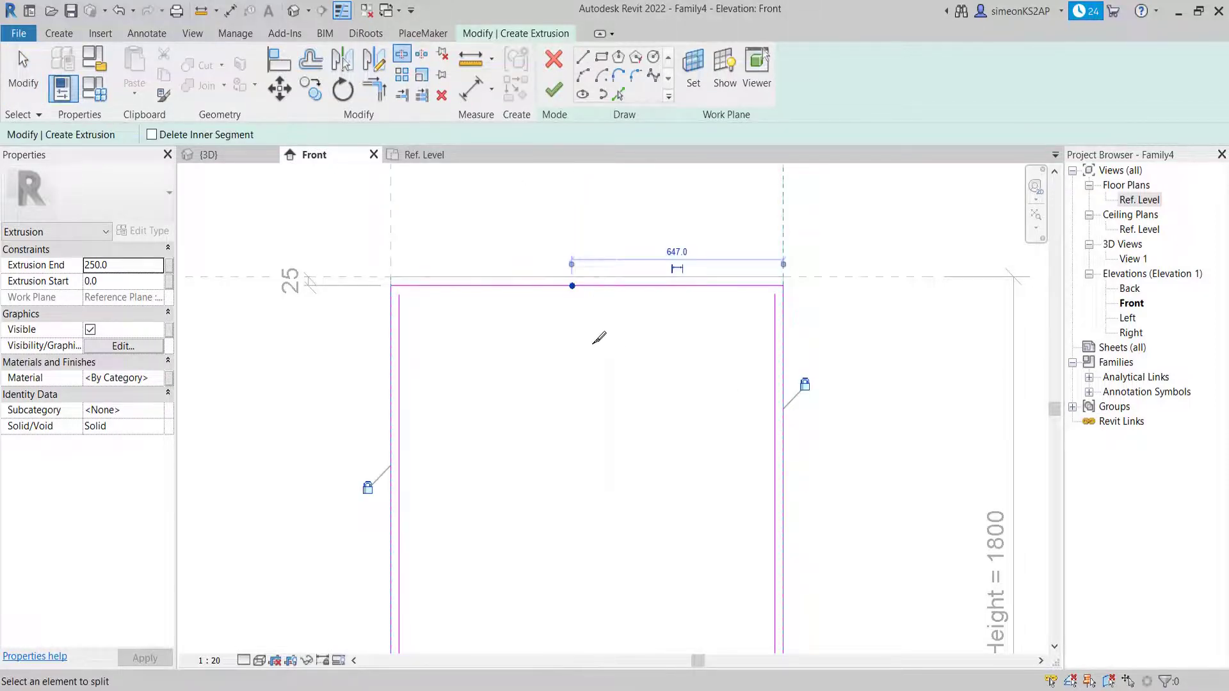
right_click(595, 347)
key(Escape)
right_click(594, 344)
click(624, 354)
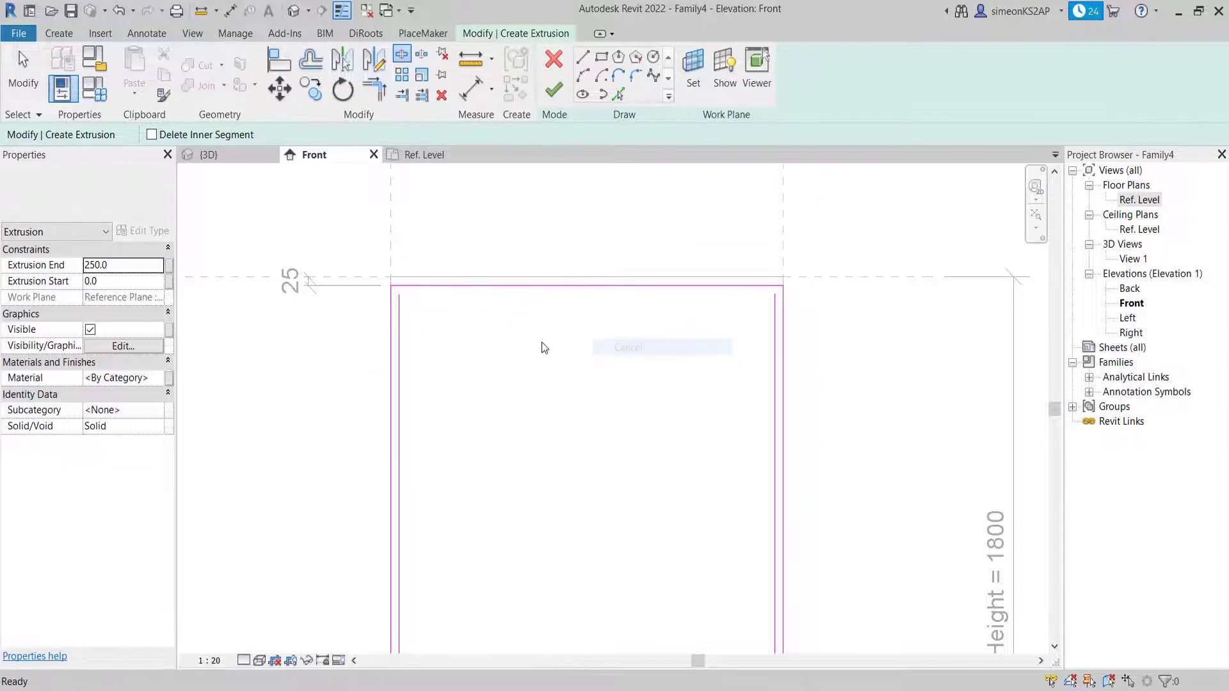
Trim the left half of the split top line to a corner with the inner left vertical line.
click(381, 90)
scroll(409, 301, up, 2)
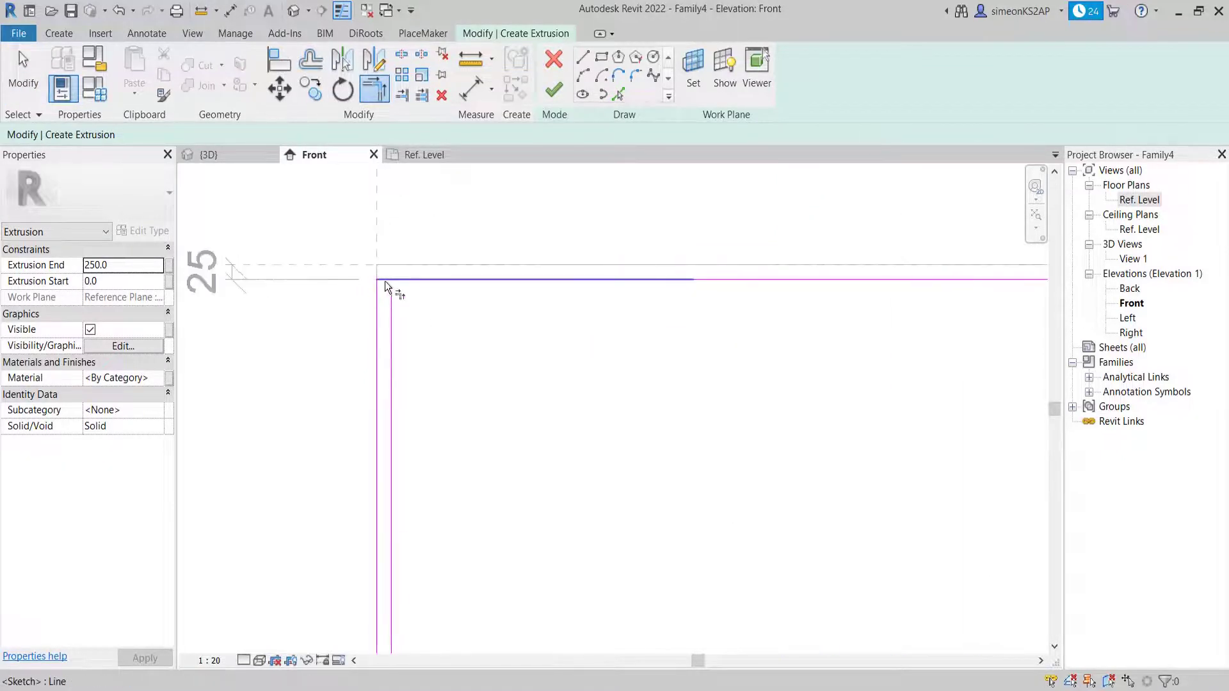
click(383, 279)
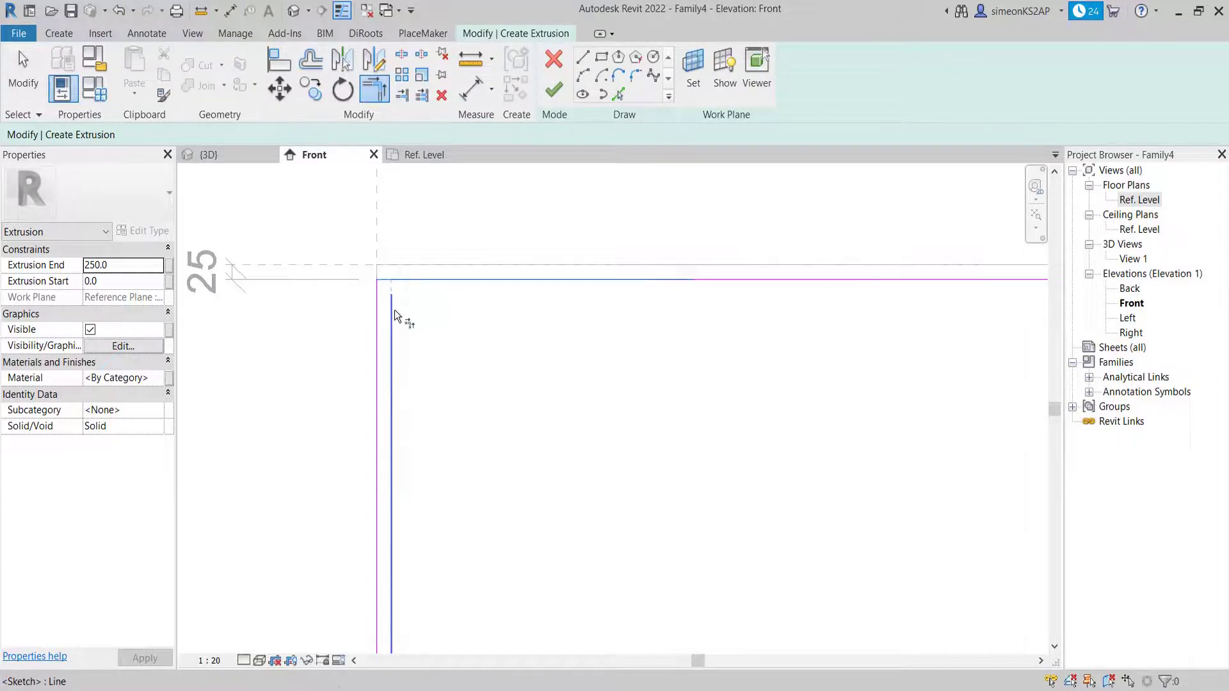
click(394, 310)
Trim the right half of the top line to a corner with the inner right vertical line and end the command.
scroll(551, 328, down, 3)
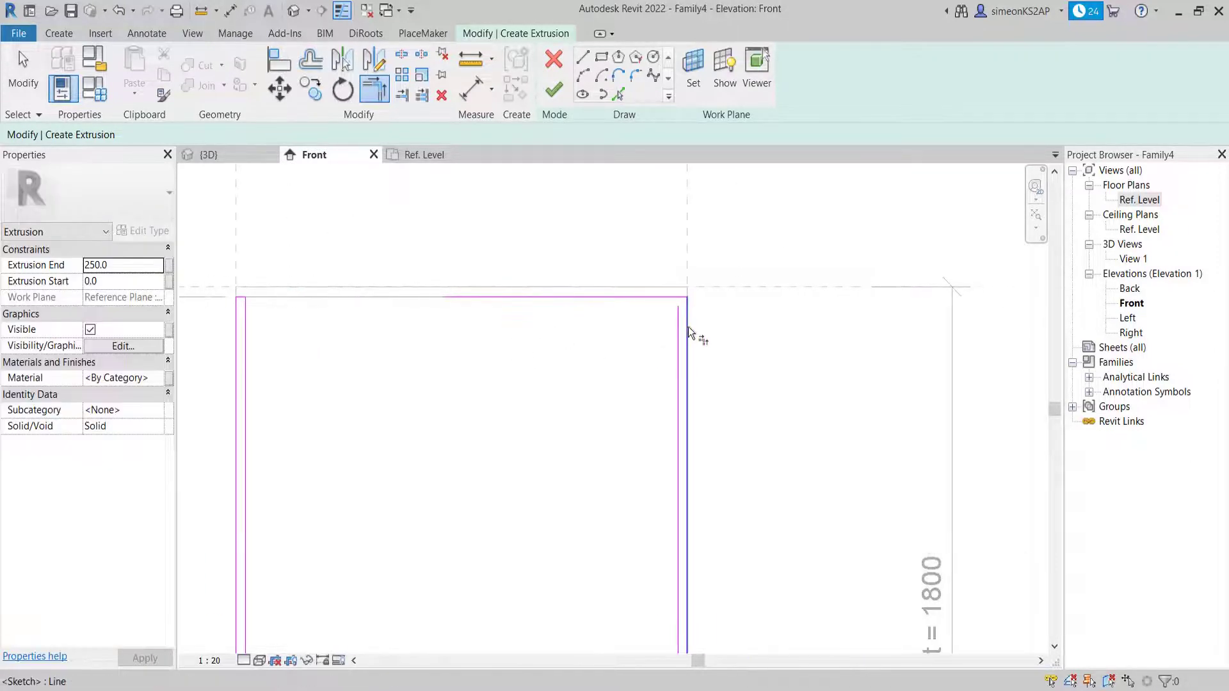
scroll(685, 289, up, 3)
click(679, 289)
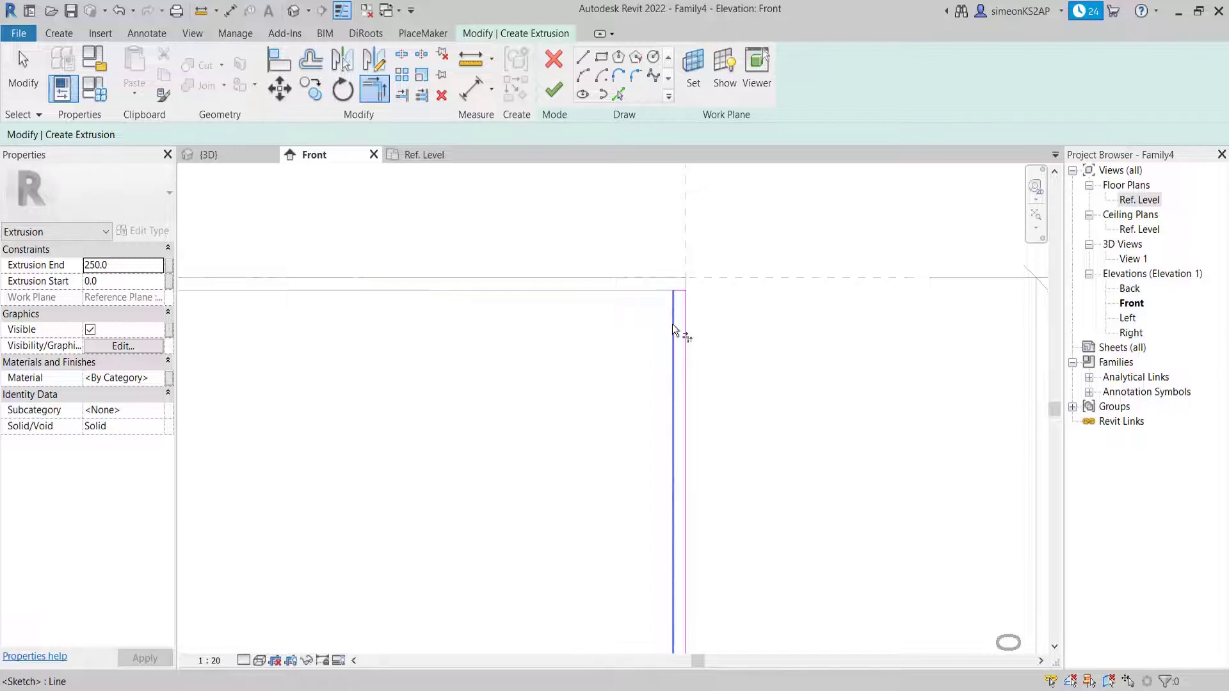
click(672, 324)
scroll(653, 332, down, 2)
middle_drag(594, 355, 539, 329)
right_click(488, 219)
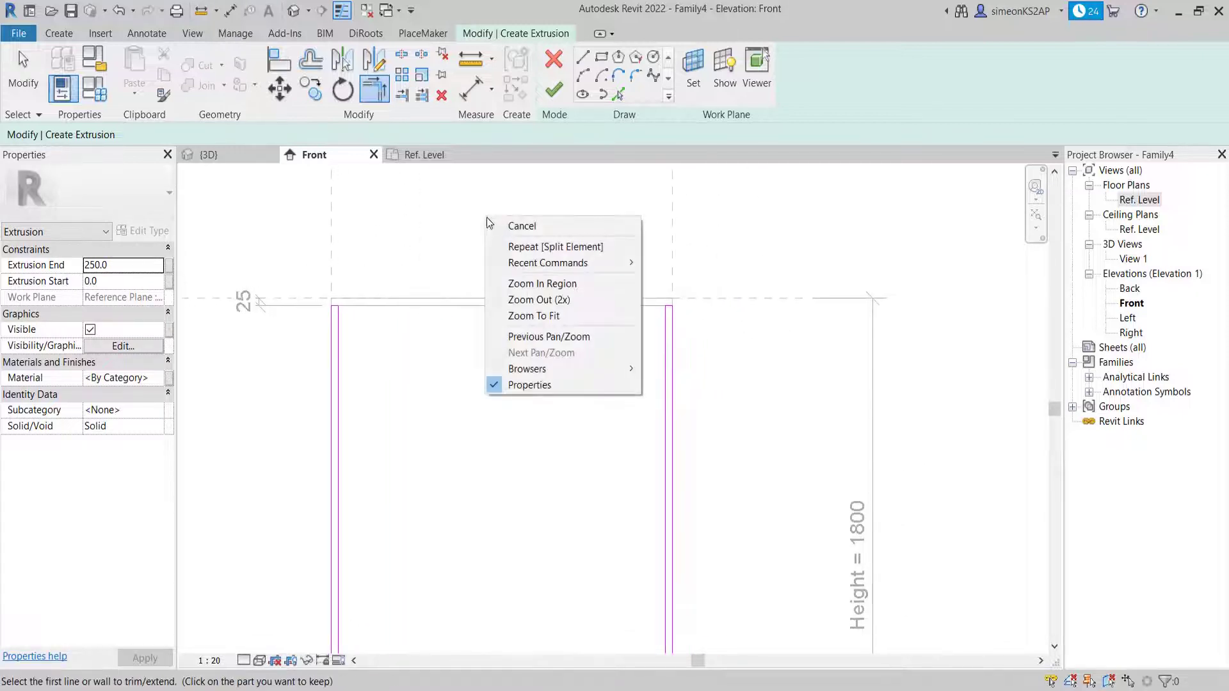
click(517, 247)
key(Escape)
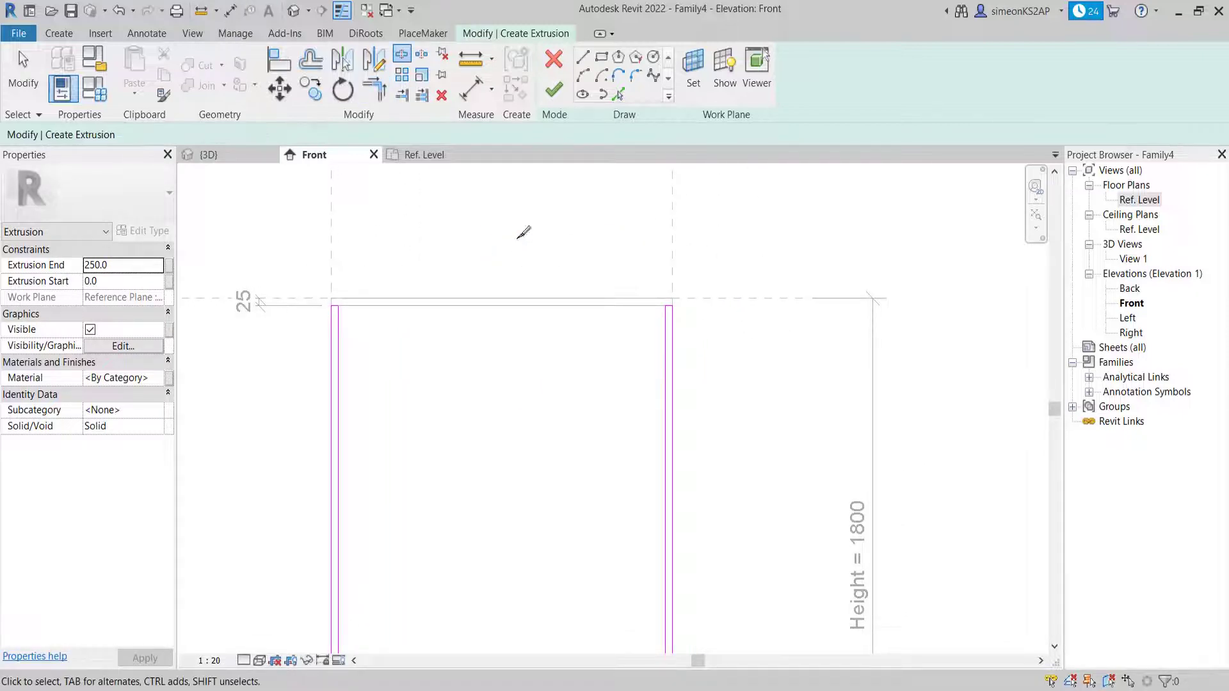
right_click(488, 232)
click(523, 240)
Constrain the short top line of the left side panel to the underside of the wardrobe top with a lock.
scroll(439, 313, up, 4)
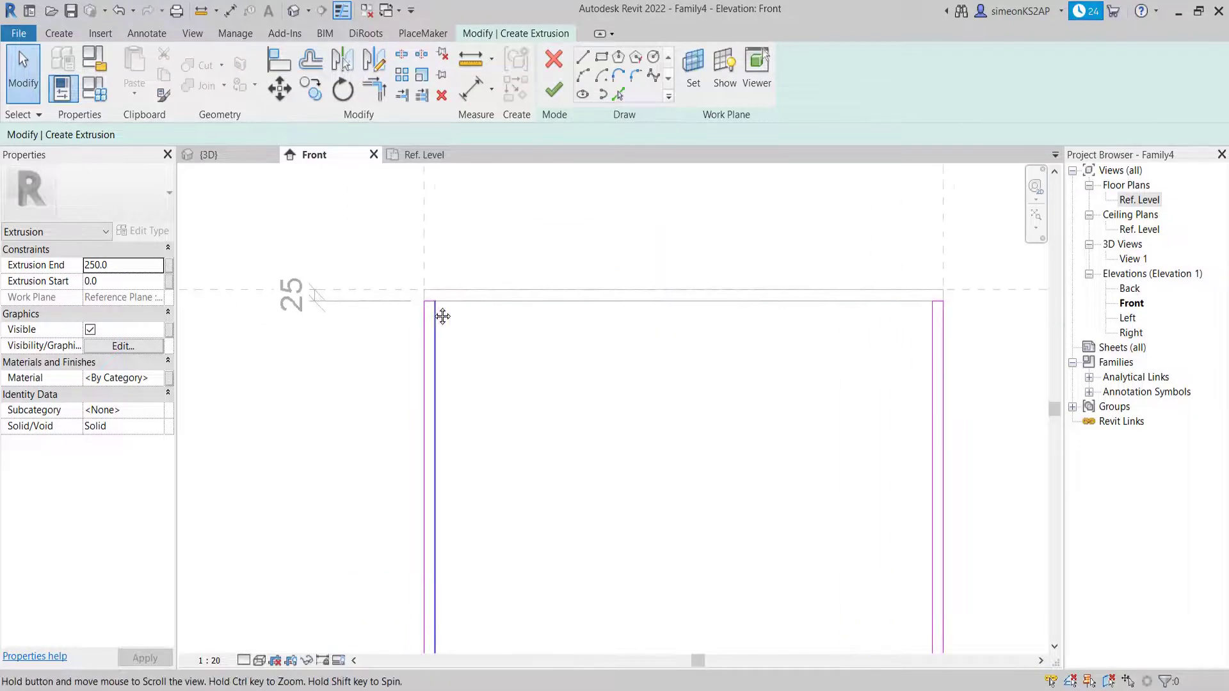
click(440, 302)
scroll(471, 304, up, 2)
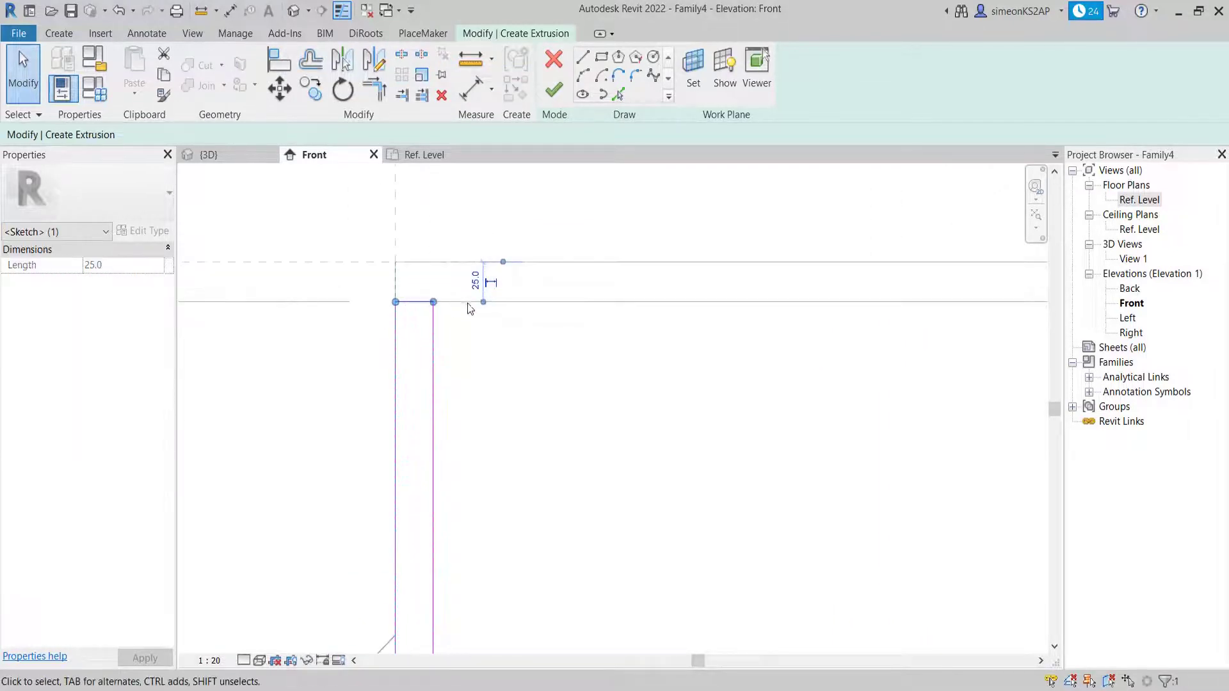
scroll(439, 316, up, 1)
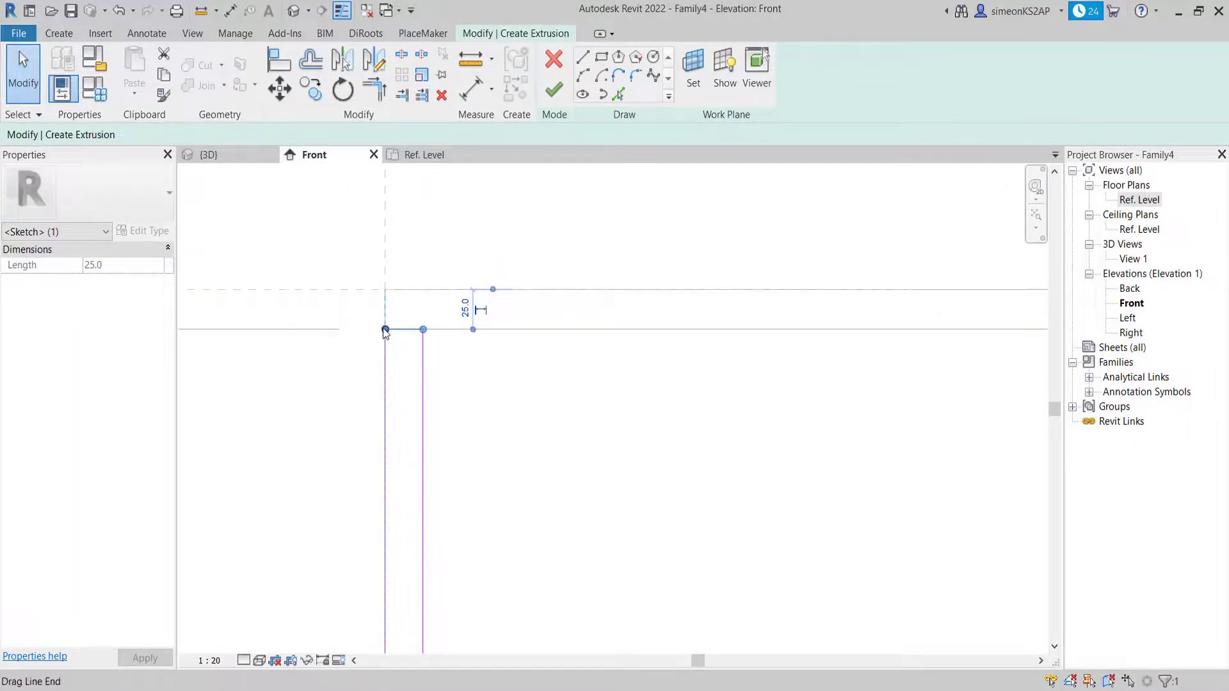
click(504, 384)
mouse_move(446, 341)
middle_down()
mouse_move(382, 352)
mouse_move(452, 305)
middle_up()
click(439, 296)
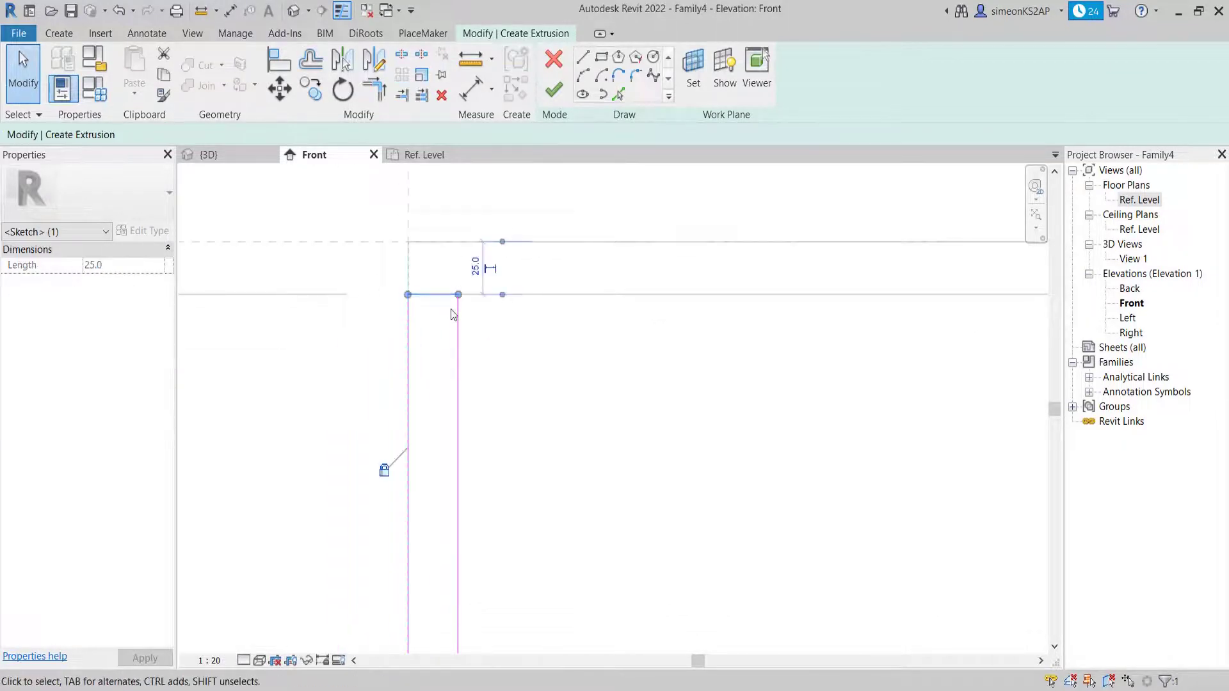
mouse_move(437, 294)
mouse_down()
mouse_move(440, 320)
mouse_move(440, 295)
mouse_up()
scroll(617, 341, down, 3)
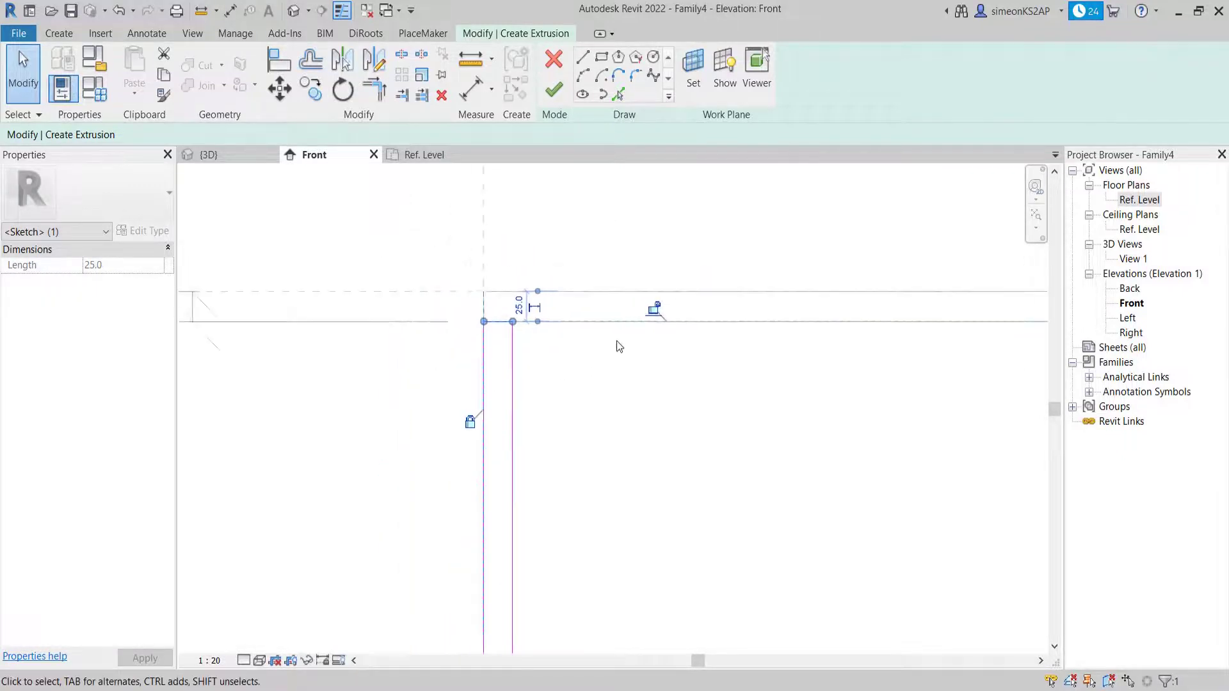
scroll(602, 324, up, 2)
click(600, 326)
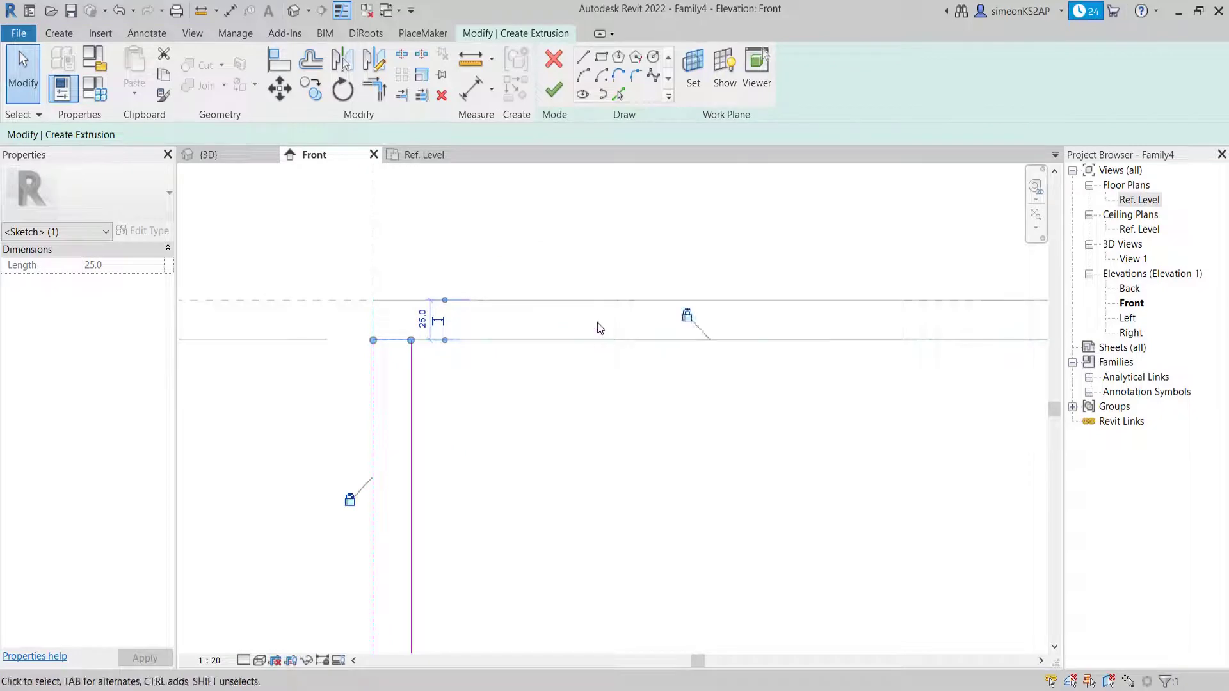
scroll(662, 391, down, 3)
middle_drag(736, 379, 503, 399)
key(Escape)
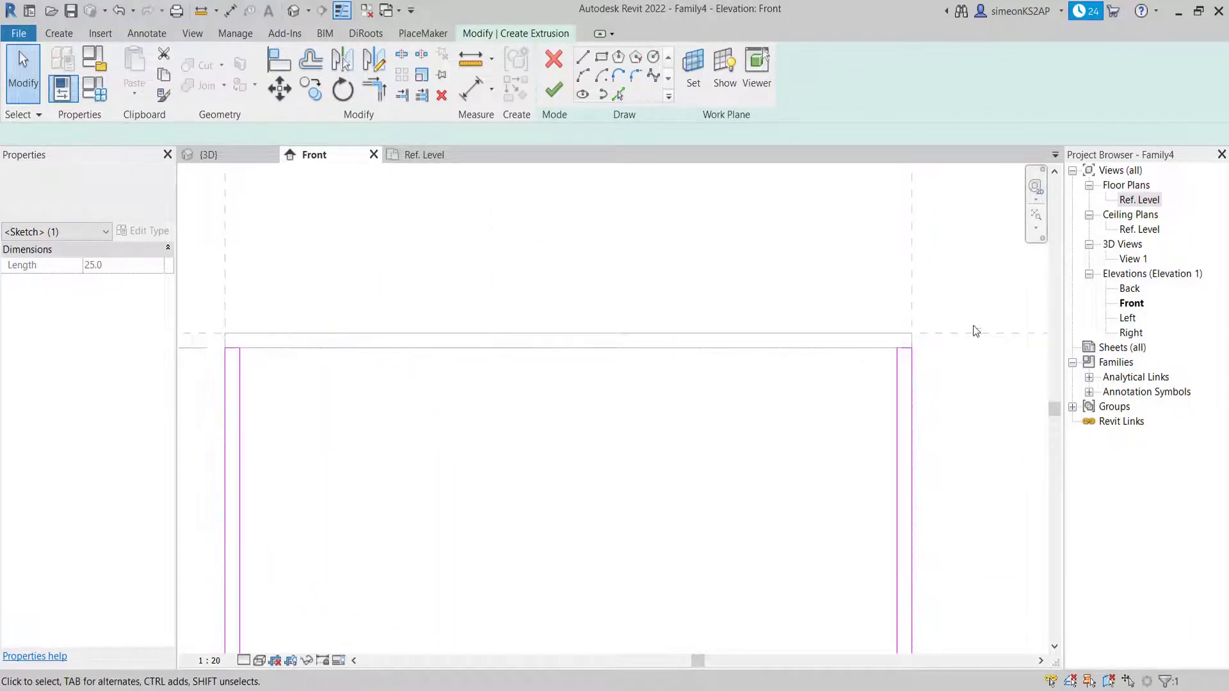
Align the short top line of the right side panel to the underside of the top, lock it, and end the Align command.
middle_drag(928, 355, 709, 355)
scroll(726, 370, up, 3)
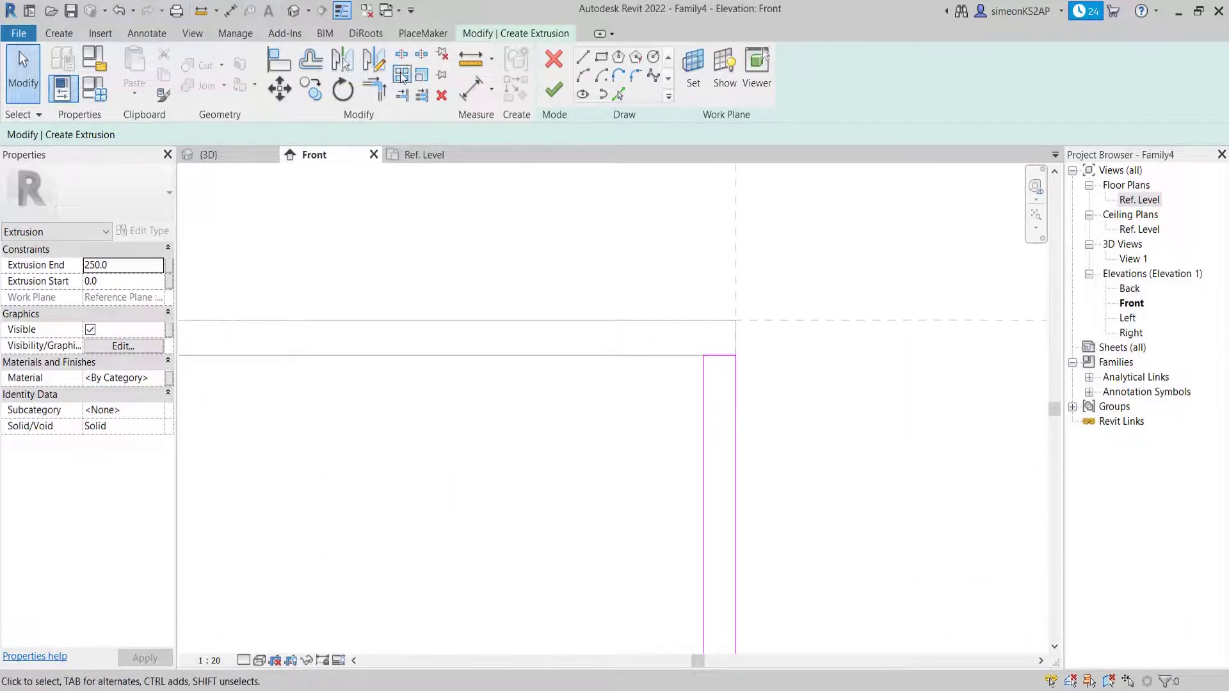
click(282, 61)
scroll(704, 384, up, 2)
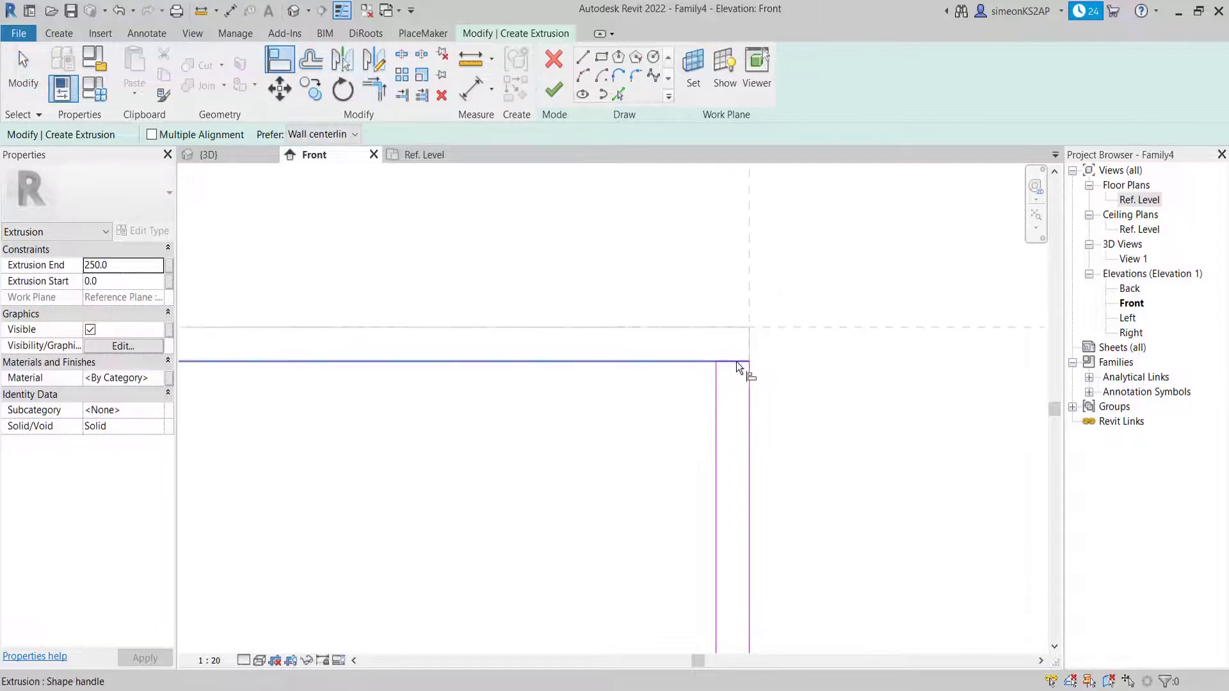
scroll(661, 339, down, 1)
click(658, 321)
scroll(733, 329, up, 2)
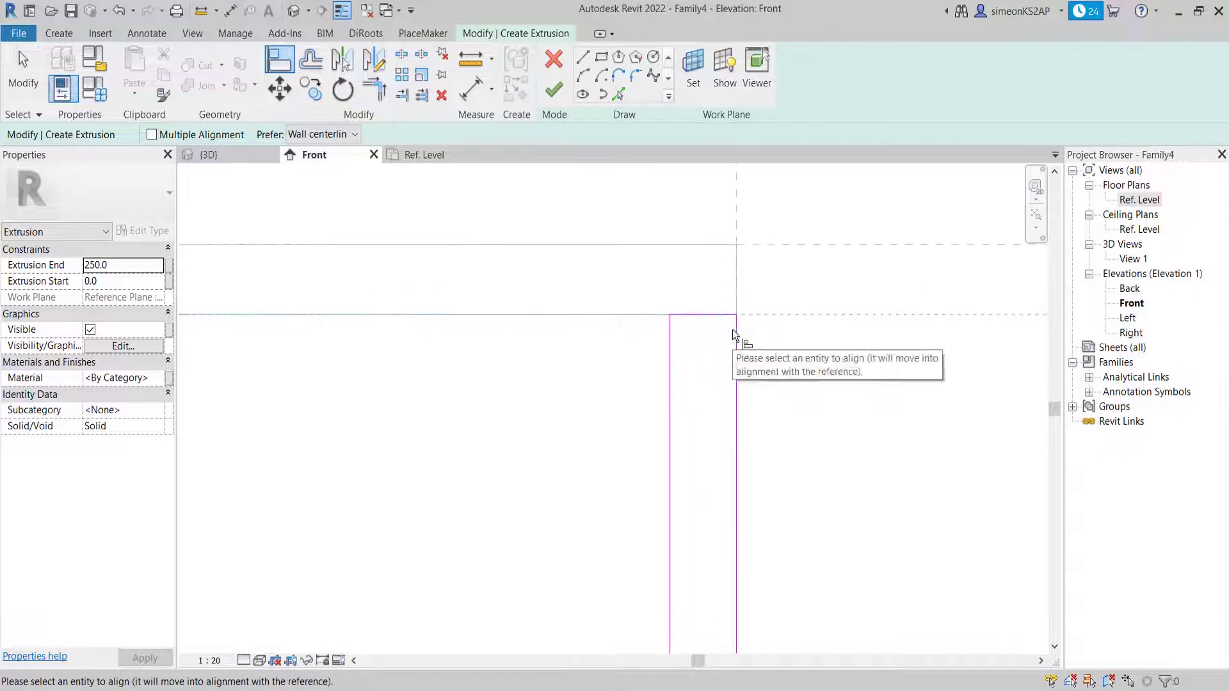
scroll(530, 374, down, 1)
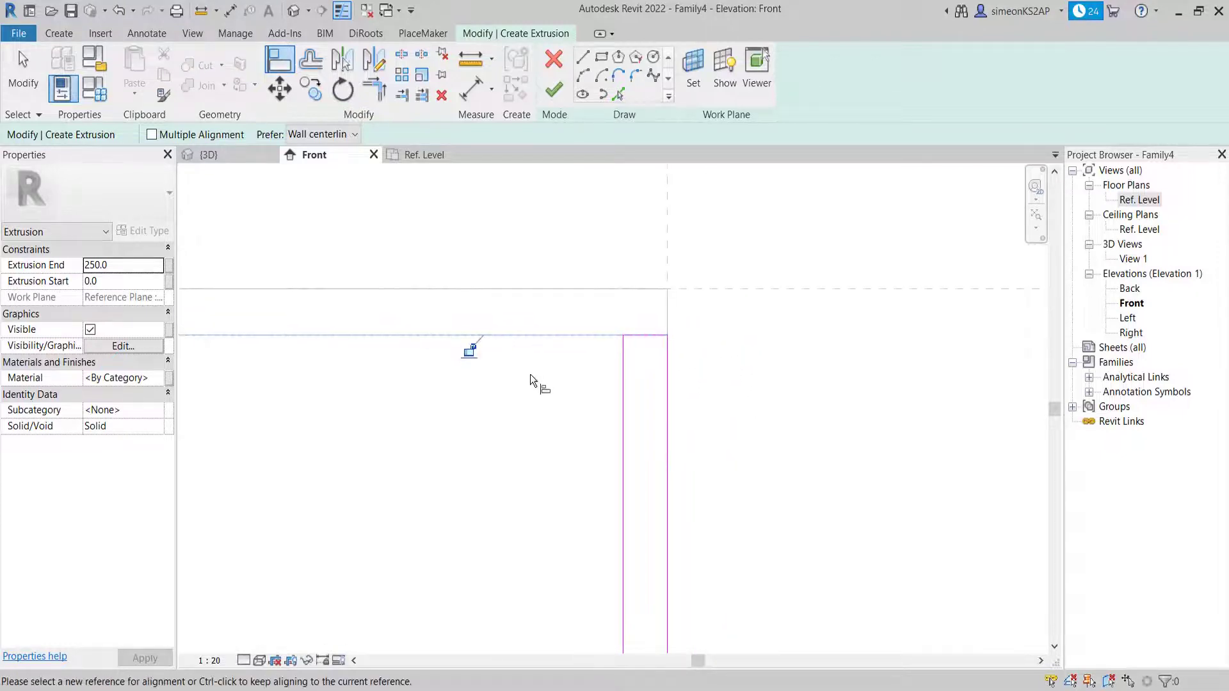
middle_drag(530, 374, 659, 378)
right_click(601, 366)
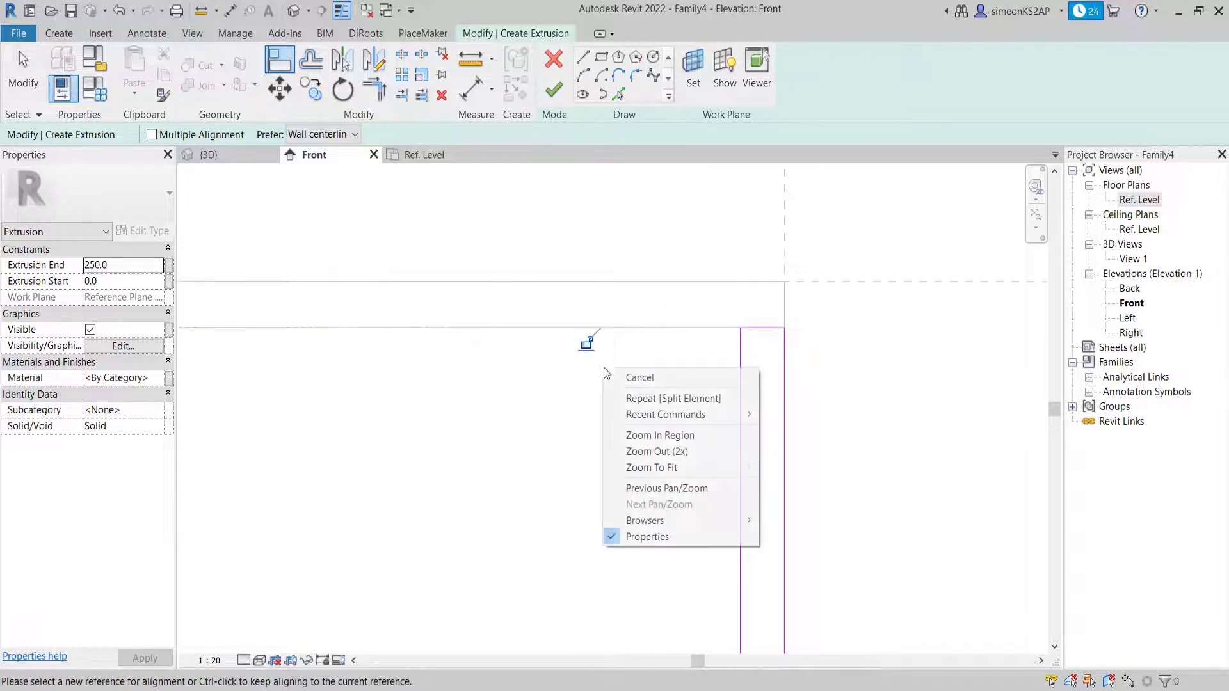
key(Escape)
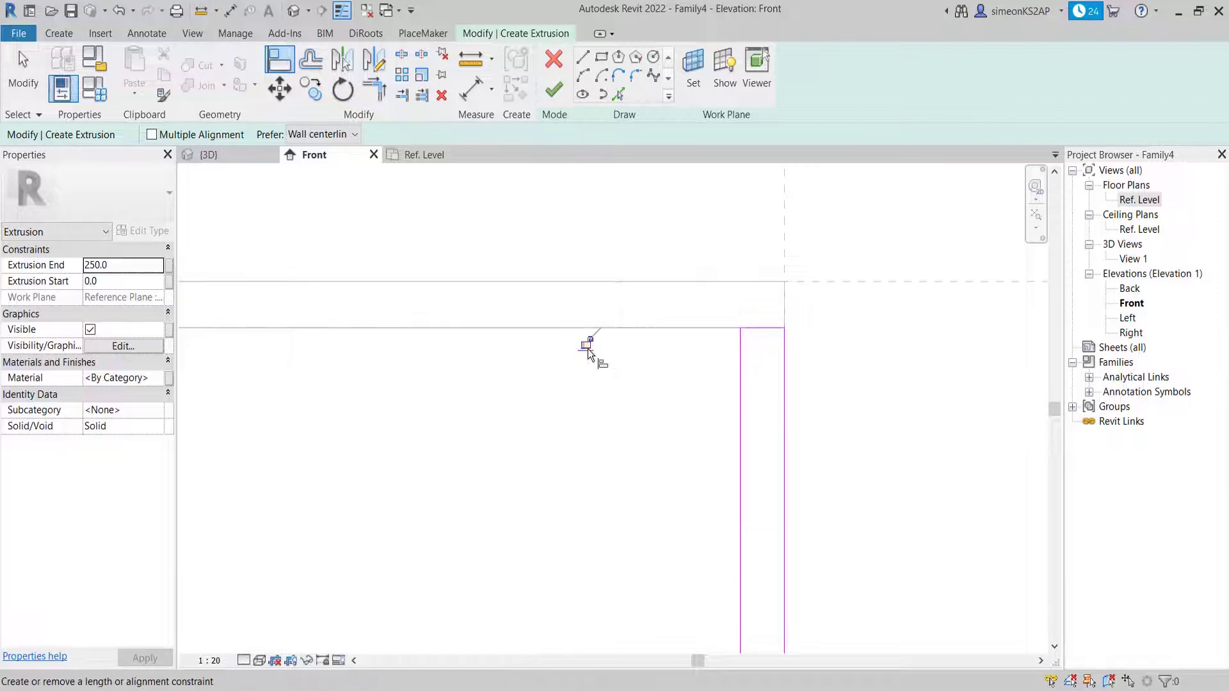
click(587, 345)
scroll(660, 409, down, 2)
mouse_move(686, 410)
middle_down()
mouse_move(534, 405)
mouse_move(663, 400)
middle_up()
scroll(527, 404, down, 1)
scroll(520, 406, down, 1)
right_click(556, 253)
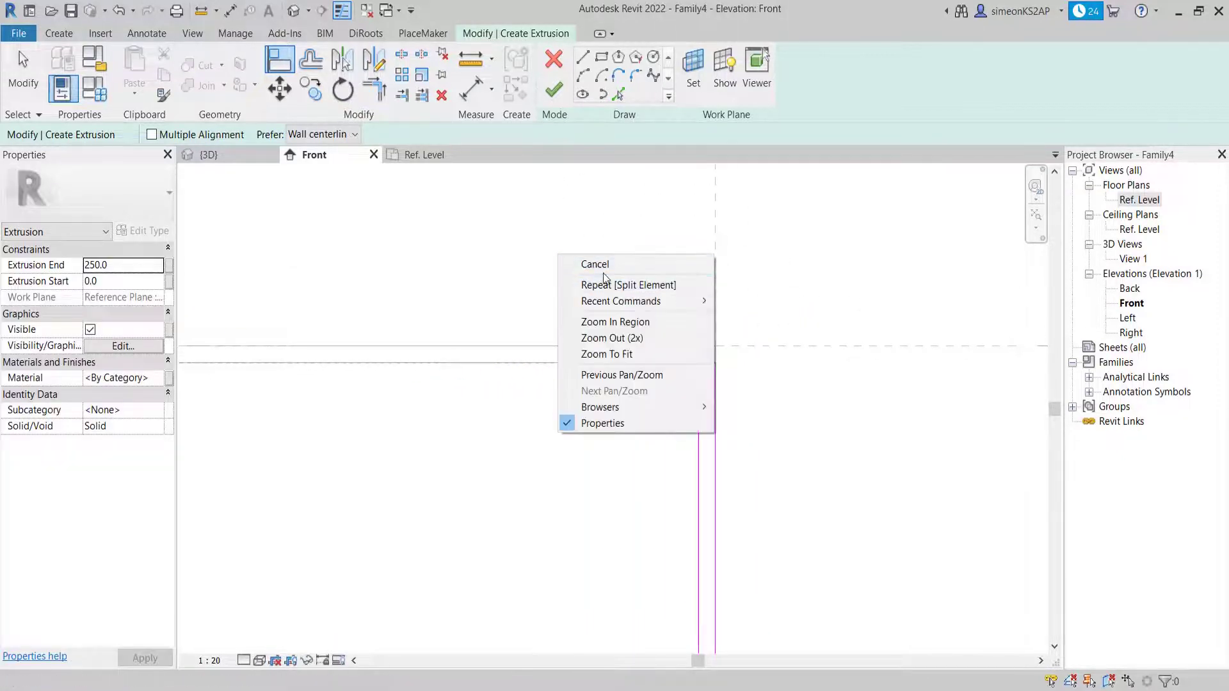
click(599, 264)
right_click(543, 247)
click(573, 259)
Finish the U-shaped body extrusion sketch.
scroll(544, 372, down, 3)
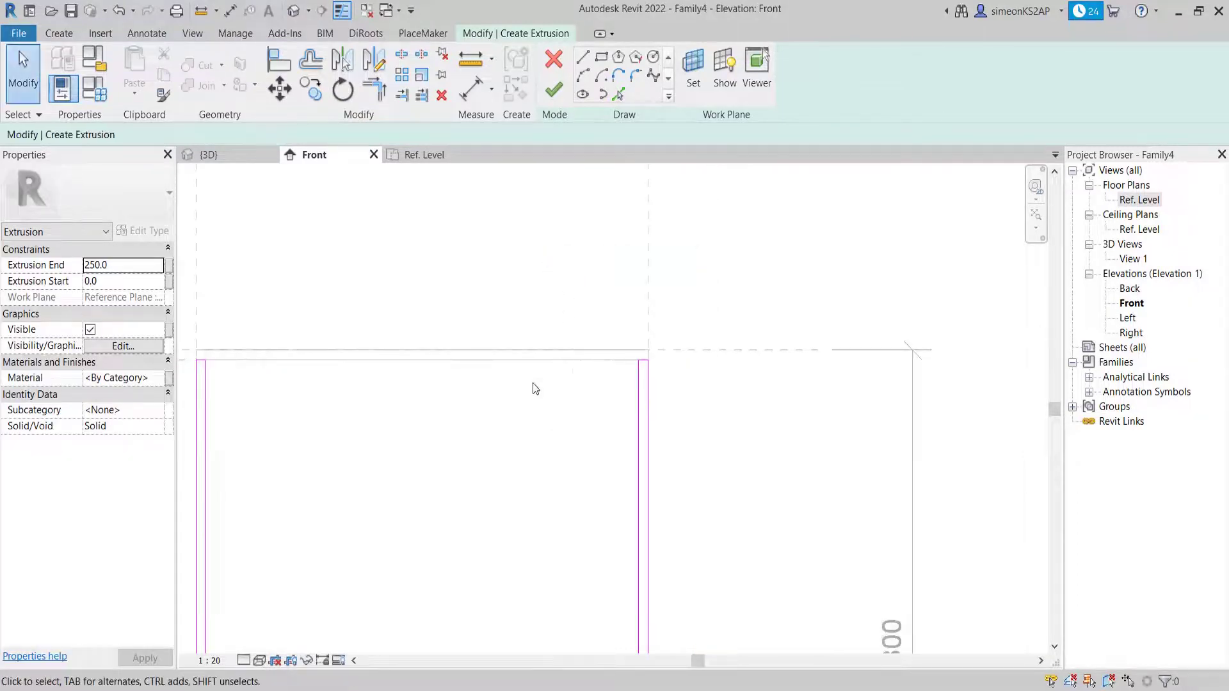
middle_drag(535, 387, 700, 313)
scroll(701, 324, down, 2)
scroll(704, 333, down, 3)
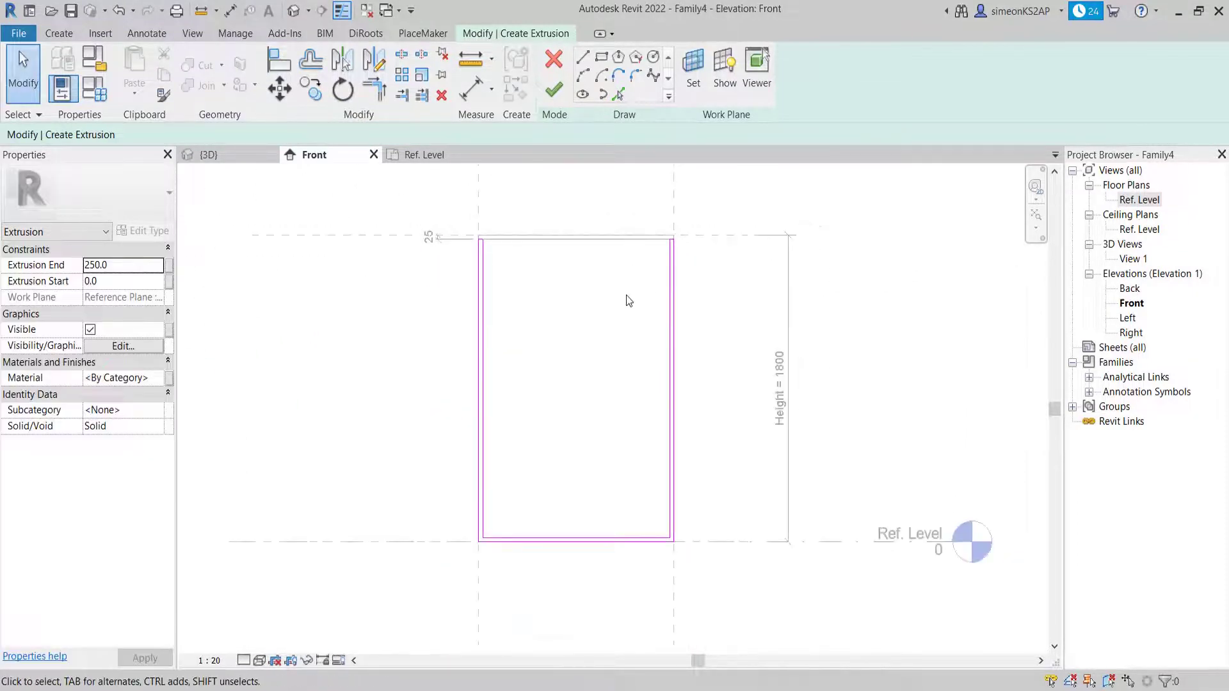
click(554, 91)
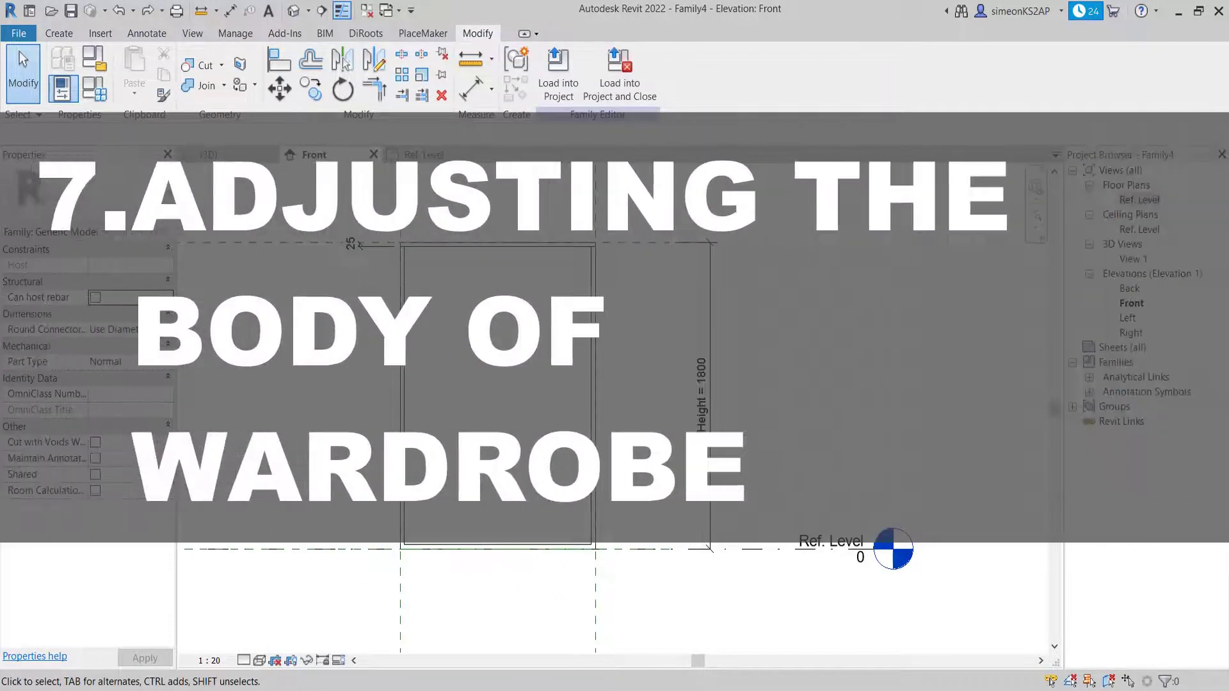
In the Ref. Level plan, stretch the body extrusion's upper edge to the upper horizontal reference plane, 600 mm deep, and lock it.
click(426, 154)
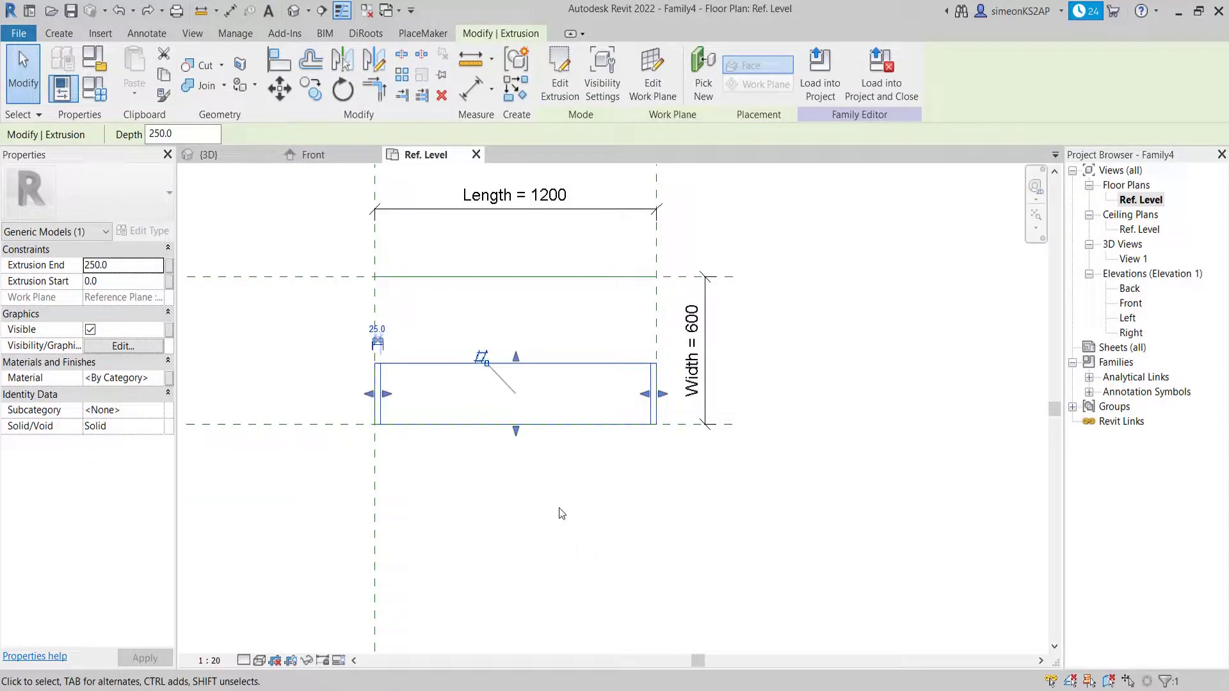
middle_drag(559, 509, 573, 540)
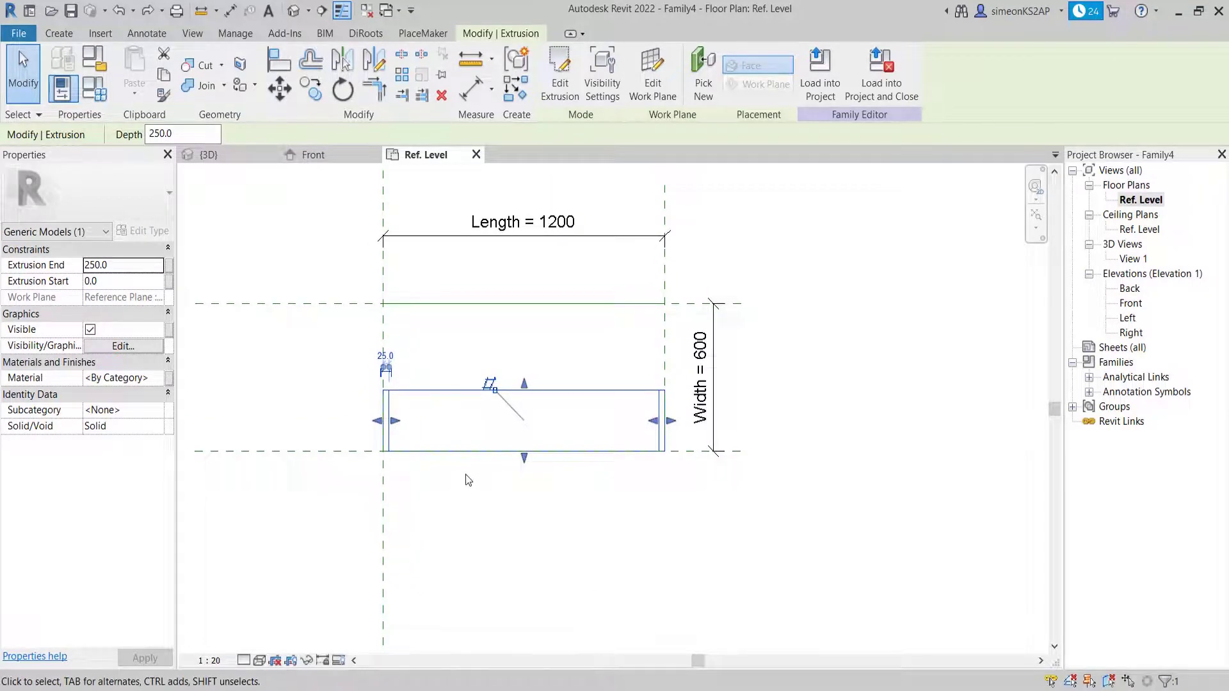
drag(524, 384, 528, 308)
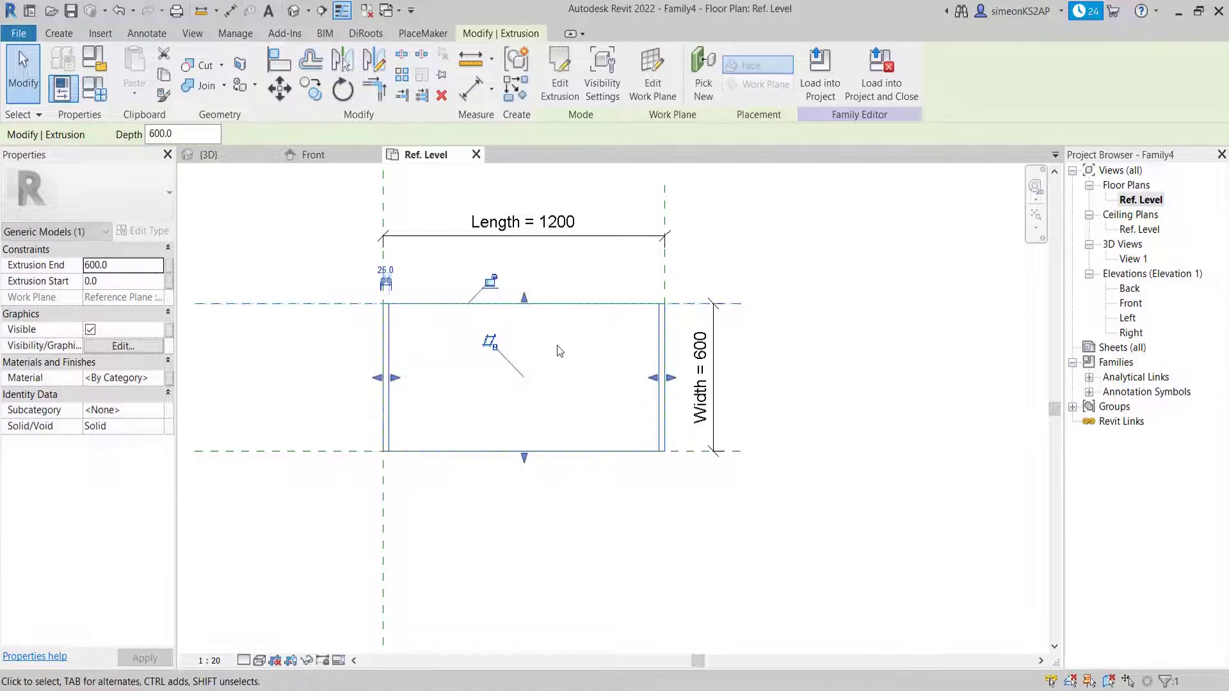
click(493, 282)
mouse_move(579, 467)
middle_down()
mouse_move(583, 421)
mouse_move(547, 438)
mouse_move(589, 480)
middle_up()
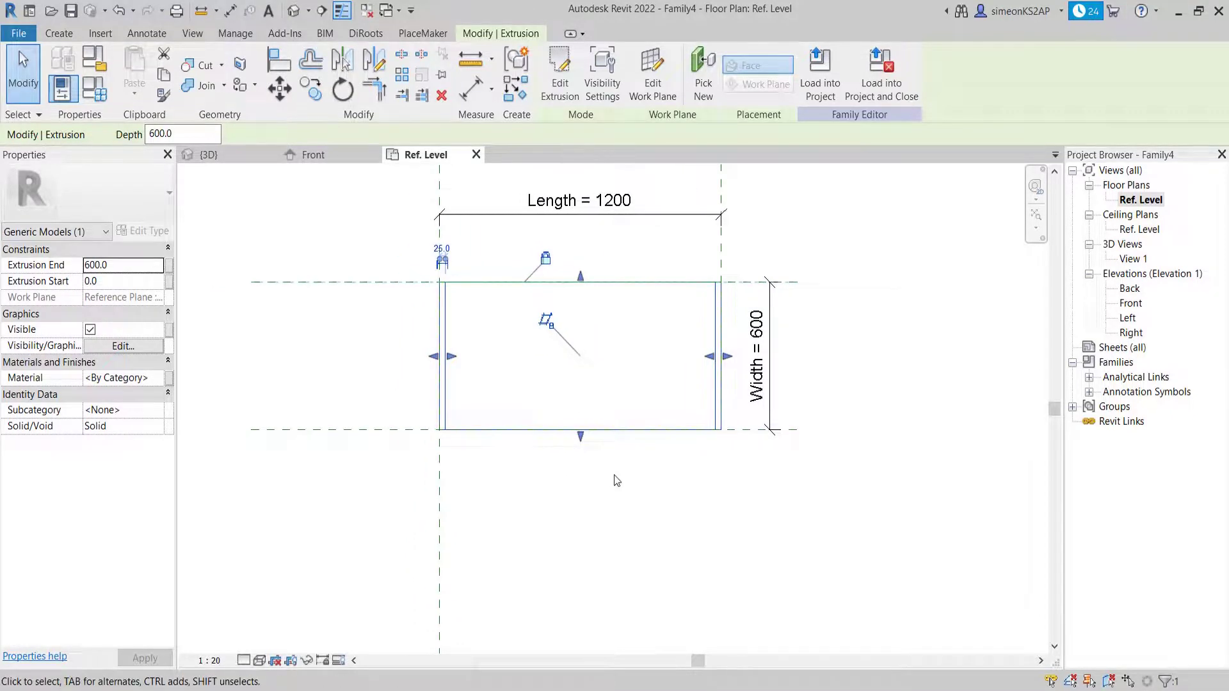
click(616, 480)
scroll(526, 474, down, 1)
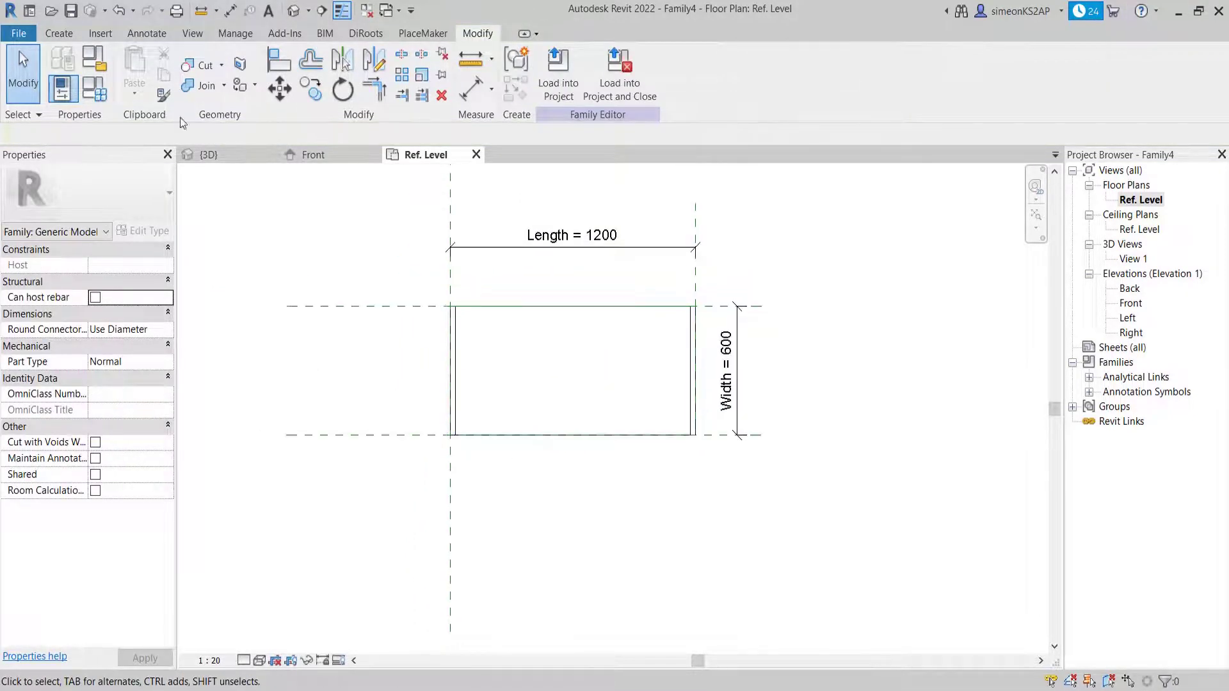
Draw a horizontal reference plane about 50 mm above the lower reference plane across the body and end the command.
click(66, 34)
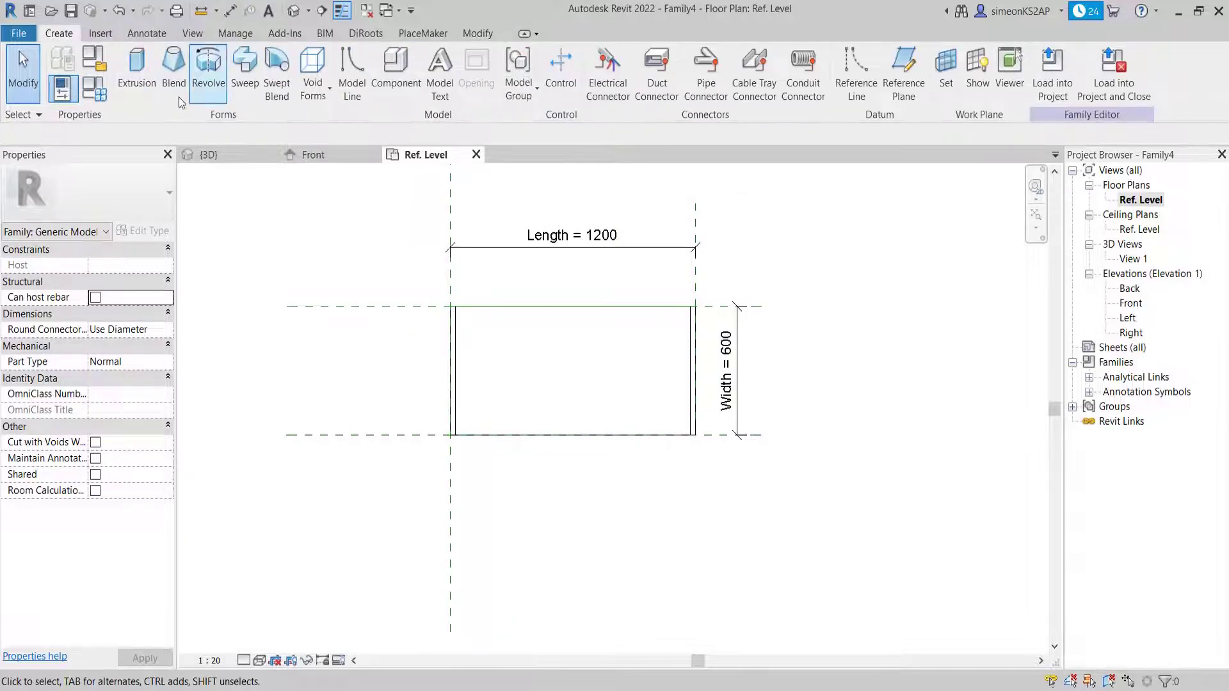
click(903, 72)
scroll(322, 426, up, 2)
middle_drag(322, 426, 349, 371)
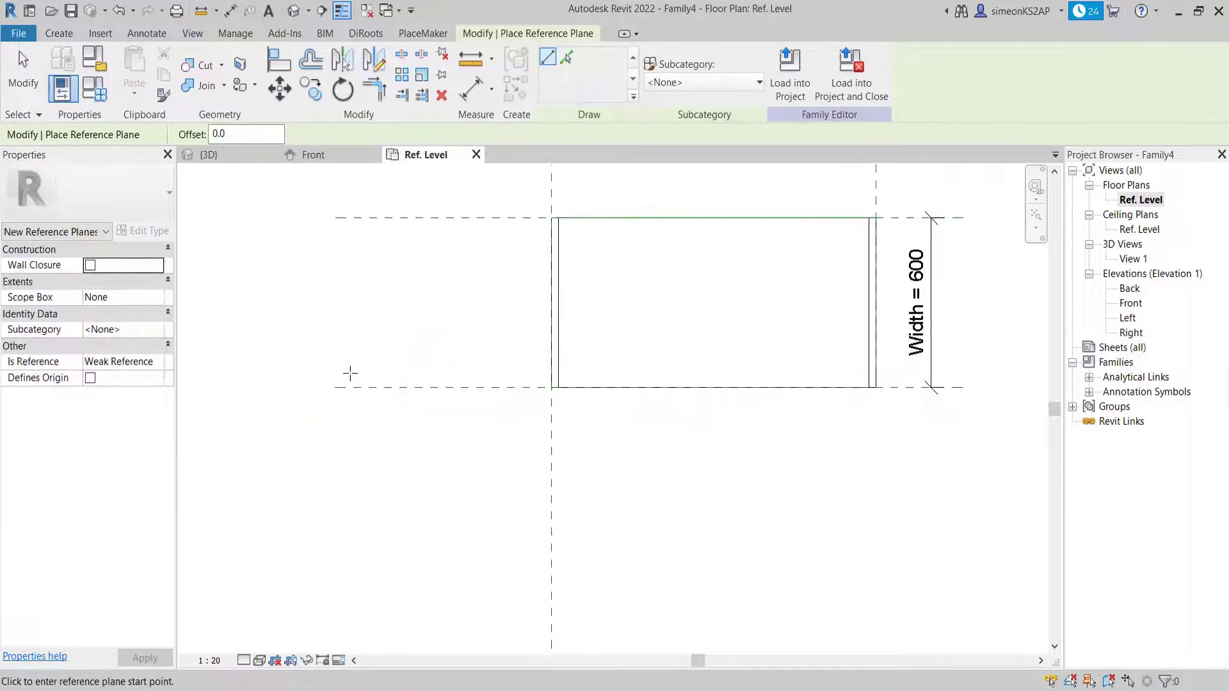
scroll(694, 373, down, 2)
middle_drag(694, 373, 573, 431)
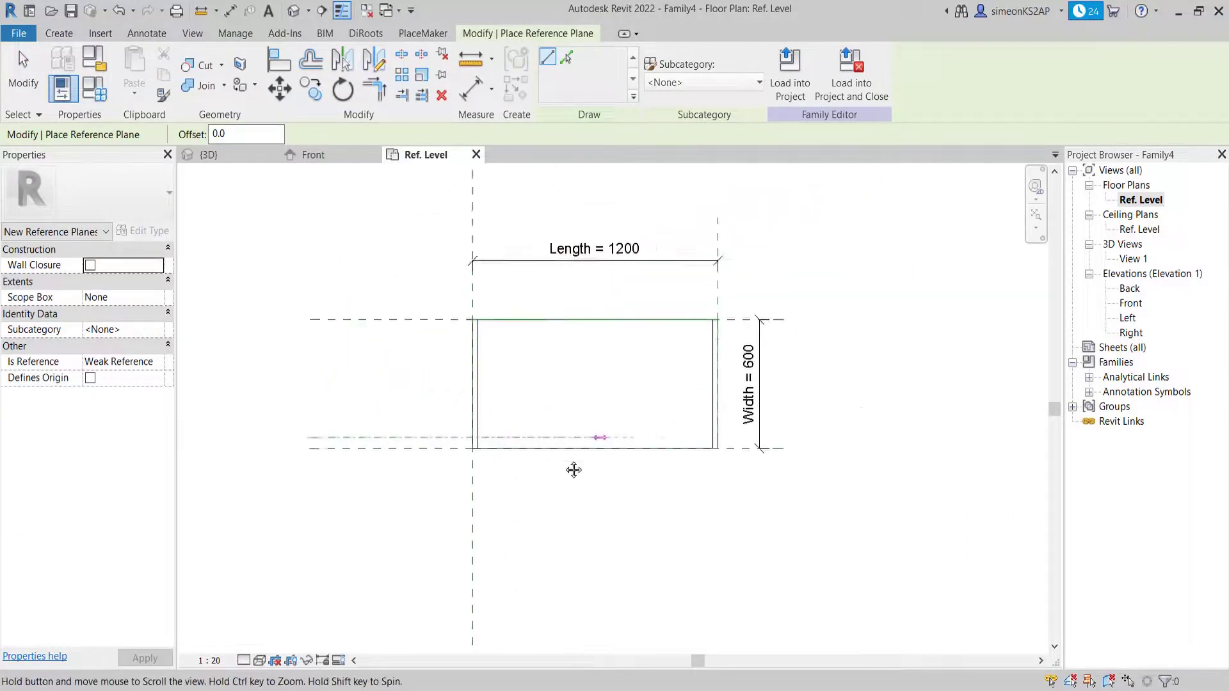
scroll(679, 448, up, 1)
click(815, 455)
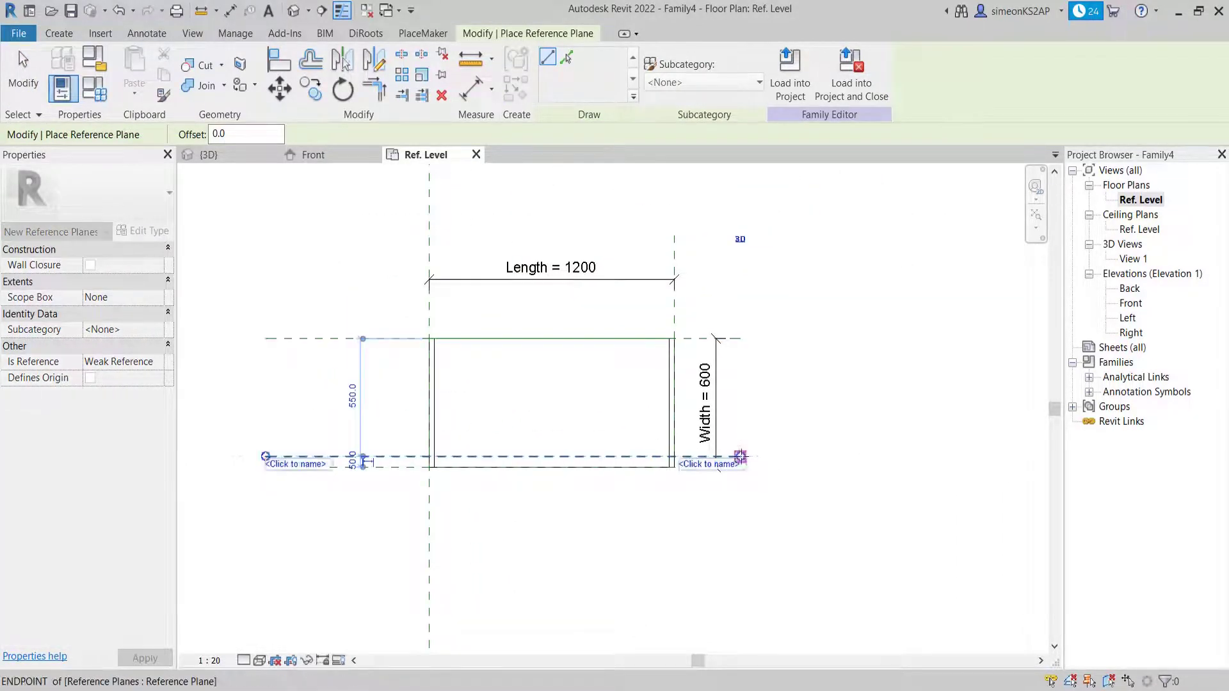
right_click(811, 390)
click(845, 386)
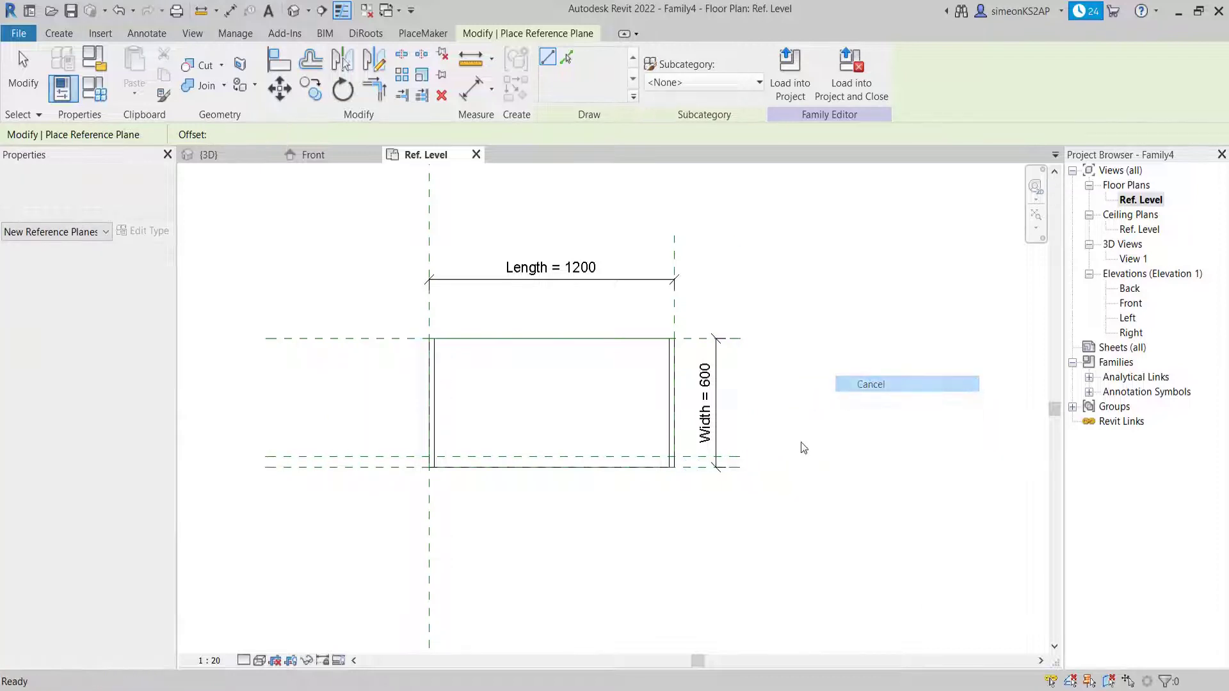
Place an aligned dimension between the new horizontal reference plane and the lower reference plane, and end the command.
middle_drag(760, 507, 791, 425)
middle_drag(383, 365, 361, 424)
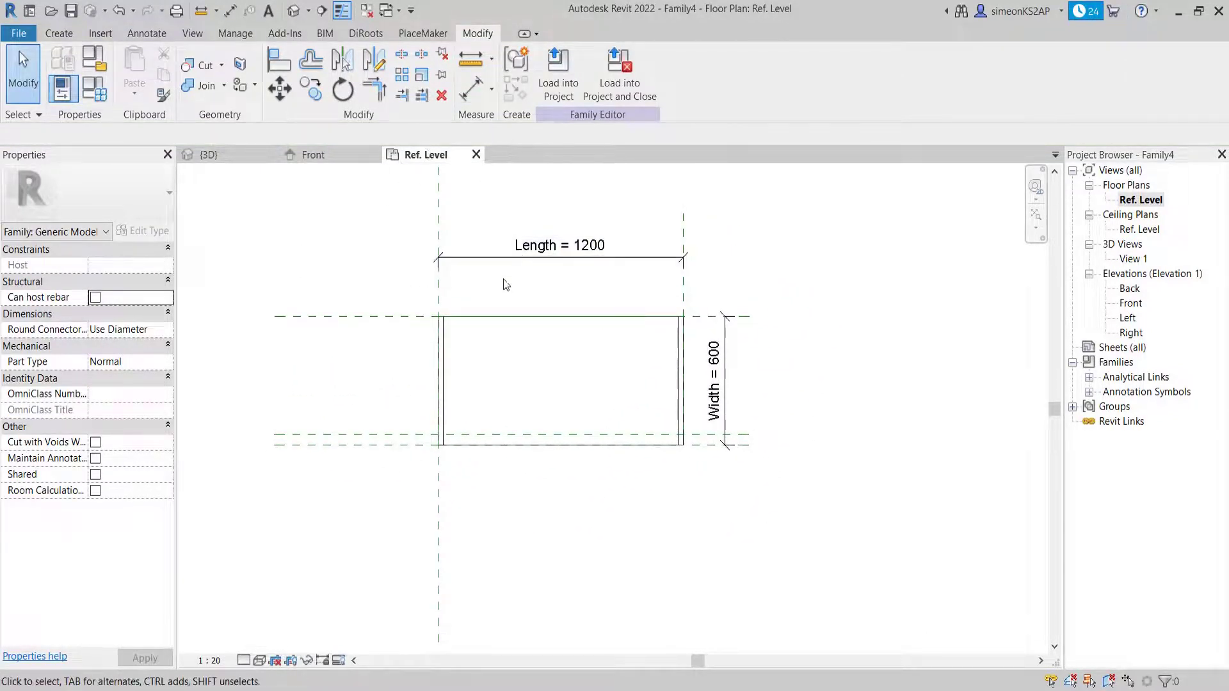
middle_drag(411, 470, 484, 423)
click(472, 89)
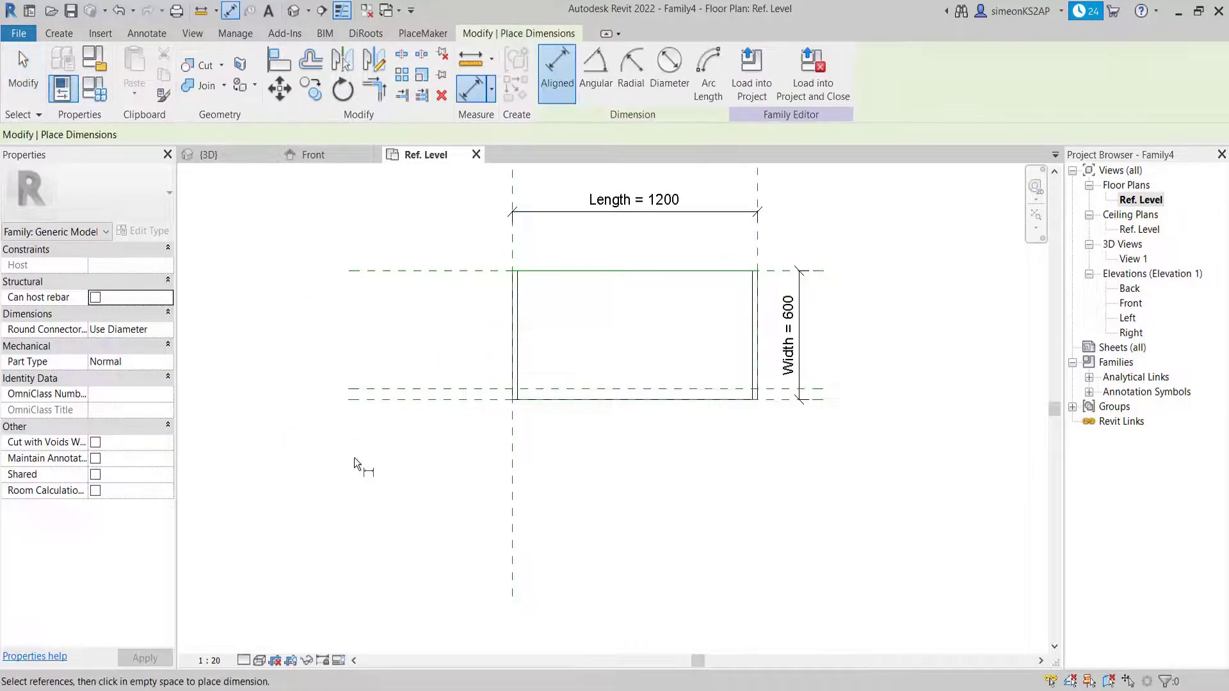
scroll(355, 461, up, 2)
click(483, 355)
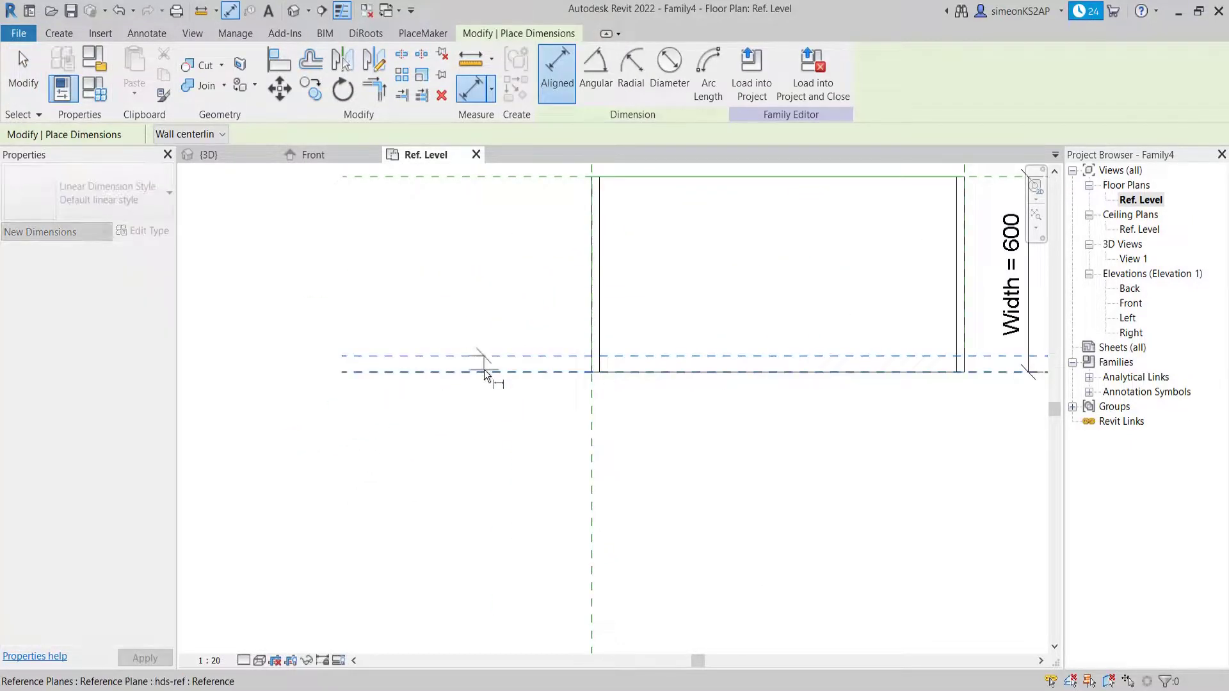
click(483, 371)
click(470, 448)
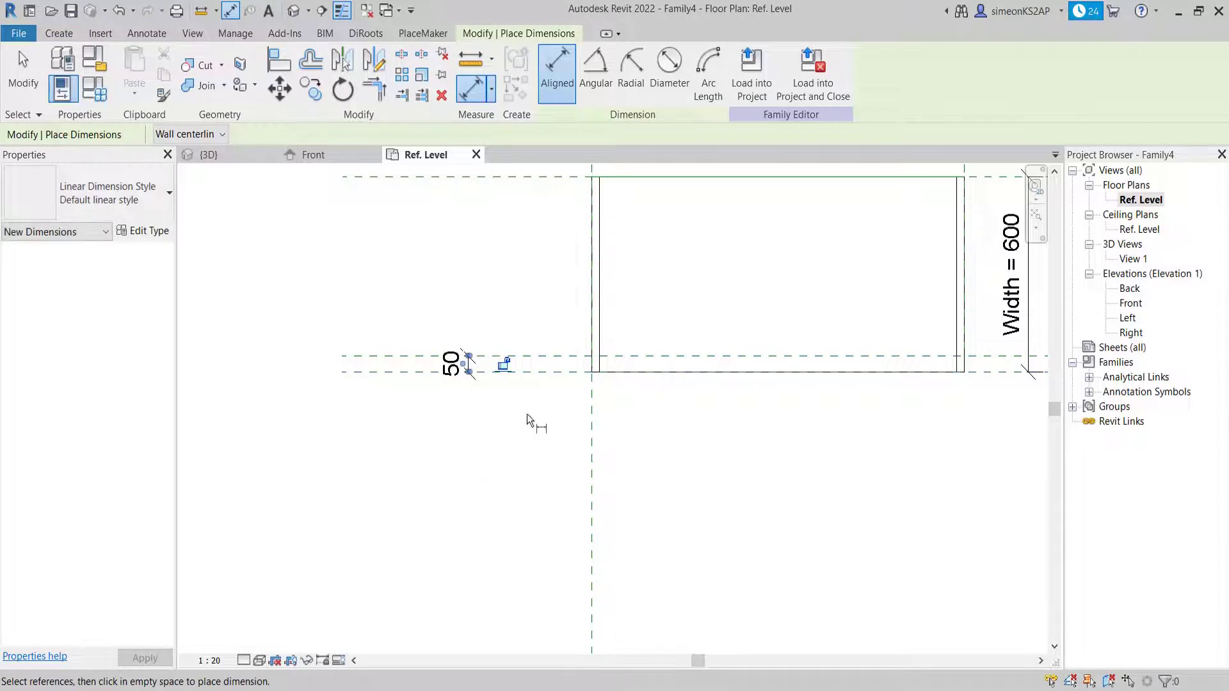
middle_drag(530, 417, 421, 463)
scroll(420, 463, up, 1)
right_click(420, 464)
key(Escape)
right_click(431, 459)
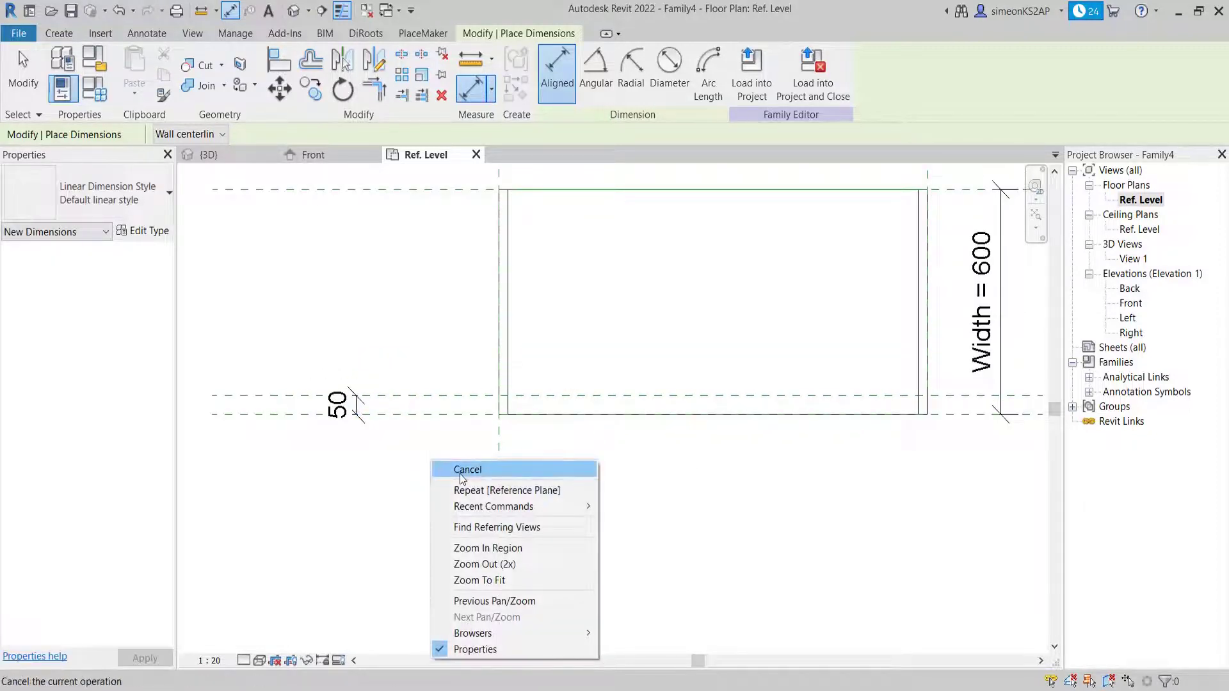
click(448, 470)
Set the distance between the new horizontal reference plane and the lower reference plane to 25 mm.
scroll(461, 425, up, 1)
click(474, 414)
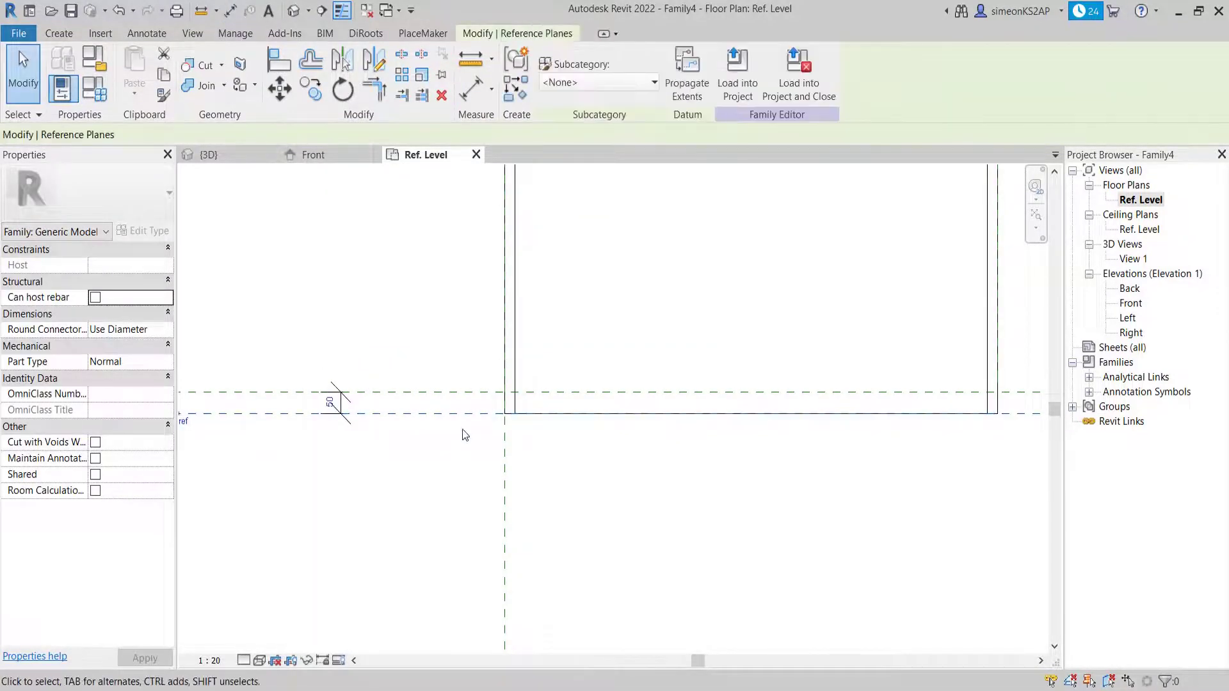
click(438, 450)
click(441, 393)
scroll(326, 416, up, 1)
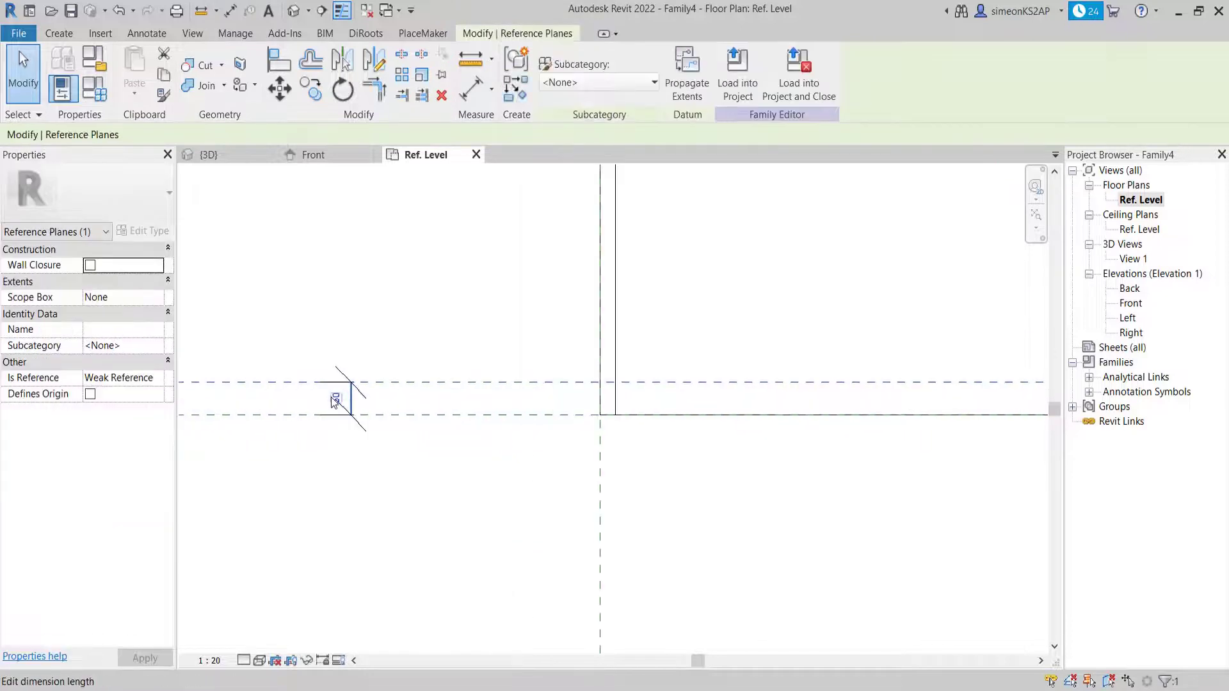
click(331, 399)
text(25)
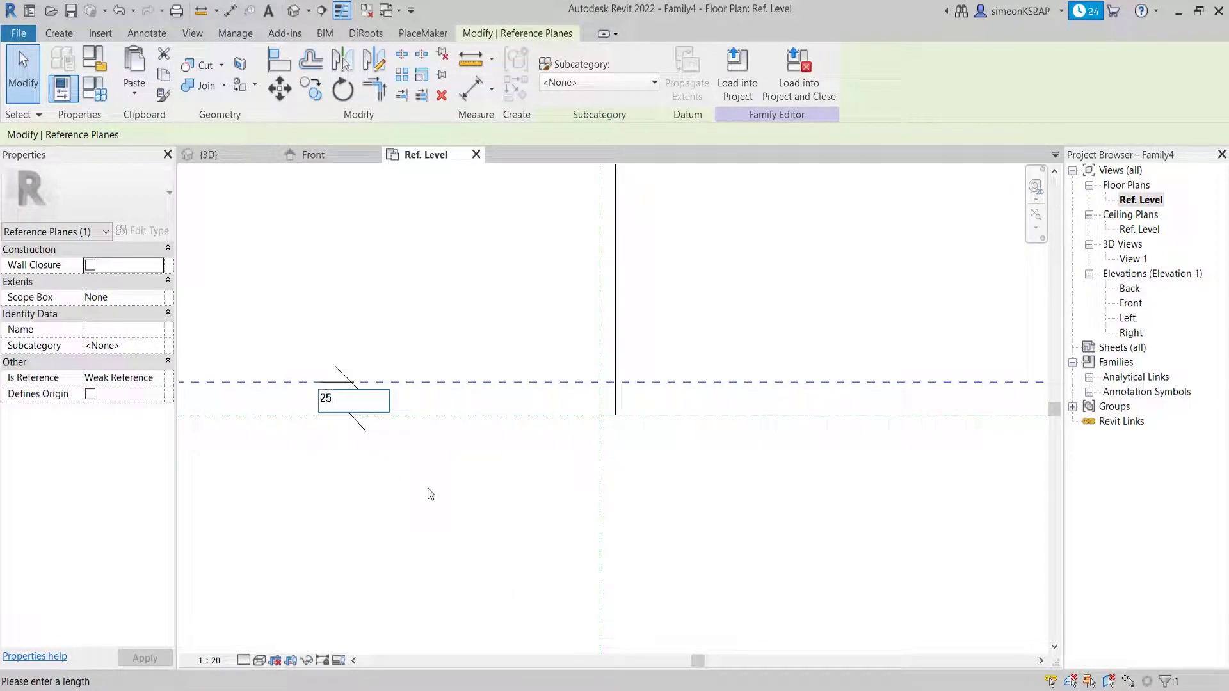
key(Return)
click(431, 493)
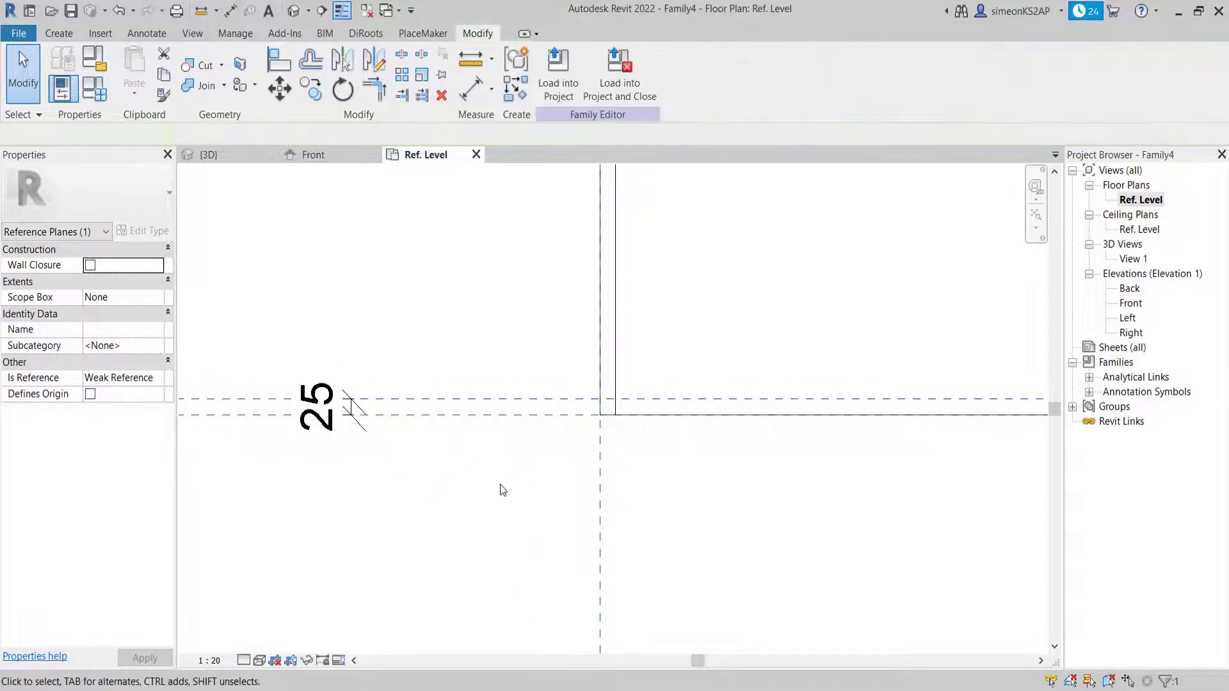
Lock the 25 mm dimension between the two lower horizontal reference planes and clear the selection.
scroll(469, 418, down, 2)
scroll(382, 419, up, 2)
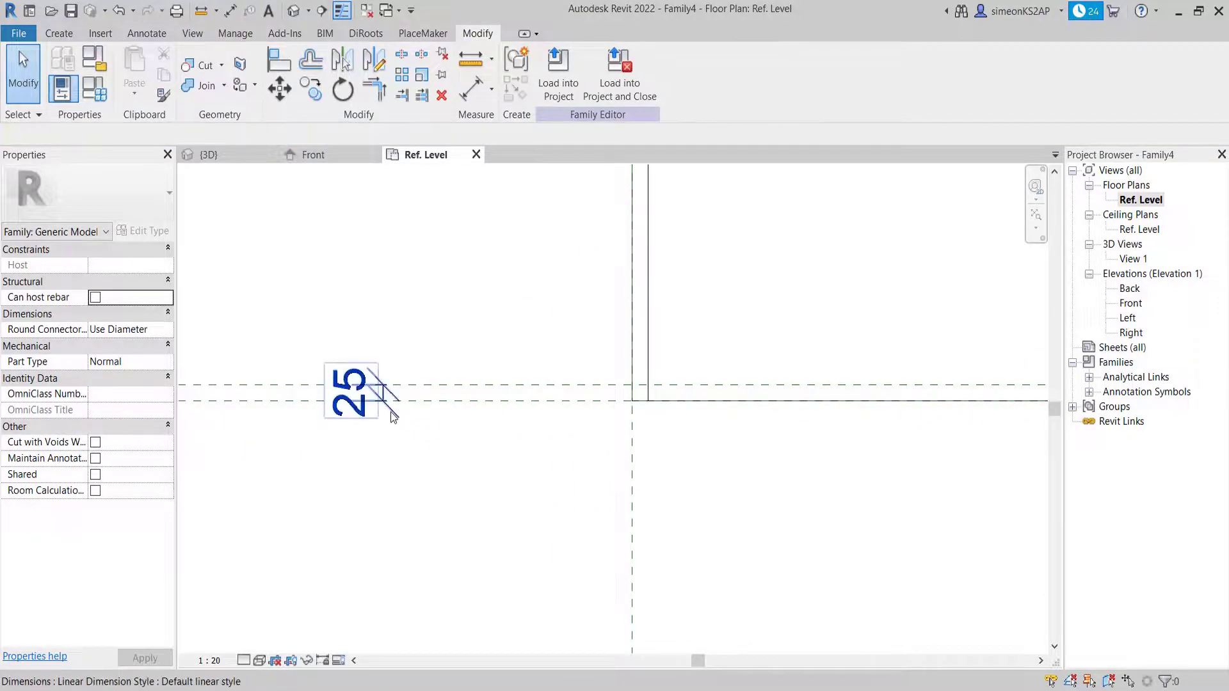
click(388, 411)
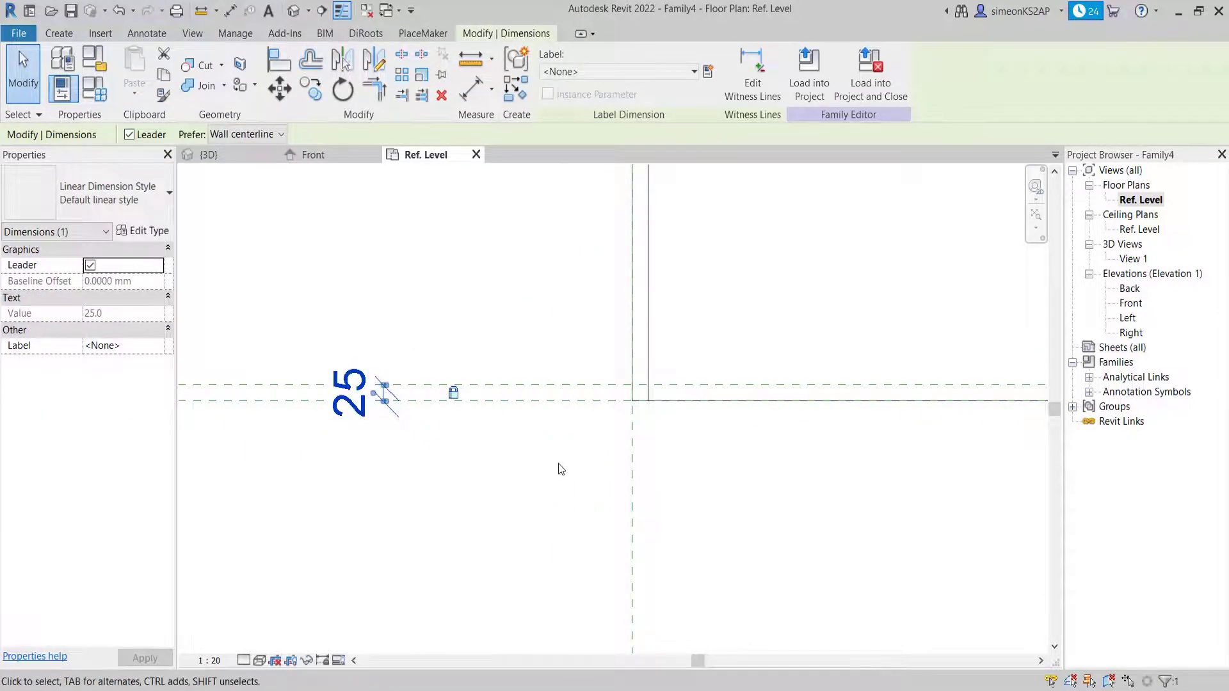
scroll(557, 467, down, 2)
click(554, 489)
scroll(536, 490, down, 1)
scroll(535, 491, down, 2)
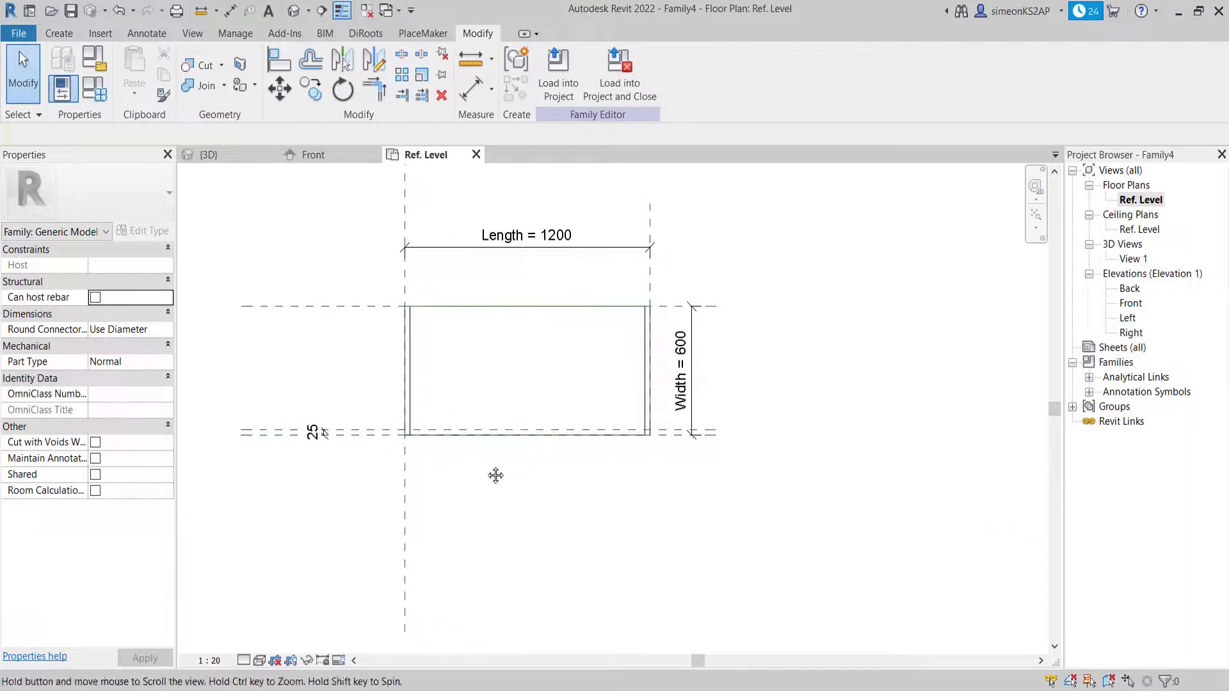
Pull the body extrusion's lower edge to the 25 mm offset reference plane, 575 mm deep, and lock it there.
click(647, 357)
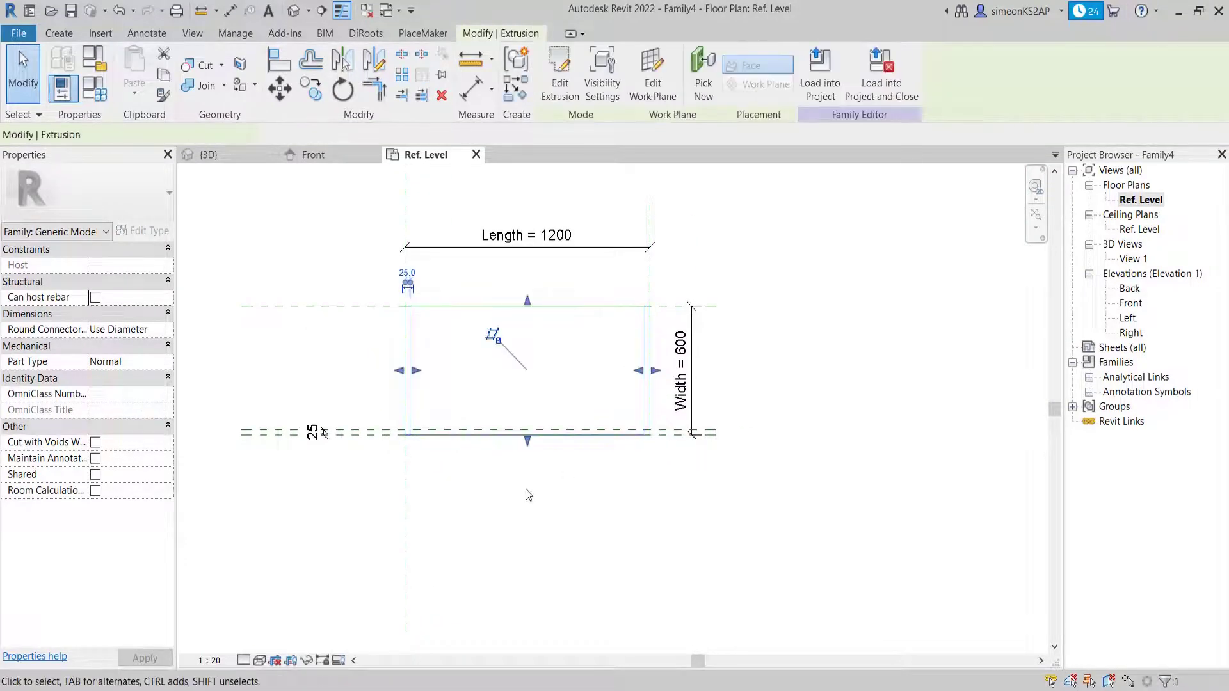
scroll(525, 487, up, 2)
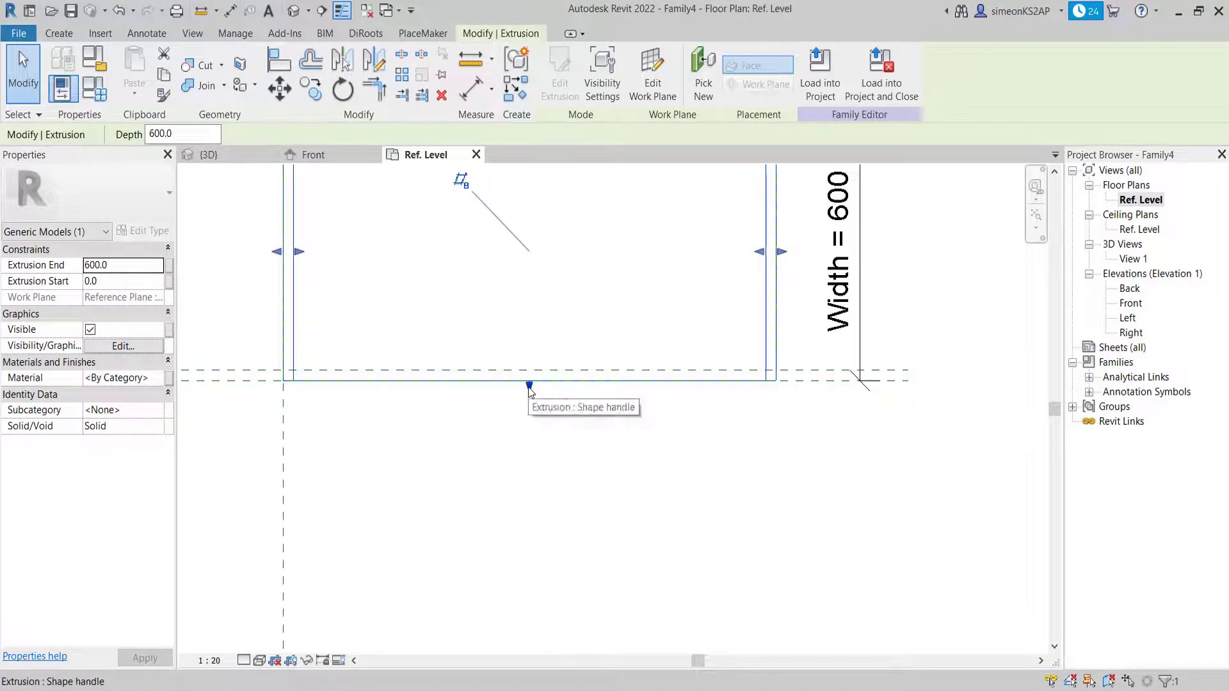
drag(529, 388, 592, 461)
scroll(538, 374, up, 2)
scroll(592, 461, down, 2)
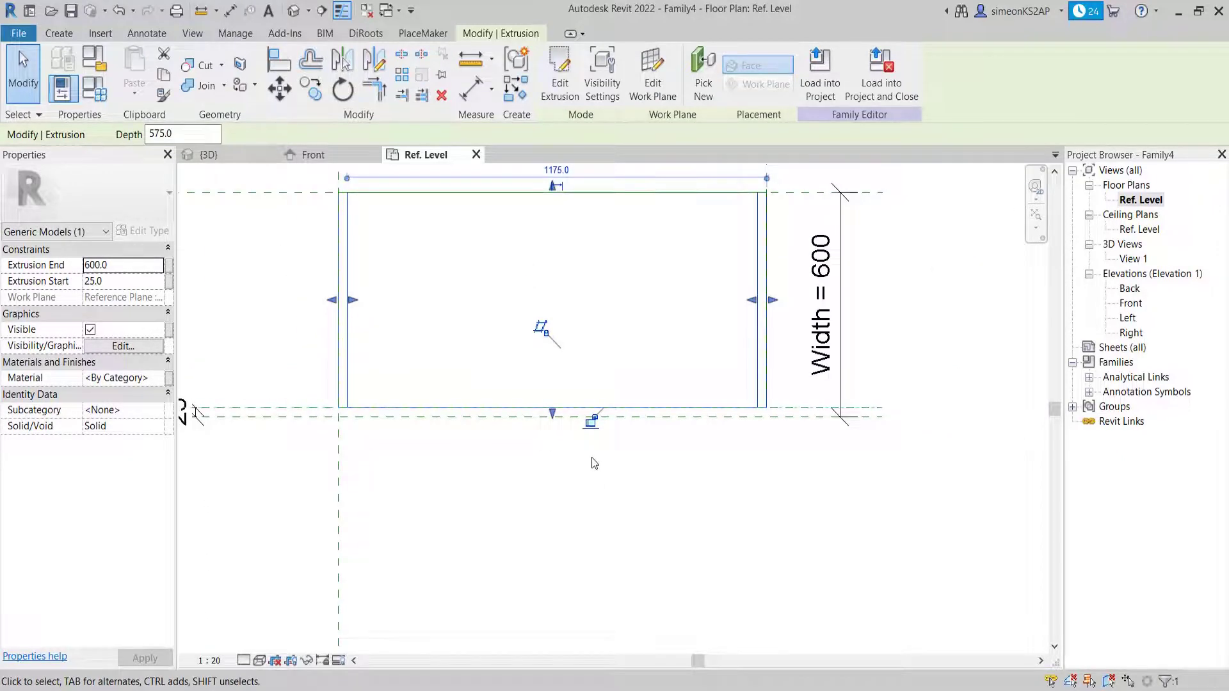
scroll(592, 427, up, 2)
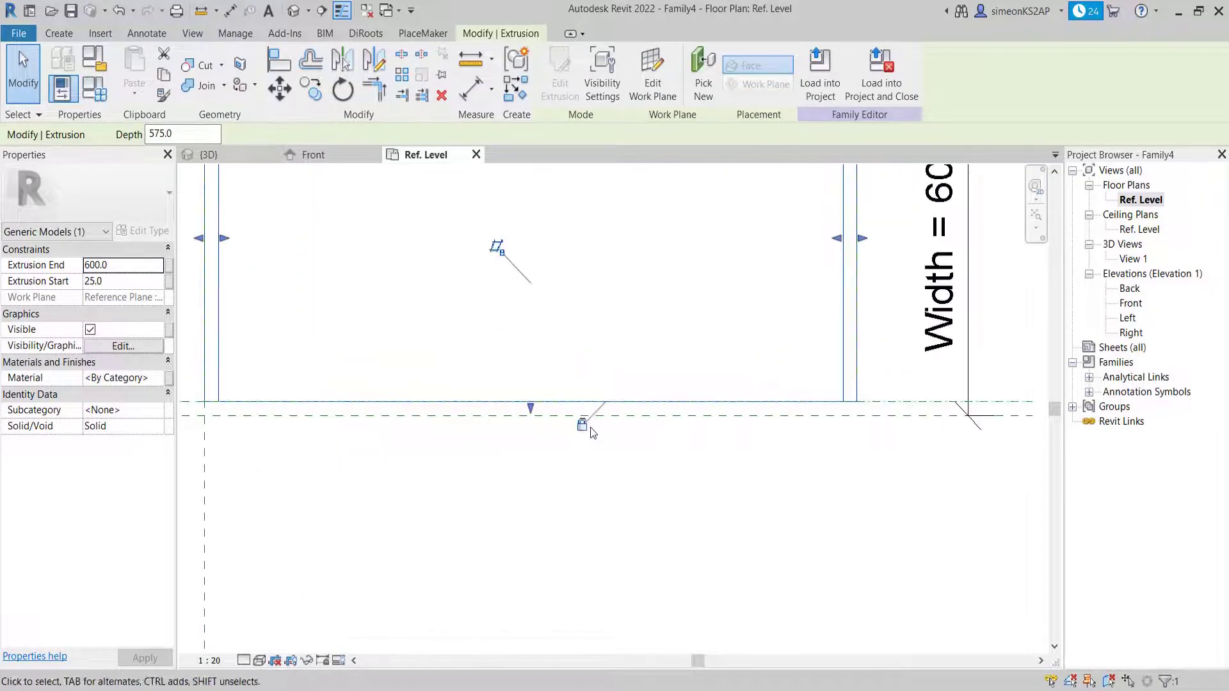
scroll(648, 494, down, 3)
middle_drag(651, 497, 601, 519)
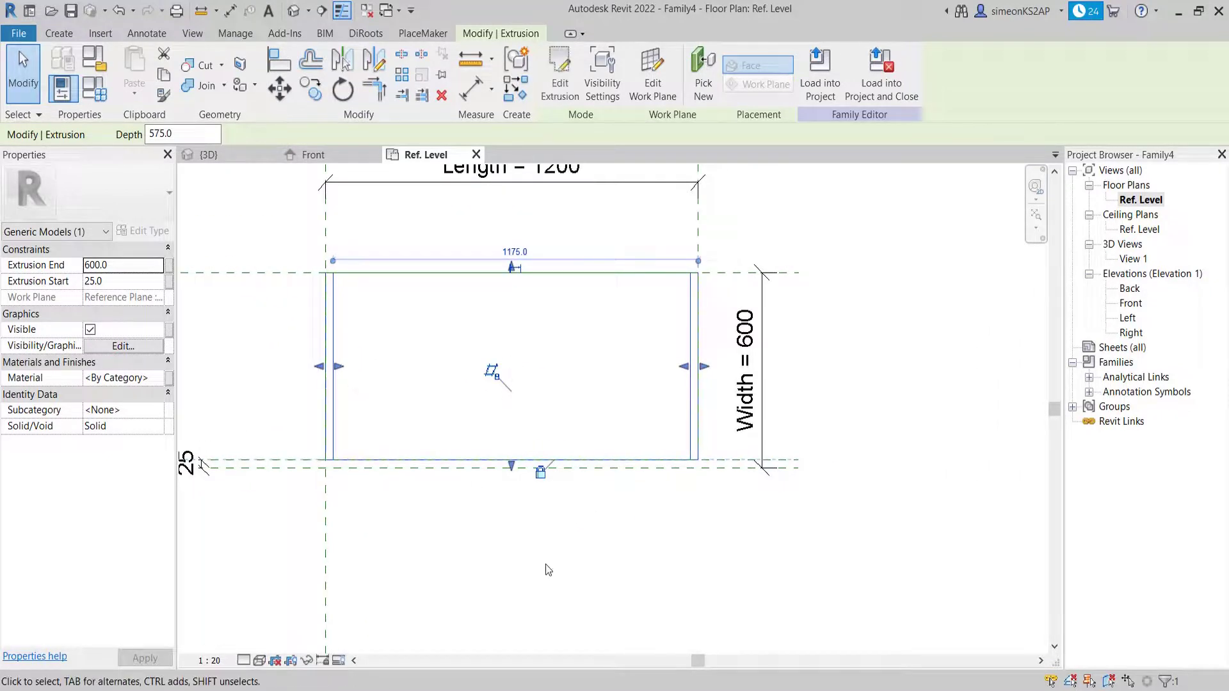
middle_drag(545, 564, 507, 554)
scroll(567, 541, down, 2)
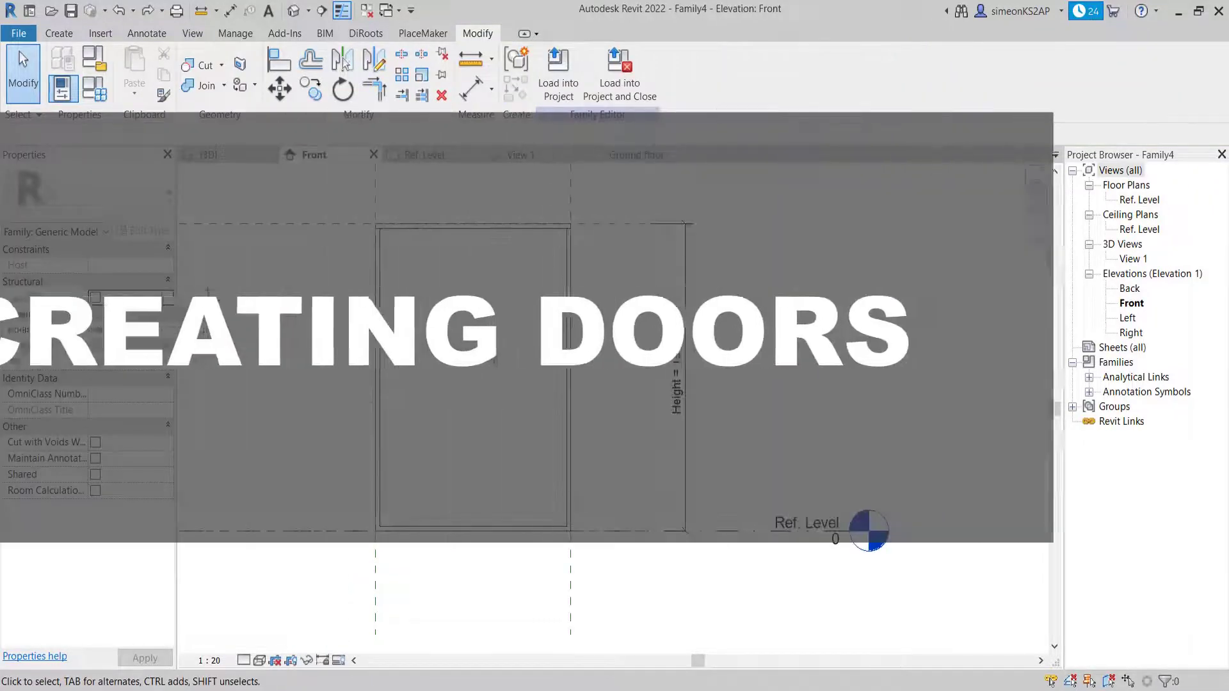
In the Ref. Level plan, select the lowest horizontal reference plane and examine its name.
middle_drag(542, 246, 547, 273)
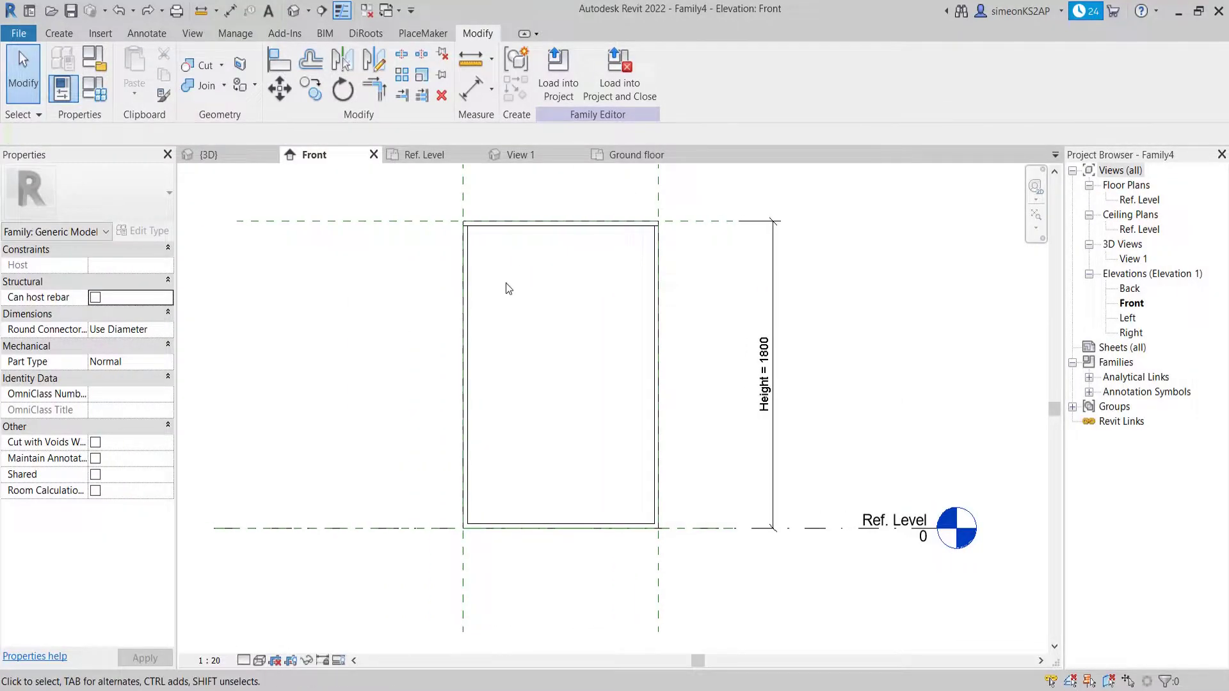
click(427, 157)
middle_drag(388, 496, 379, 437)
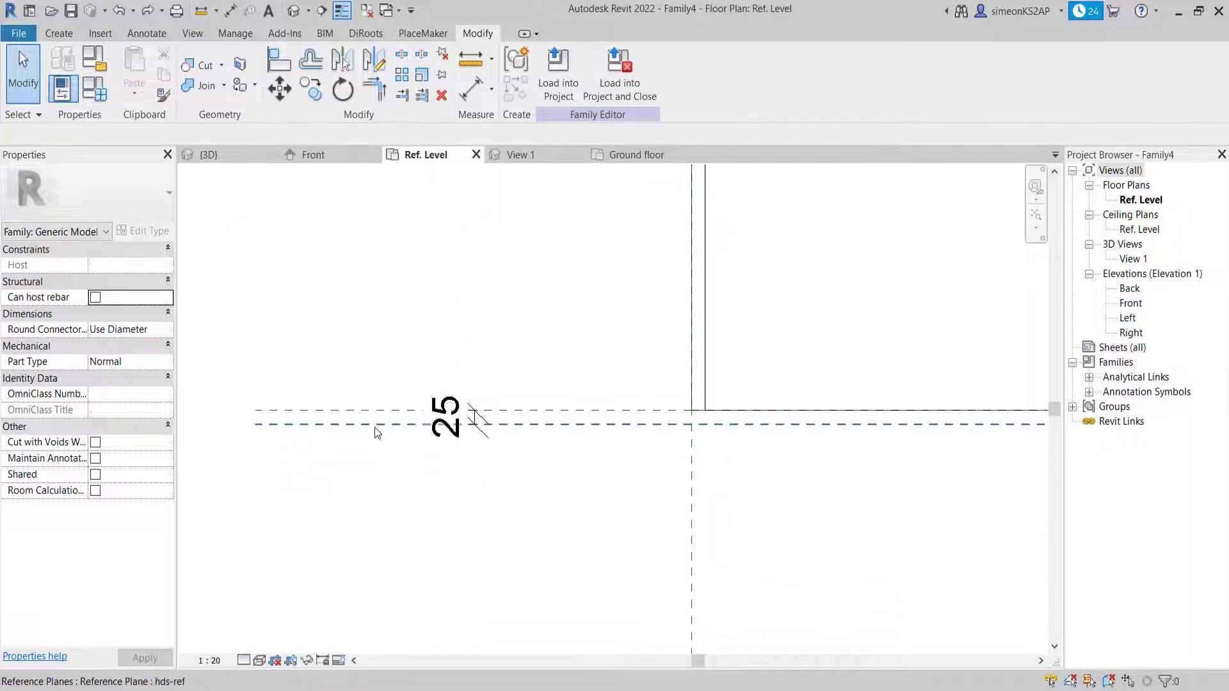
click(367, 424)
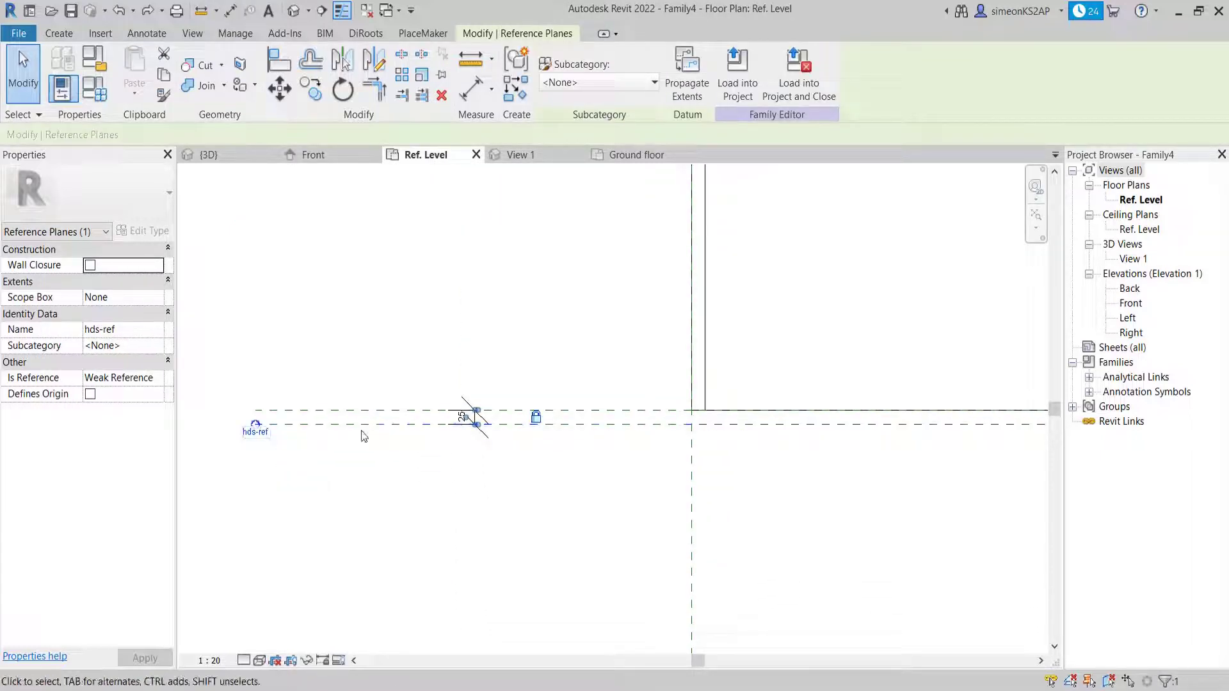
scroll(285, 442, up, 2)
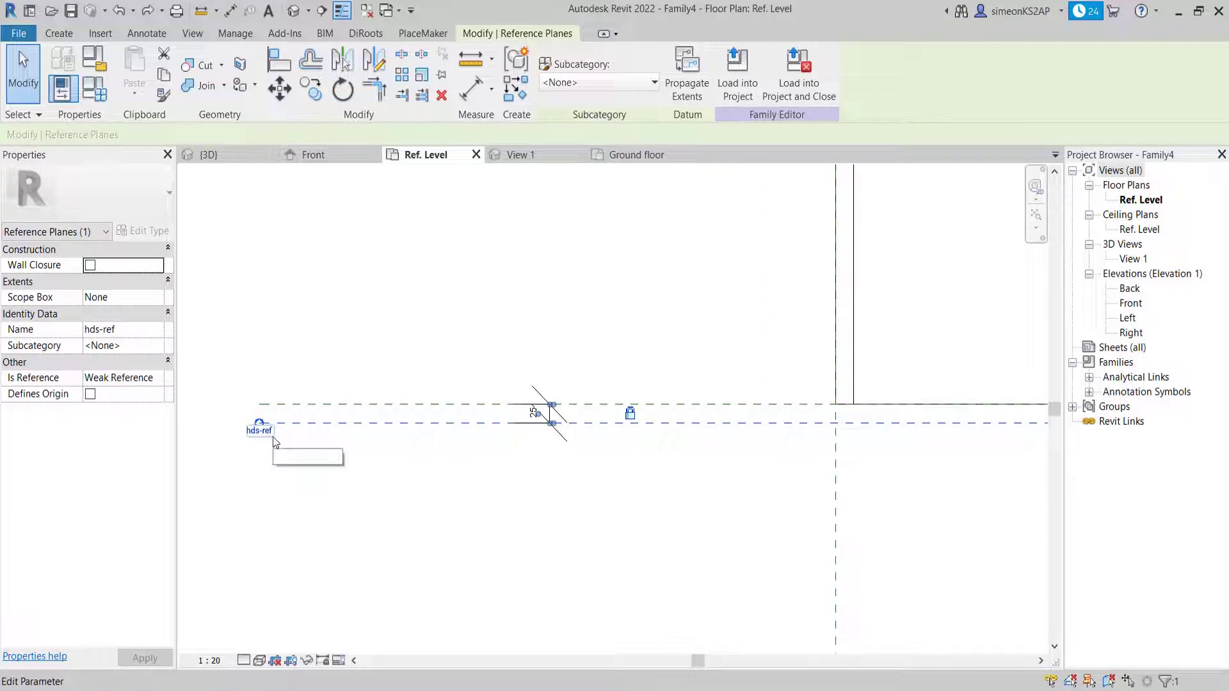
scroll(461, 451, down, 2)
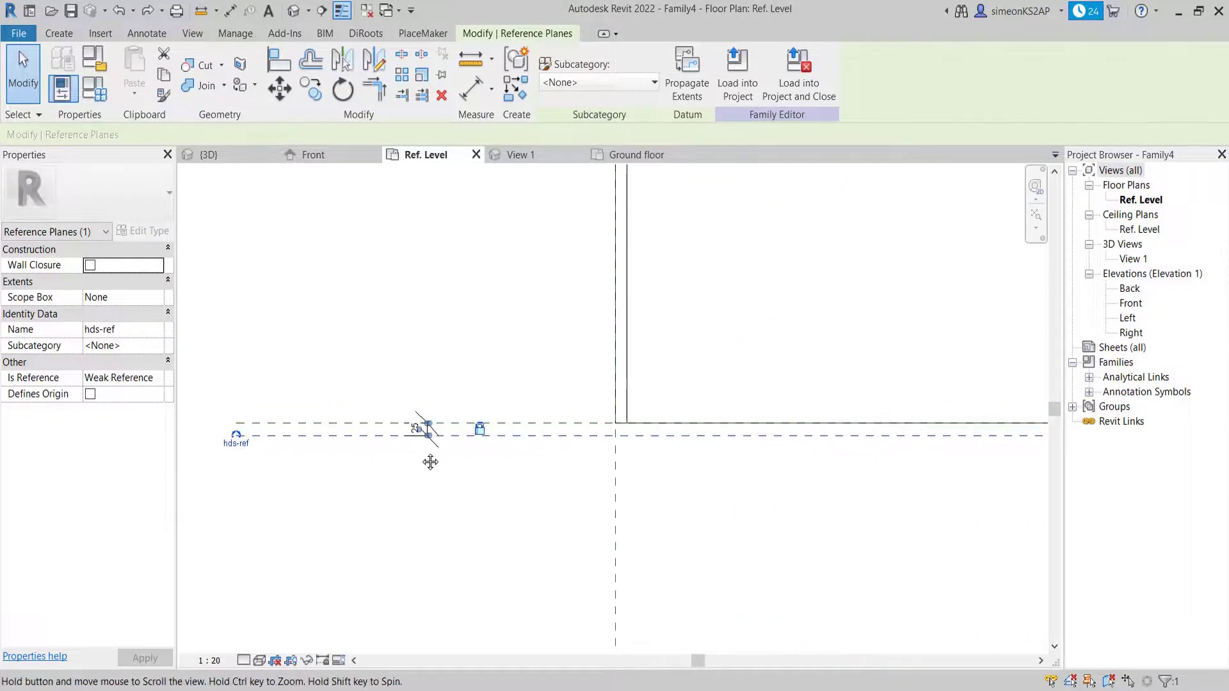
middle_drag(551, 443, 735, 347)
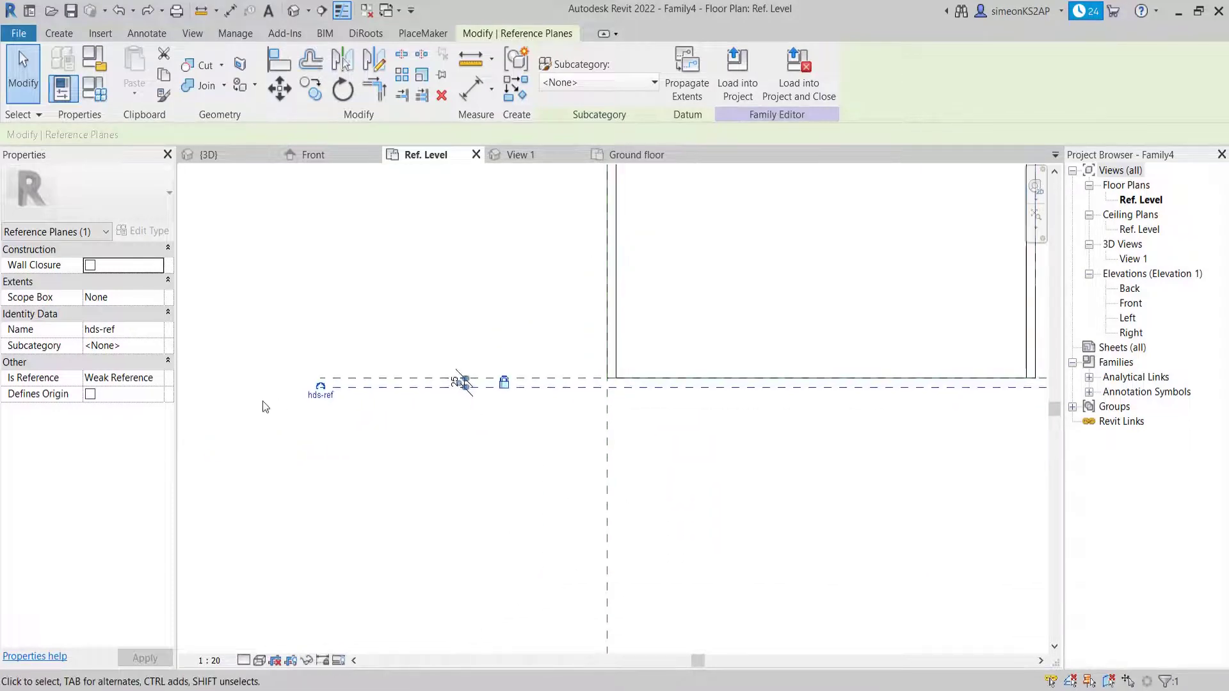
scroll(262, 401, up, 2)
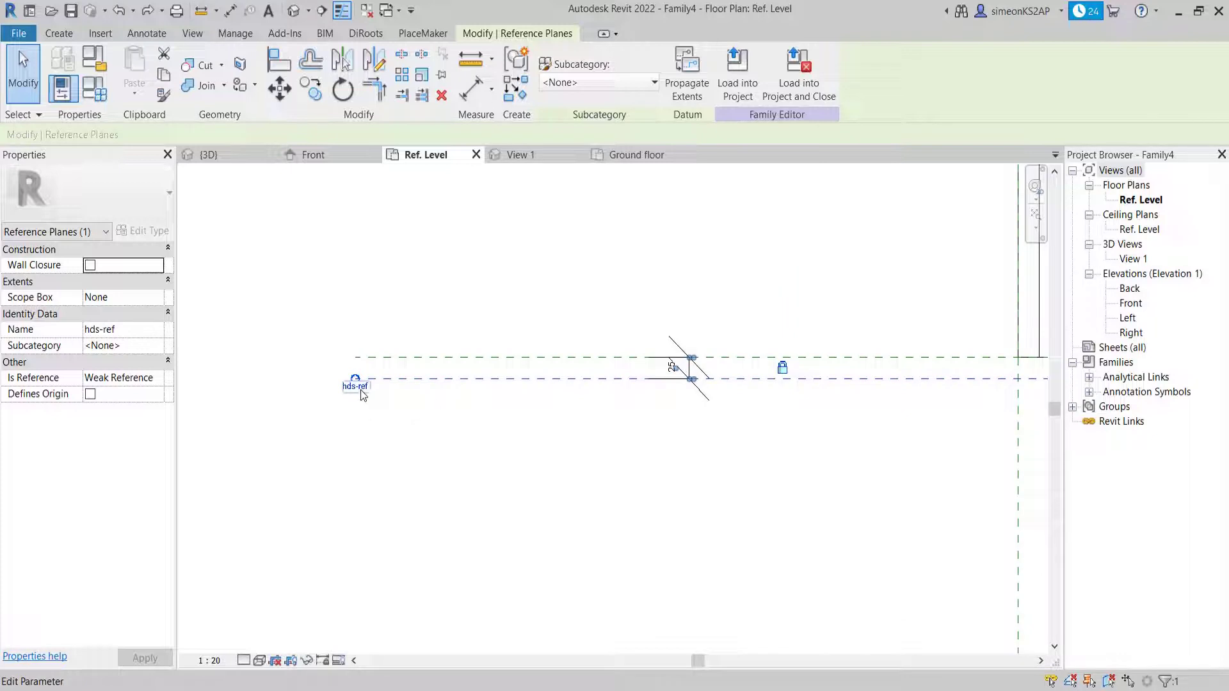
scroll(502, 392, down, 1)
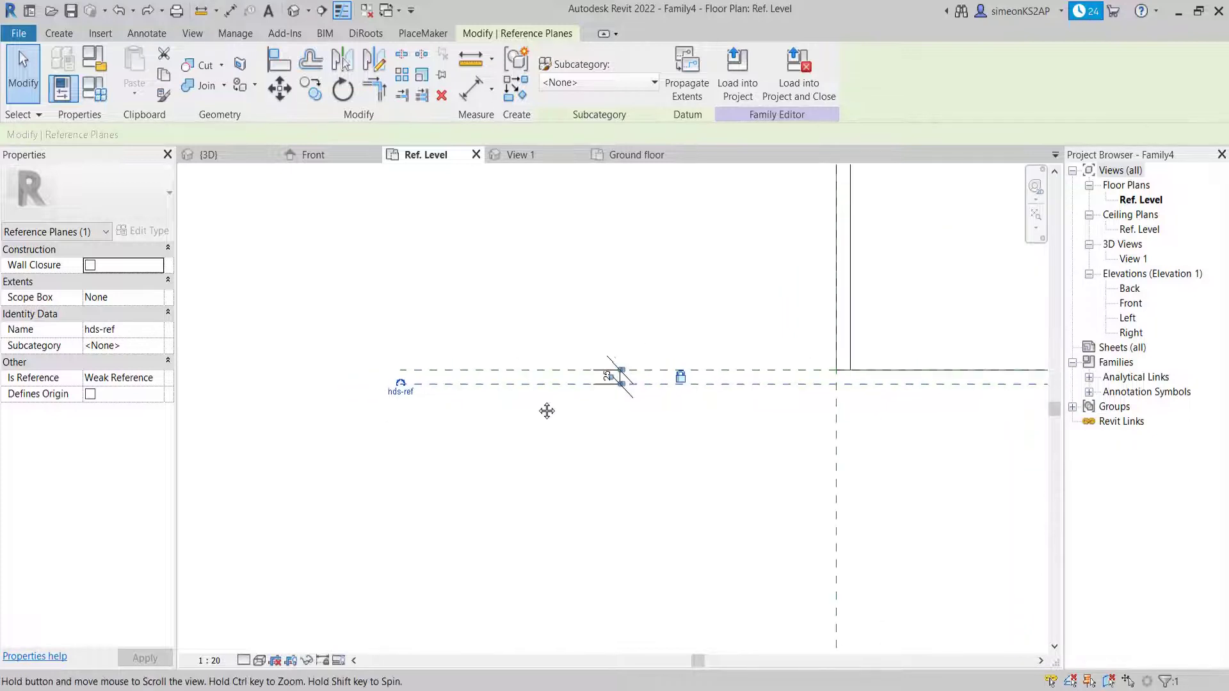
middle_drag(547, 410, 440, 472)
middle_drag(598, 392, 529, 433)
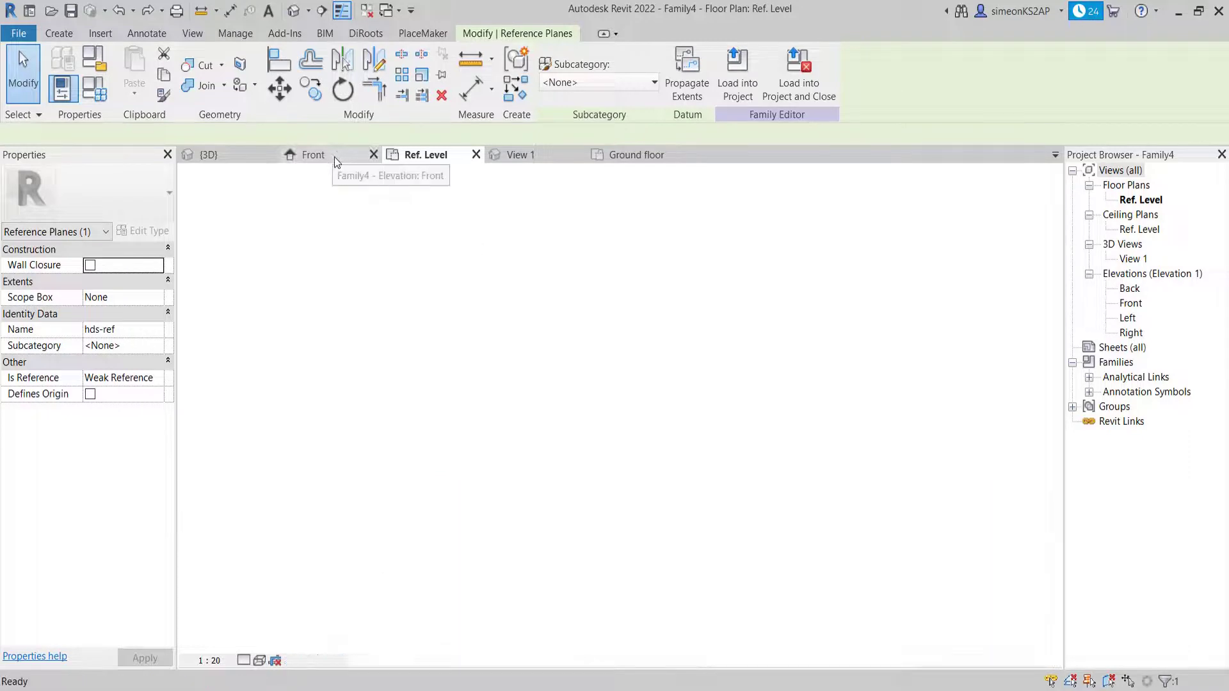
Switch to the Front elevation and clear the reference plane selection.
click(317, 157)
middle_drag(605, 355, 509, 348)
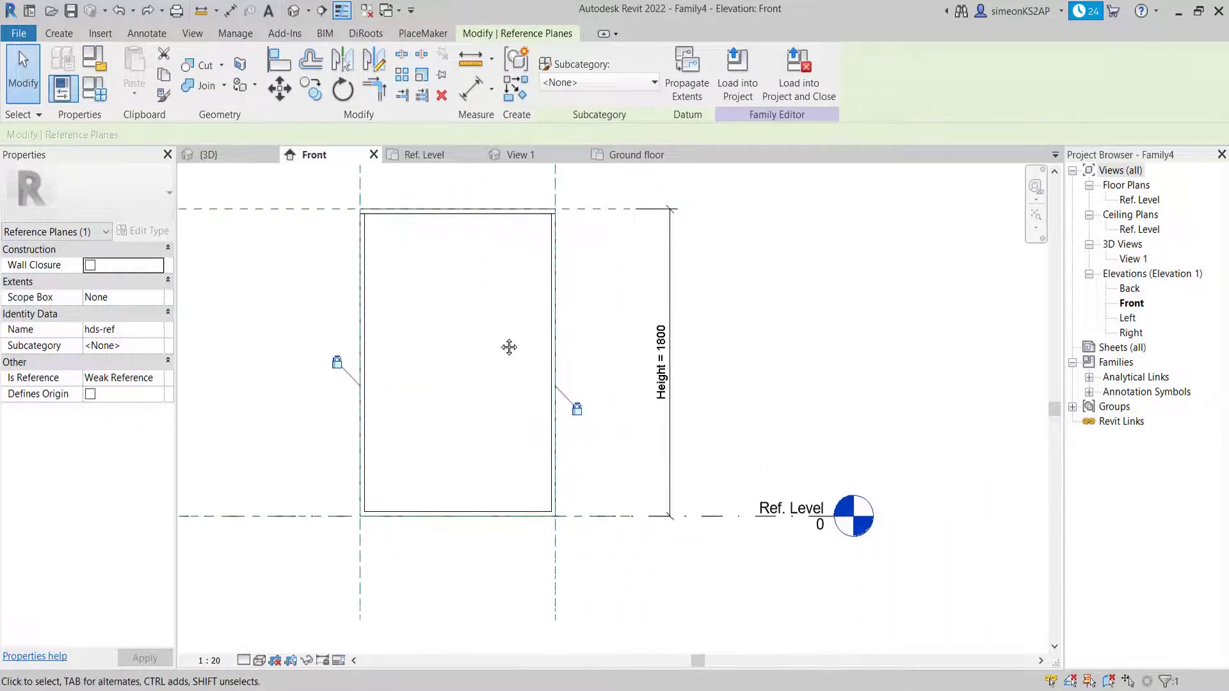
middle_drag(751, 343, 791, 343)
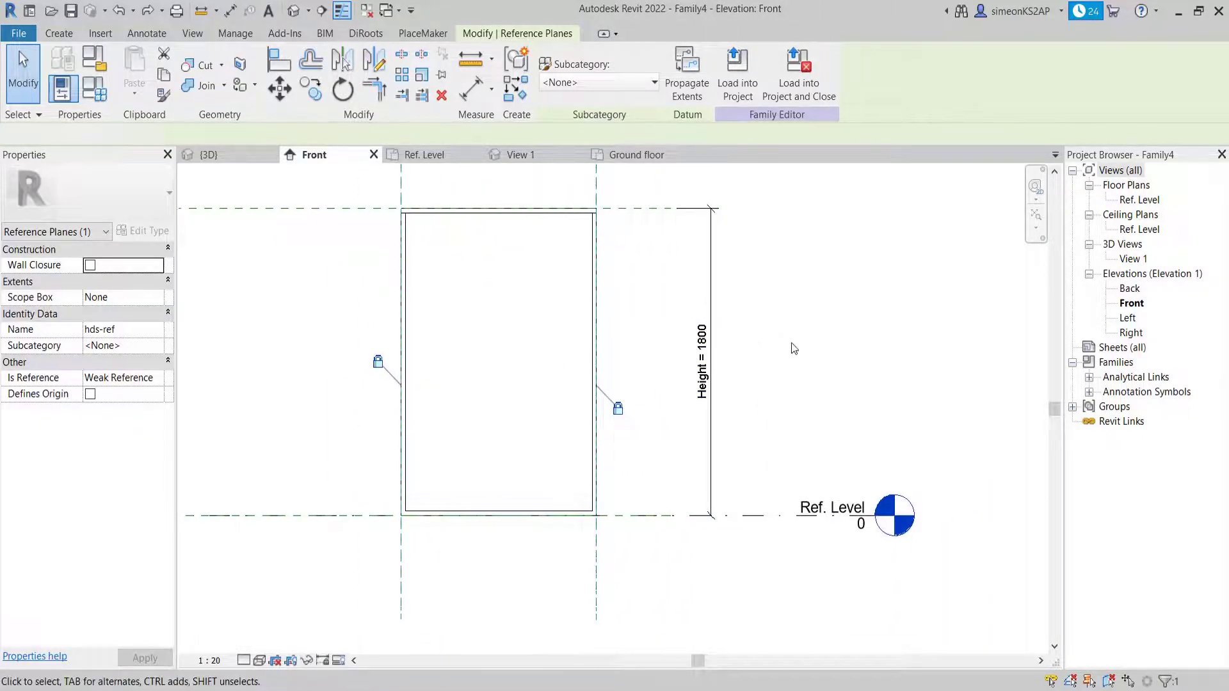
click(794, 320)
right_click(797, 288)
click(825, 299)
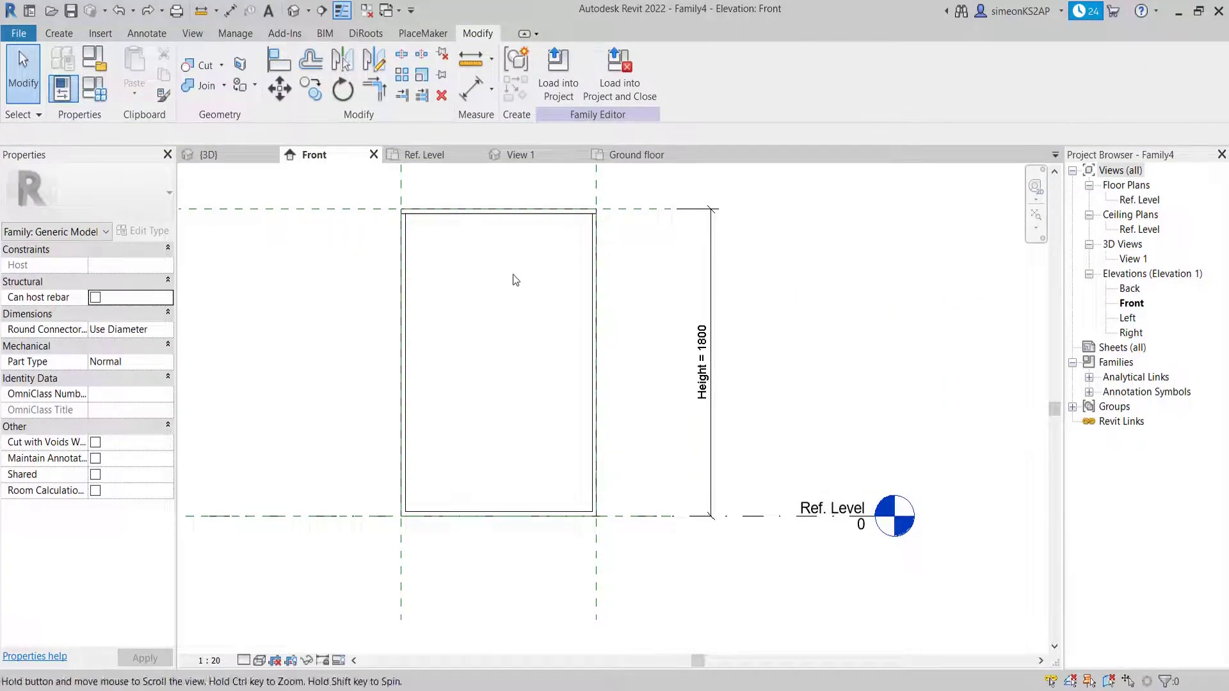
middle_drag(532, 282, 549, 328)
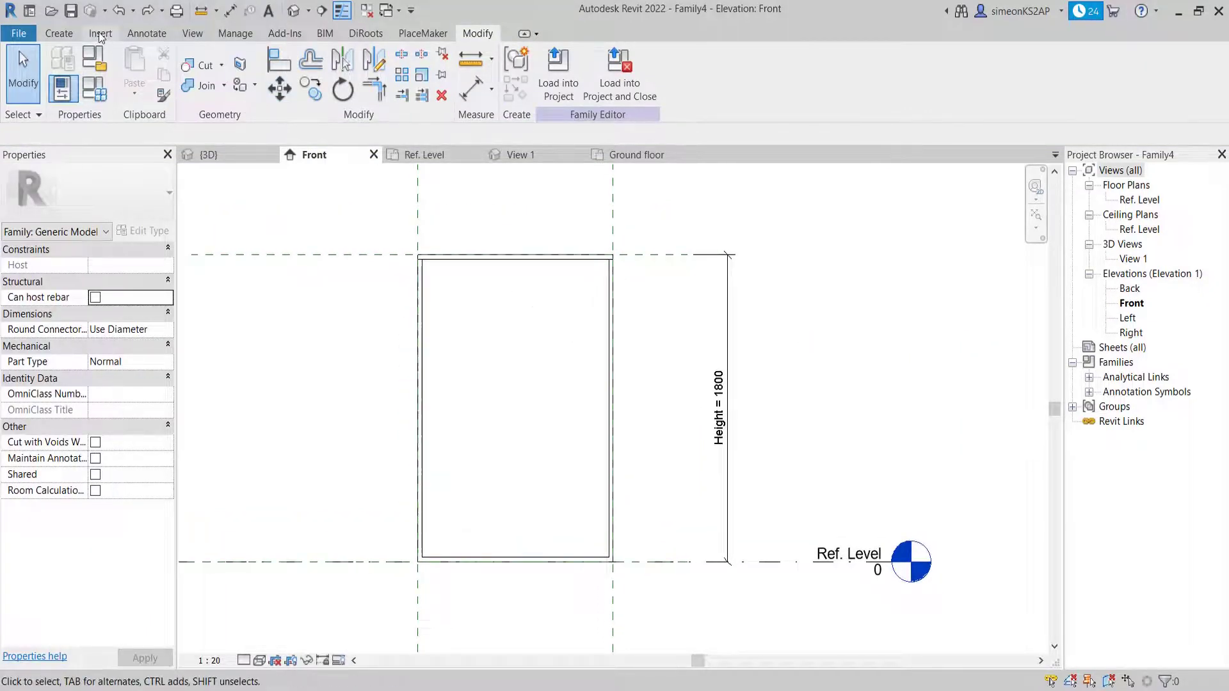
Draw a vertical reference plane from the midpoint of the body's bottom edge to above its top, and end the command.
click(59, 33)
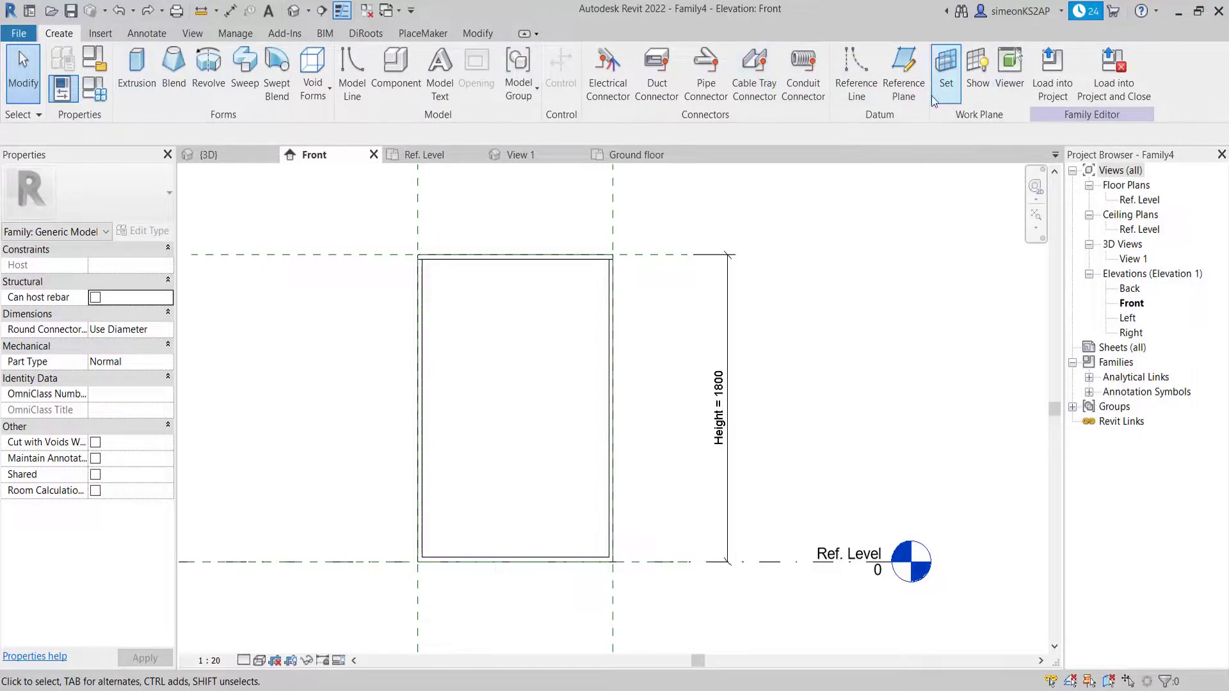
click(904, 76)
scroll(515, 569, up, 2)
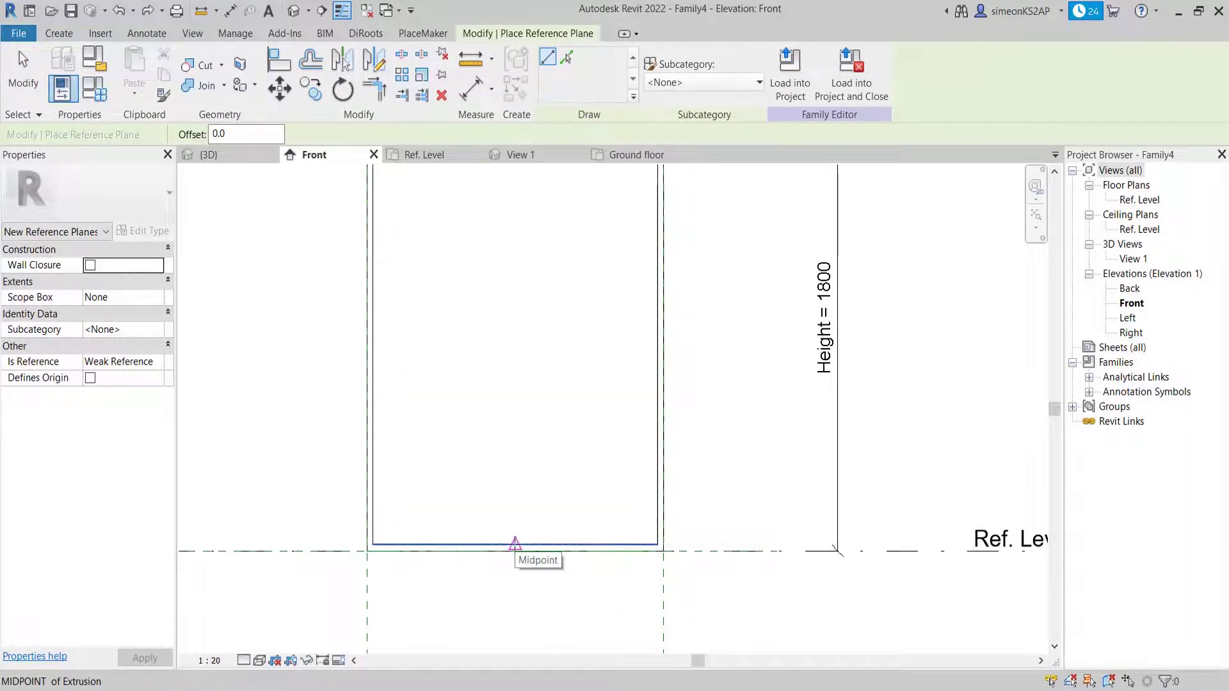
click(515, 551)
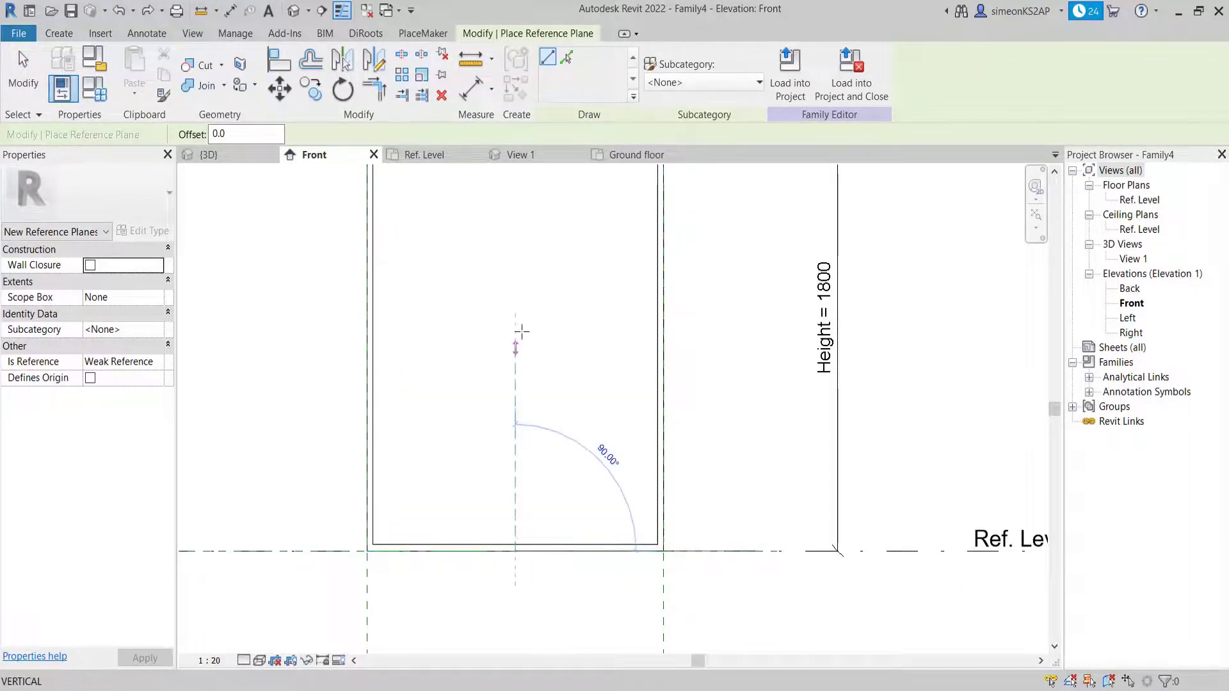
scroll(521, 301, down, 3)
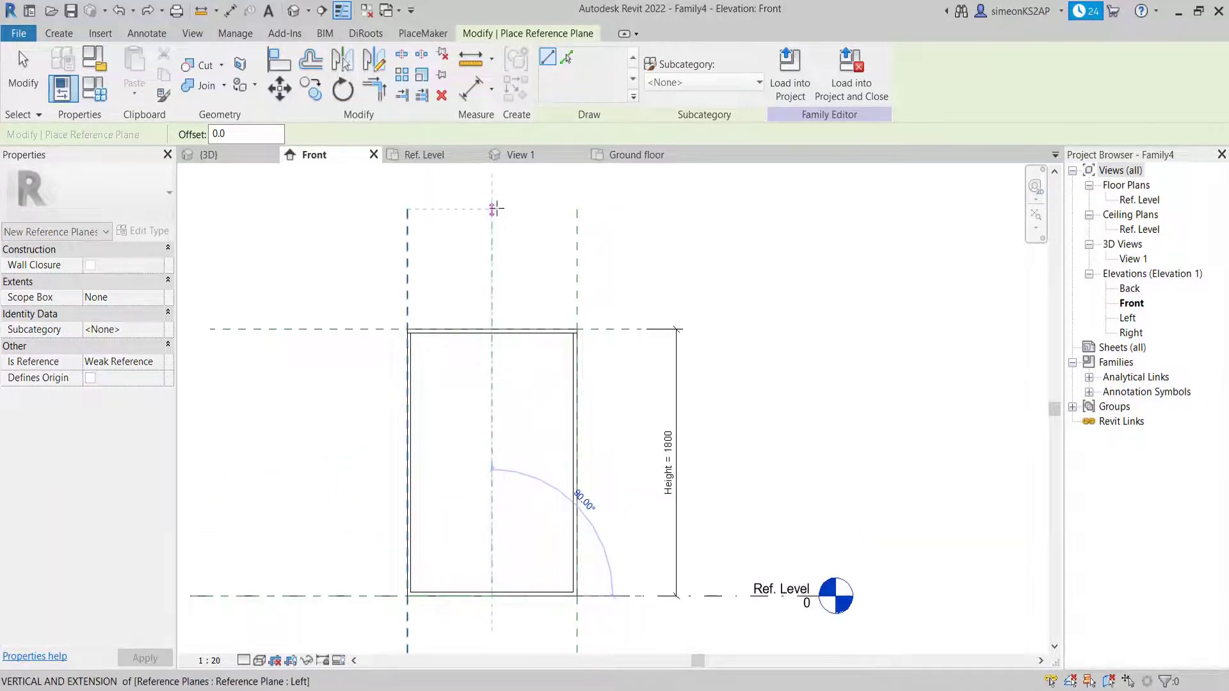
click(492, 210)
right_click(533, 209)
scroll(545, 308, down, 2)
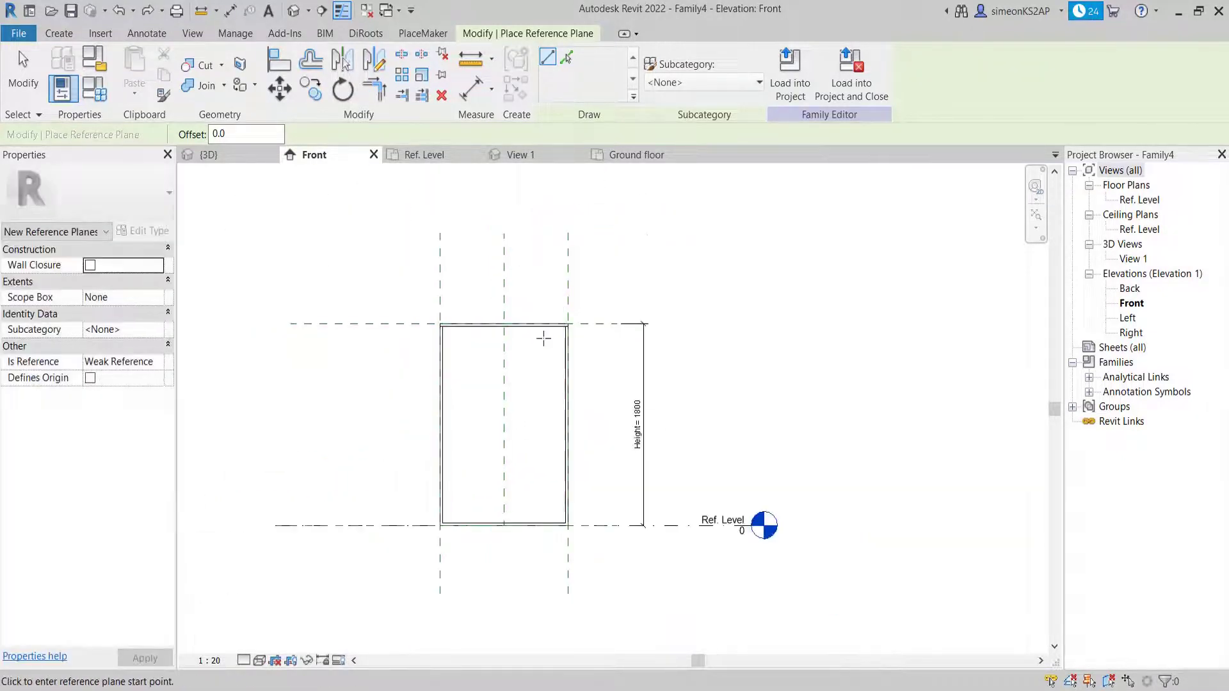
middle_drag(544, 338, 549, 247)
right_click(533, 328)
click(542, 337)
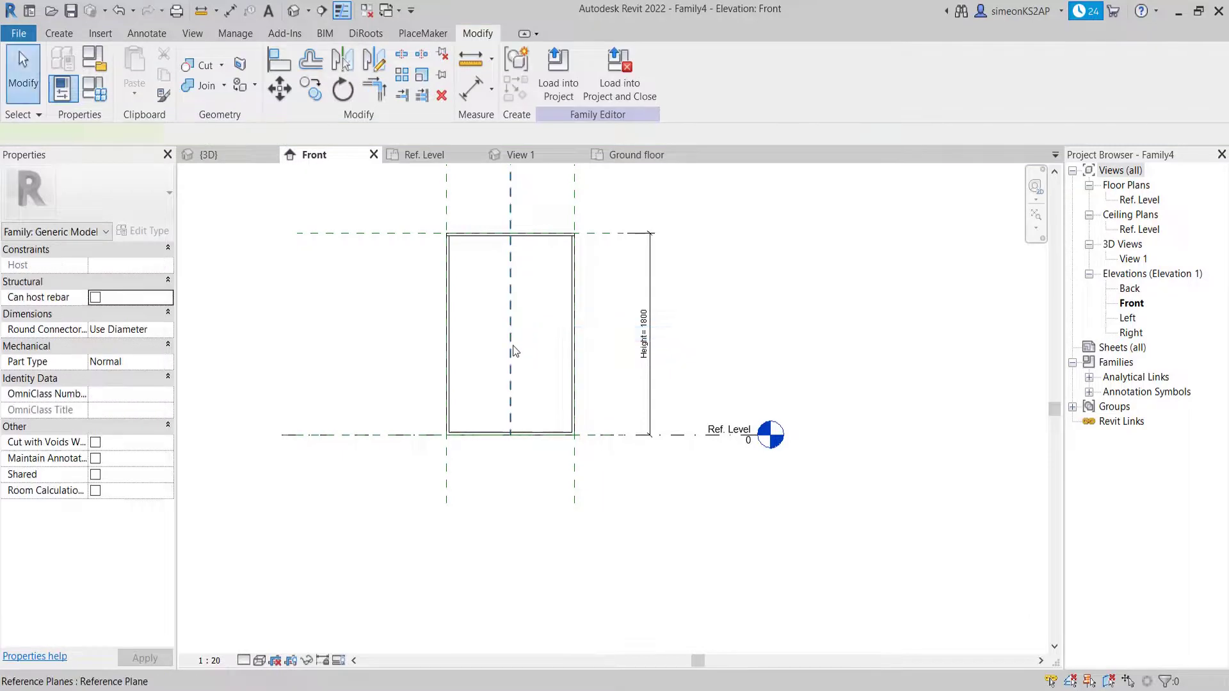
Extend the central vertical reference plane's lower end to line up with the lower ends of the side reference planes.
click(511, 384)
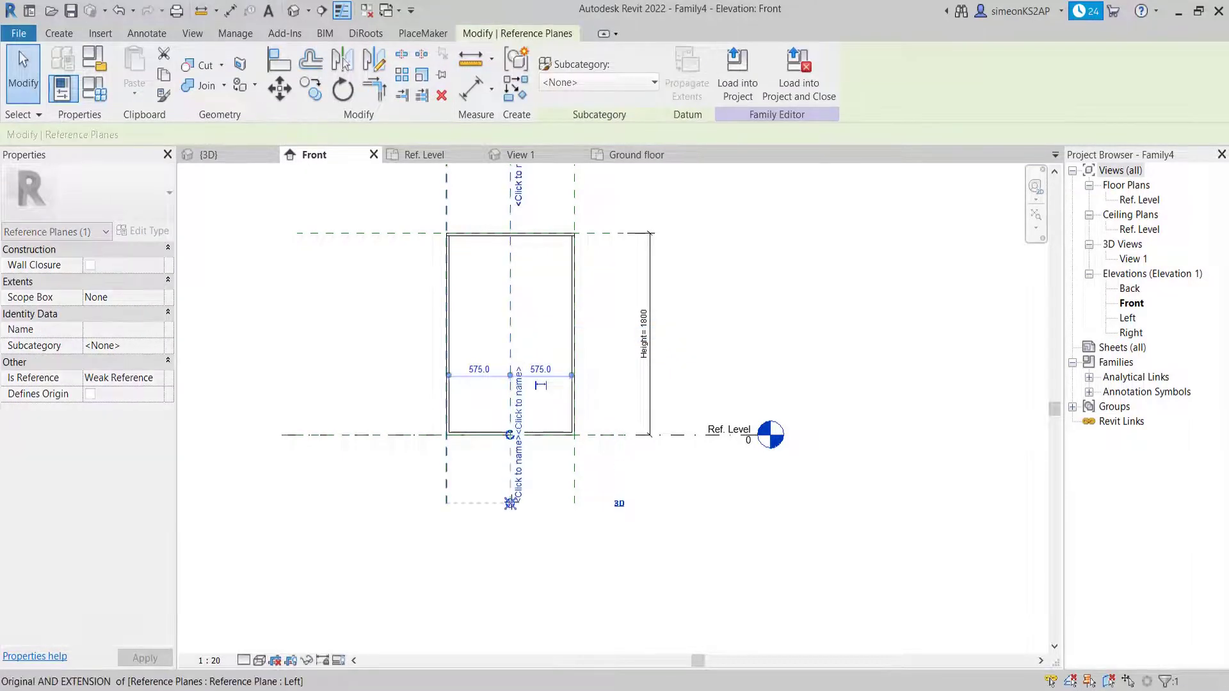
click(612, 533)
middle_drag(507, 319, 495, 396)
scroll(495, 397, up, 3)
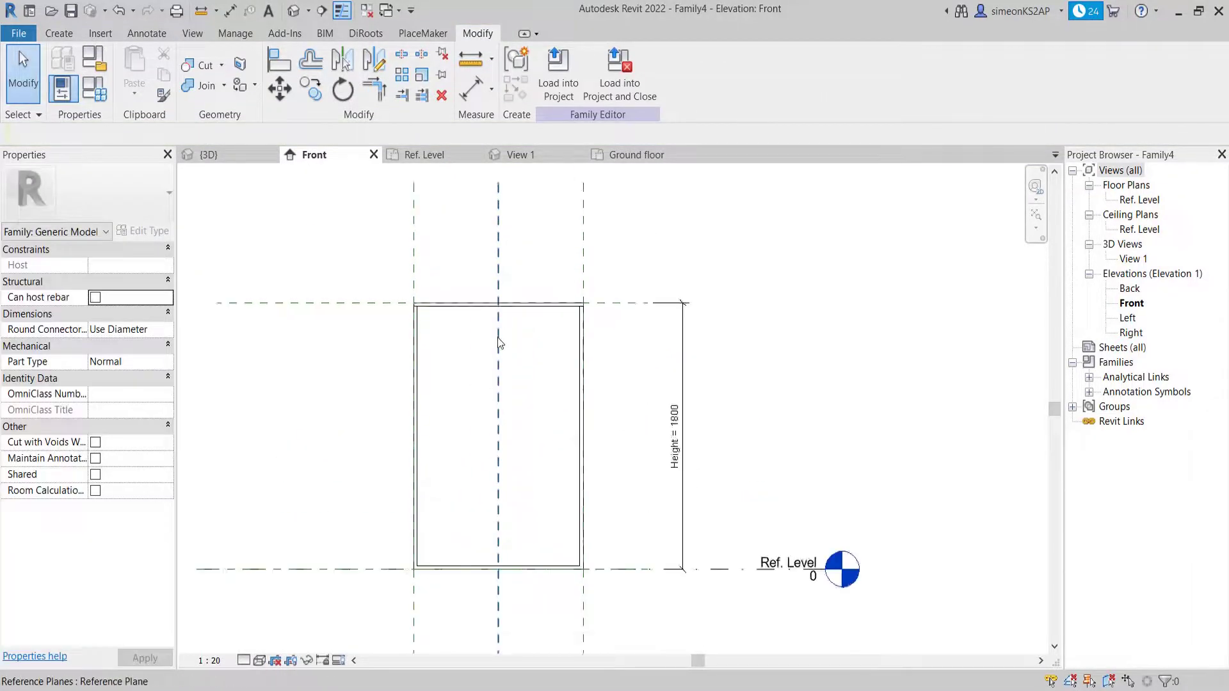
middle_drag(508, 348, 526, 277)
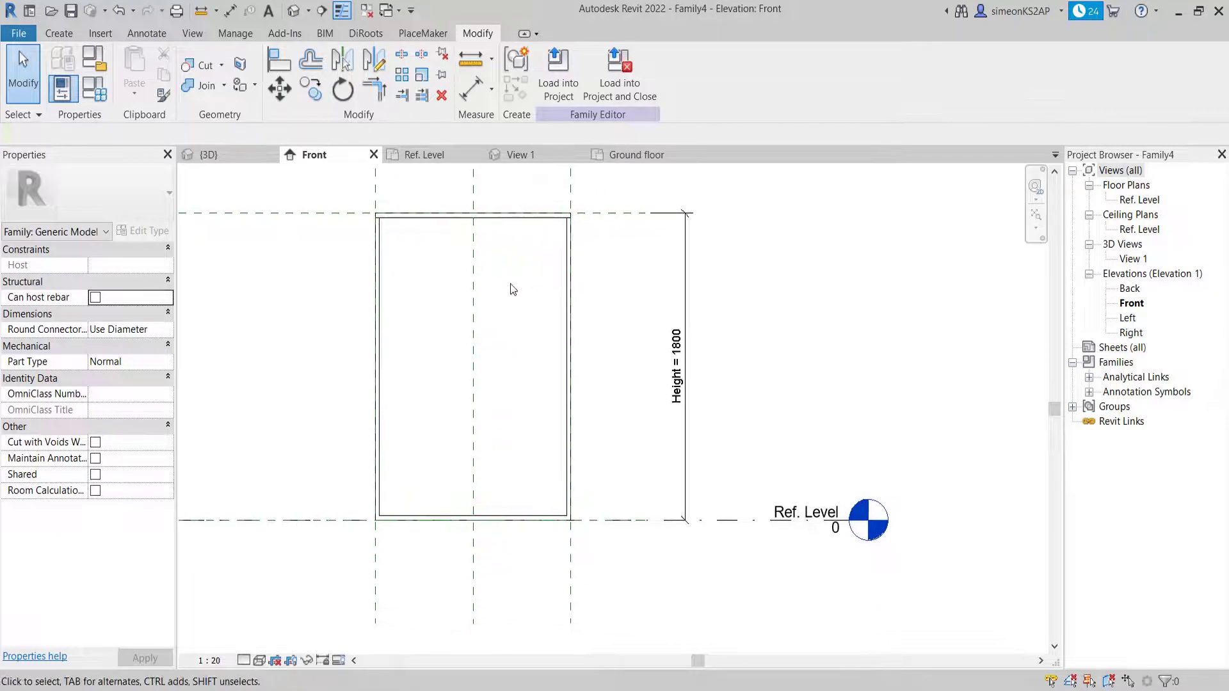
Start an extrusion in the Front elevation with its work plane set to Reference Plane : hds-ref.
middle_drag(592, 312, 616, 305)
middle_drag(545, 383, 564, 369)
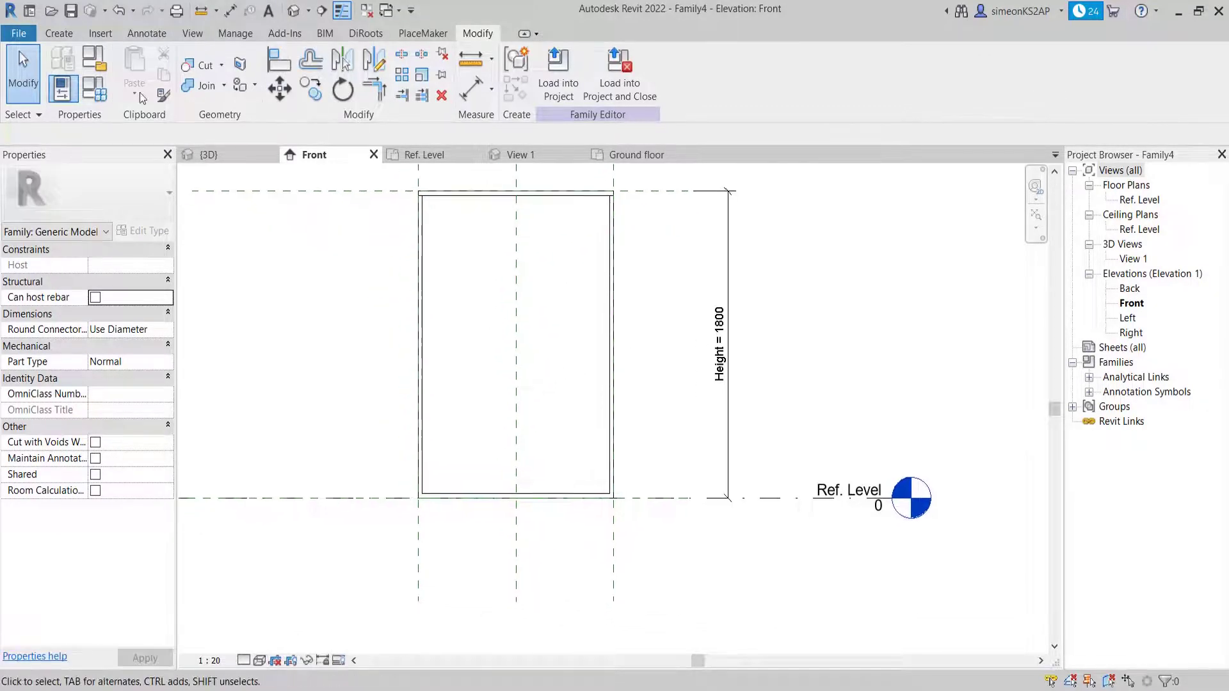
click(59, 34)
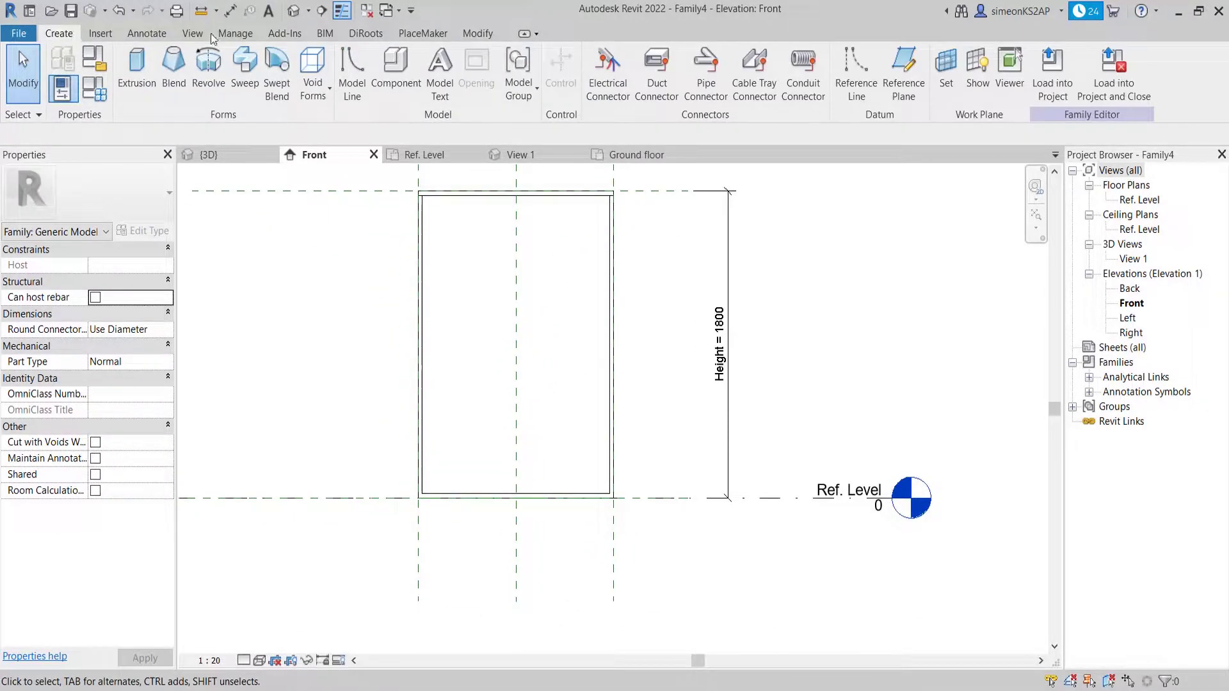
click(136, 67)
click(692, 77)
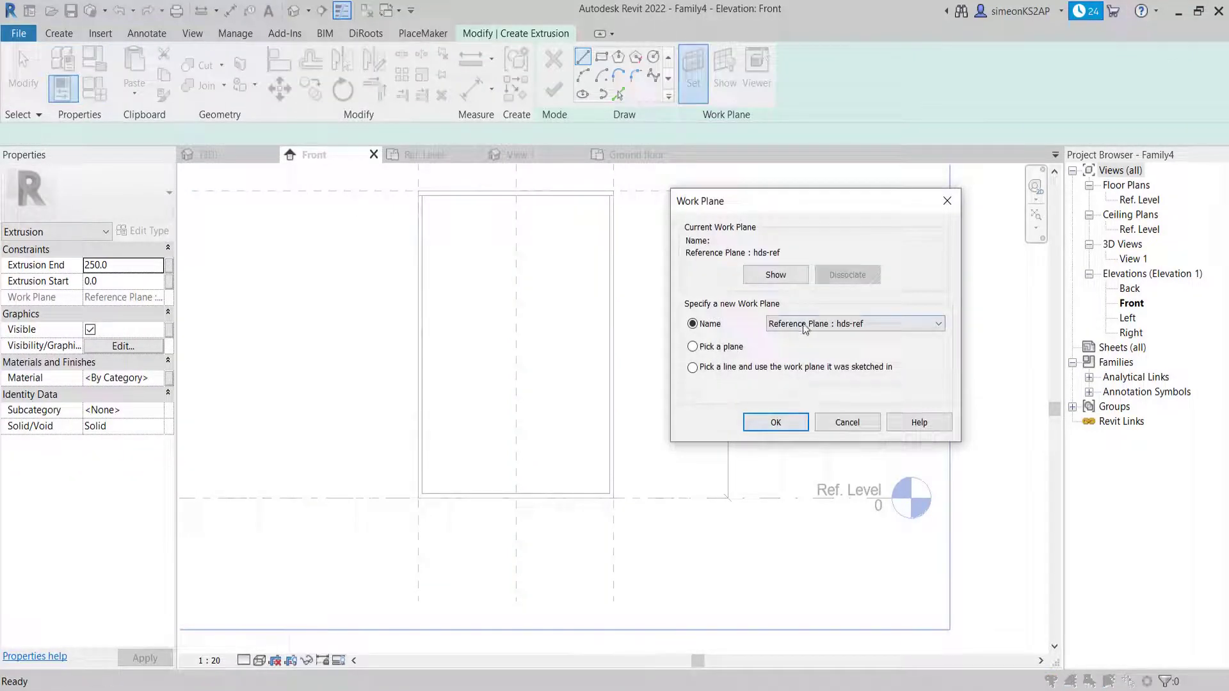
click(805, 326)
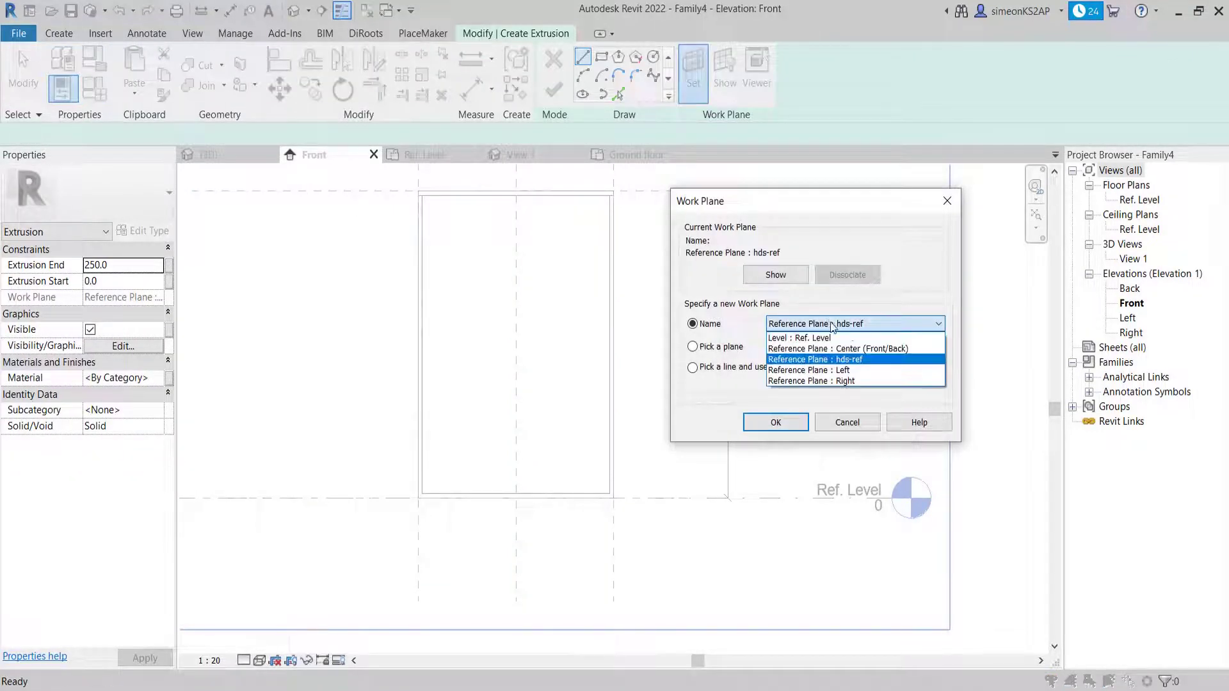
click(860, 361)
click(776, 422)
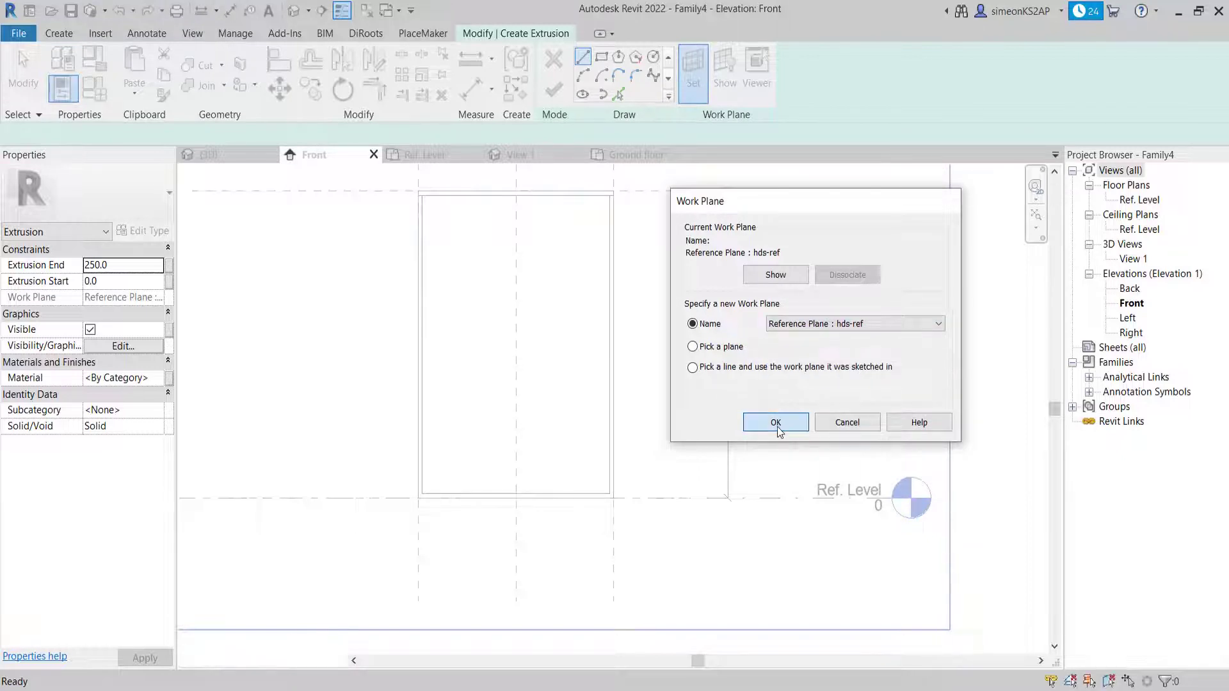
Sketch a door rectangle about 586 by 1763 mm from the body's lower-right corner to just beside the central plane and below the top panel.
scroll(577, 501, up, 2)
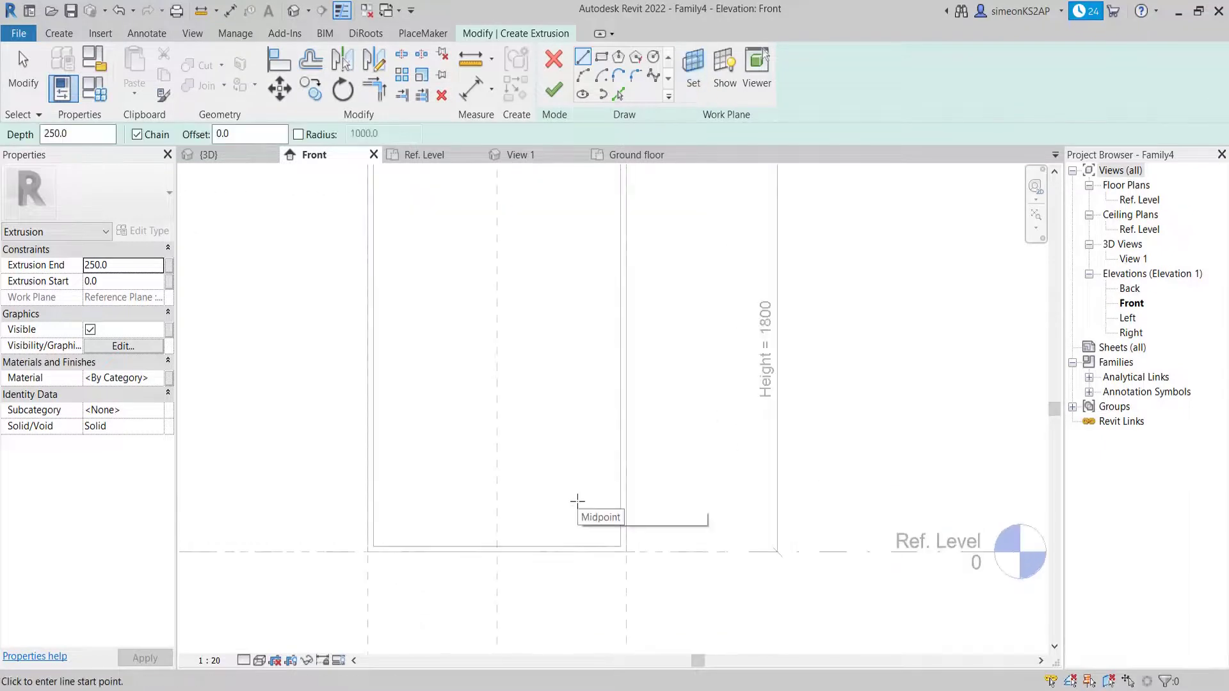
scroll(625, 536, down, 1)
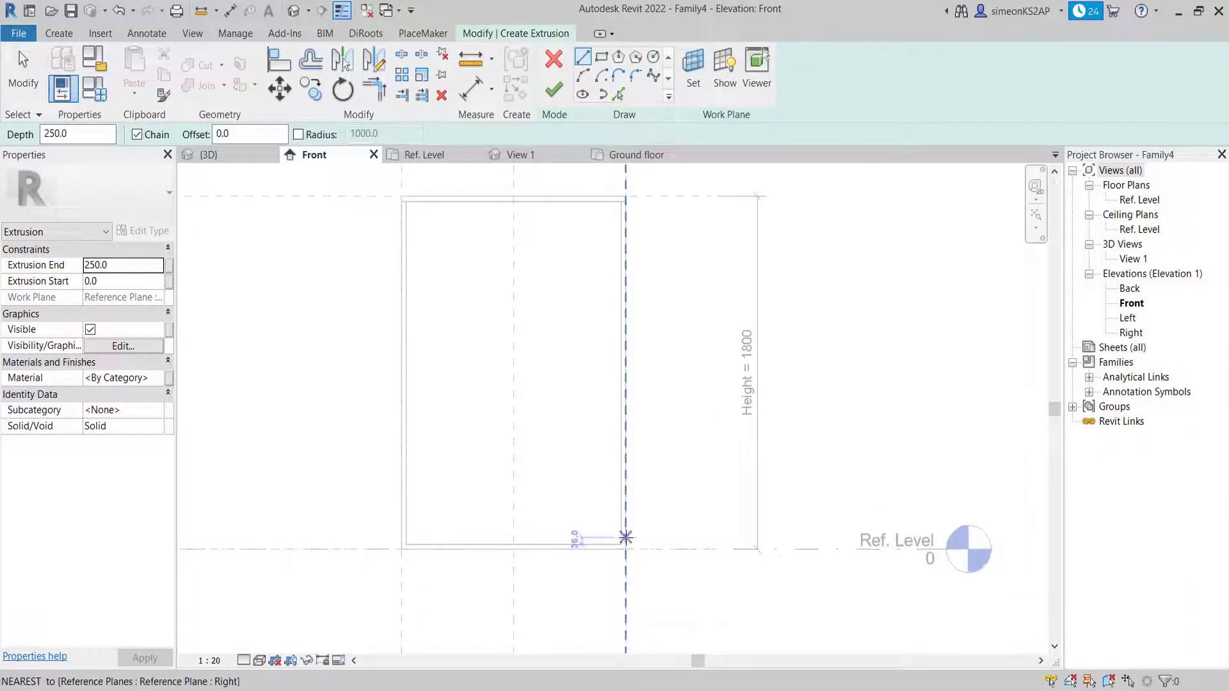
click(602, 56)
scroll(626, 550, up, 2)
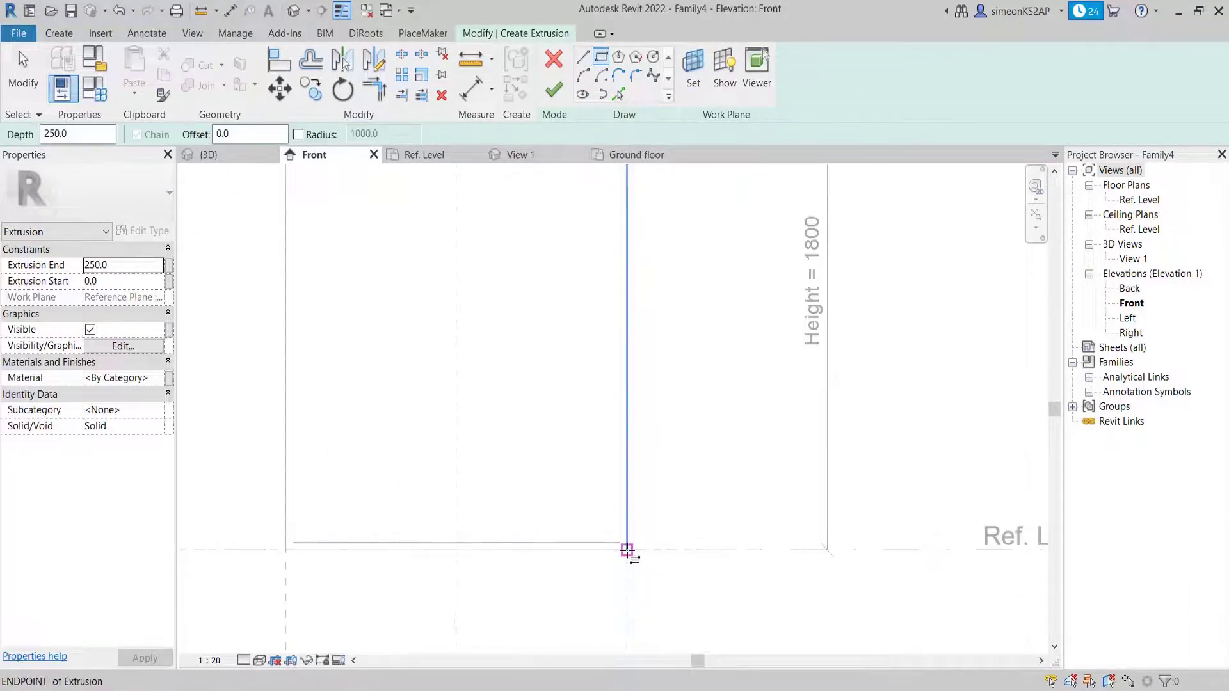
click(627, 550)
scroll(510, 346, down, 2)
scroll(505, 332, up, 2)
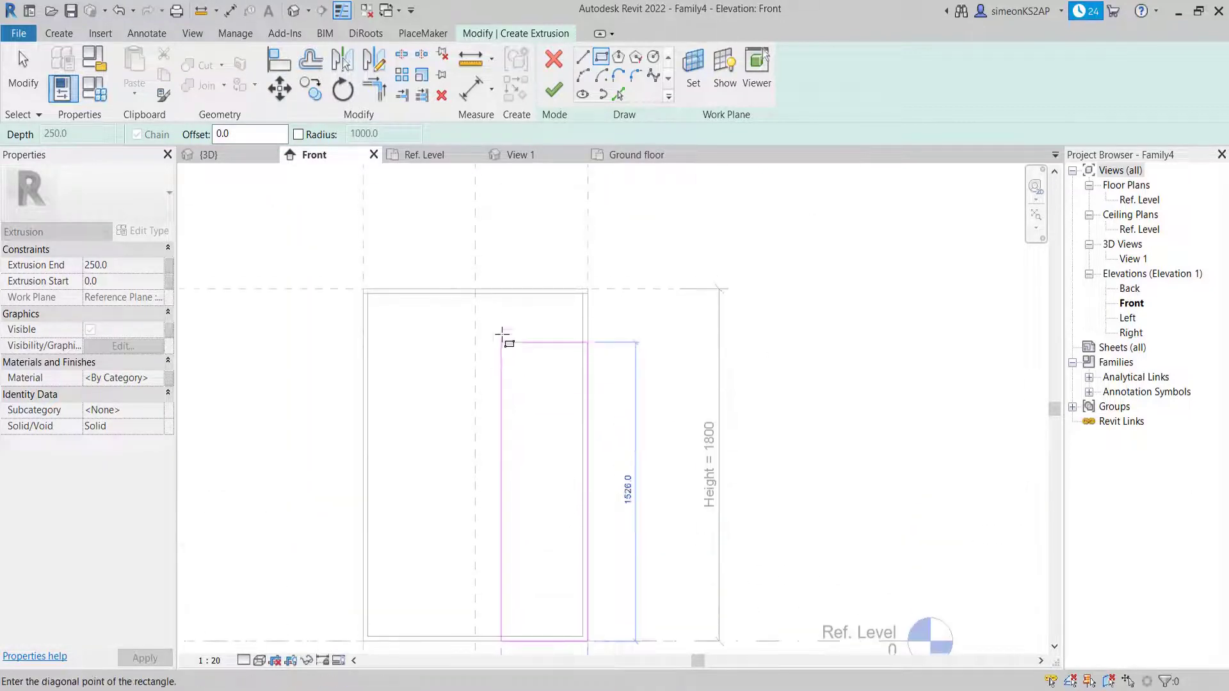
scroll(485, 289, up, 1)
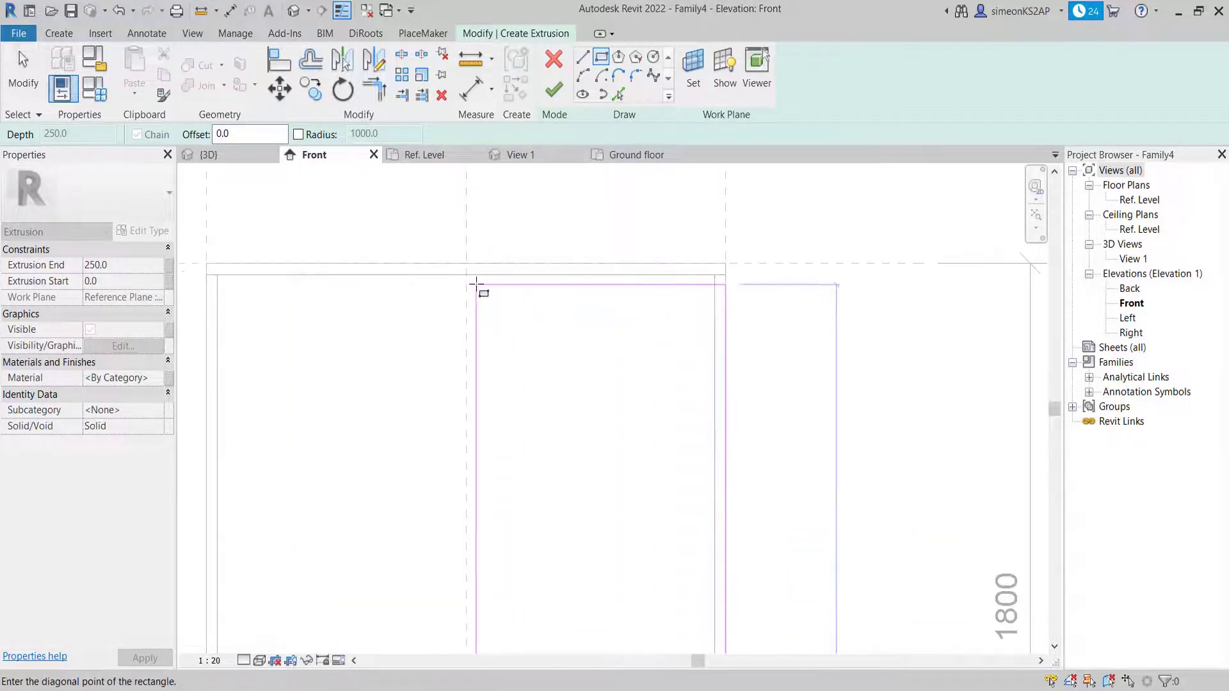
scroll(477, 283, up, 1)
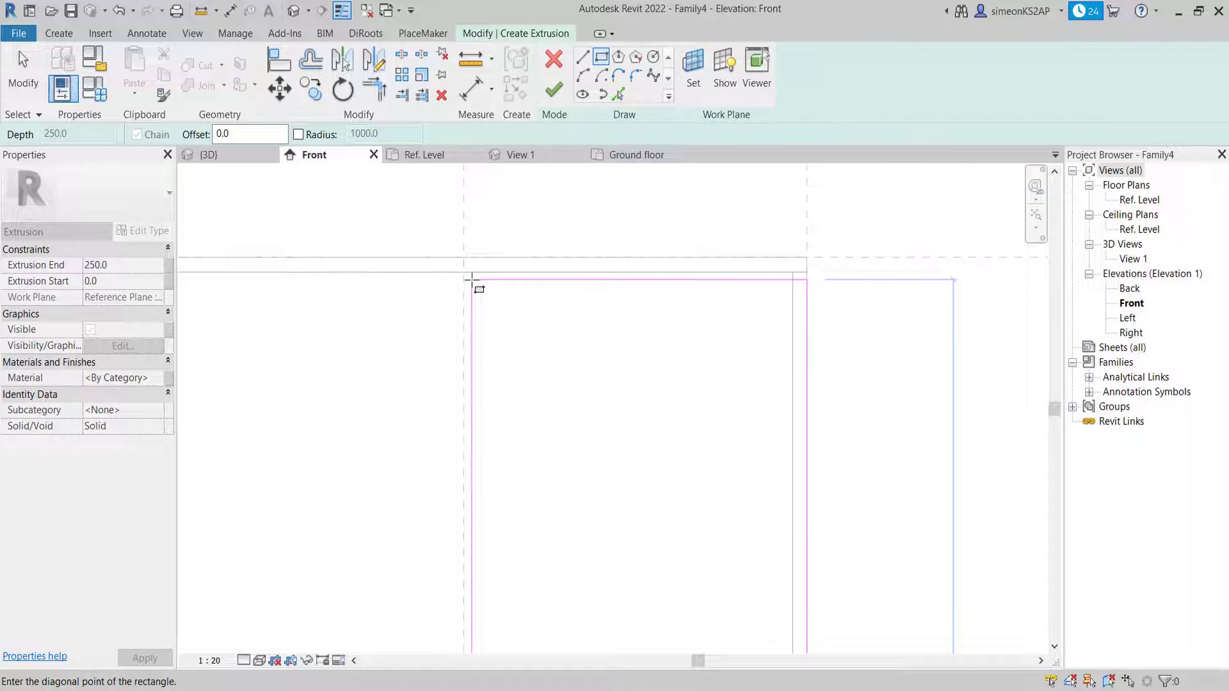
click(472, 281)
scroll(576, 339, down, 1)
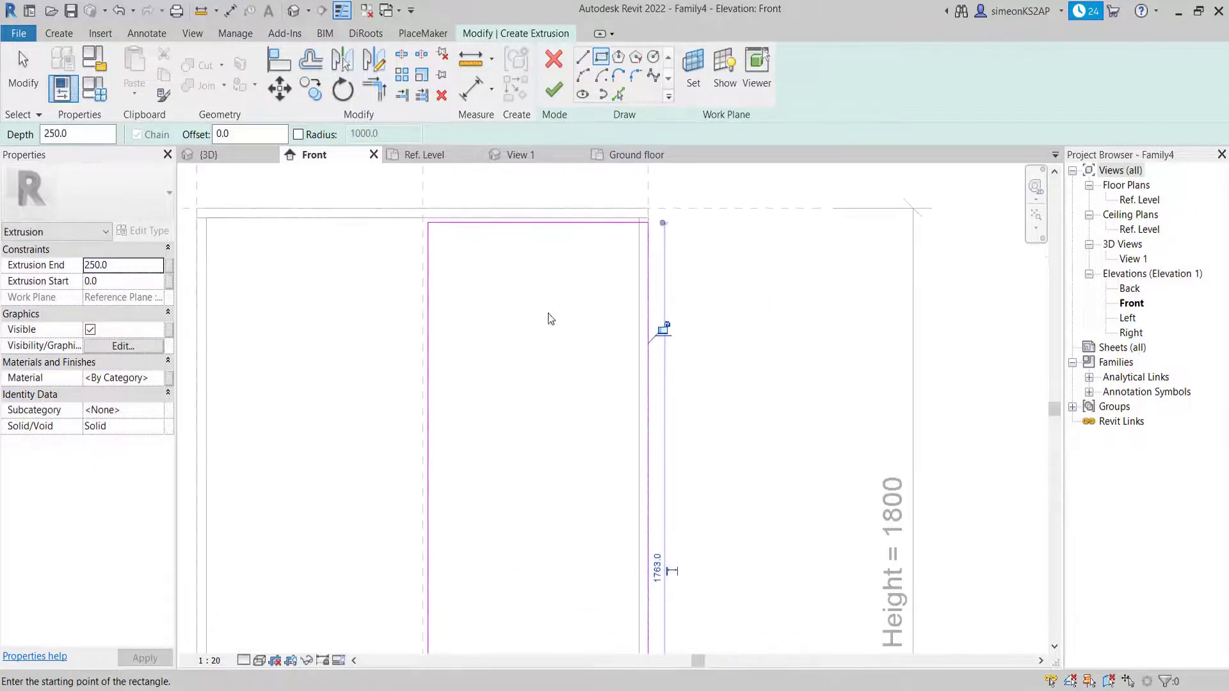
scroll(672, 320, down, 1)
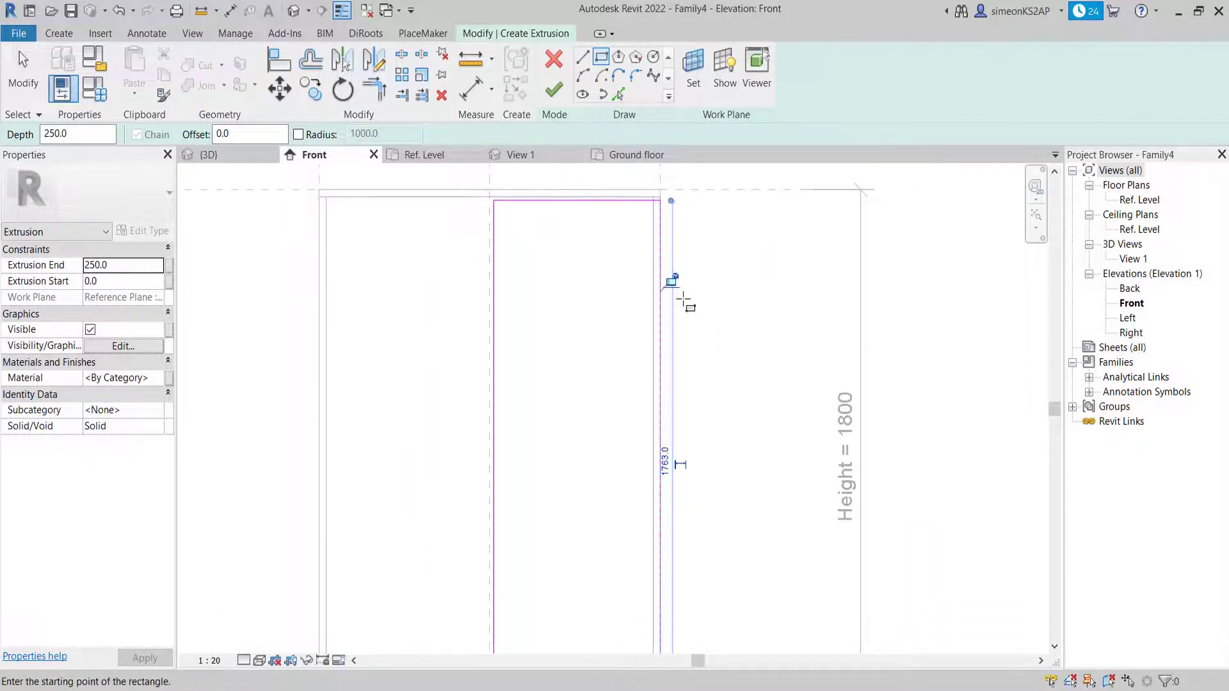
scroll(680, 406, down, 1)
middle_drag(563, 595, 562, 480)
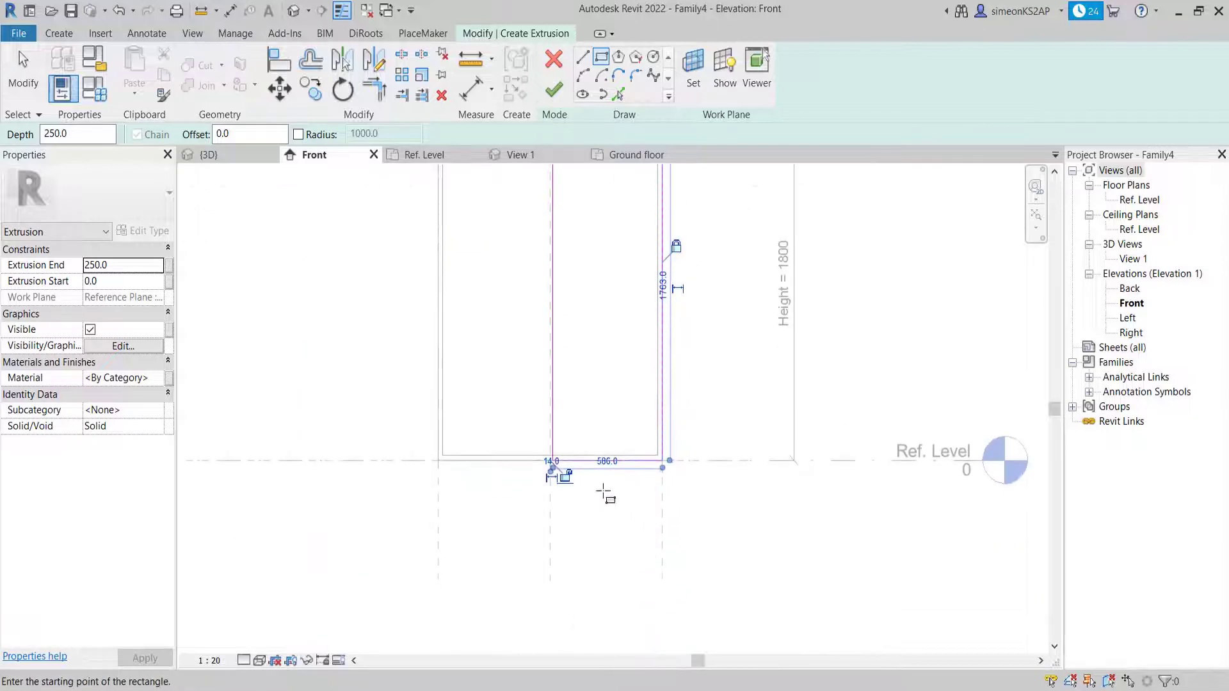
scroll(553, 490, up, 1)
scroll(655, 381, down, 1)
middle_drag(654, 381, 663, 320)
right_click(662, 316)
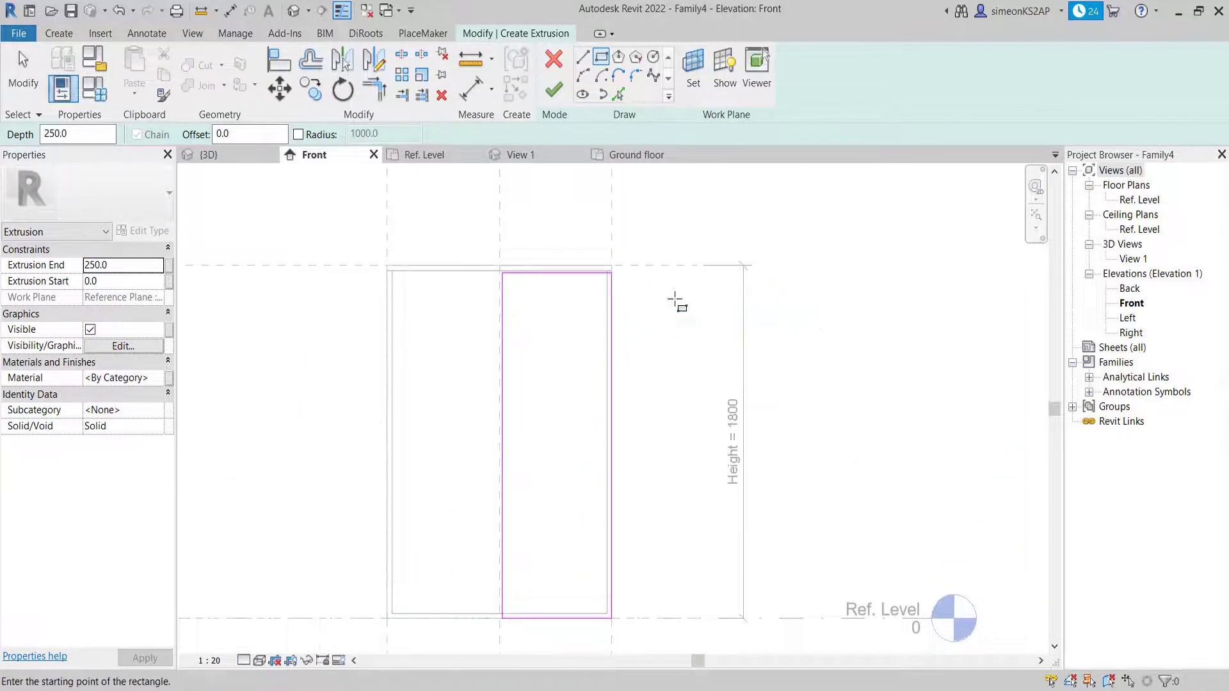
click(705, 323)
Add an aligned dimension between the body's top reference plane and the door sketch's top line, and end the command.
scroll(596, 275, up, 1)
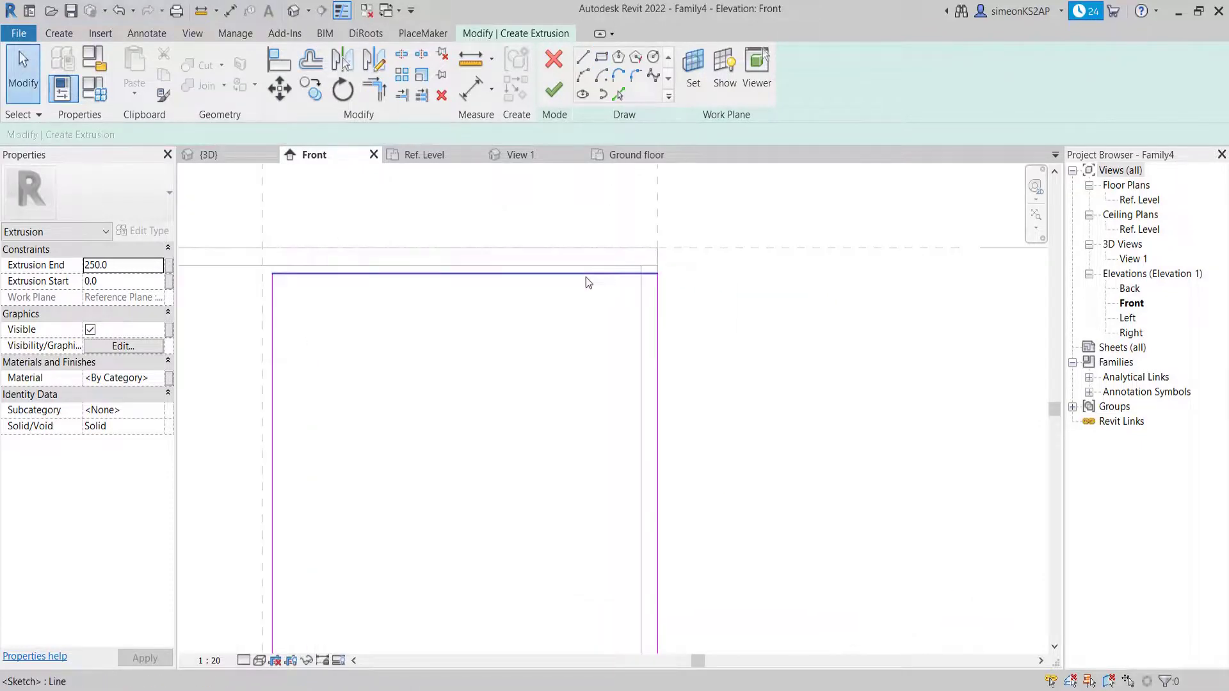
scroll(582, 283, down, 2)
middle_drag(680, 308, 660, 287)
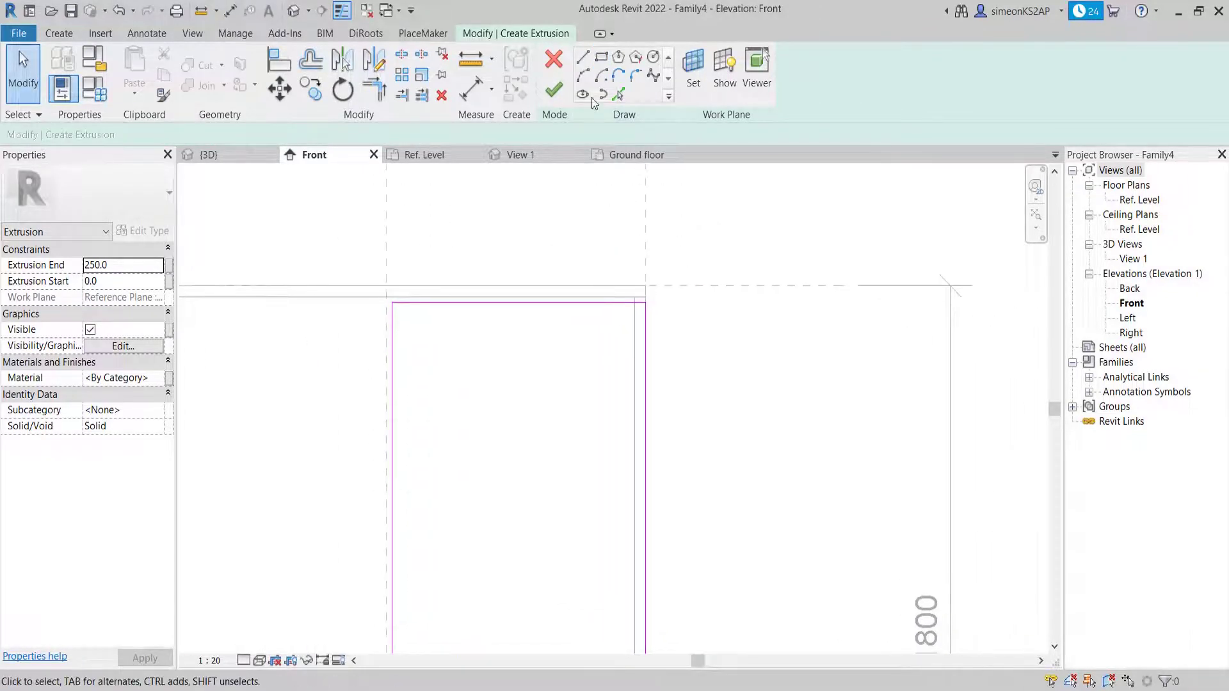
click(471, 96)
scroll(670, 293, up, 2)
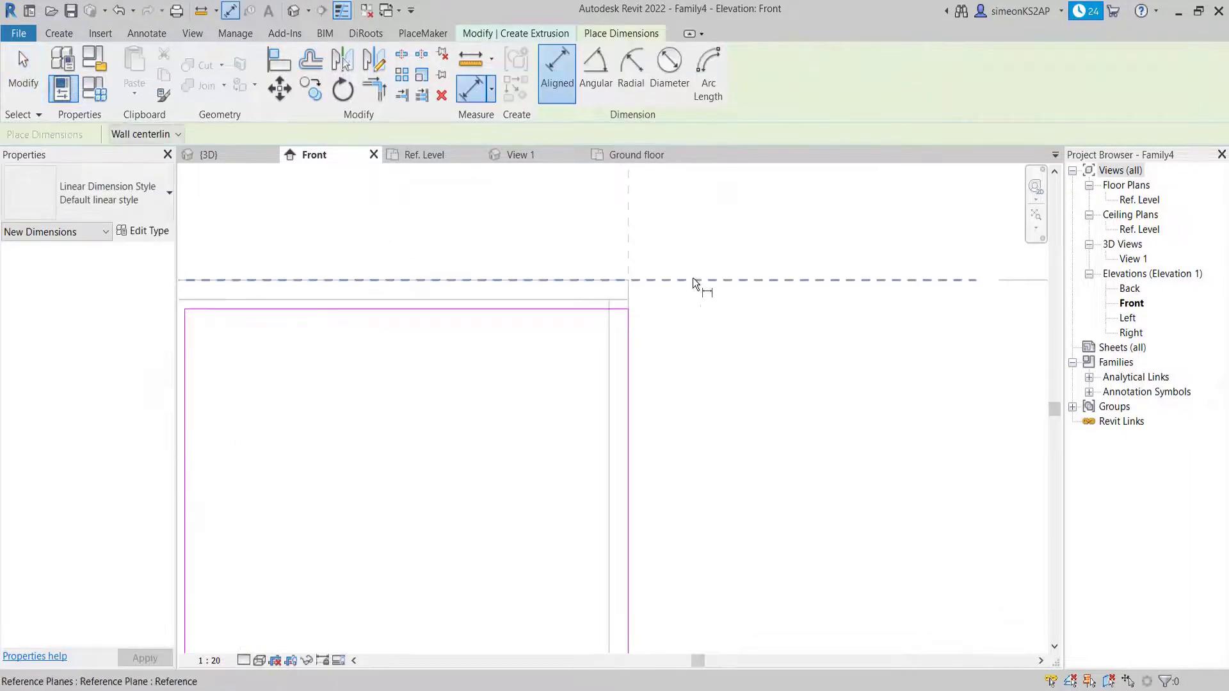
click(685, 279)
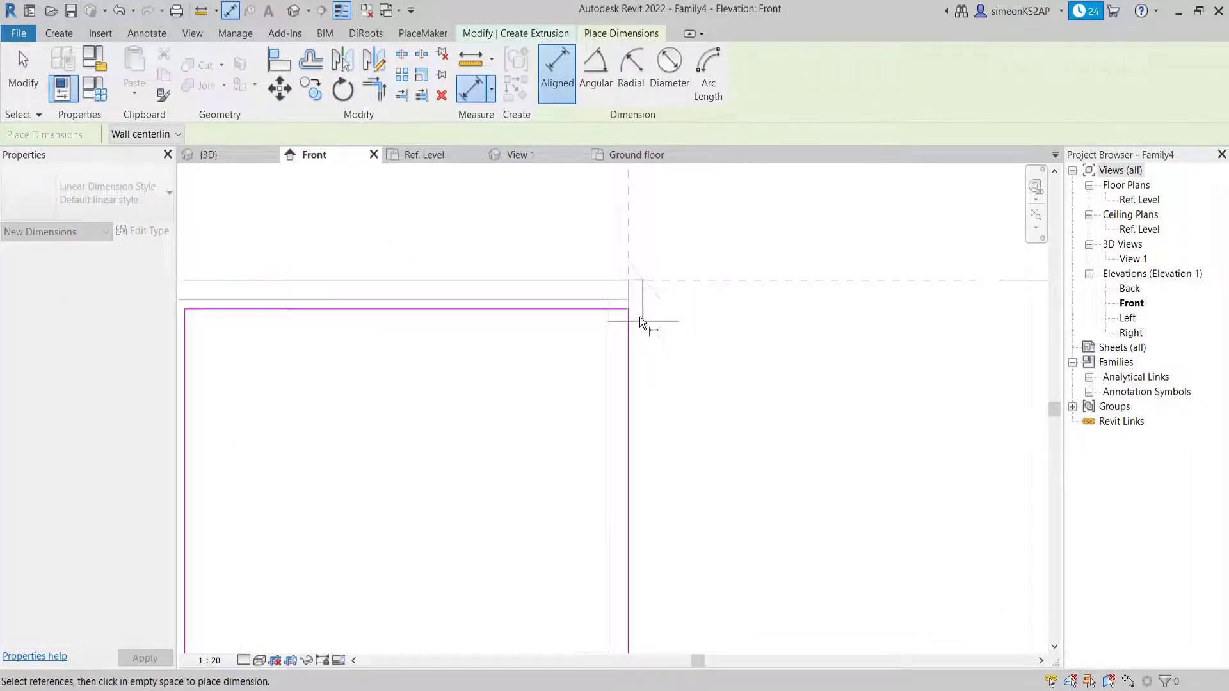
click(594, 310)
click(735, 353)
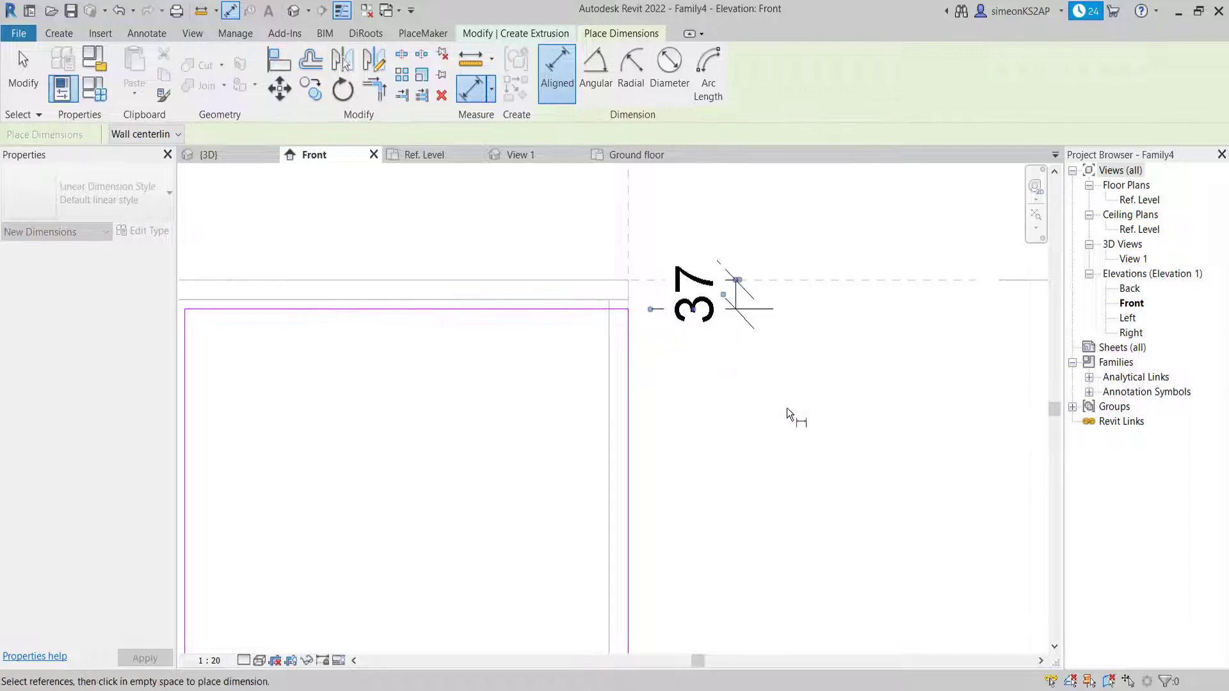
right_click(786, 233)
click(808, 239)
right_click(801, 223)
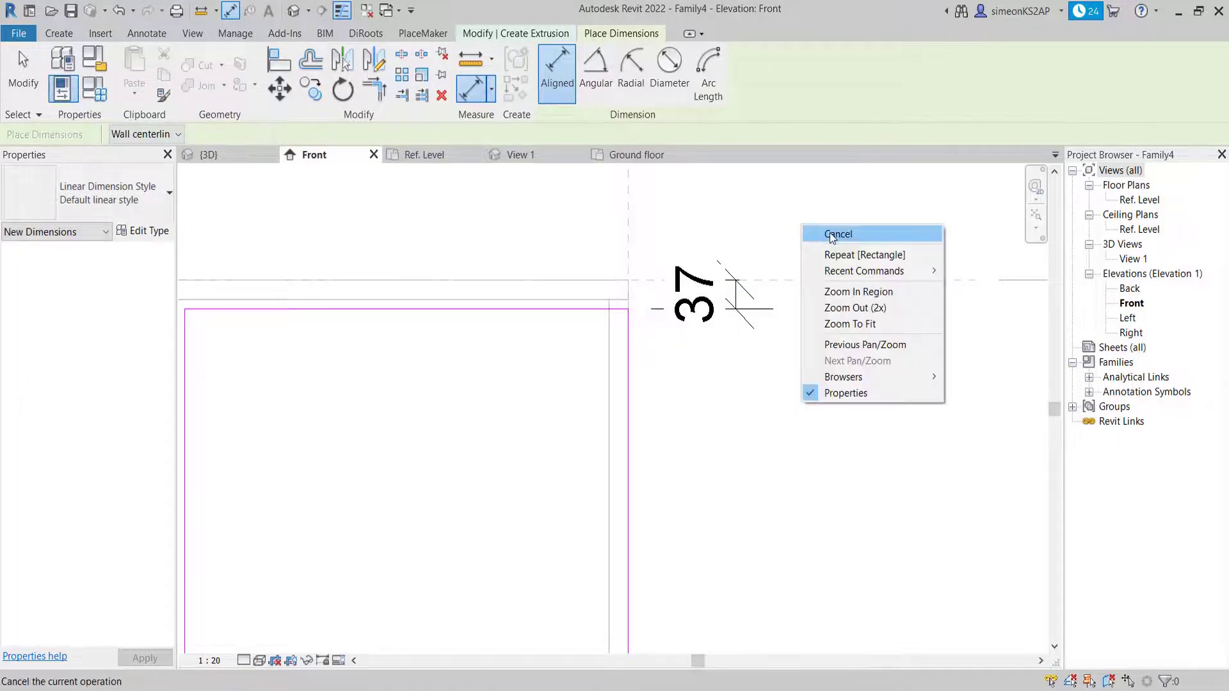
click(832, 234)
Set the distance from the top reference plane to the door sketch's top line to 30 mm.
middle_drag(713, 371, 776, 317)
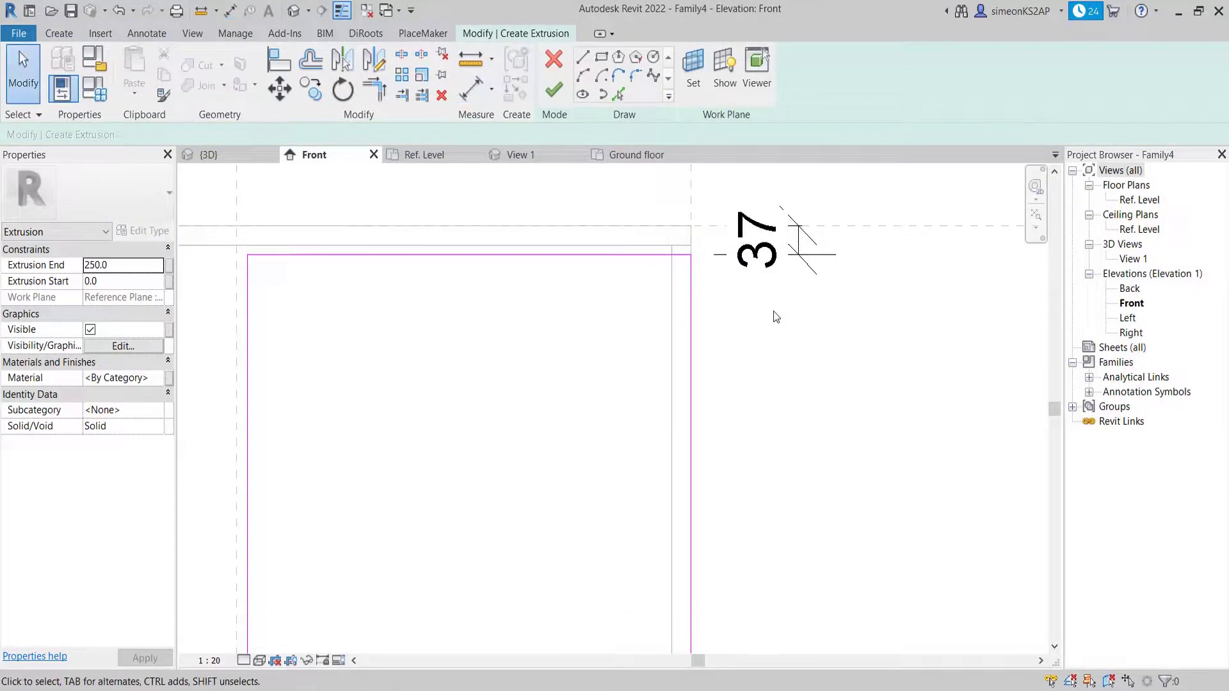
click(644, 256)
middle_drag(764, 338, 759, 367)
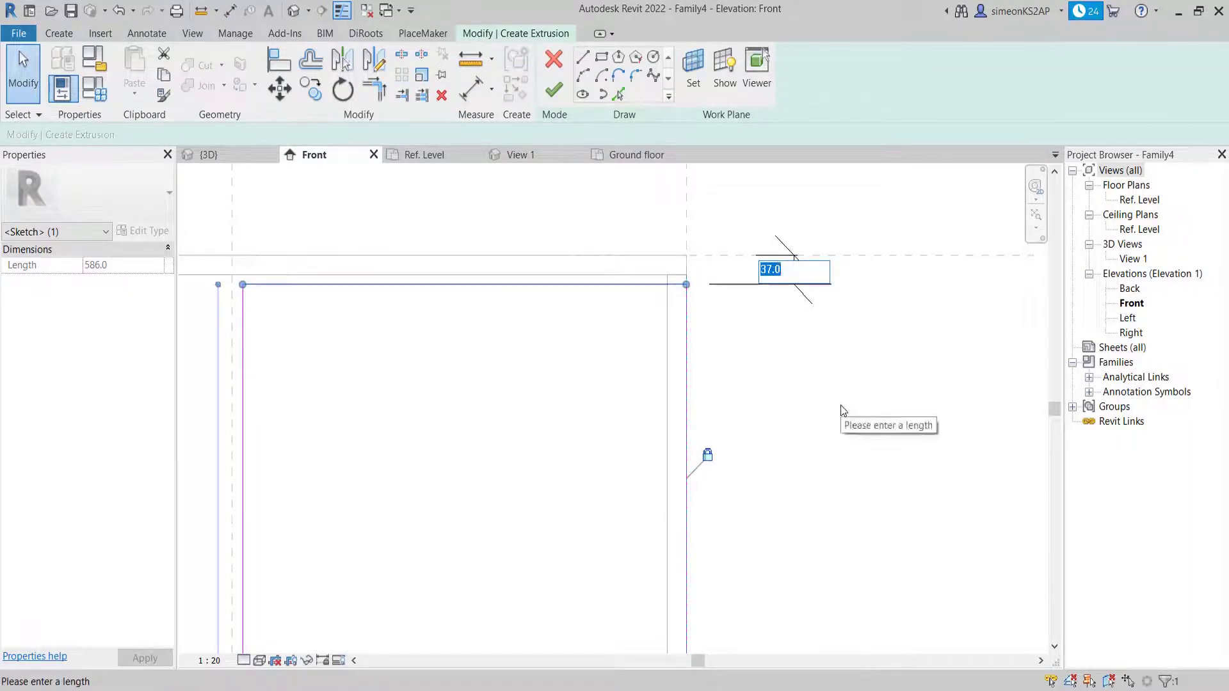
text(30)
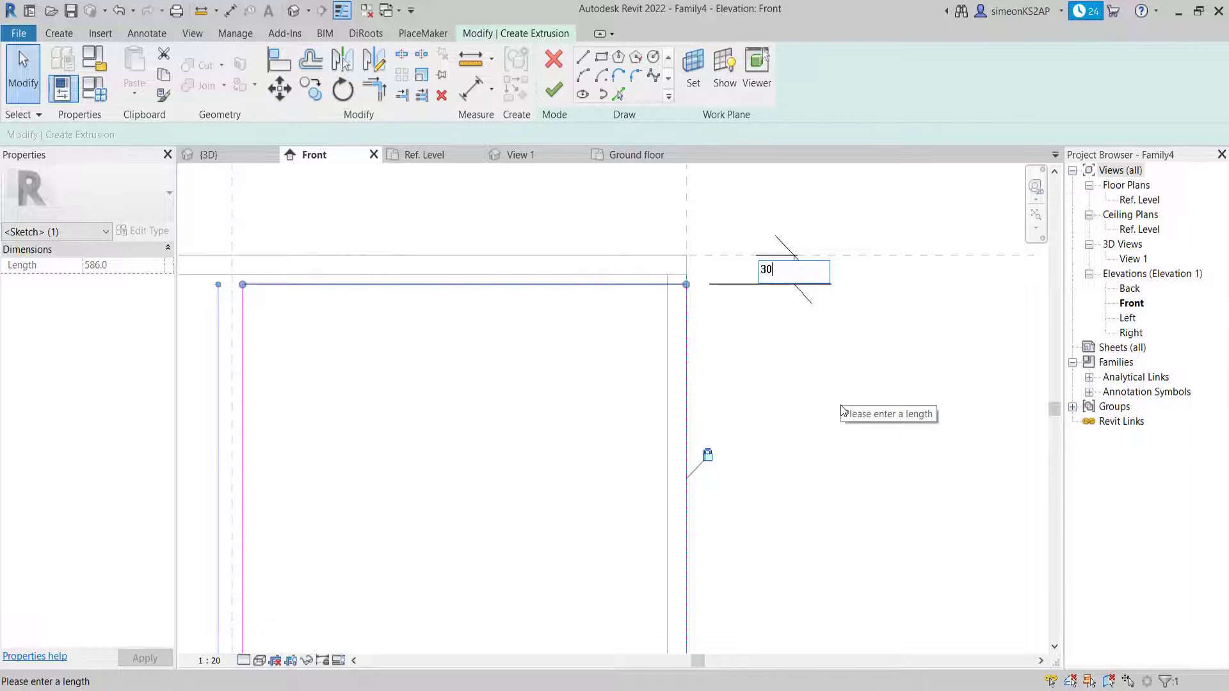
key(Return)
Examine the door sketch's gaps to the body's top panel and the central reference plane, and deselect the top line.
scroll(628, 274, up, 3)
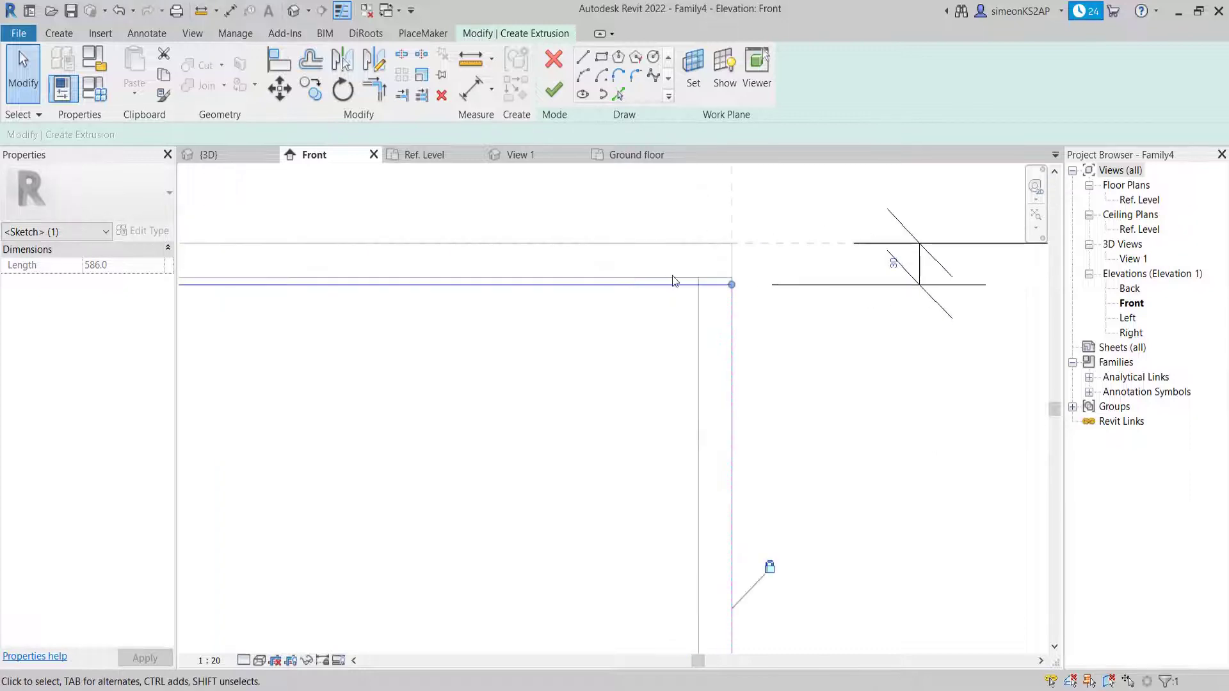
scroll(672, 276, up, 2)
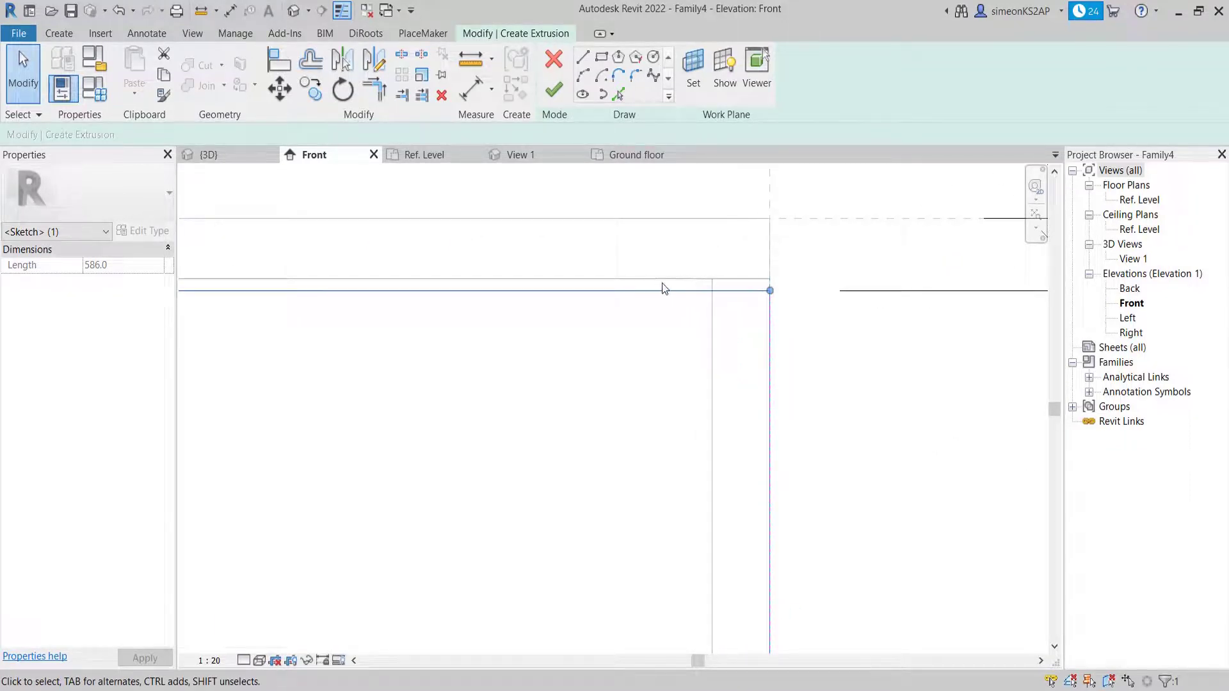
scroll(663, 289, down, 2)
mouse_move(637, 293)
middle_down()
mouse_move(582, 316)
mouse_move(680, 299)
mouse_move(651, 306)
middle_up()
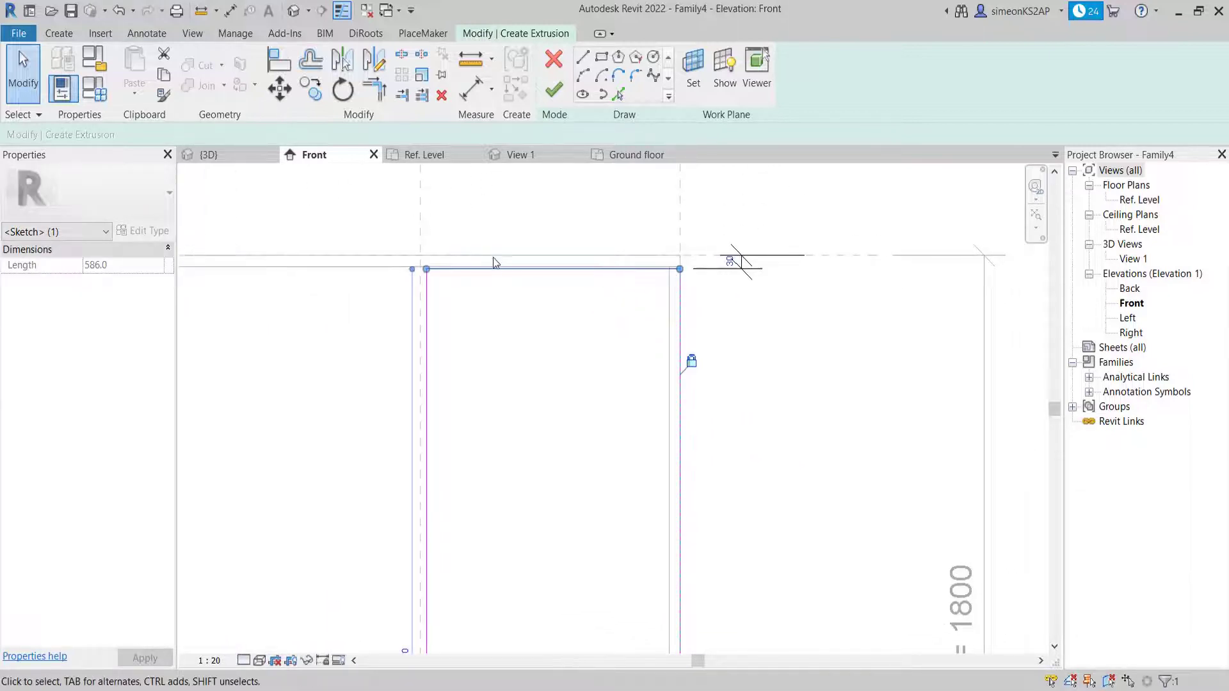
scroll(493, 258, up, 3)
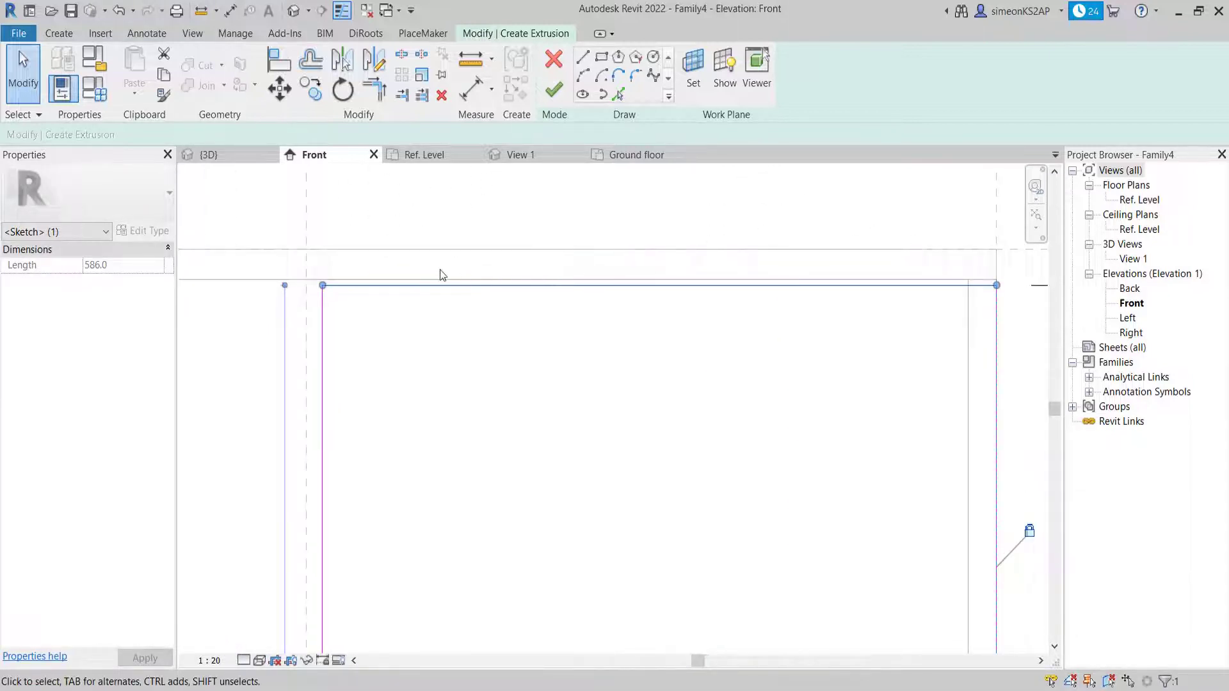
scroll(448, 285, down, 1)
mouse_move(448, 285)
middle_down()
mouse_move(595, 294)
mouse_move(514, 301)
middle_up()
scroll(559, 320, down, 2)
mouse_move(446, 223)
middle_down()
mouse_move(502, 334)
mouse_move(531, 298)
middle_up()
scroll(487, 339, down, 1)
click(844, 385)
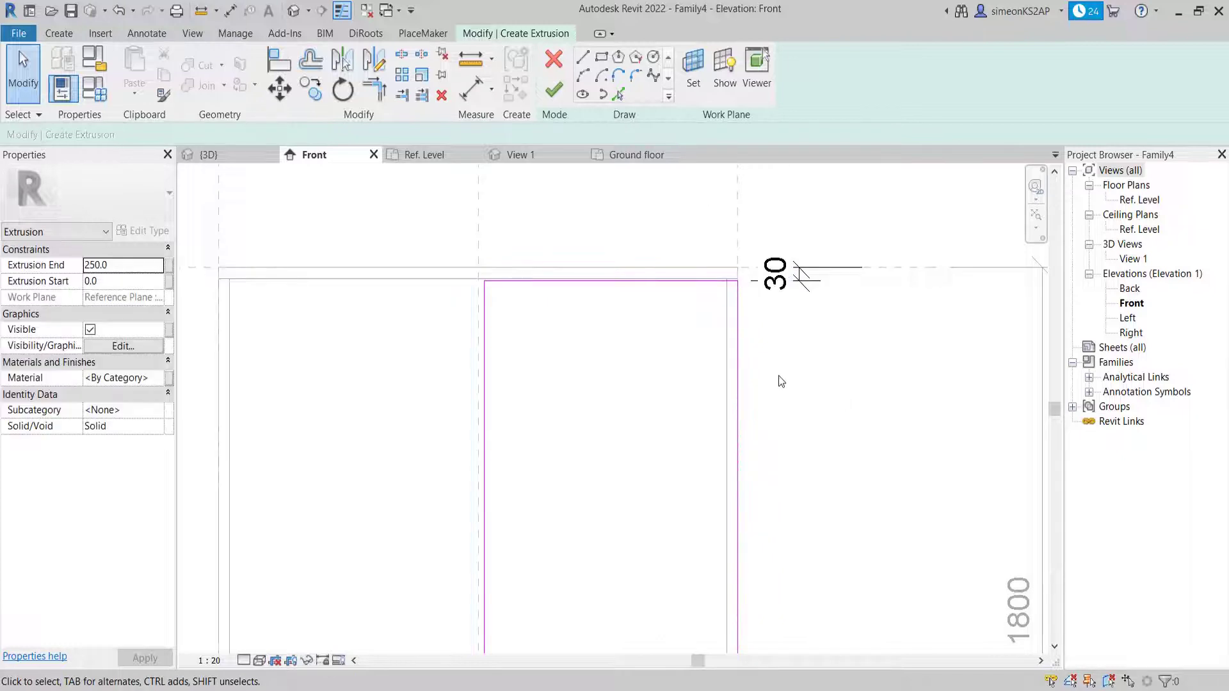
scroll(563, 300, down, 1)
scroll(524, 324, down, 1)
scroll(482, 313, up, 3)
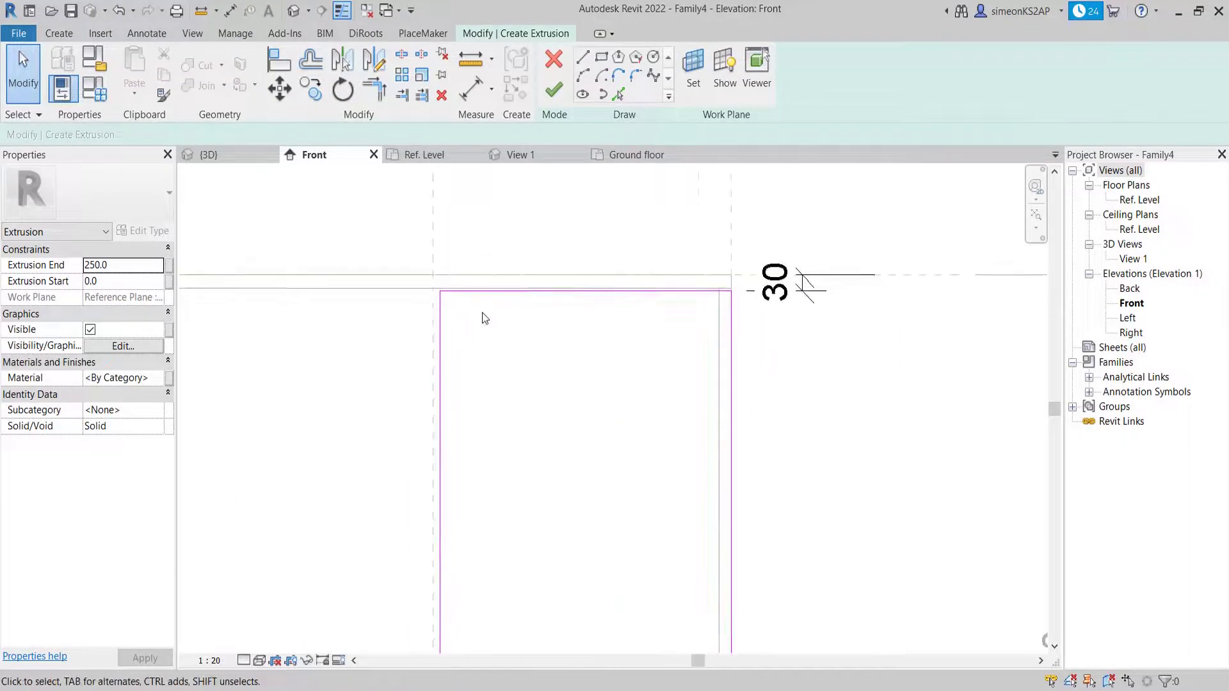
scroll(482, 313, down, 1)
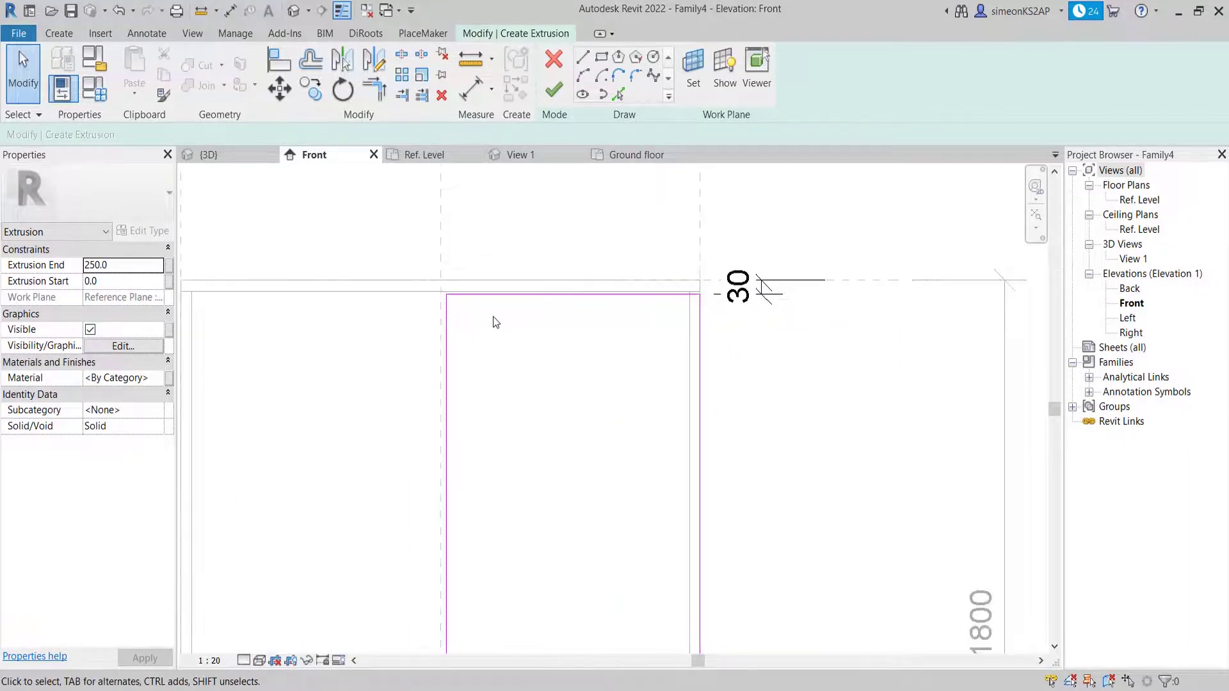
Select the 30 mm dimension above the door sketch to check its length constraint, and deselect it.
click(832, 300)
scroll(832, 299, down, 1)
middle_drag(832, 300, 698, 336)
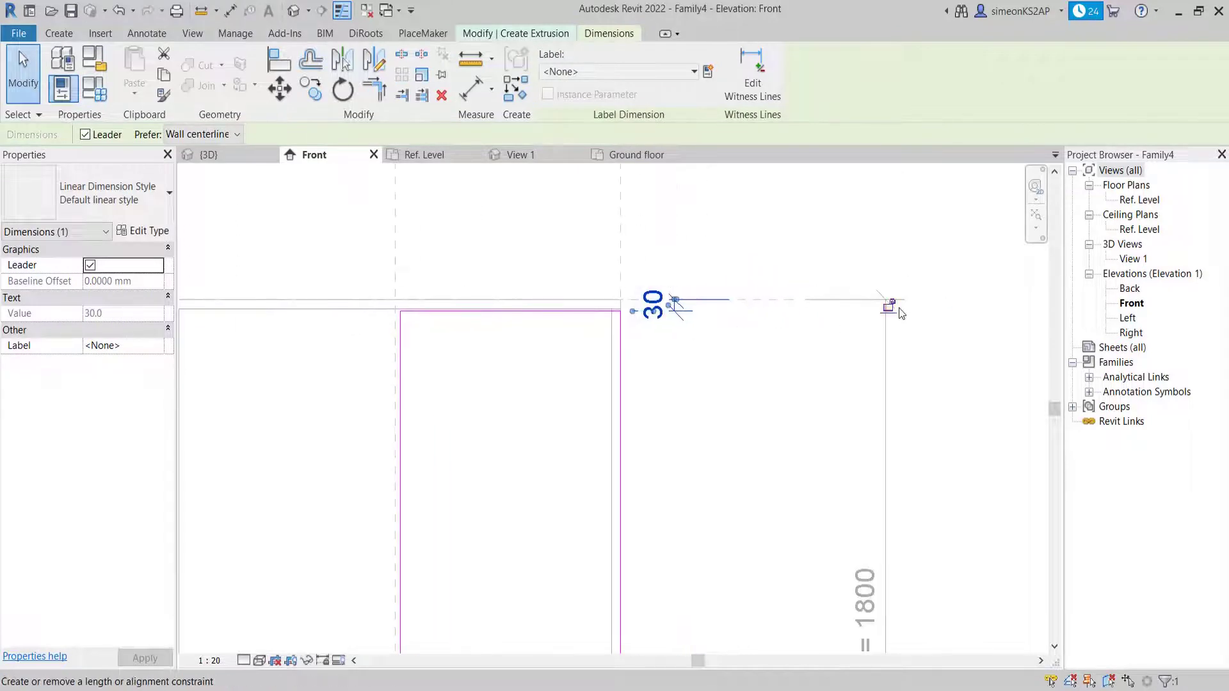
middle_drag(720, 254, 844, 231)
key(Escape)
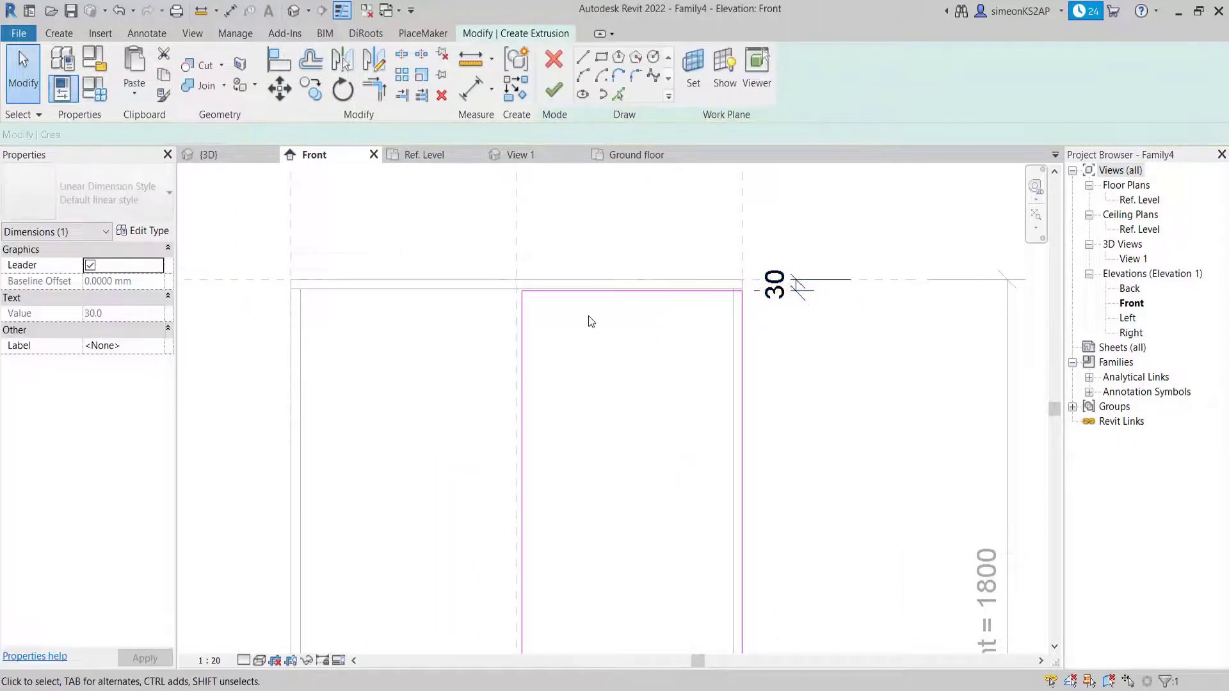
Add an aligned width dimension above the right door sketch, starting from its inner vertical line, and end the command.
middle_drag(556, 293, 547, 333)
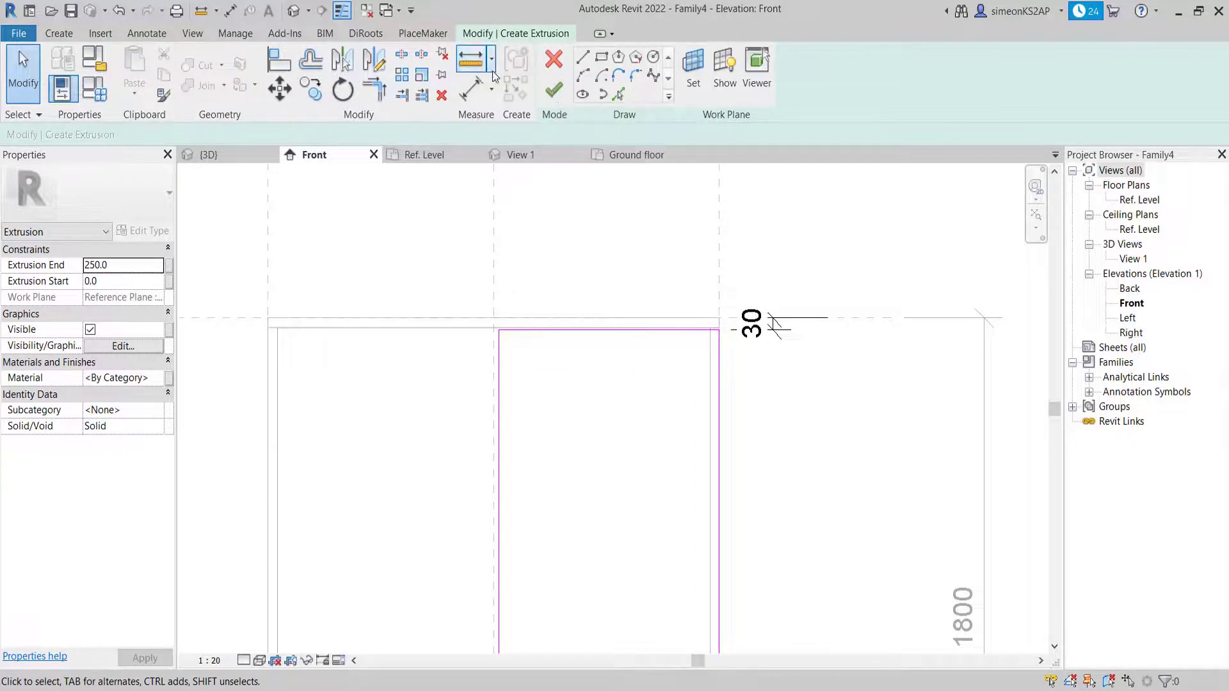
click(470, 62)
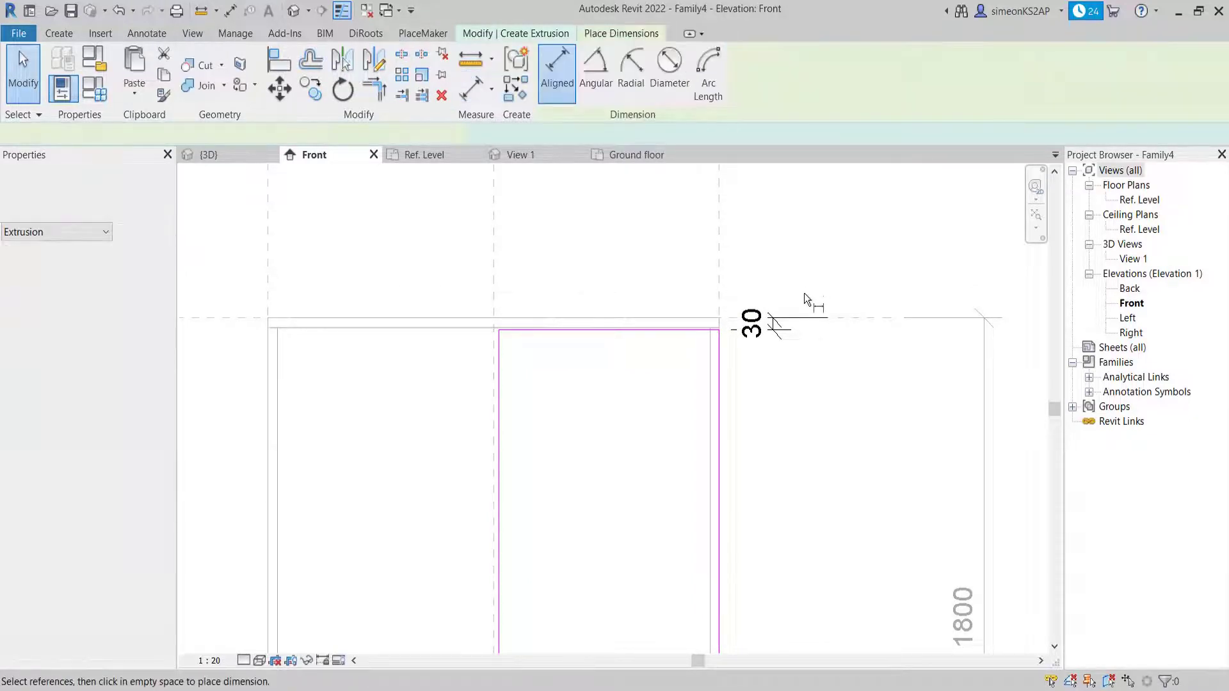
scroll(704, 271, up, 2)
middle_drag(489, 426, 564, 327)
click(467, 325)
middle_drag(479, 255, 484, 315)
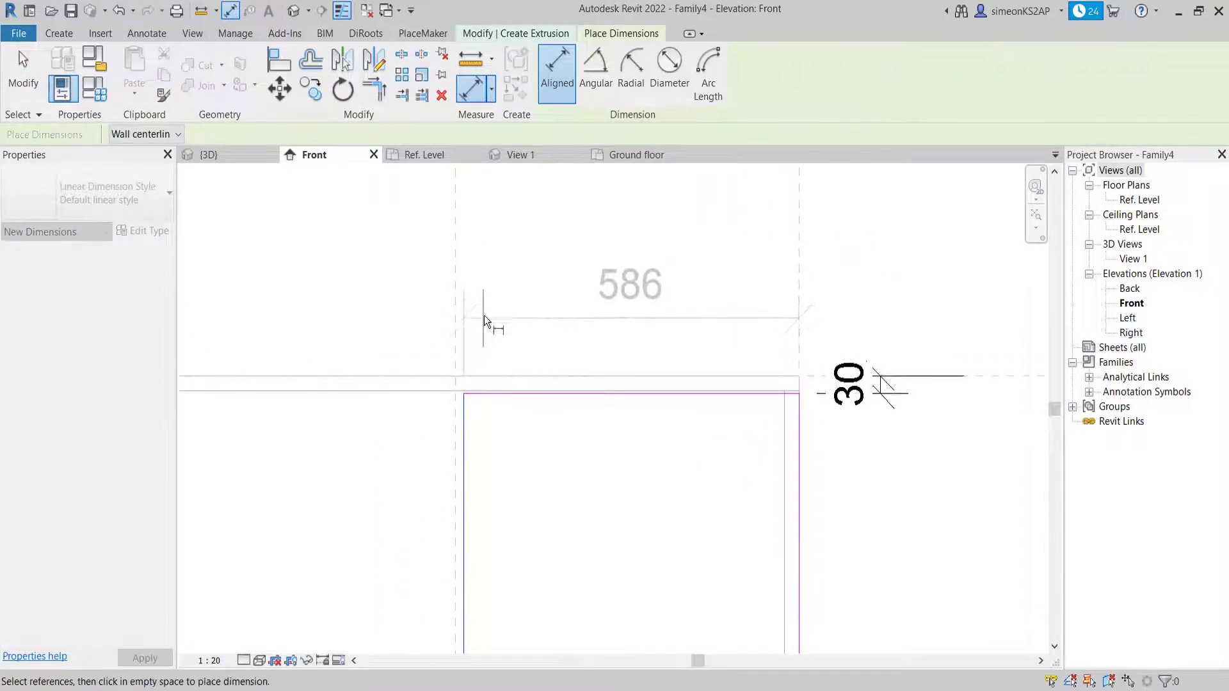
click(487, 298)
right_click(540, 223)
click(566, 232)
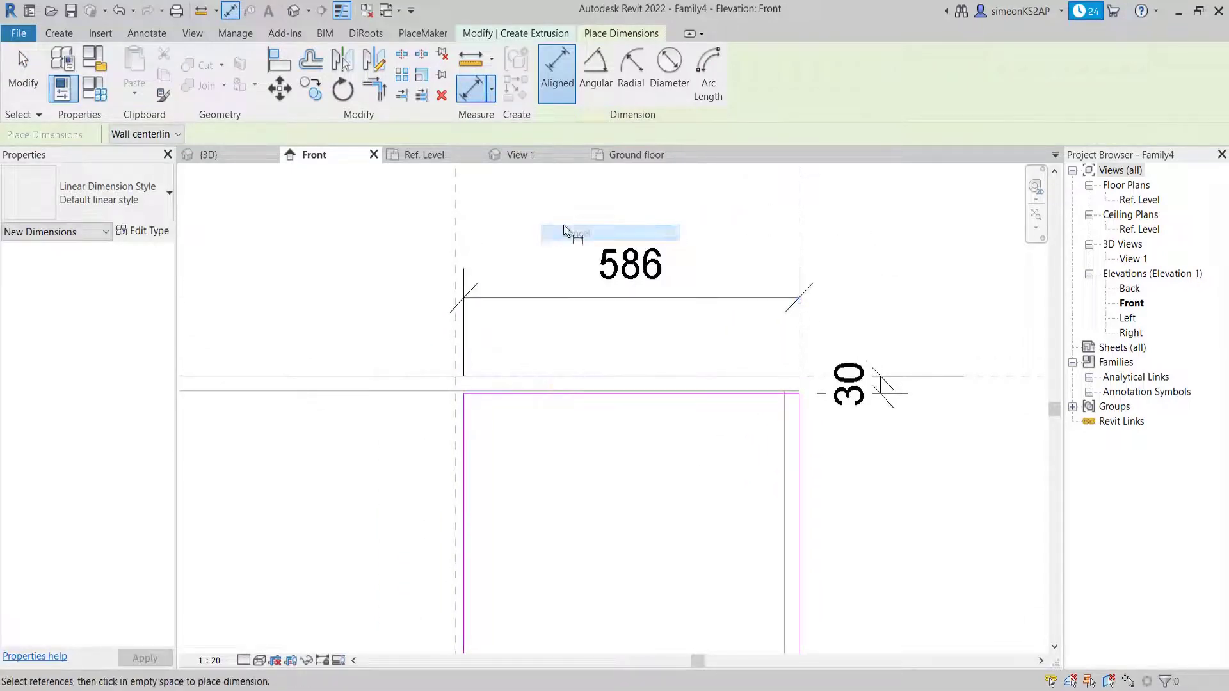
right_click(541, 219)
click(564, 228)
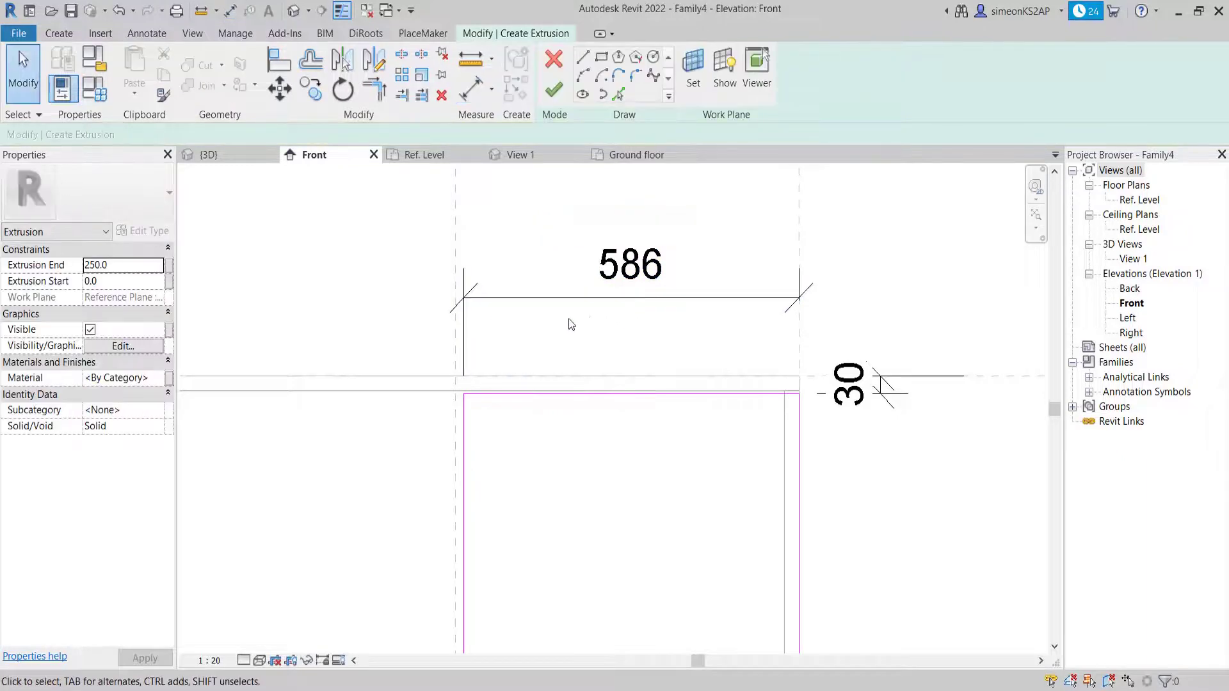
Set the right door sketch's width to 595 mm by moving its inner vertical line, and deselect the line.
middle_drag(571, 323, 576, 285)
click(626, 231)
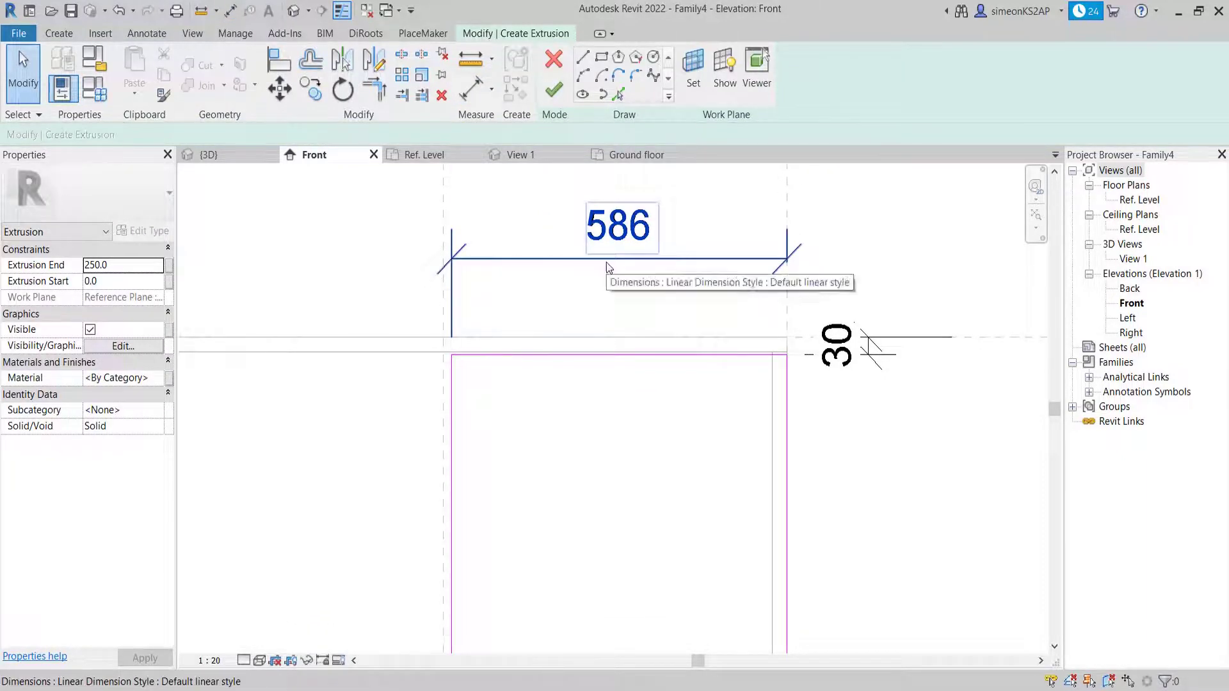
click(513, 275)
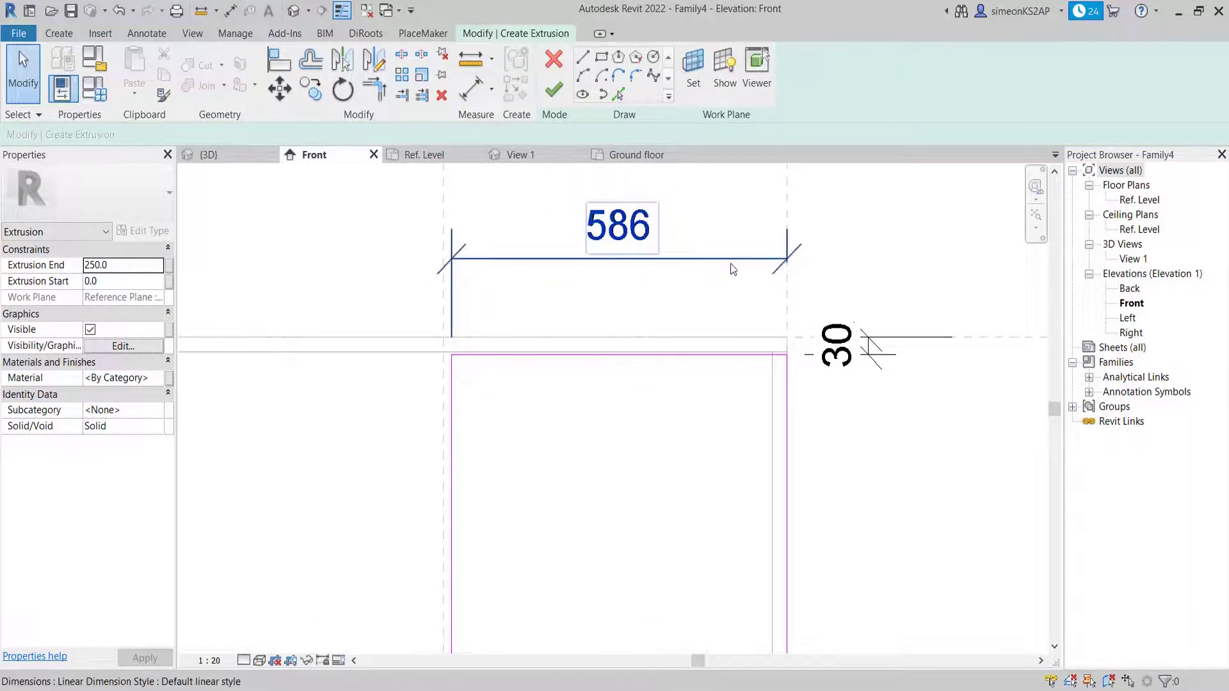
click(451, 398)
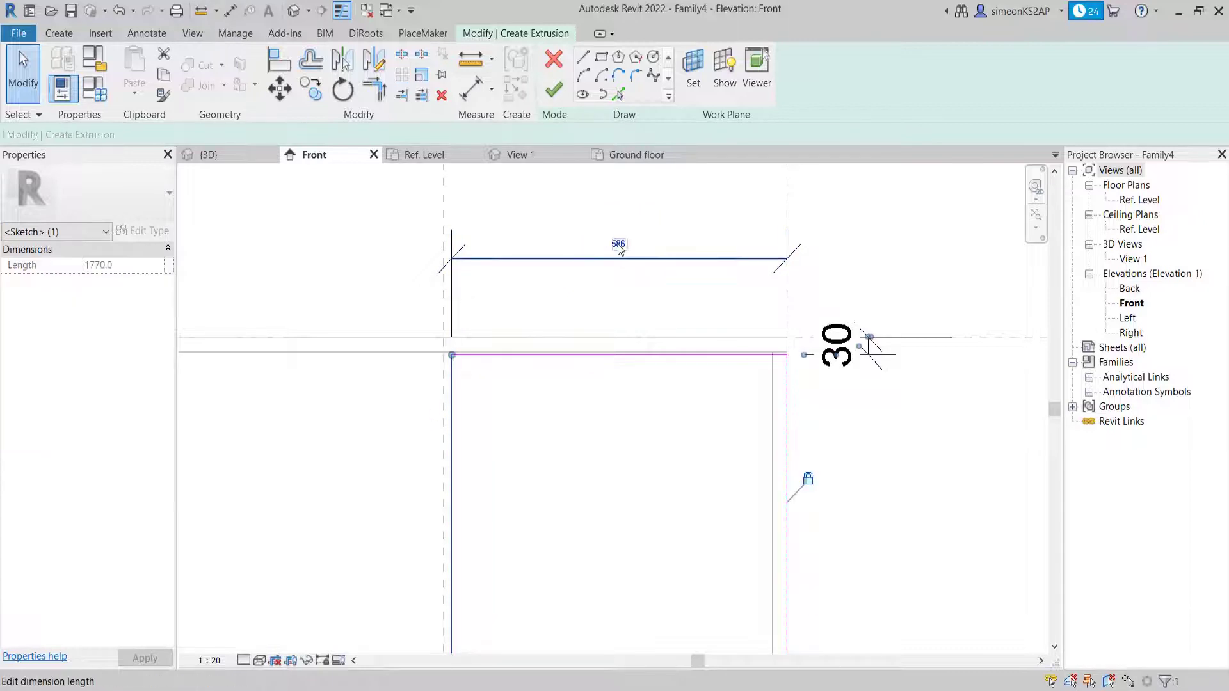
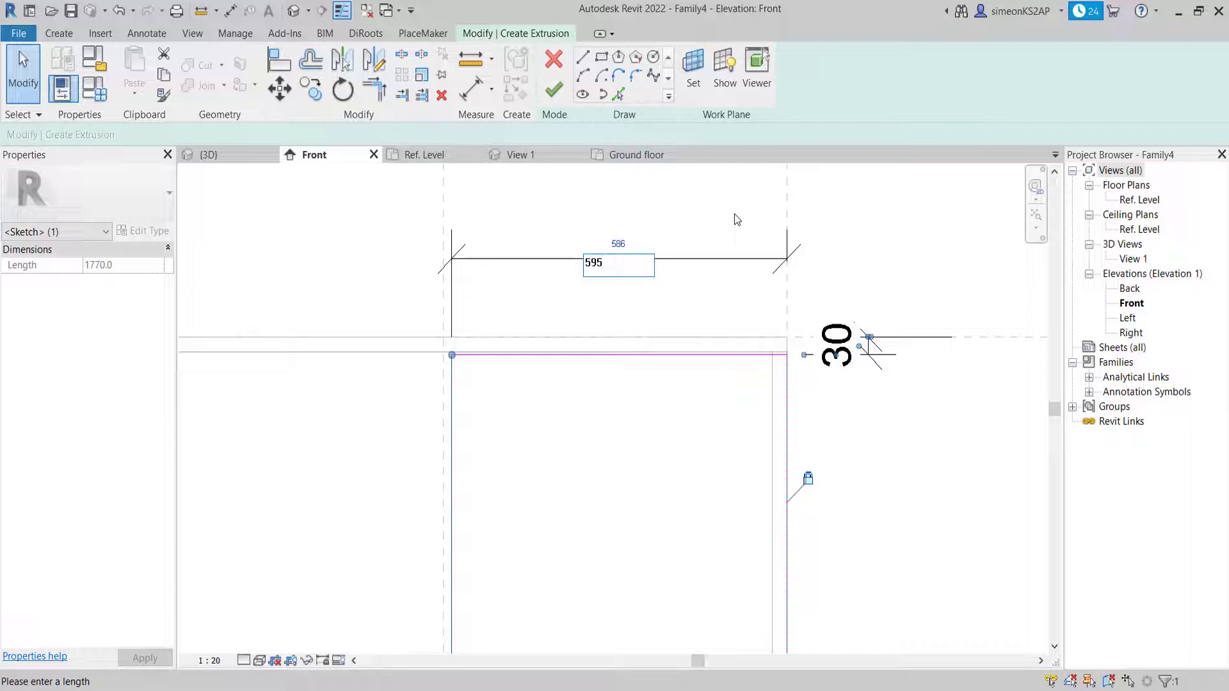
key(Return)
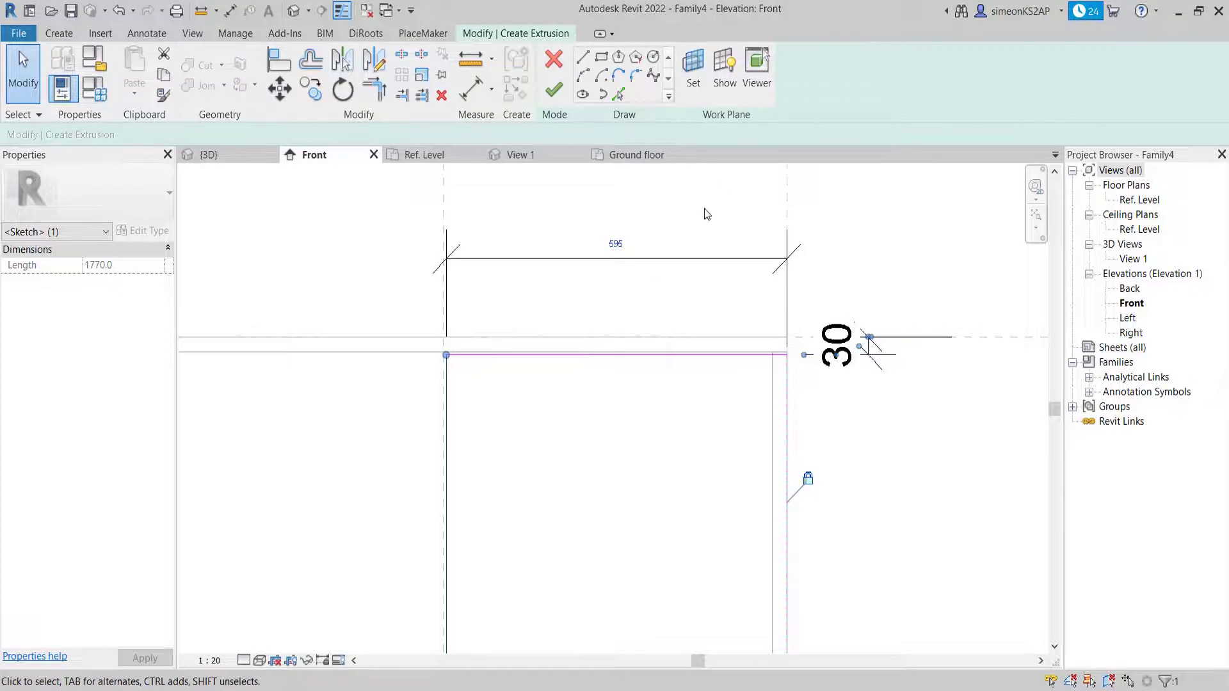
key(Escape)
Try to sketch the left door rectangle from the body's lower-left corner to the right door's top line, just short of the central reference plane.
scroll(613, 279, down, 4)
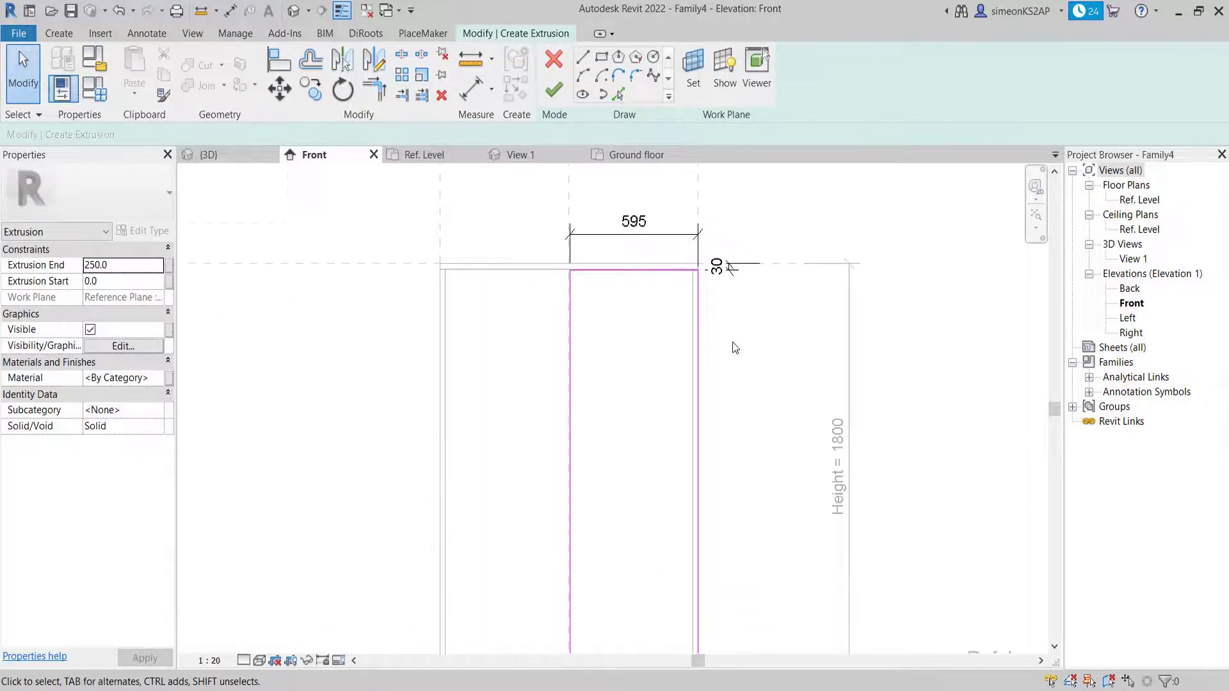
mouse_move(735, 347)
middle_down()
mouse_move(669, 362)
mouse_move(598, 268)
mouse_move(537, 245)
middle_up()
mouse_move(570, 282)
middle_down()
mouse_move(618, 257)
mouse_move(548, 260)
mouse_move(633, 270)
middle_up()
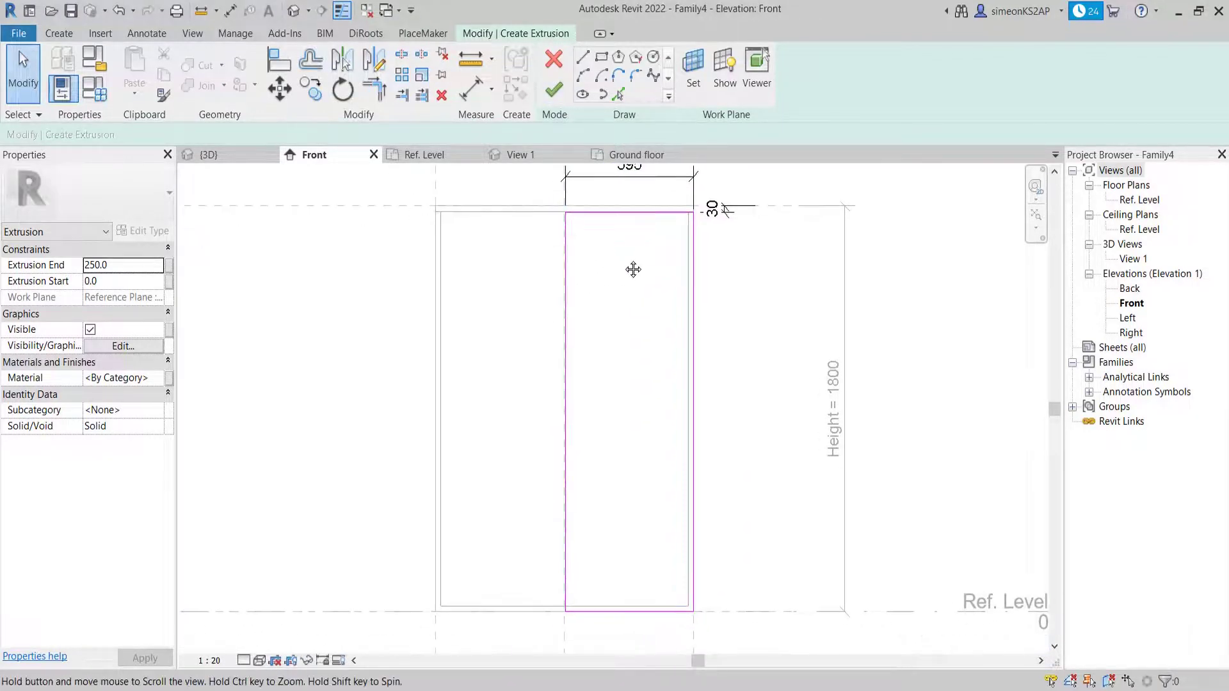
click(601, 56)
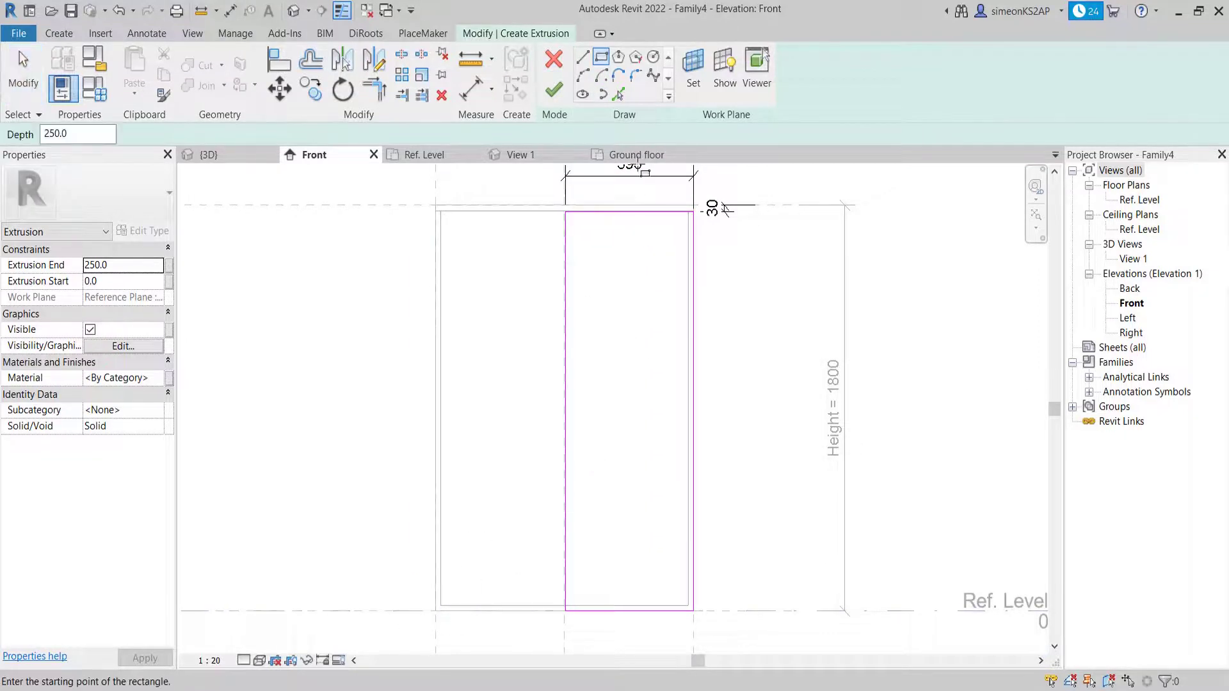
scroll(444, 596, up, 3)
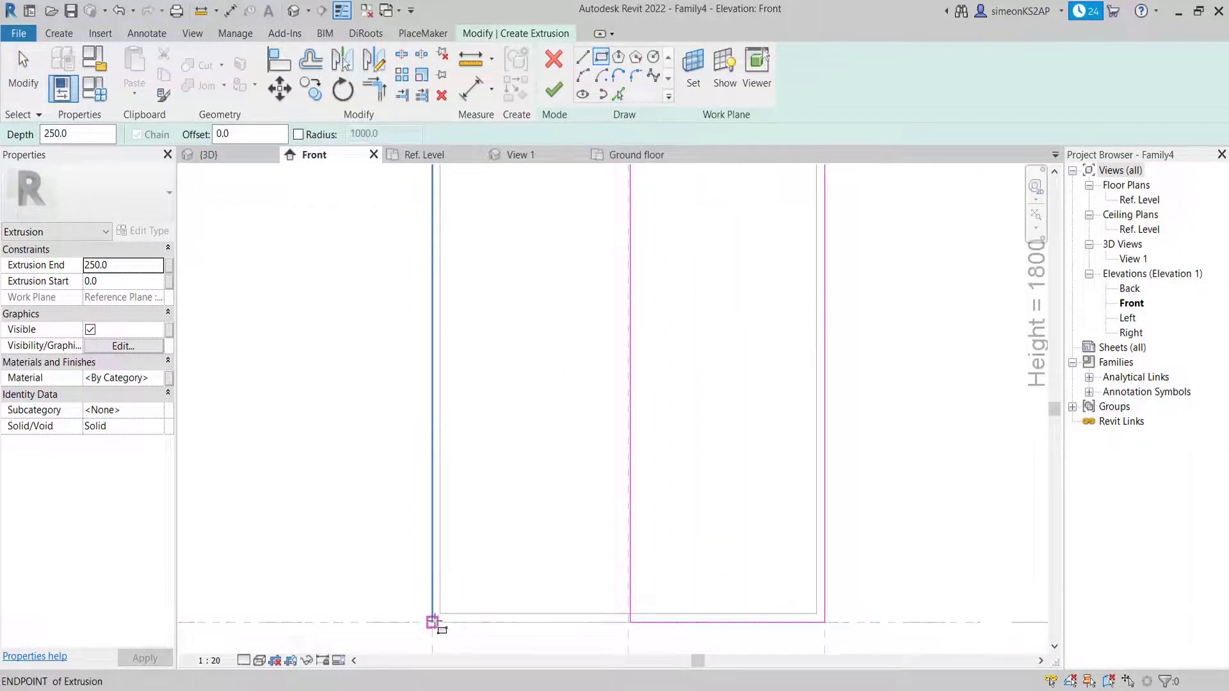
click(433, 622)
middle_drag(459, 467, 480, 636)
scroll(530, 407, up, 2)
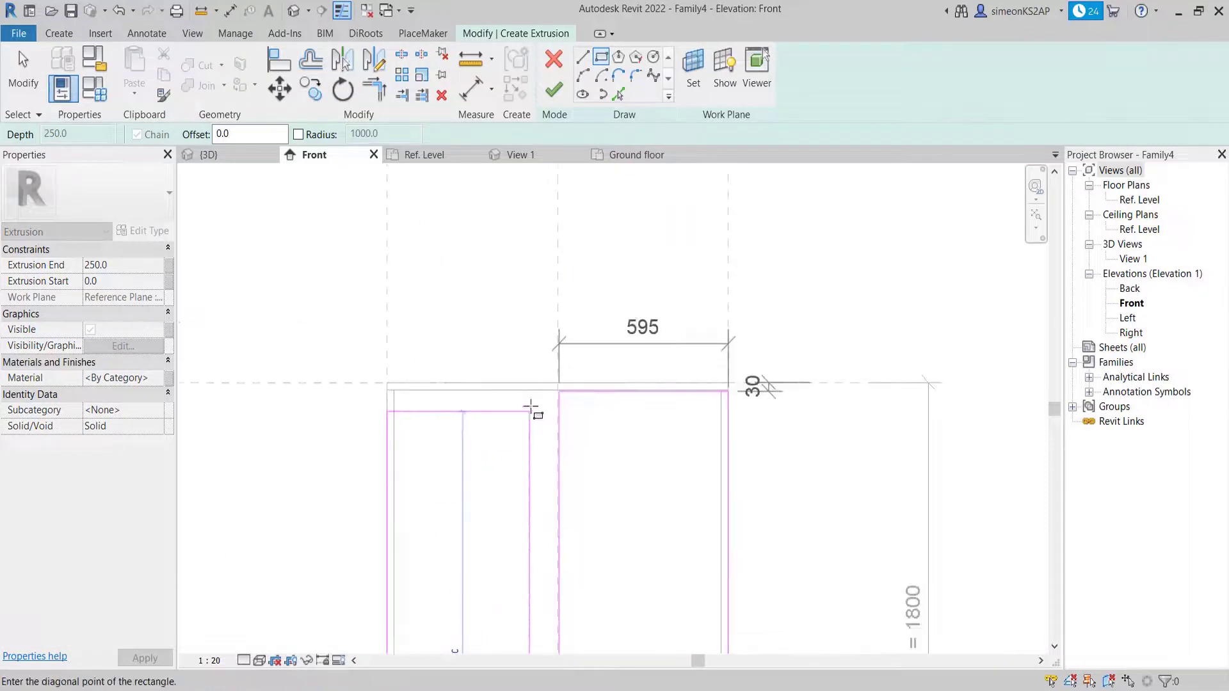
scroll(541, 410, up, 5)
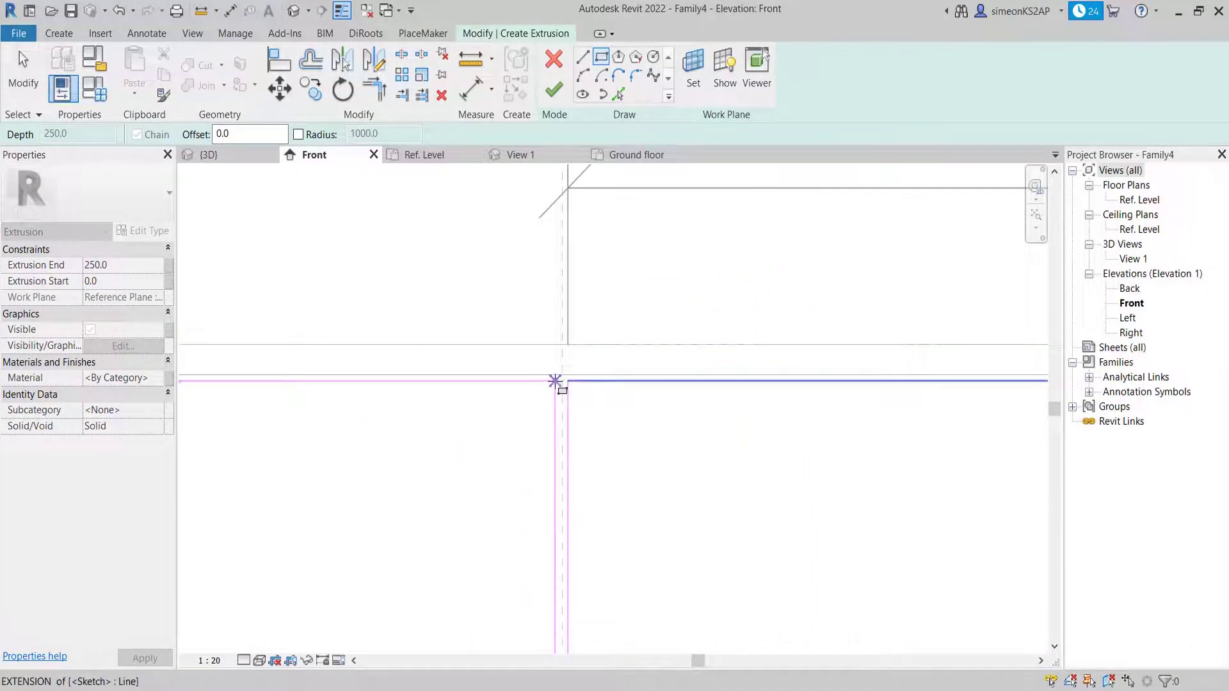
click(556, 382)
Inspect the left door rectangle and its alignment constraints, and undo the rectangle.
scroll(582, 448, down, 4)
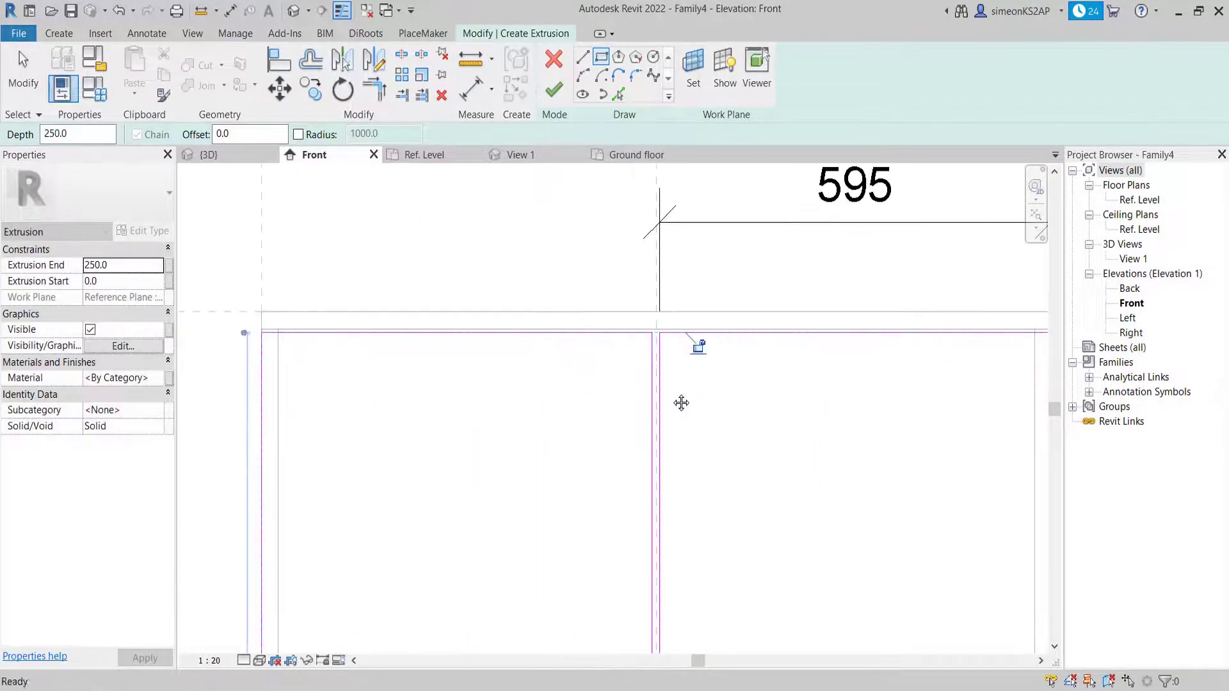
middle_drag(470, 353, 518, 303)
scroll(490, 301, down, 3)
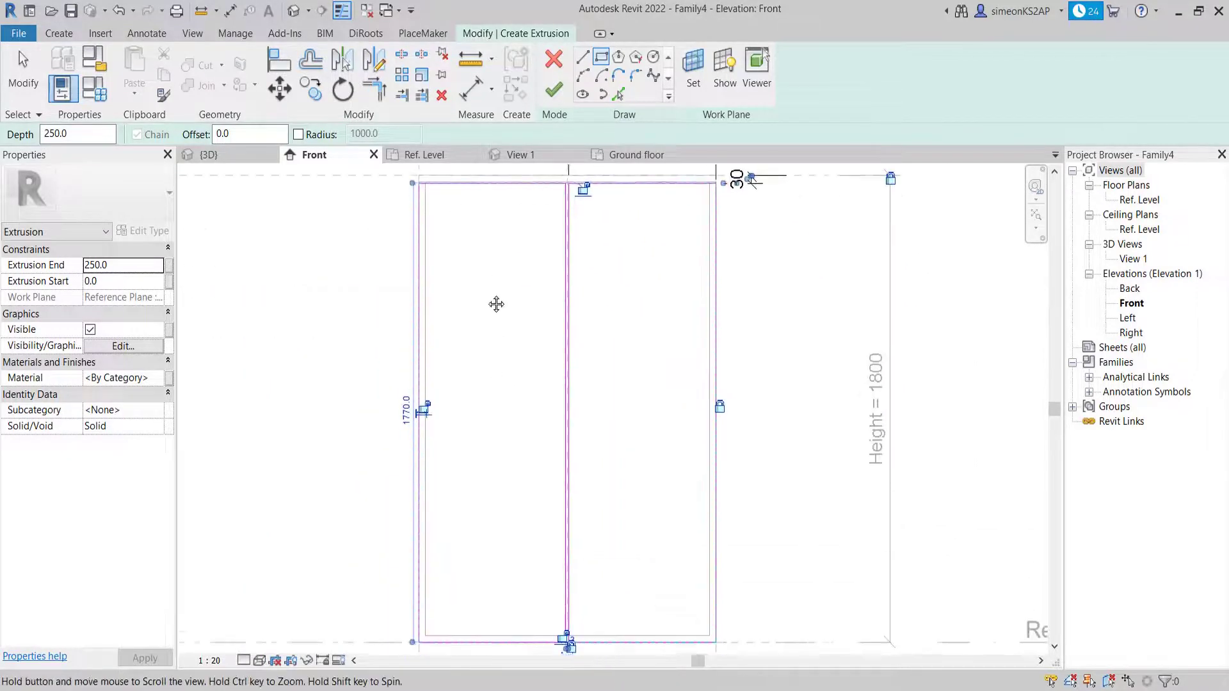
scroll(426, 412, up, 3)
middle_drag(460, 427, 493, 549)
scroll(508, 448, down, 2)
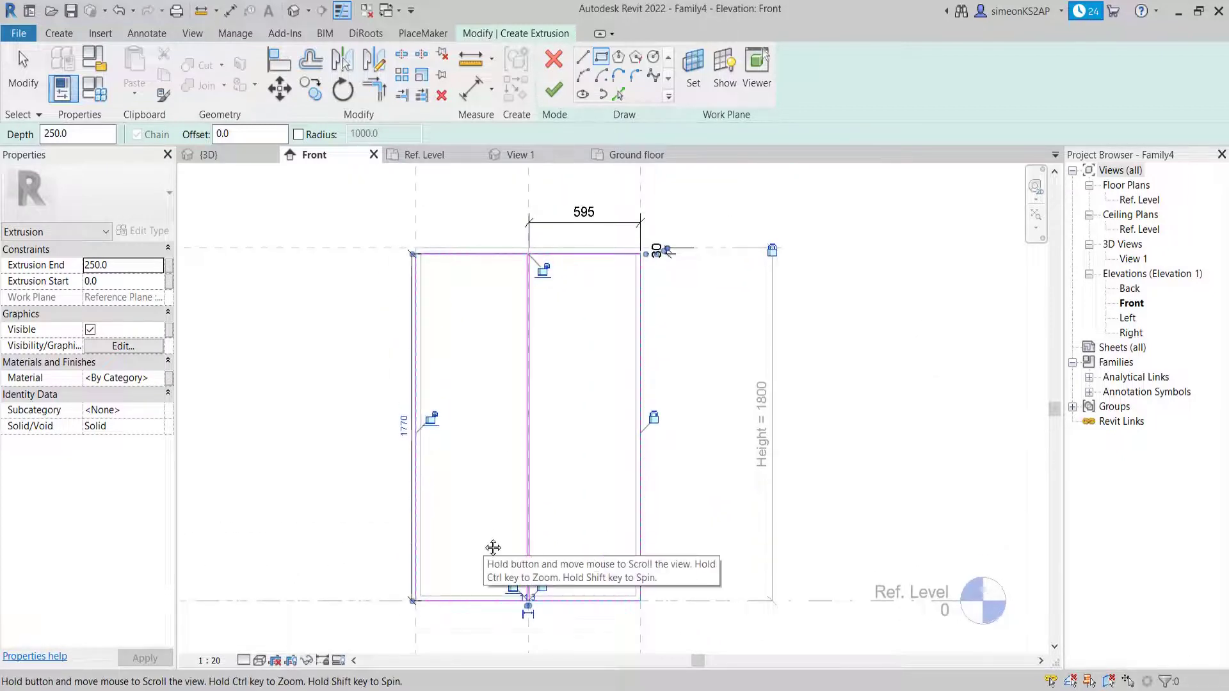
scroll(425, 320, up, 2)
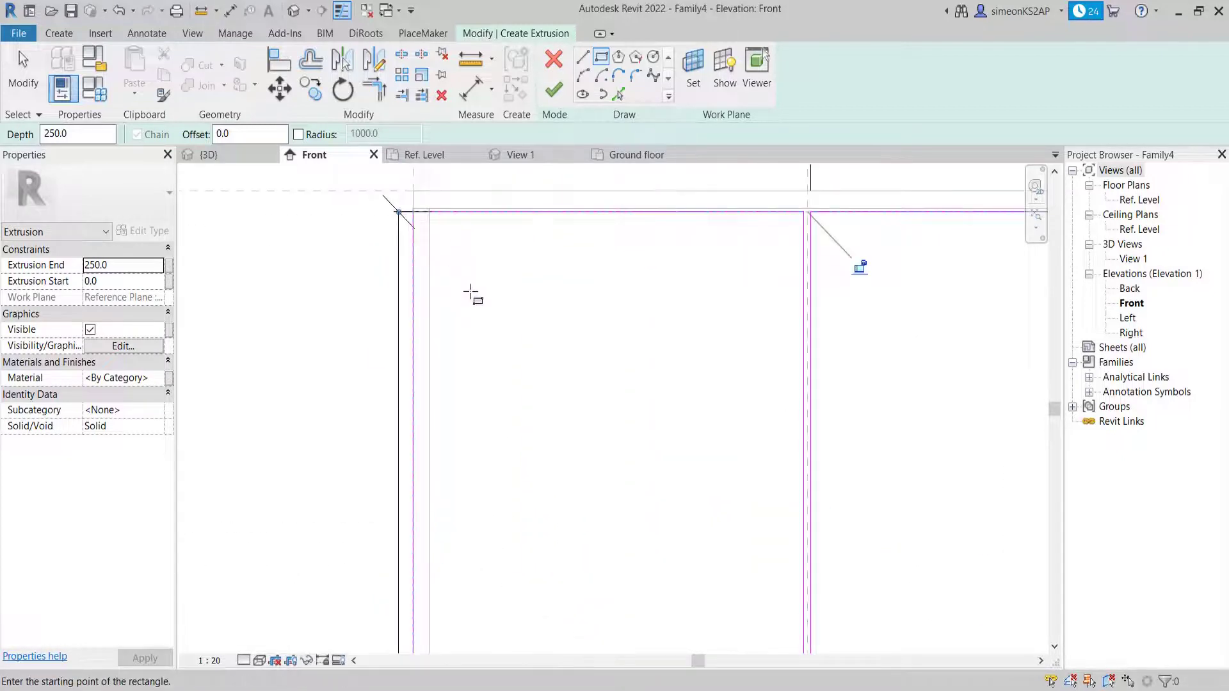
scroll(471, 294, down, 2)
scroll(537, 407, up, 2)
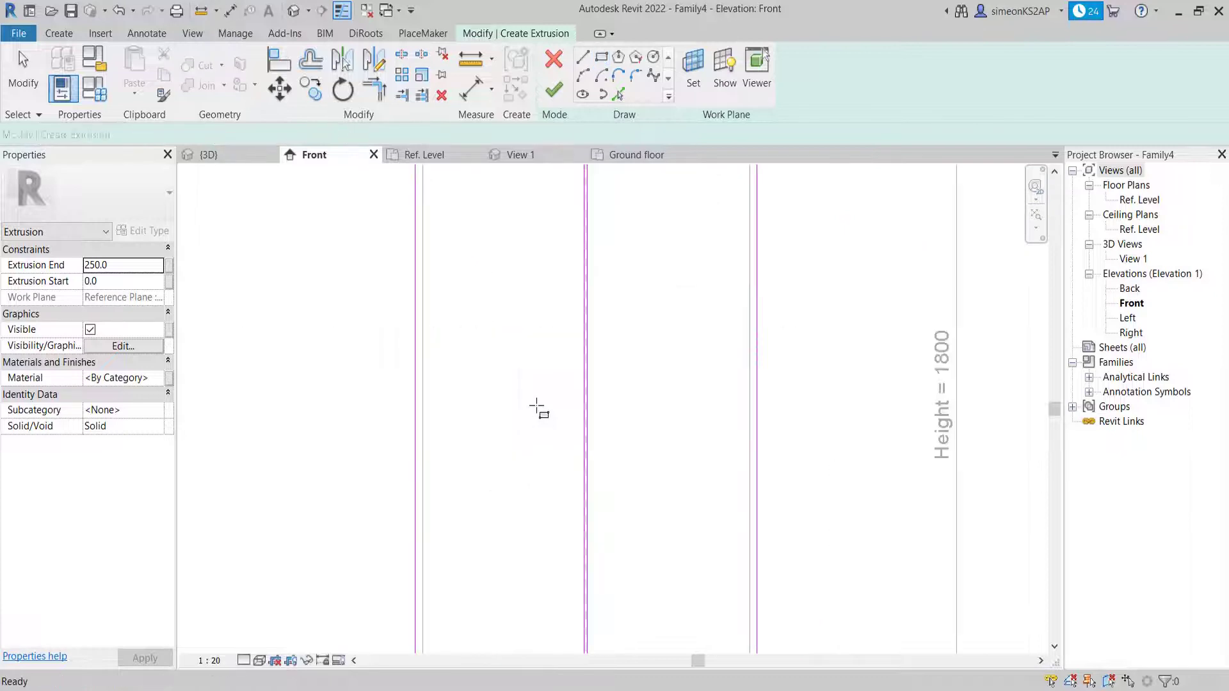
scroll(485, 411, down, 2)
middle_drag(494, 403, 470, 447)
scroll(429, 371, up, 3)
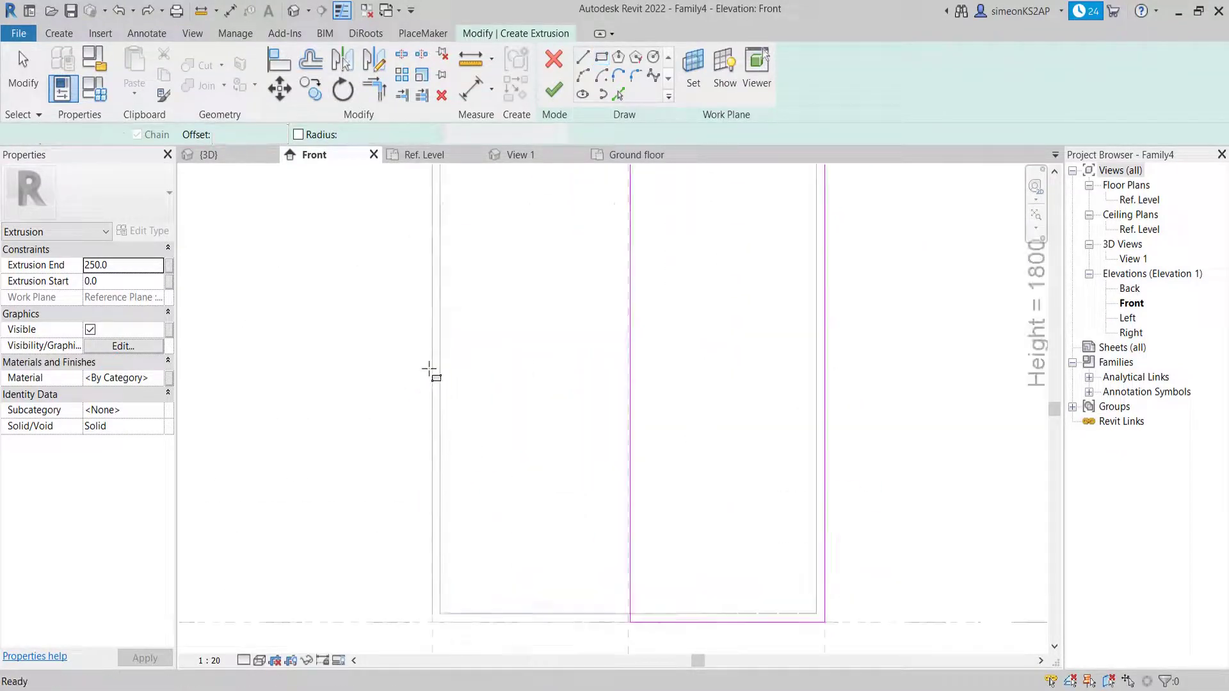
scroll(506, 410, down, 1)
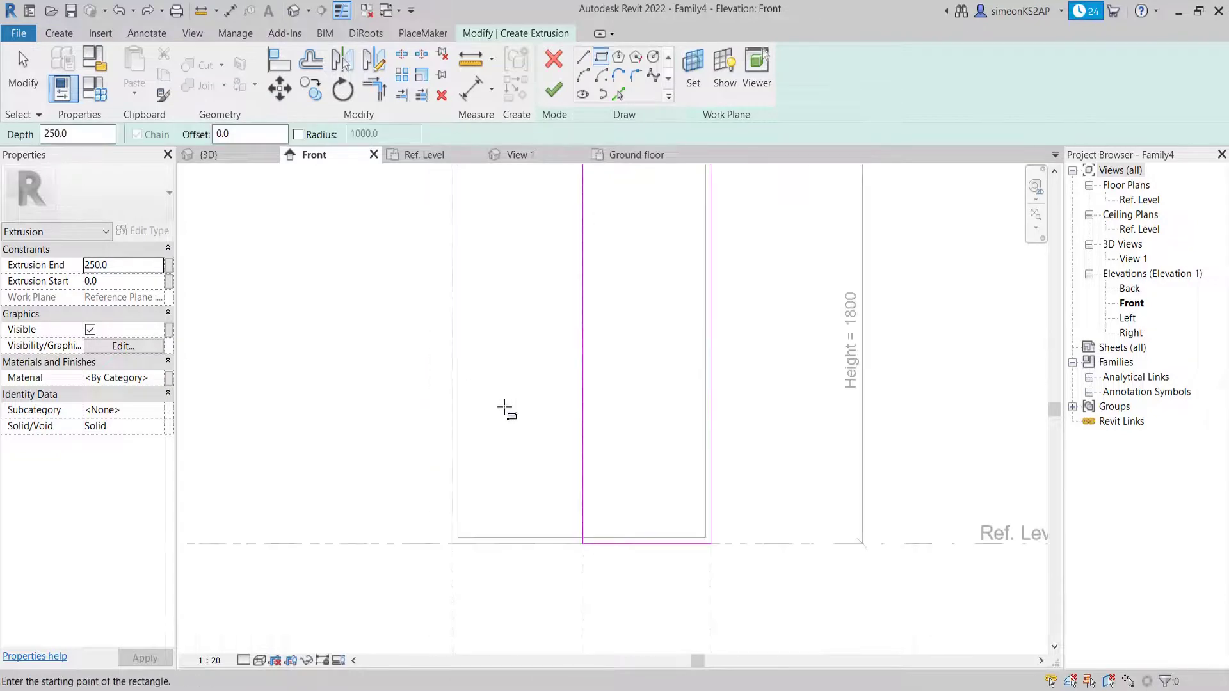
Sketch the left door rectangle again from the body's lower-left corner to the right door's top line, leaving a small gap at the central reference plane.
click(603, 59)
scroll(467, 554, up, 2)
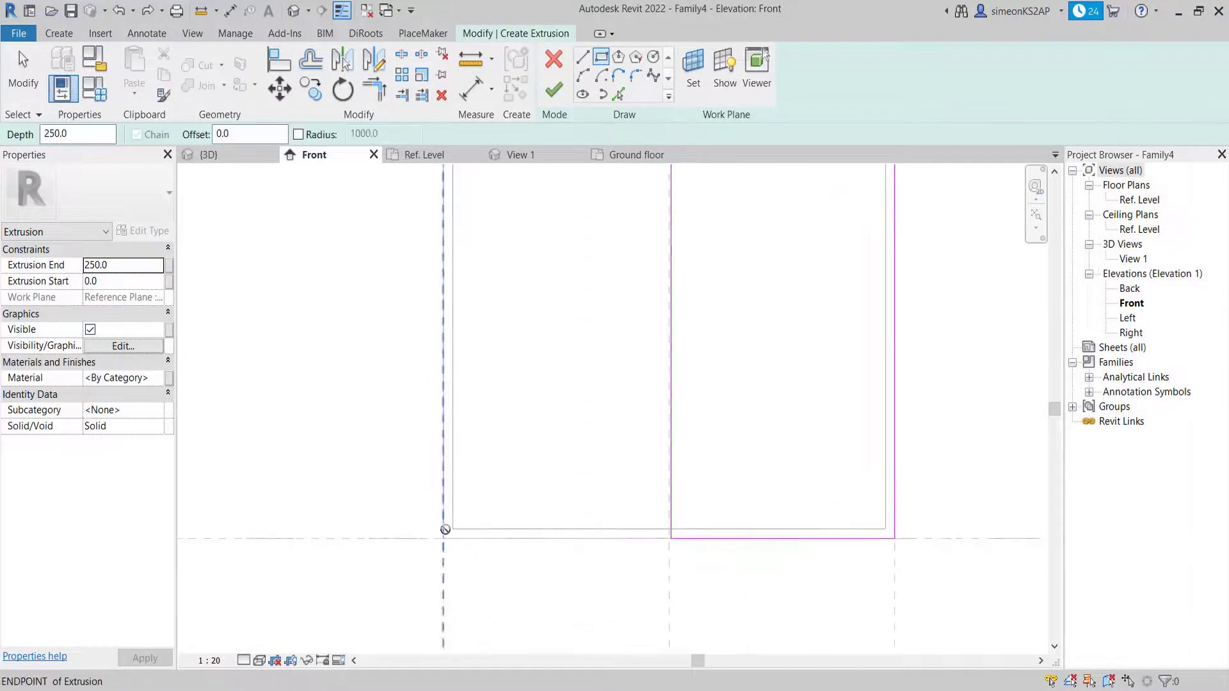
click(445, 529)
scroll(480, 343, down, 2)
middle_drag(480, 343, 505, 502)
scroll(544, 384, down, 2)
scroll(582, 271, up, 2)
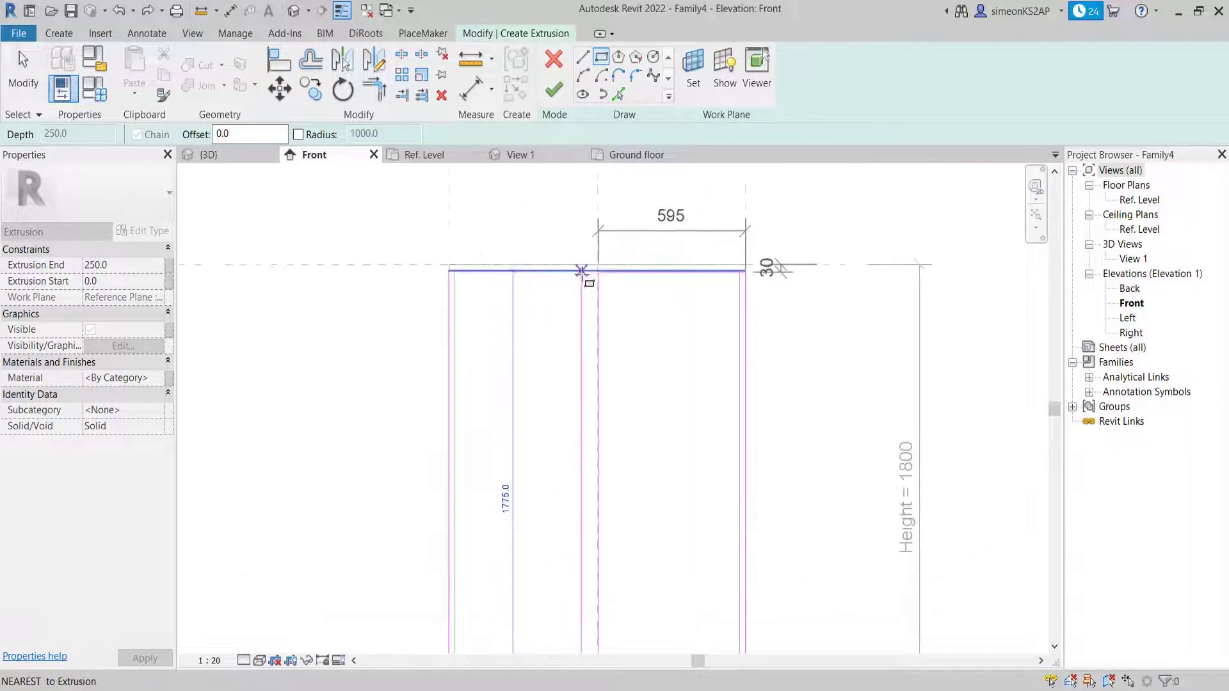
scroll(584, 273, up, 3)
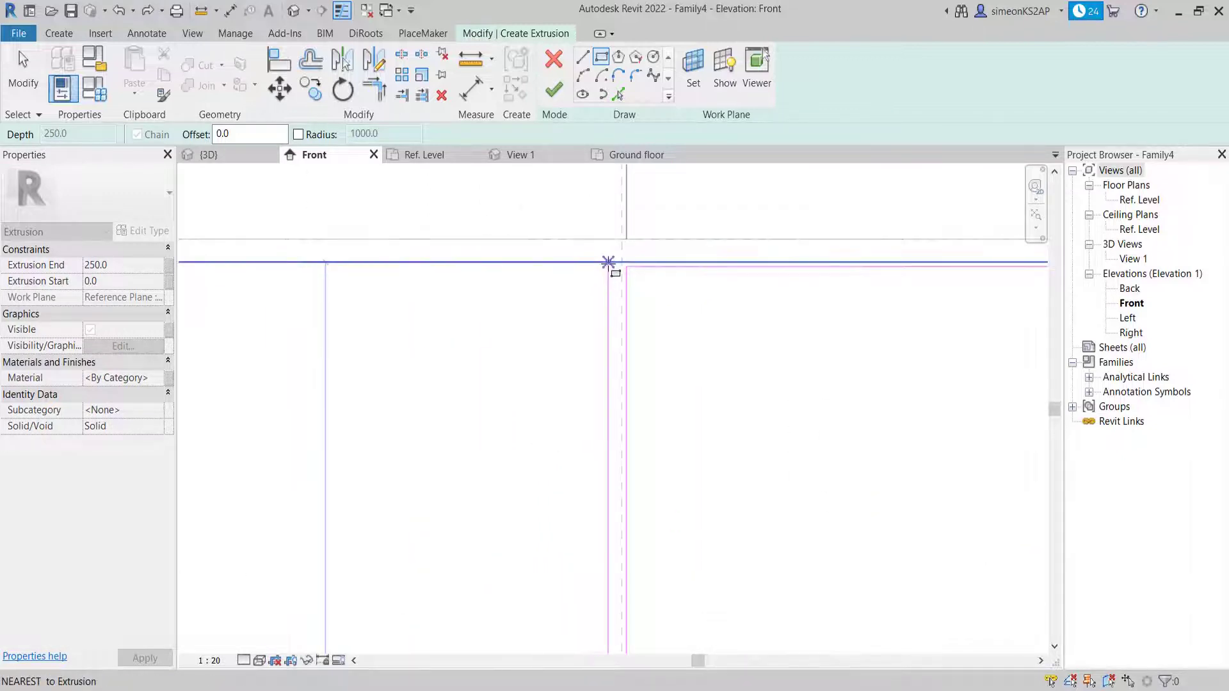
scroll(609, 265, up, 2)
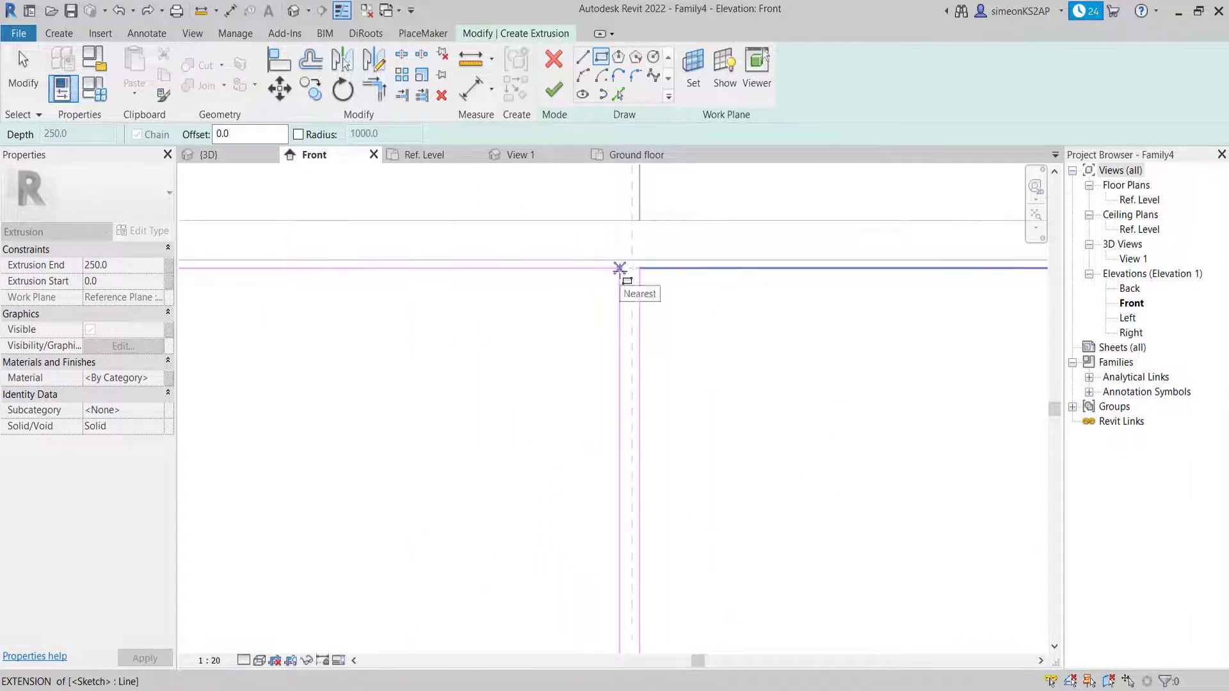
click(620, 267)
Try to lock the left door sketch's outer vertical line to the left reference plane.
scroll(614, 343, down, 3)
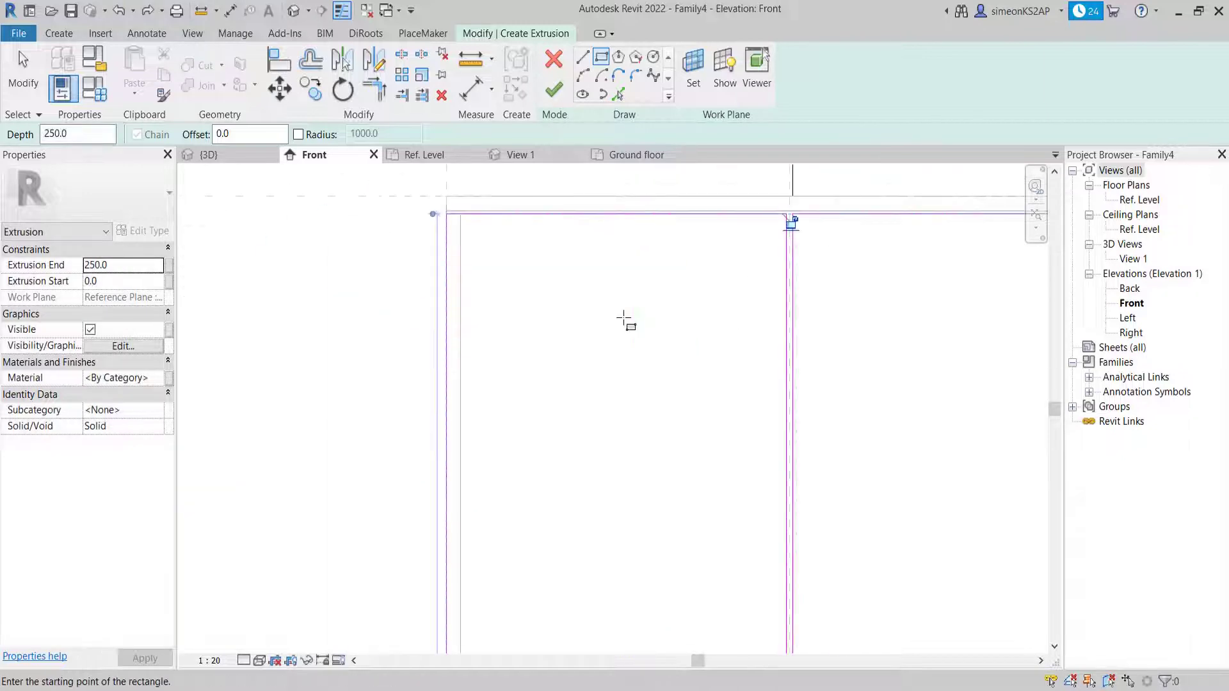
scroll(624, 320, down, 1)
shift+scroll(475, 499, right, 2)
ctrl+scroll(475, 499, down, 3)
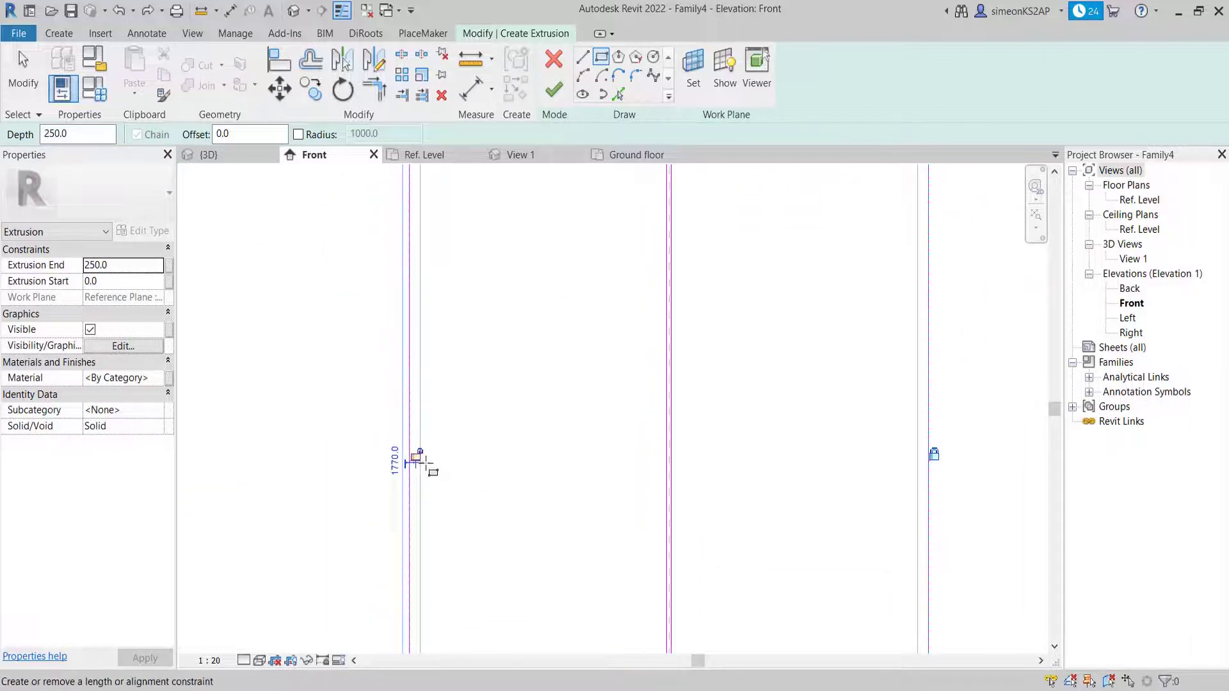
click(418, 457)
scroll(538, 461, down, 1)
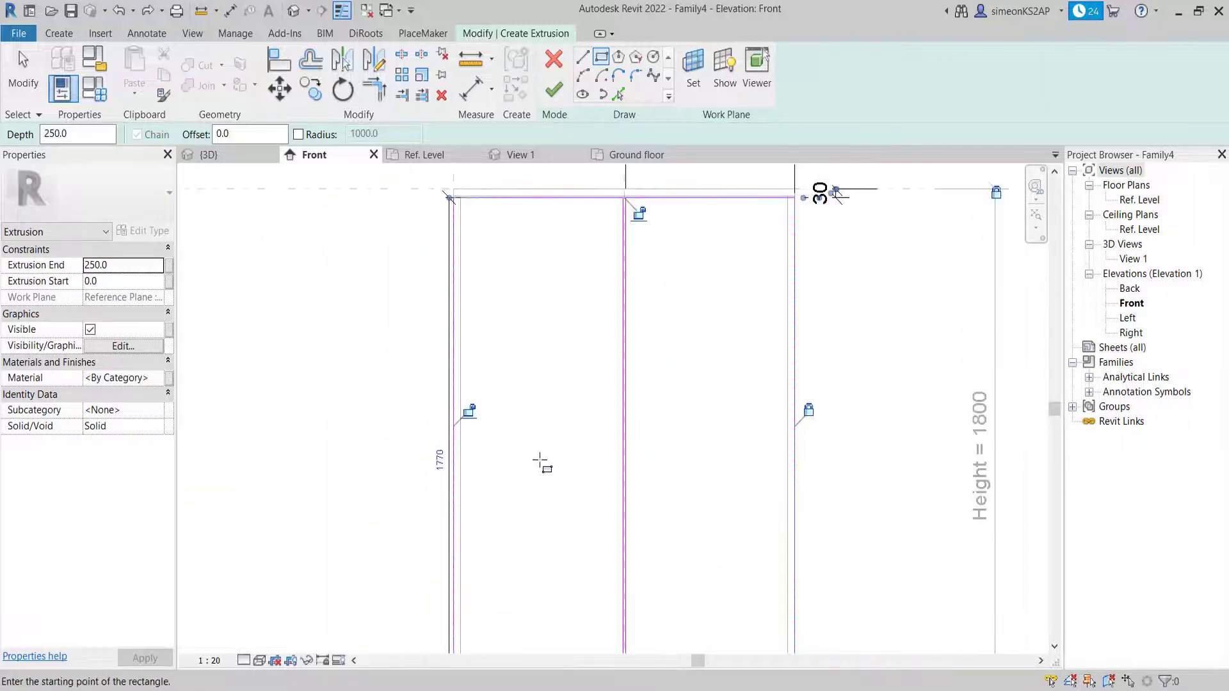
Lock the left door sketch's bottom line at the reference level, and end the rectangle command.
middle_drag(540, 461, 485, 392)
scroll(529, 439, down, 1)
scroll(506, 580, up, 1)
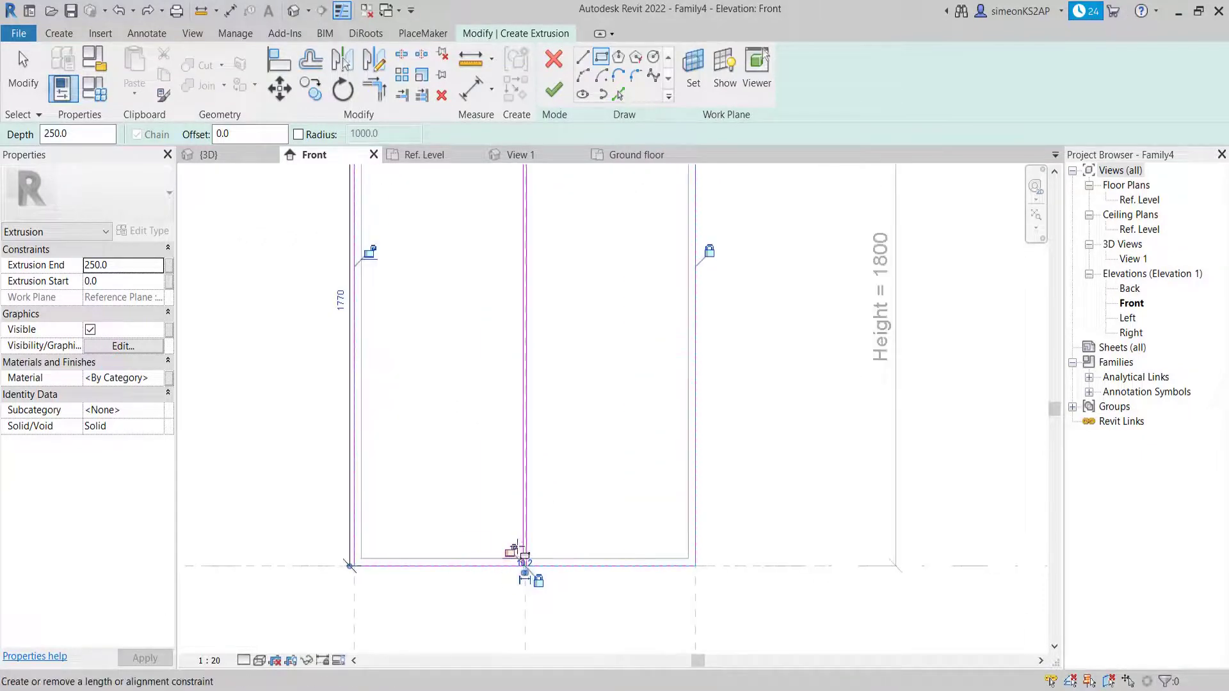
scroll(528, 564, down, 2)
middle_drag(535, 445, 571, 521)
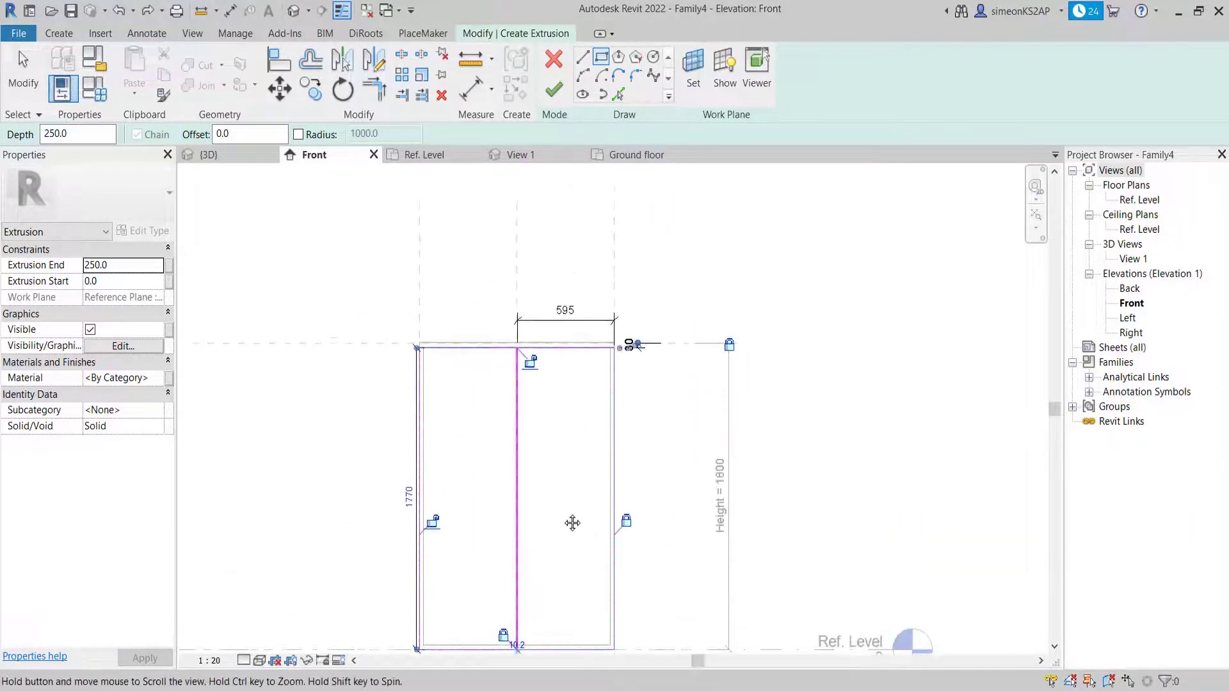
scroll(534, 337, up, 3)
middle_drag(529, 368, 598, 365)
scroll(554, 375, down, 1)
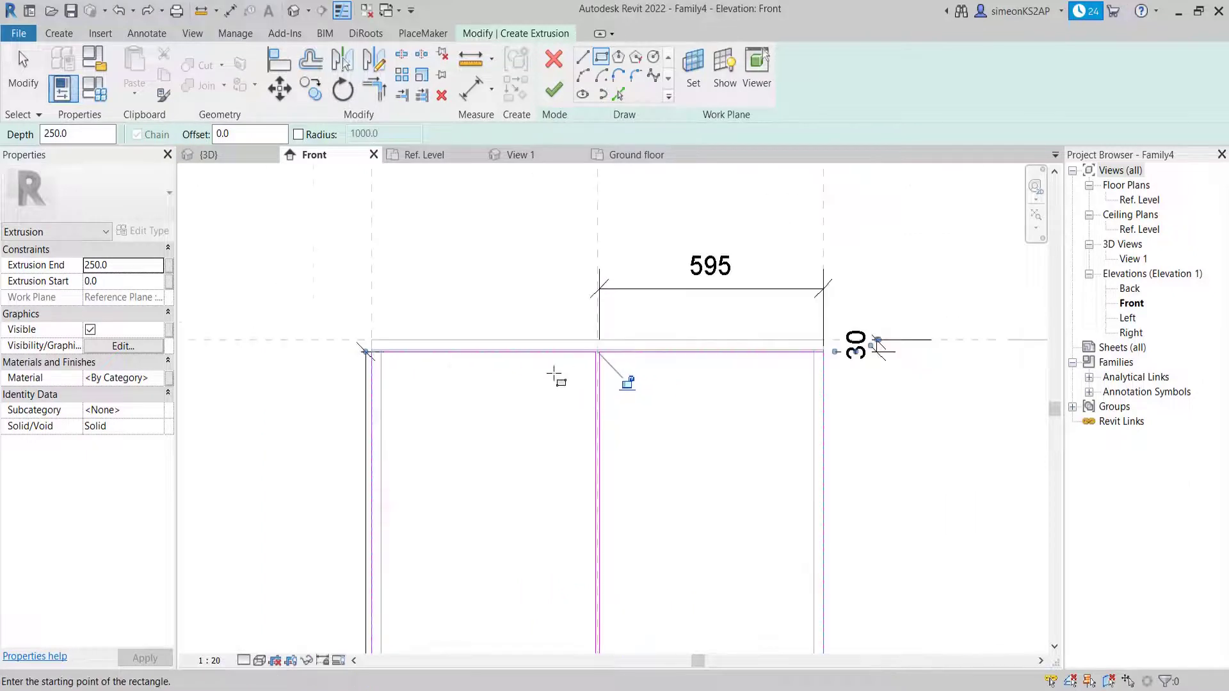
right_click(299, 246)
right_click(291, 239)
click(320, 253)
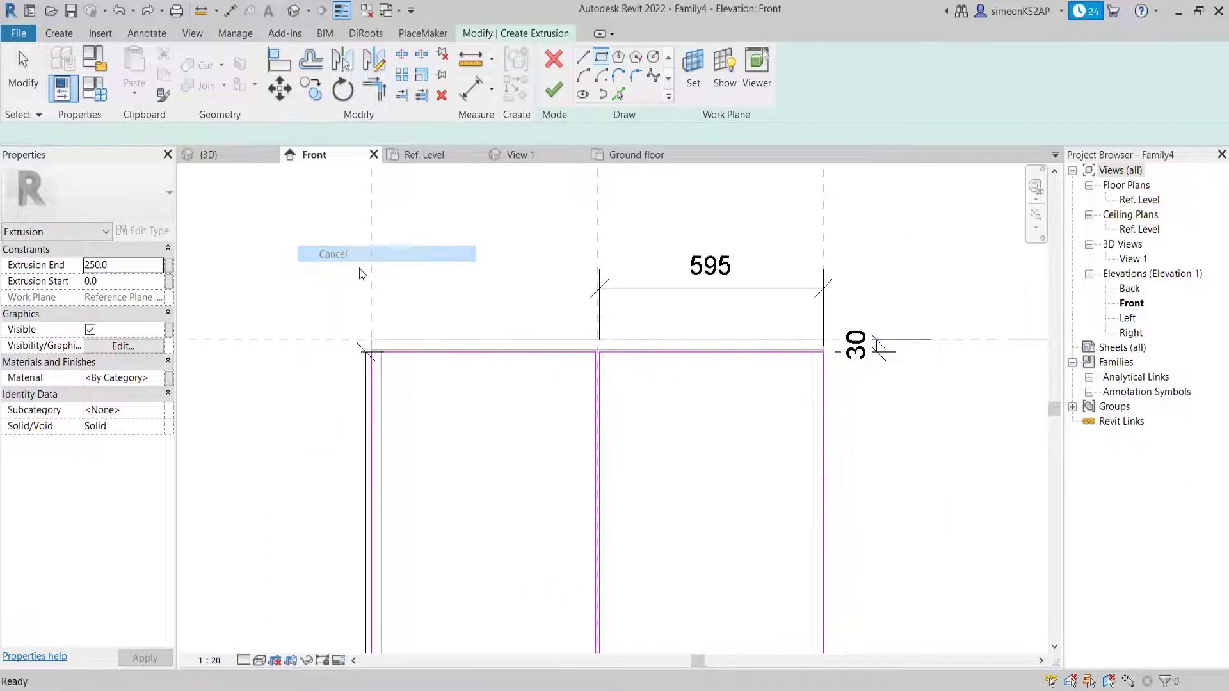
Delete the vertical height dimension running along the left door's outer edge.
scroll(377, 368, up, 1)
scroll(379, 367, up, 1)
scroll(487, 365, down, 1)
middle_drag(521, 365, 486, 315)
scroll(406, 390, down, 1)
click(438, 347)
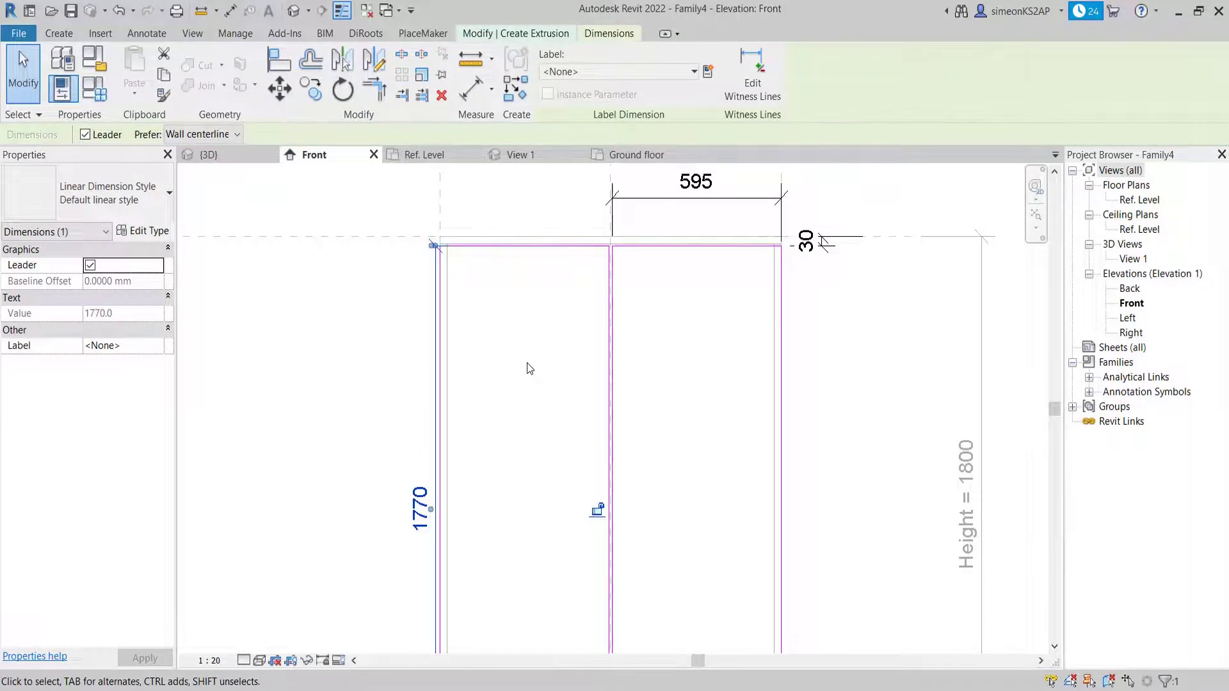
key(Escape)
scroll(420, 262, up, 3)
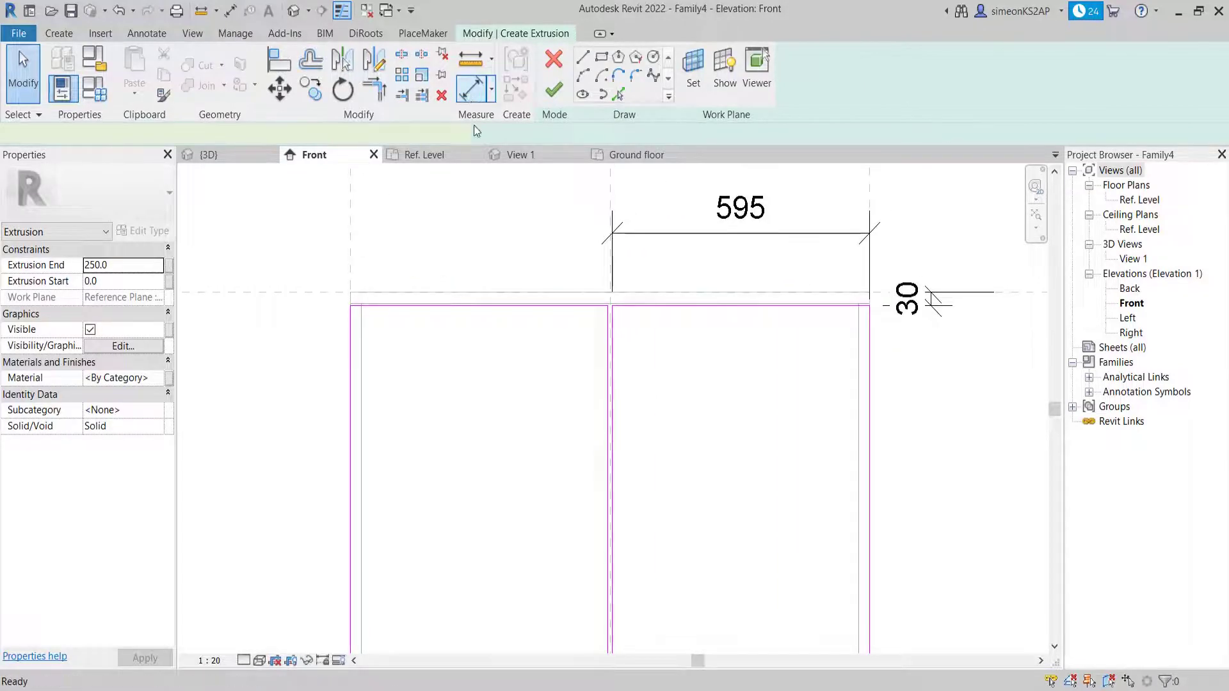
Dimension the gap between the top reference plane and the left door sketch's top line, and end the dimension command.
click(472, 90)
scroll(557, 321, down, 2)
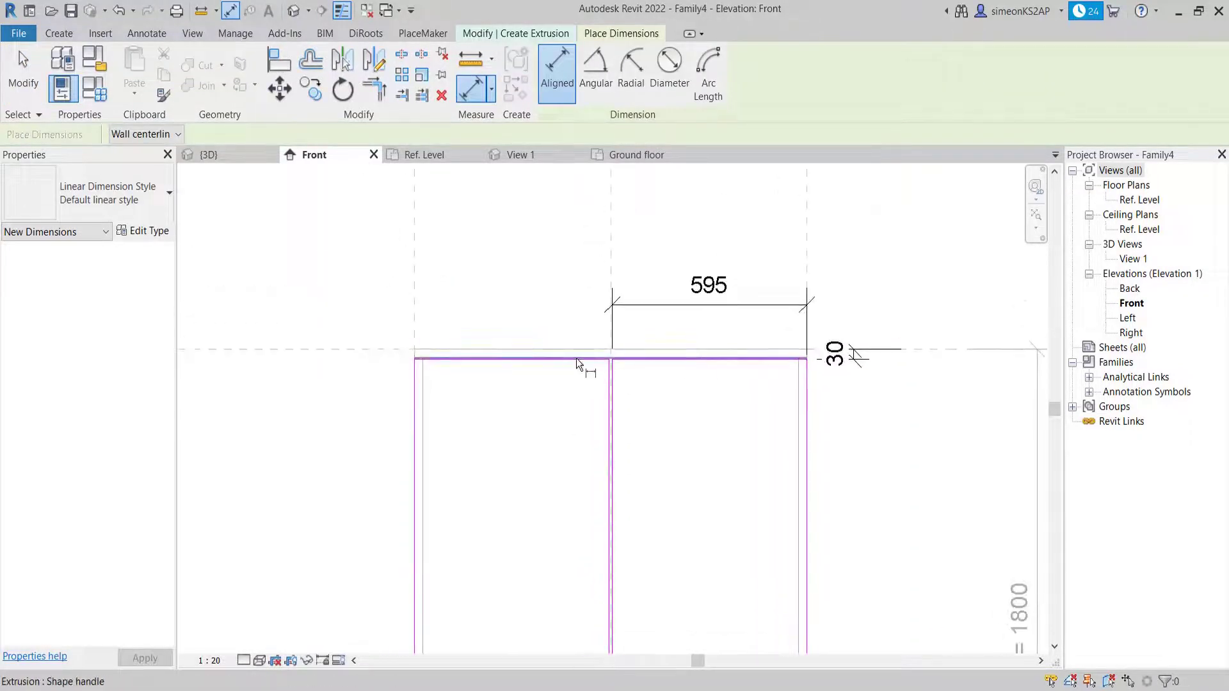
scroll(414, 356, up, 3)
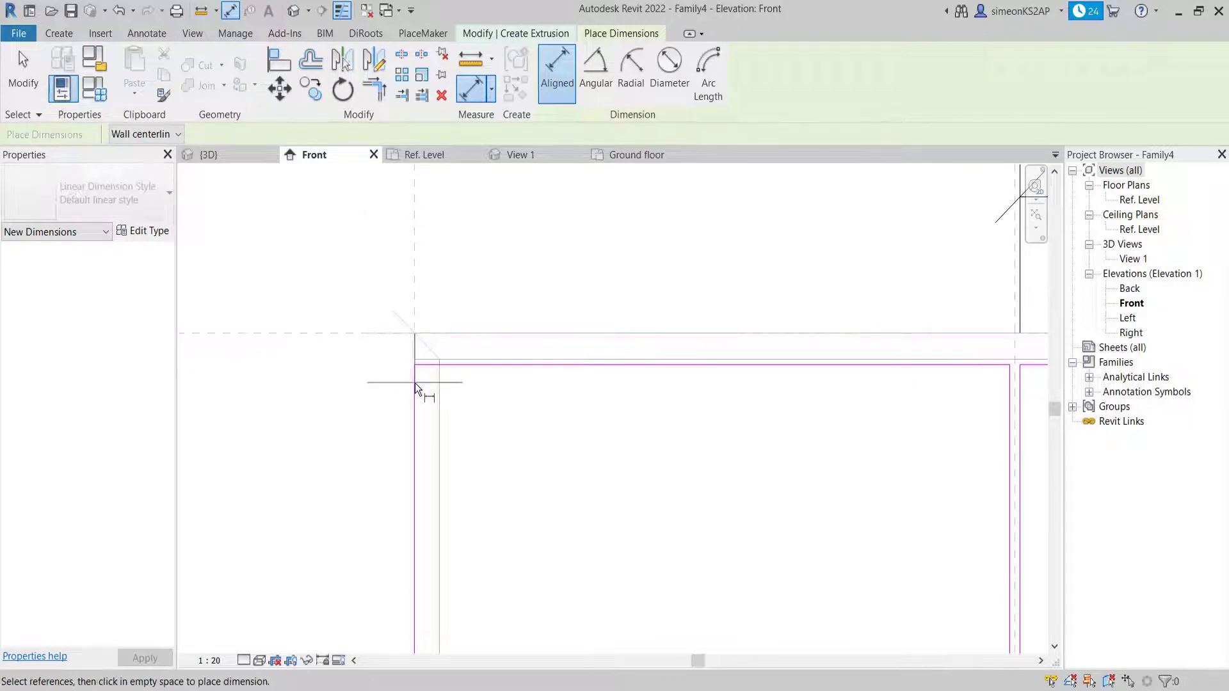
scroll(415, 383, up, 3)
click(443, 343)
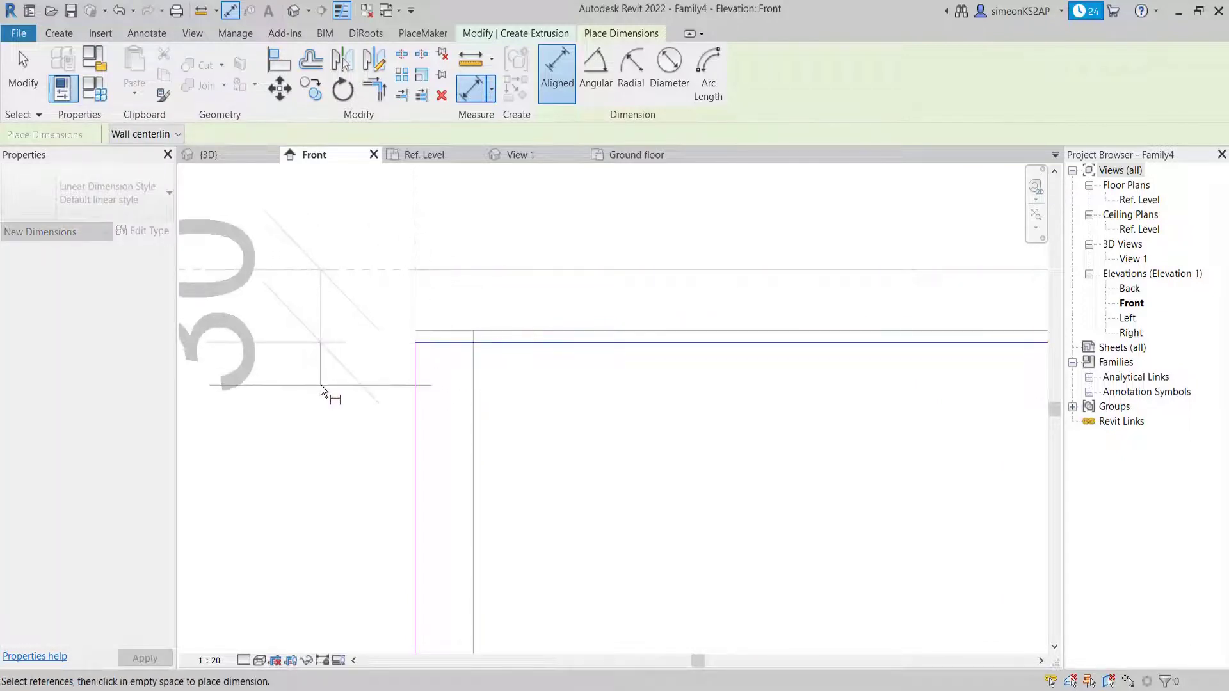
scroll(327, 389, down, 3)
middle_drag(346, 397, 426, 385)
right_click(426, 384)
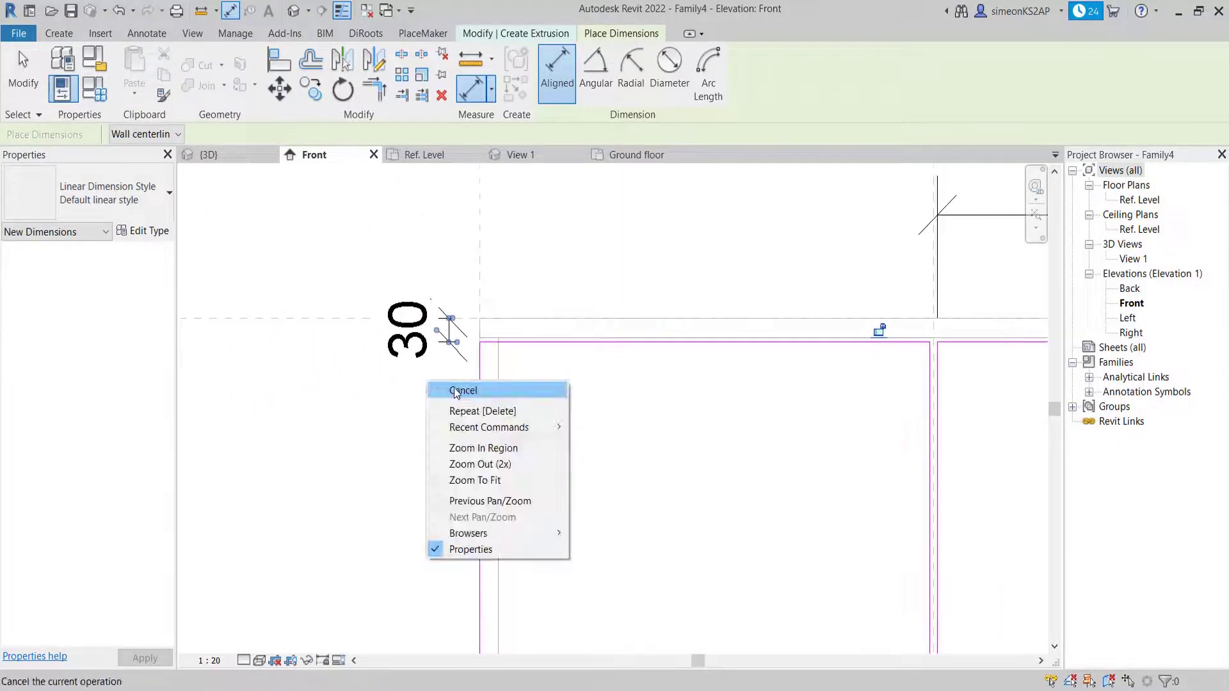
key(Escape)
right_click(426, 388)
click(454, 400)
Lock the new gap dimension above the left door and deselect it.
click(465, 364)
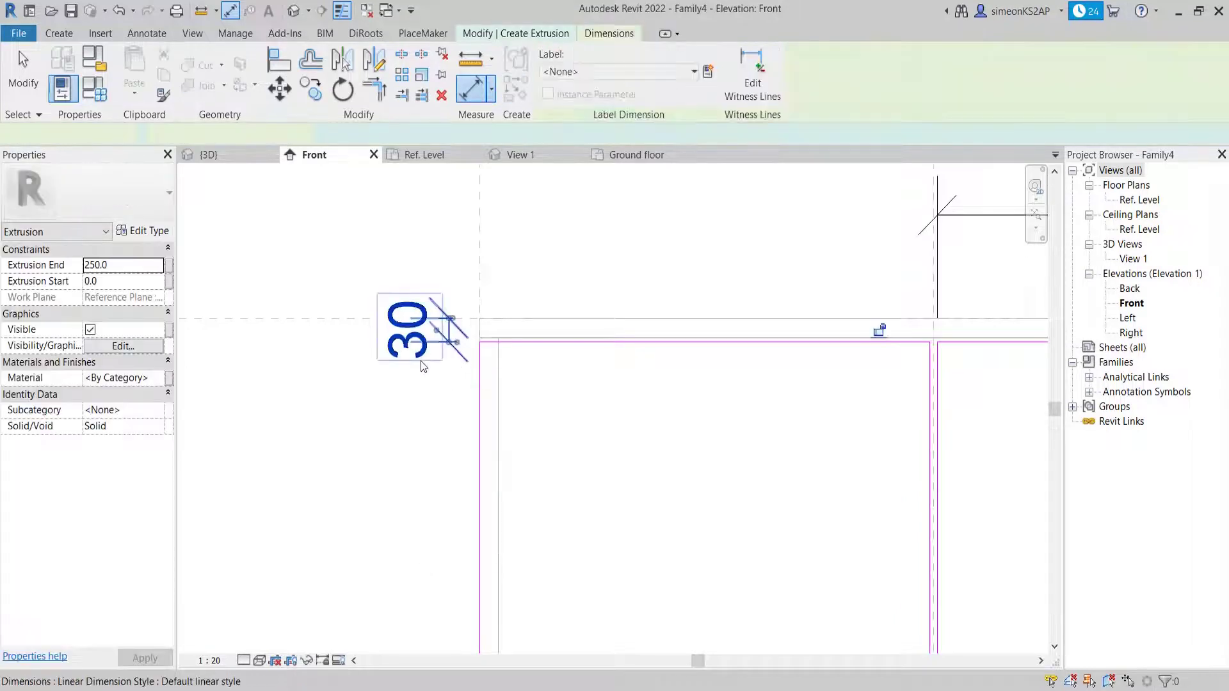
key(d)
key(i)
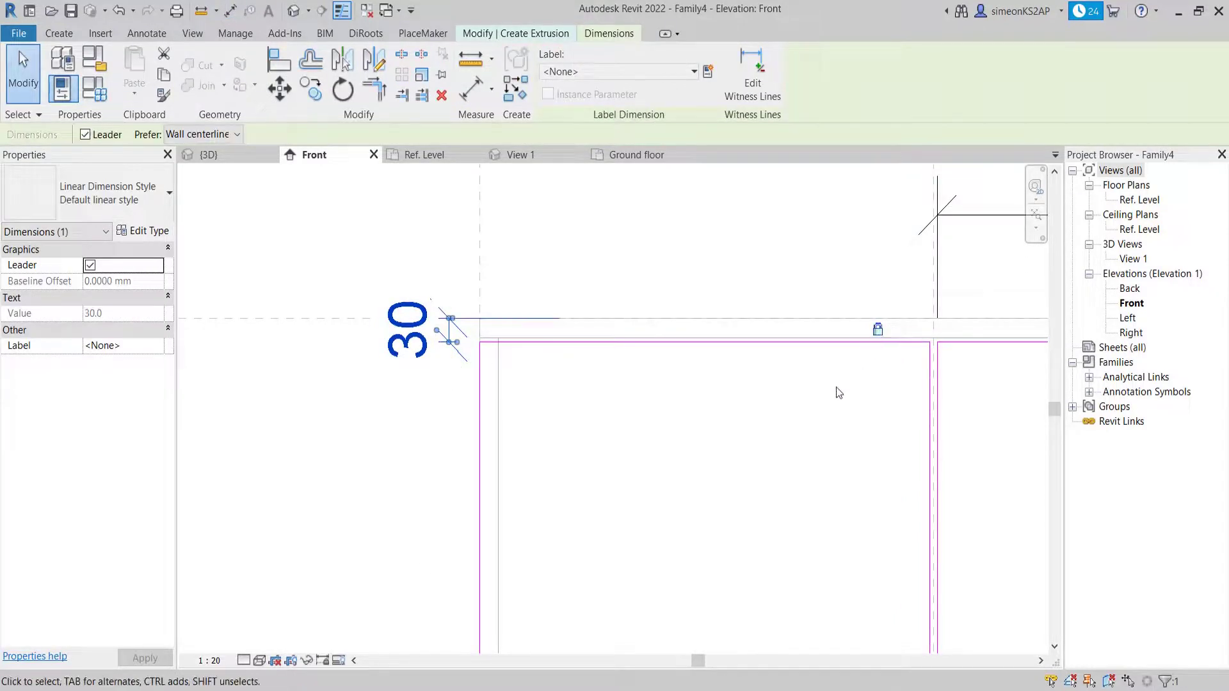
scroll(820, 397, down, 2)
middle_drag(801, 406, 622, 406)
key(Escape)
scroll(693, 371, down, 2)
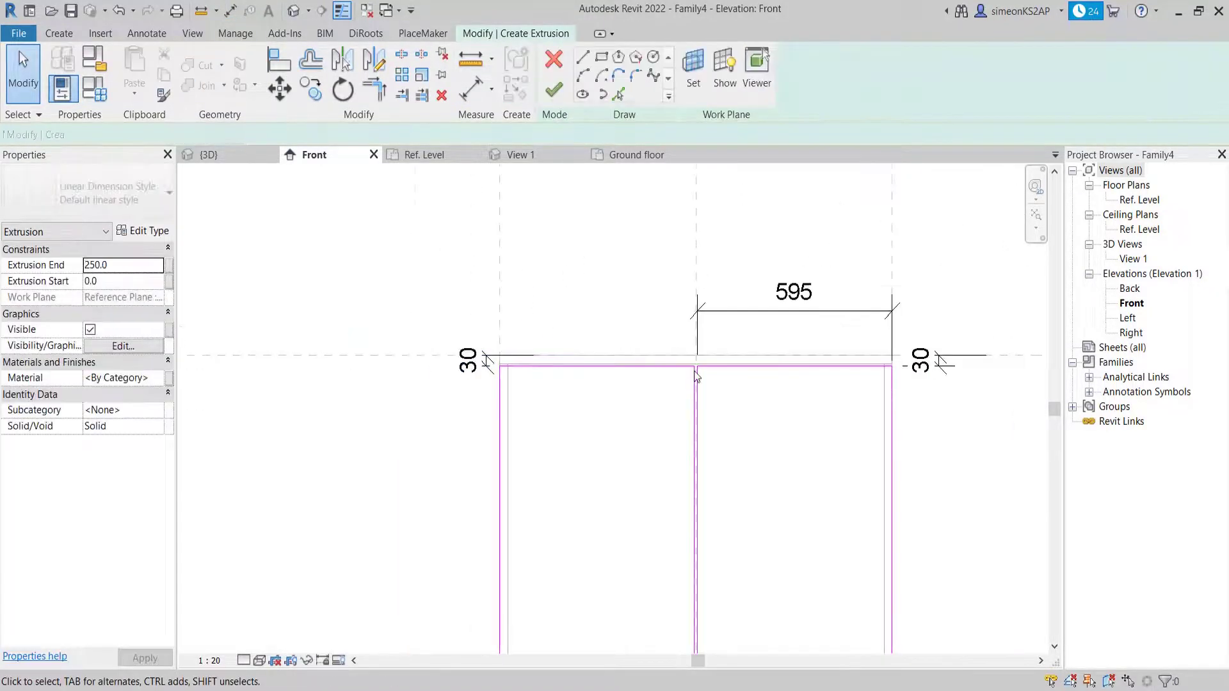
Dimension from the left reference plane to the left door's inner vertical line, placing it above the doors, and end the command.
scroll(494, 355, up, 2)
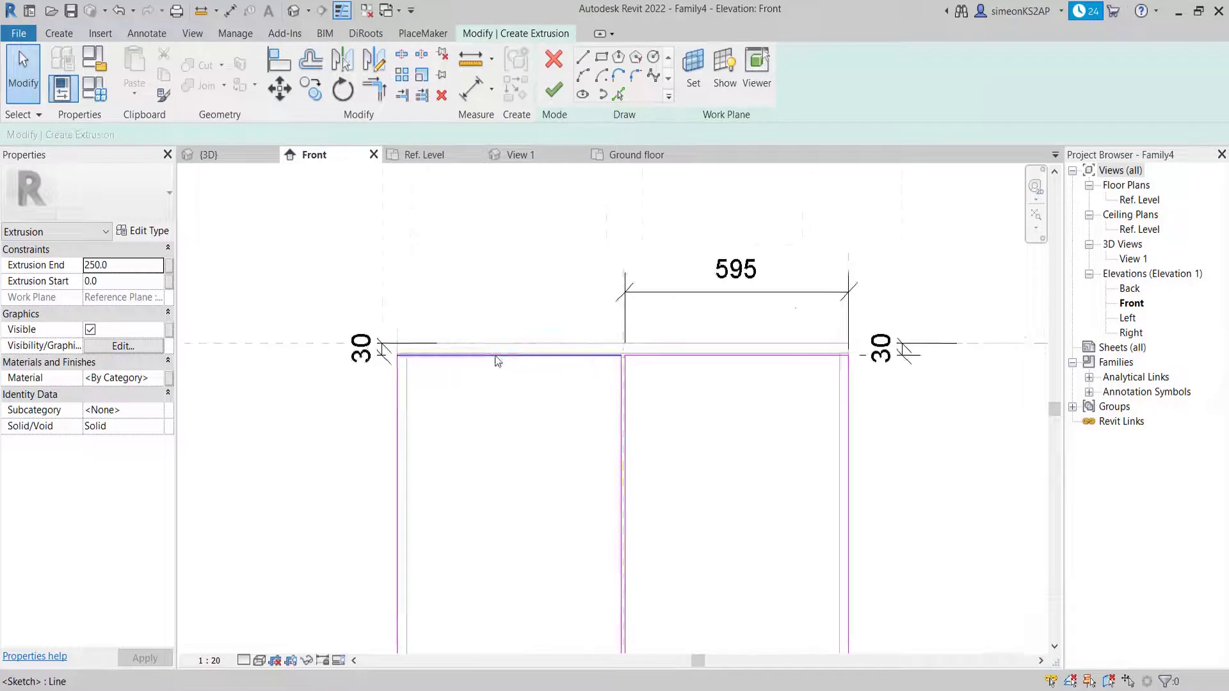
click(471, 89)
scroll(393, 314, up, 1)
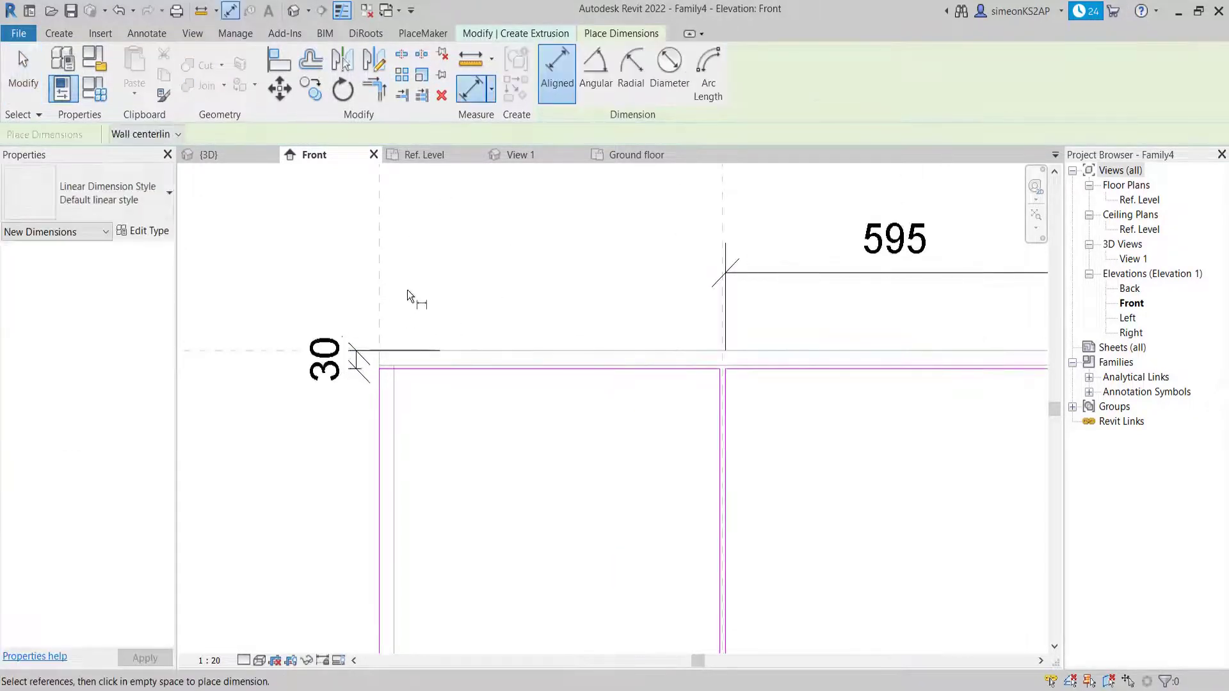
scroll(380, 265, down, 2)
click(388, 246)
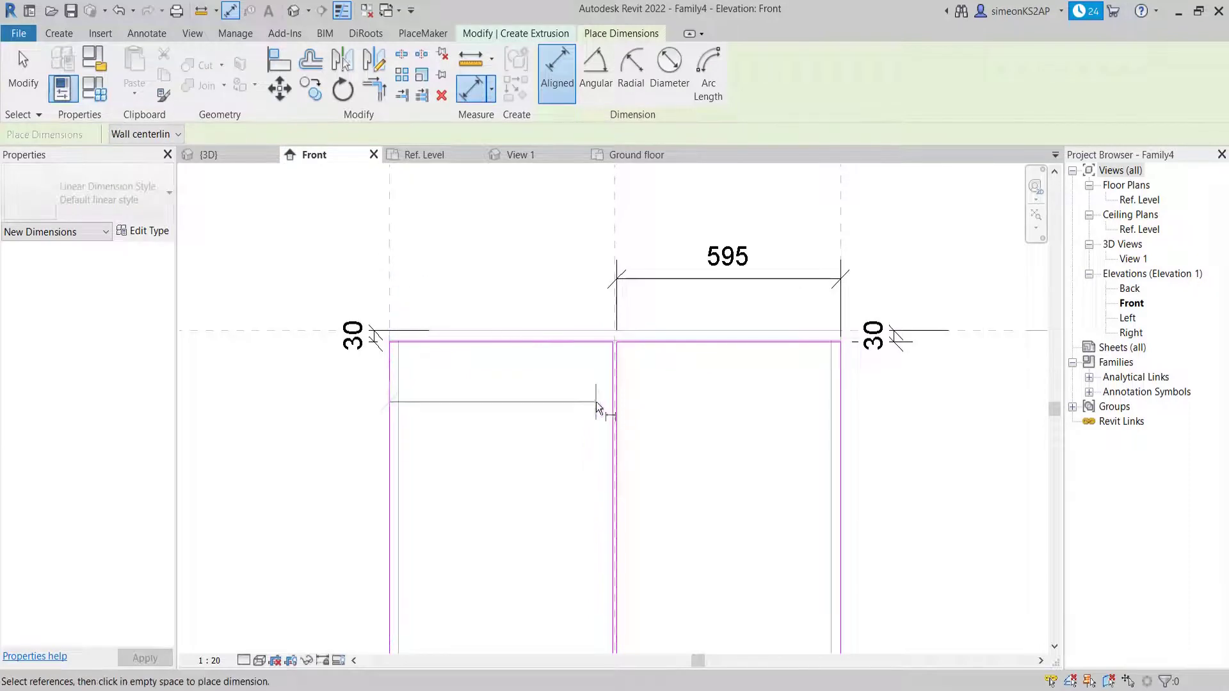
scroll(605, 397, up, 2)
click(619, 381)
scroll(616, 382, down, 2)
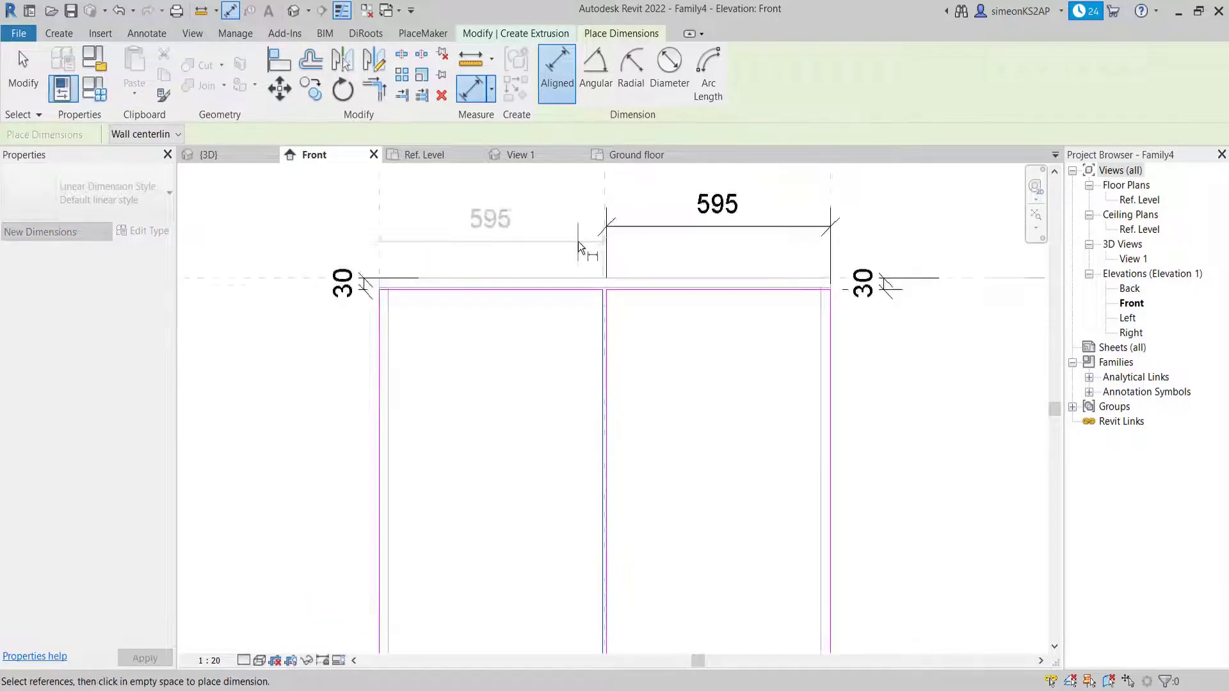
middle_drag(582, 241, 580, 352)
click(572, 310)
scroll(521, 314, up, 2)
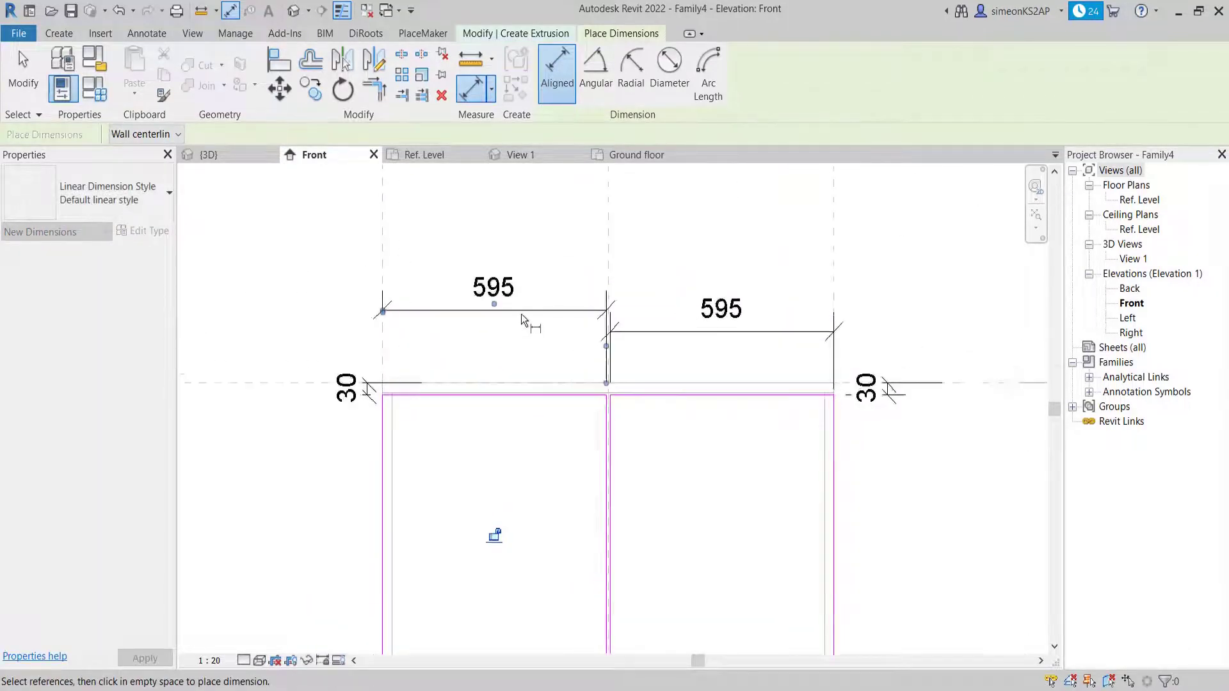
scroll(581, 320, down, 2)
scroll(581, 320, up, 3)
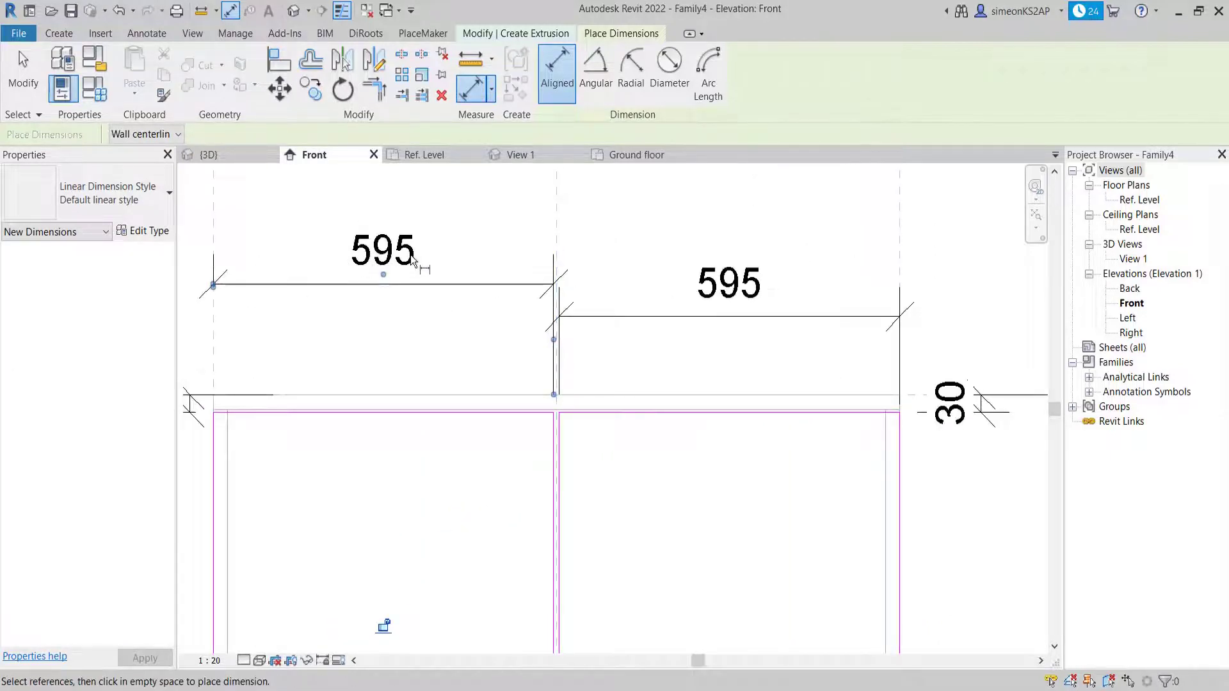
scroll(467, 283, down, 2)
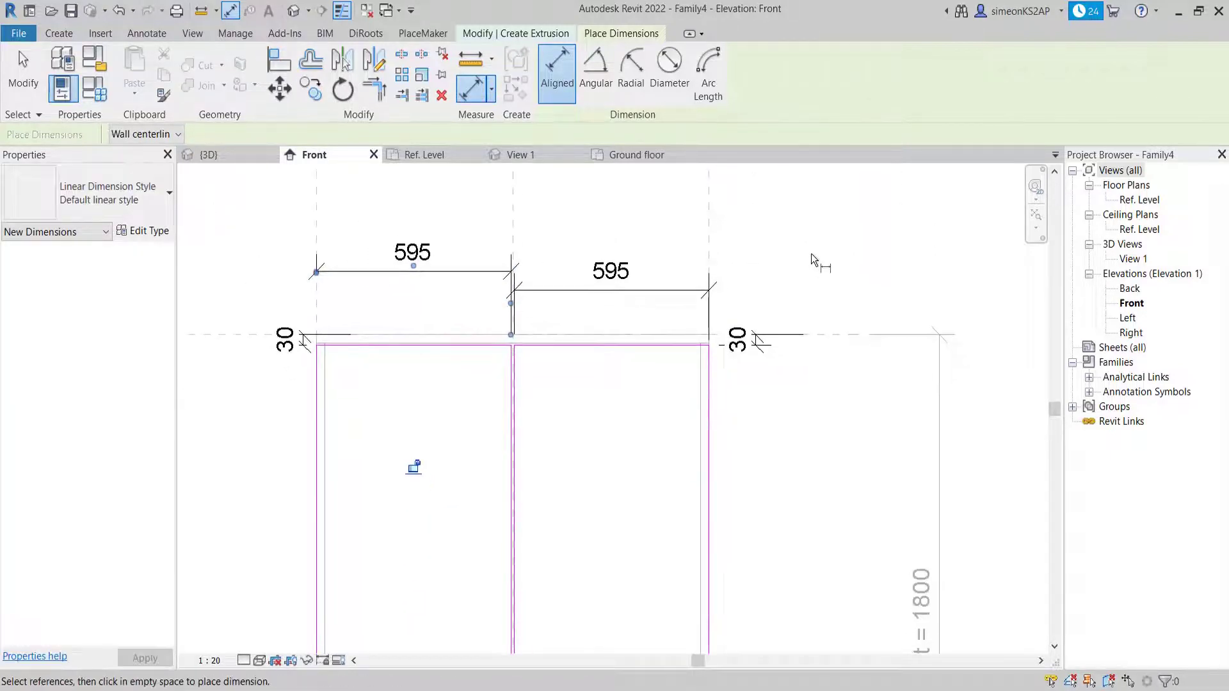
right_click(794, 247)
right_click(782, 248)
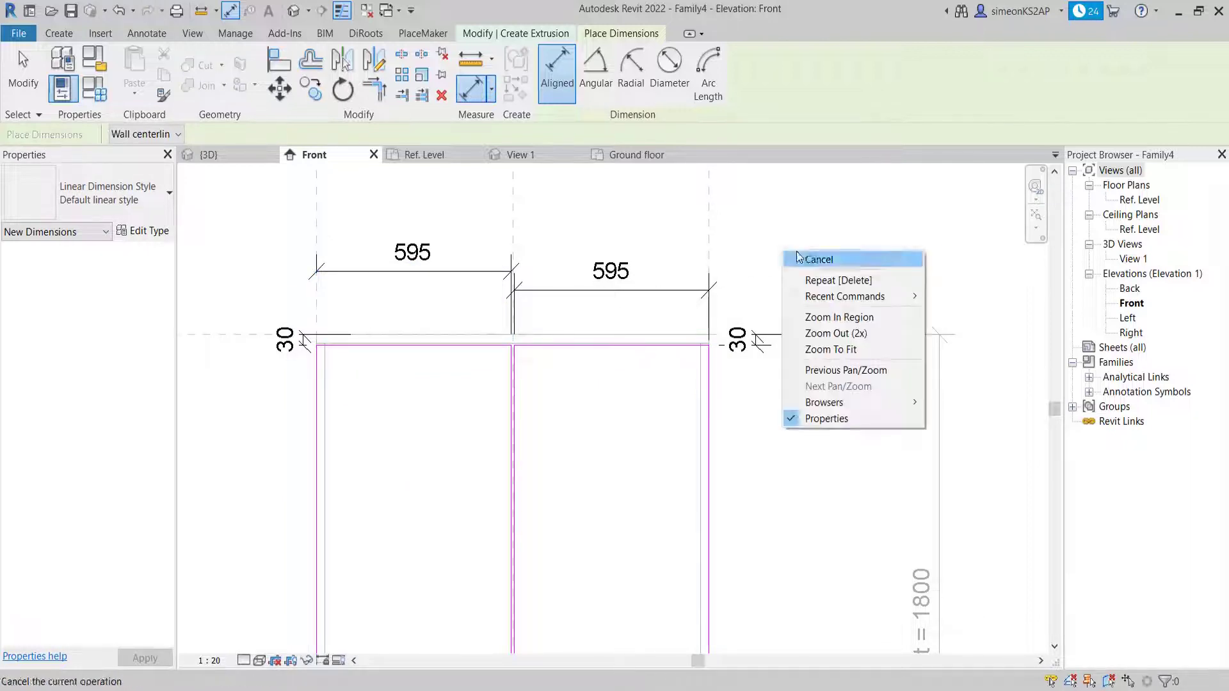
click(802, 257)
Delete the horizontal width dimensions above both the left and right doors.
click(512, 291)
click(460, 273)
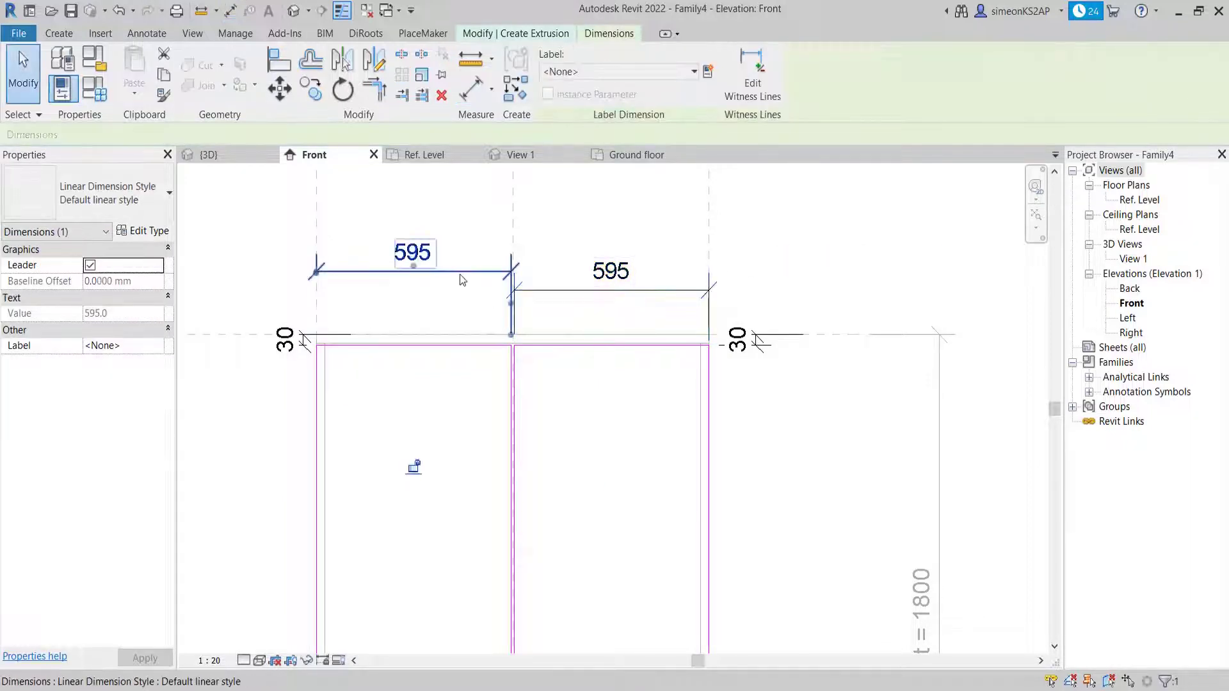
key(Delete)
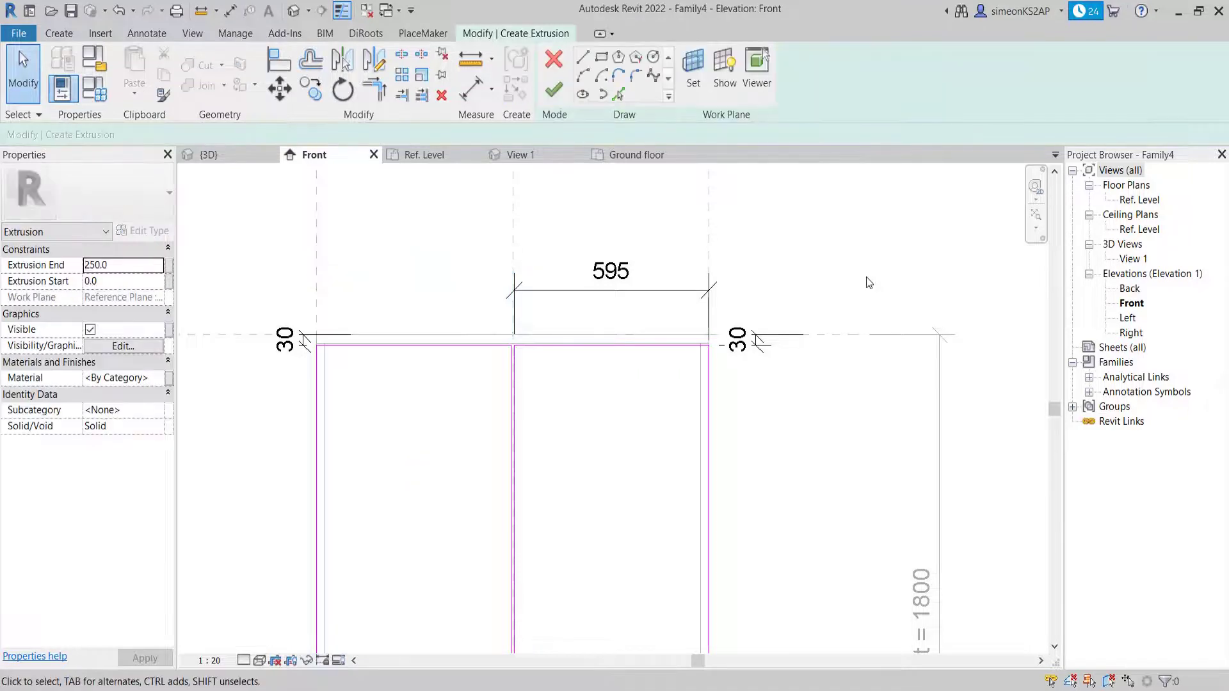
click(666, 292)
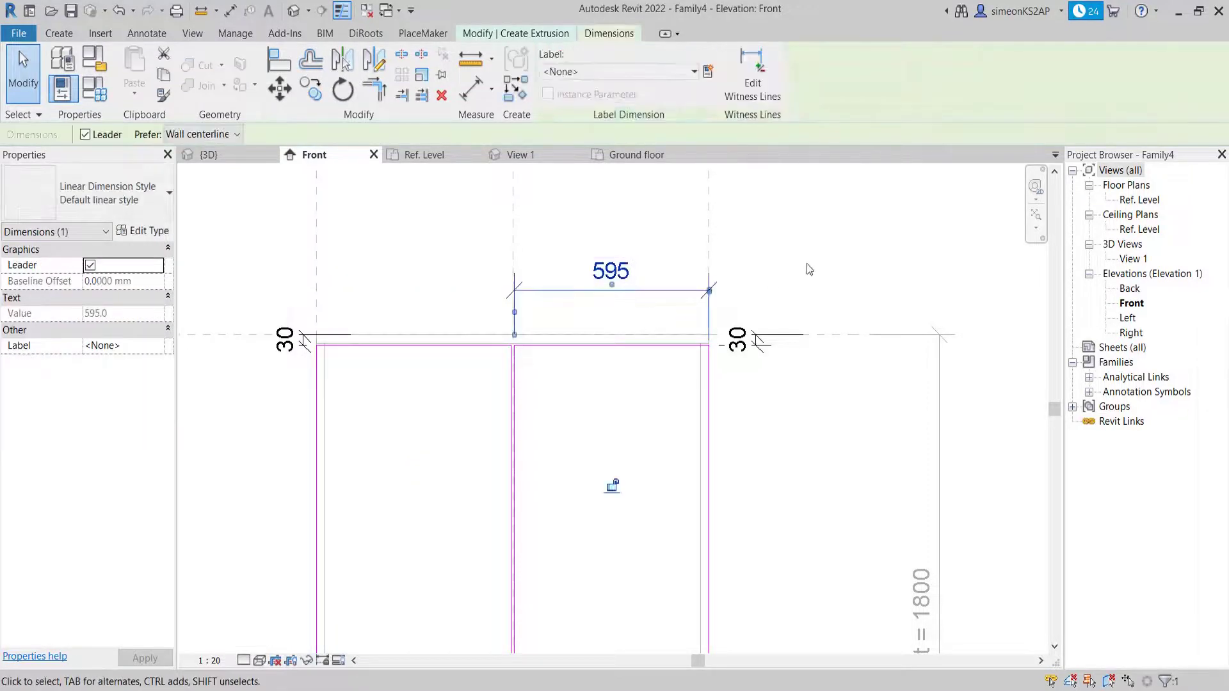
key(Delete)
Place one continuous dimension across the left, central and right reference planes above the doors, and end the command.
scroll(640, 320, down, 3)
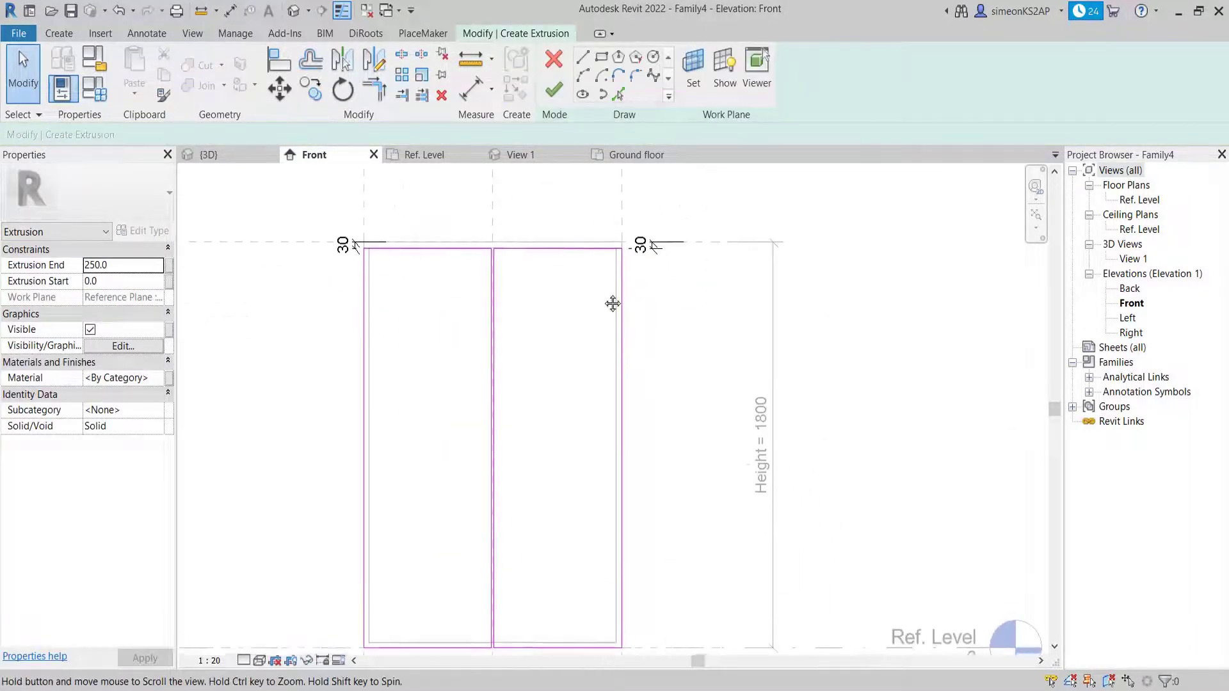
scroll(554, 343, down, 2)
scroll(497, 286, up, 2)
mouse_move(497, 286)
middle_down()
mouse_move(582, 297)
mouse_move(587, 329)
middle_up()
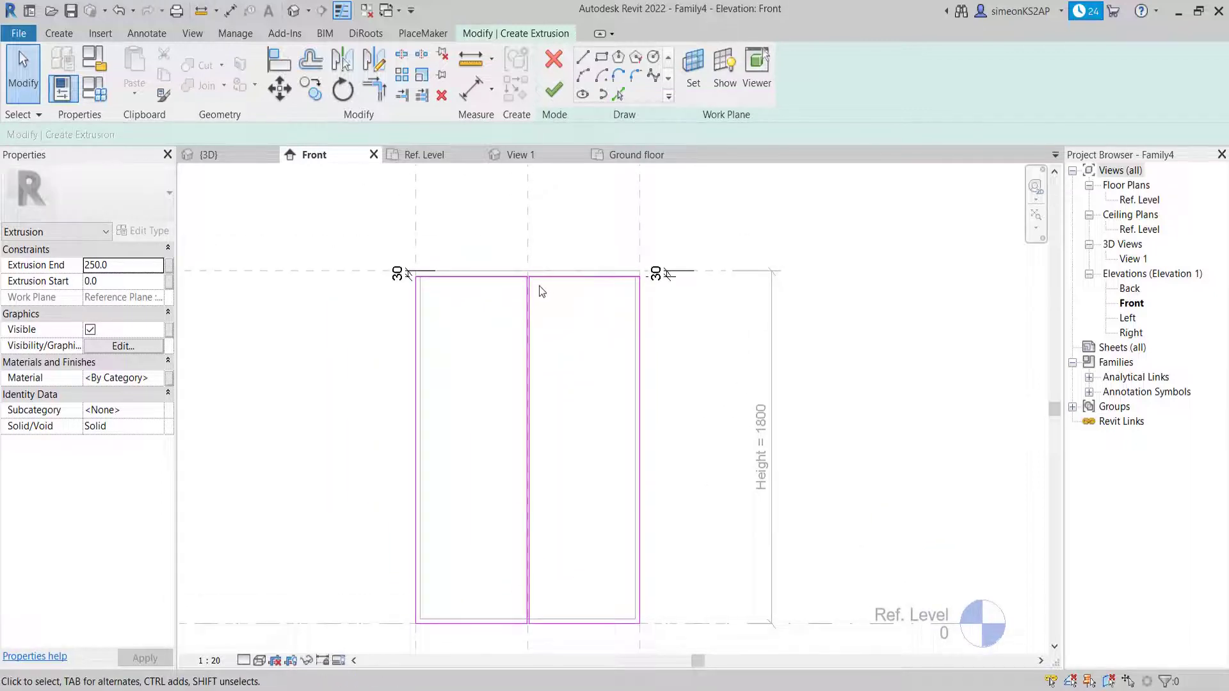
middle_drag(539, 285, 531, 309)
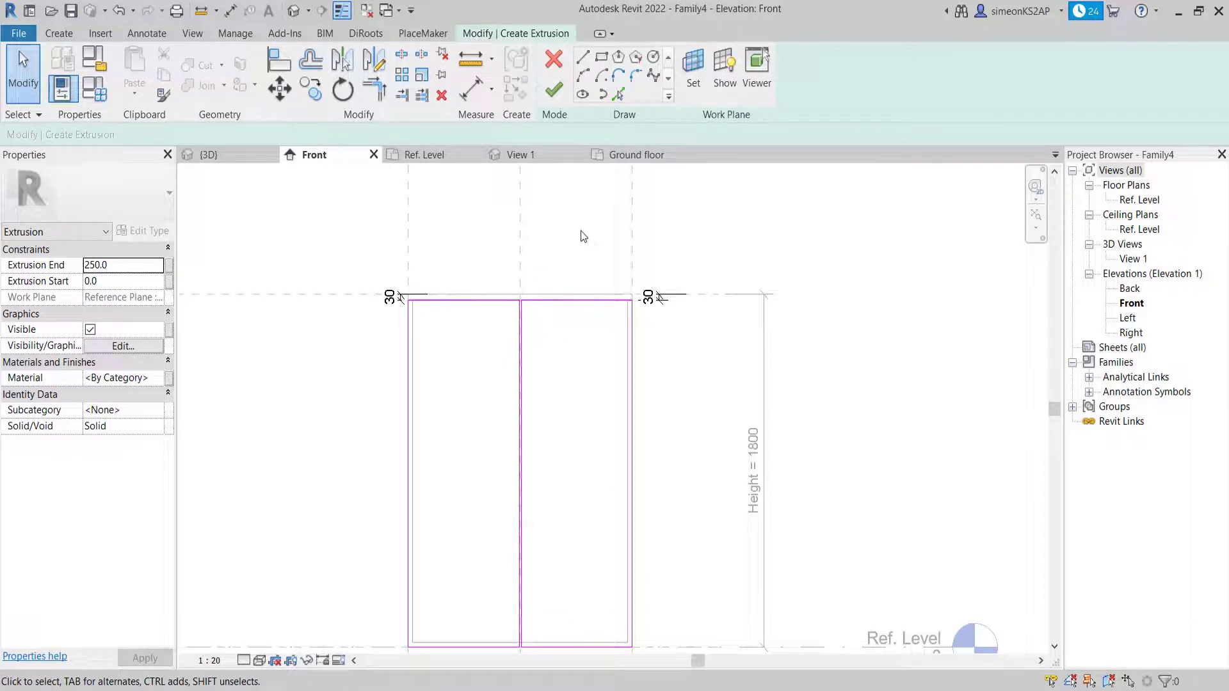
scroll(517, 240, up, 1)
middle_drag(522, 242, 552, 294)
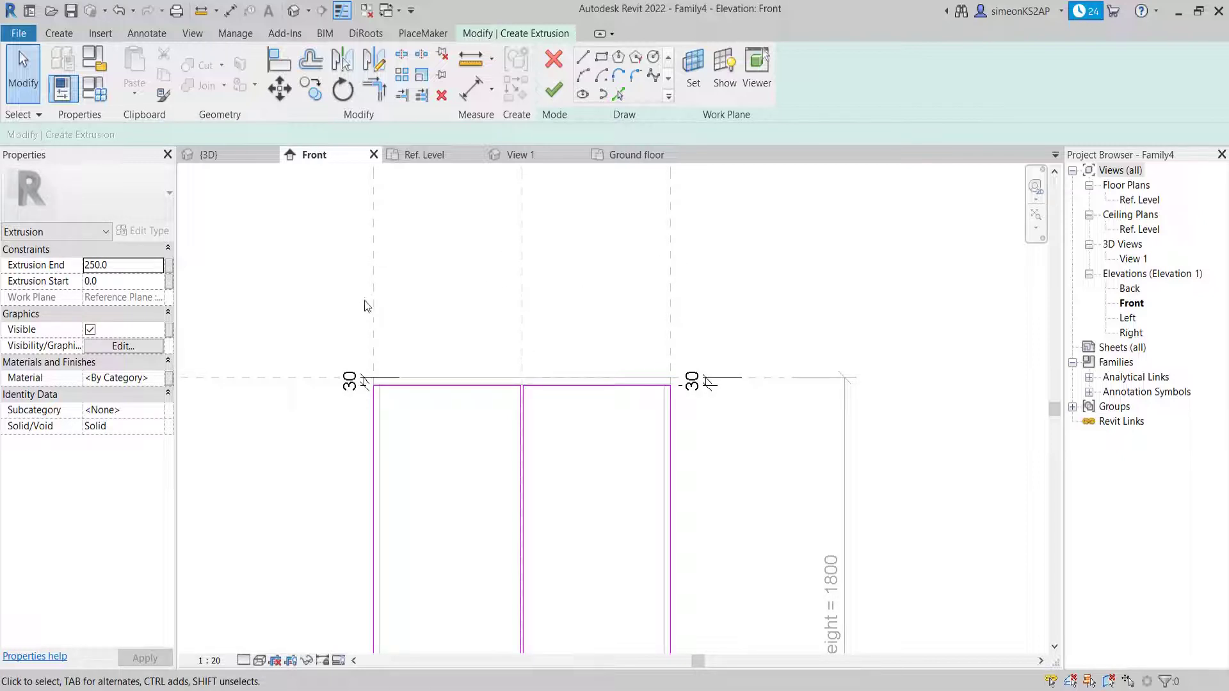
click(472, 96)
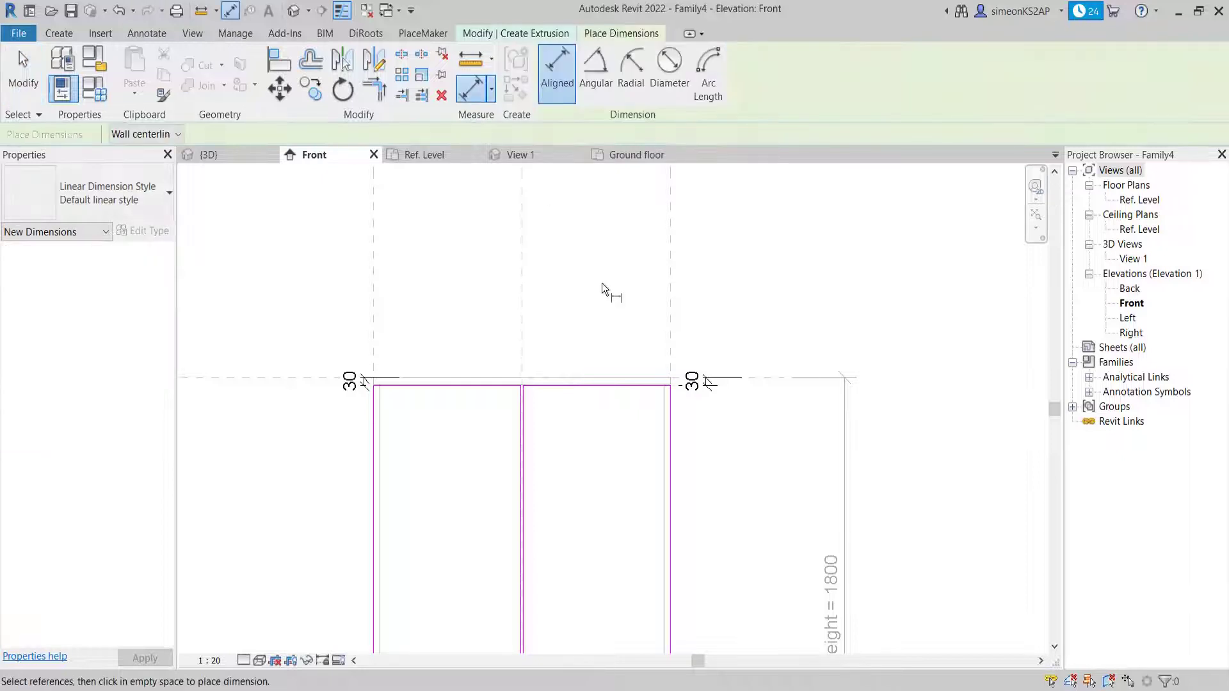
click(374, 302)
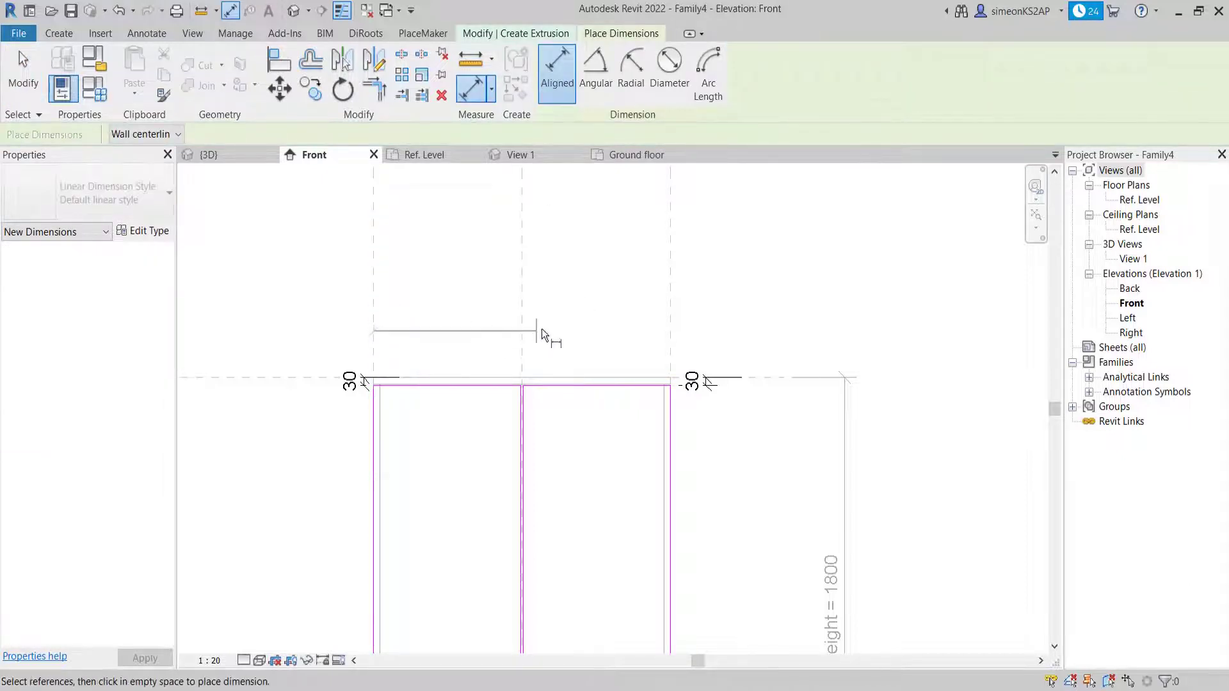
click(523, 298)
click(670, 291)
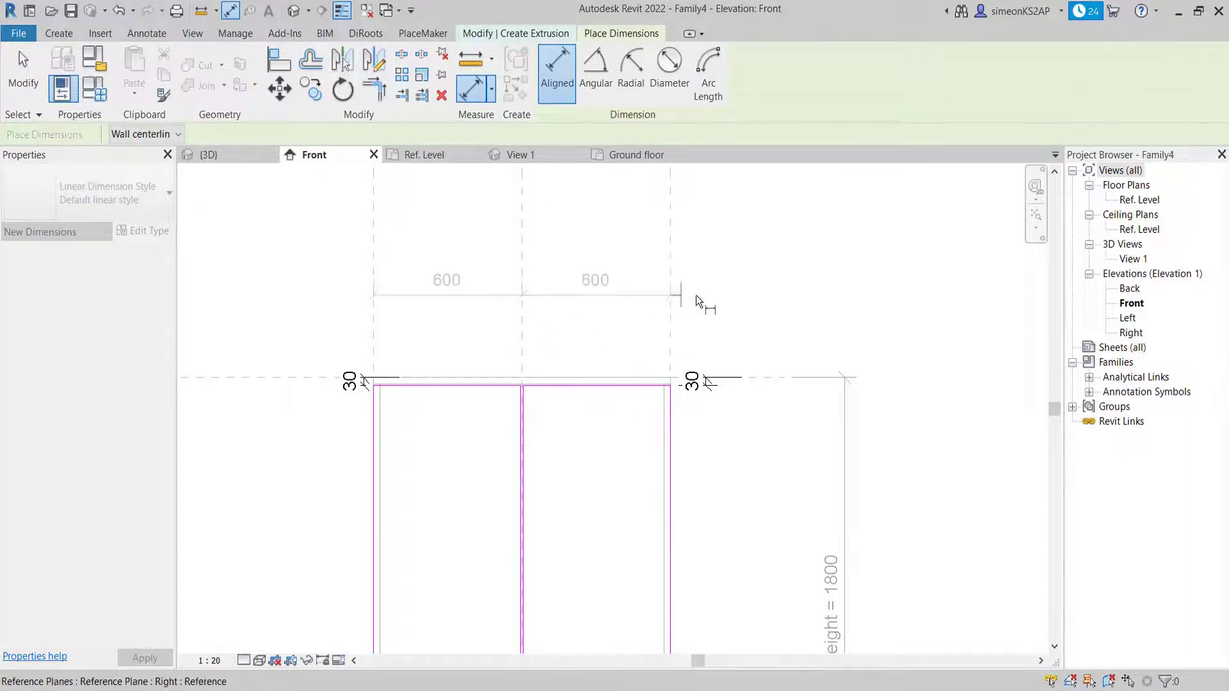
click(759, 298)
scroll(673, 332, down, 2)
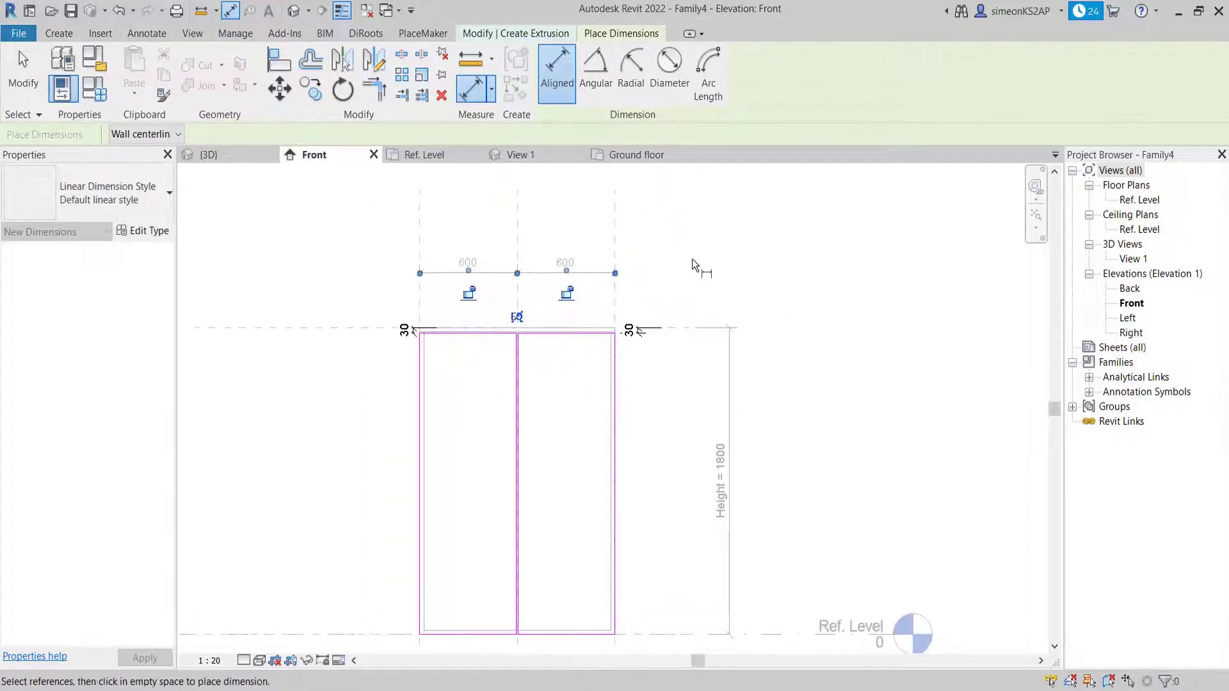
right_click(694, 255)
click(711, 255)
scroll(521, 285, up, 1)
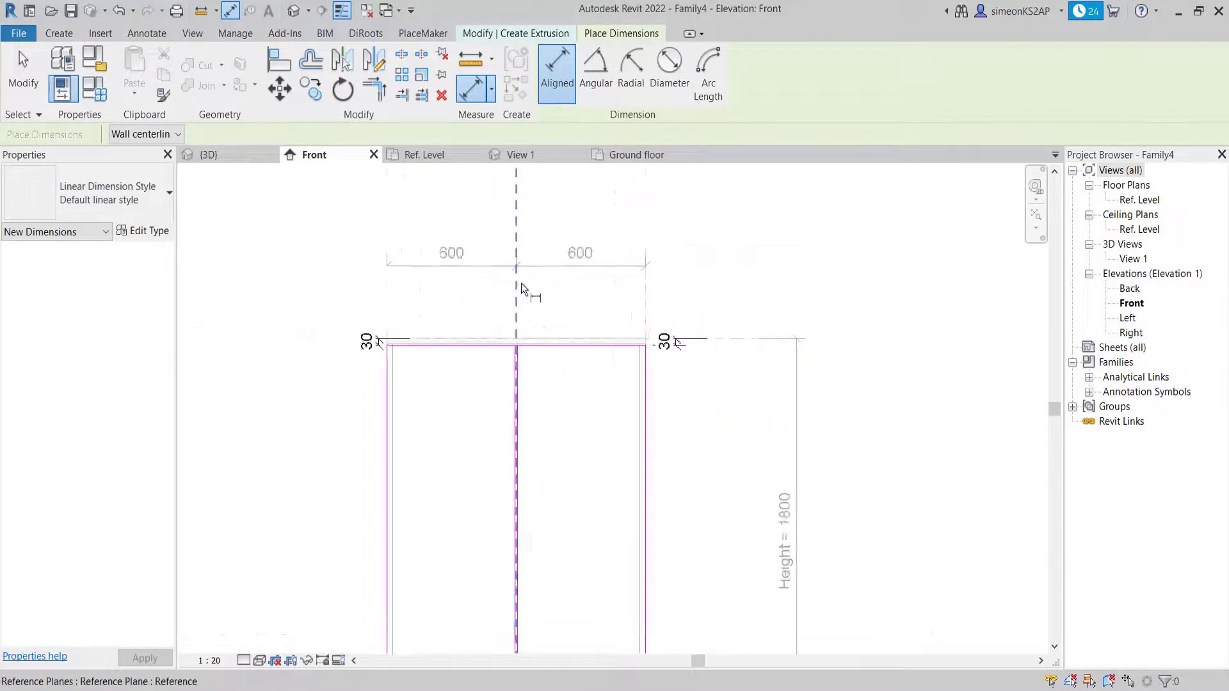
right_click(770, 260)
click(797, 266)
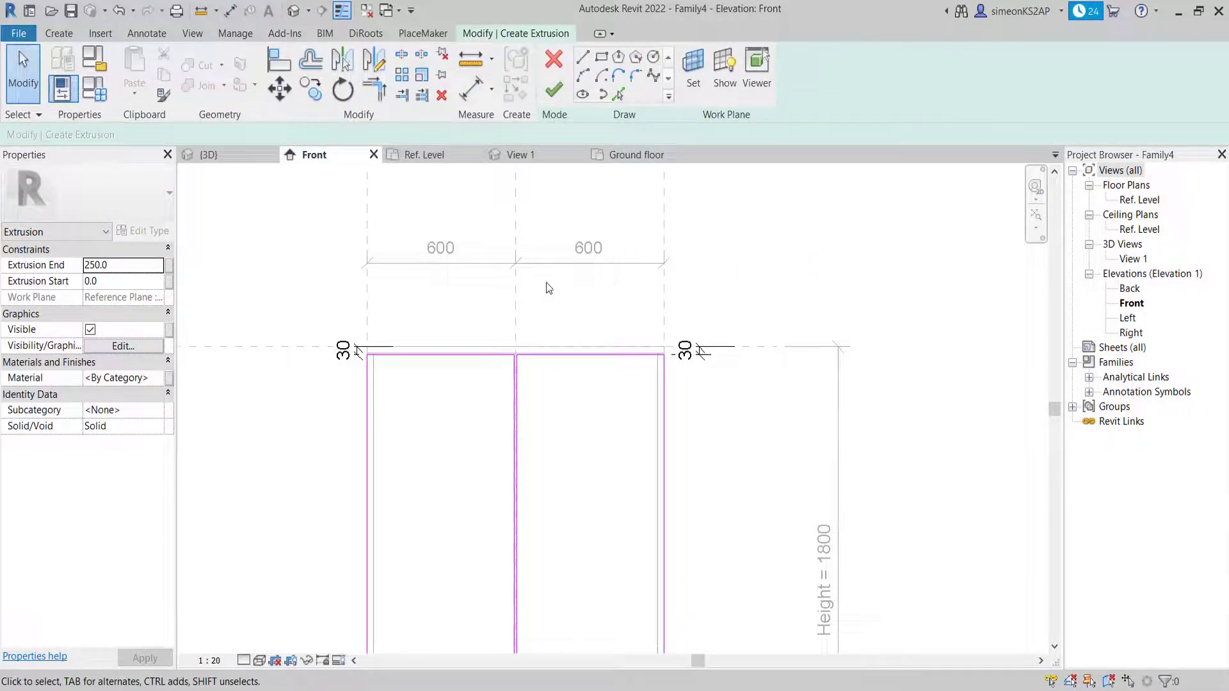
Finish the door extrusion sketch and apply an equality constraint to the continuous dimension across the three vertical reference planes.
scroll(551, 288, down, 2)
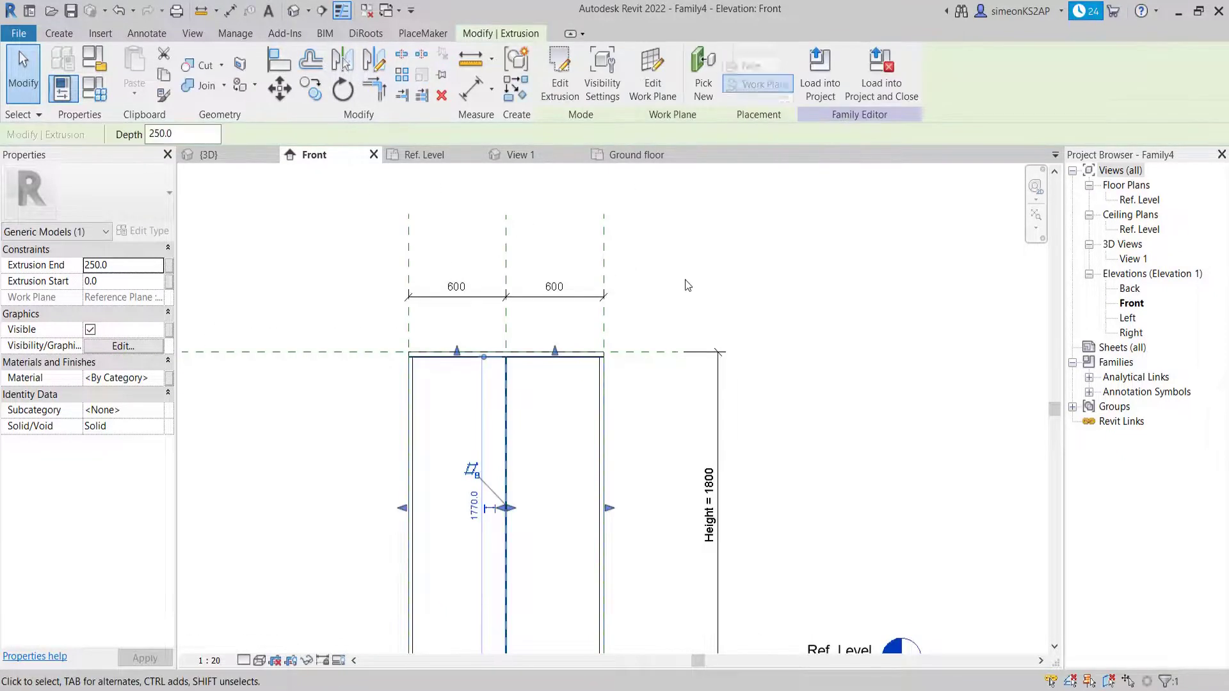
click(576, 297)
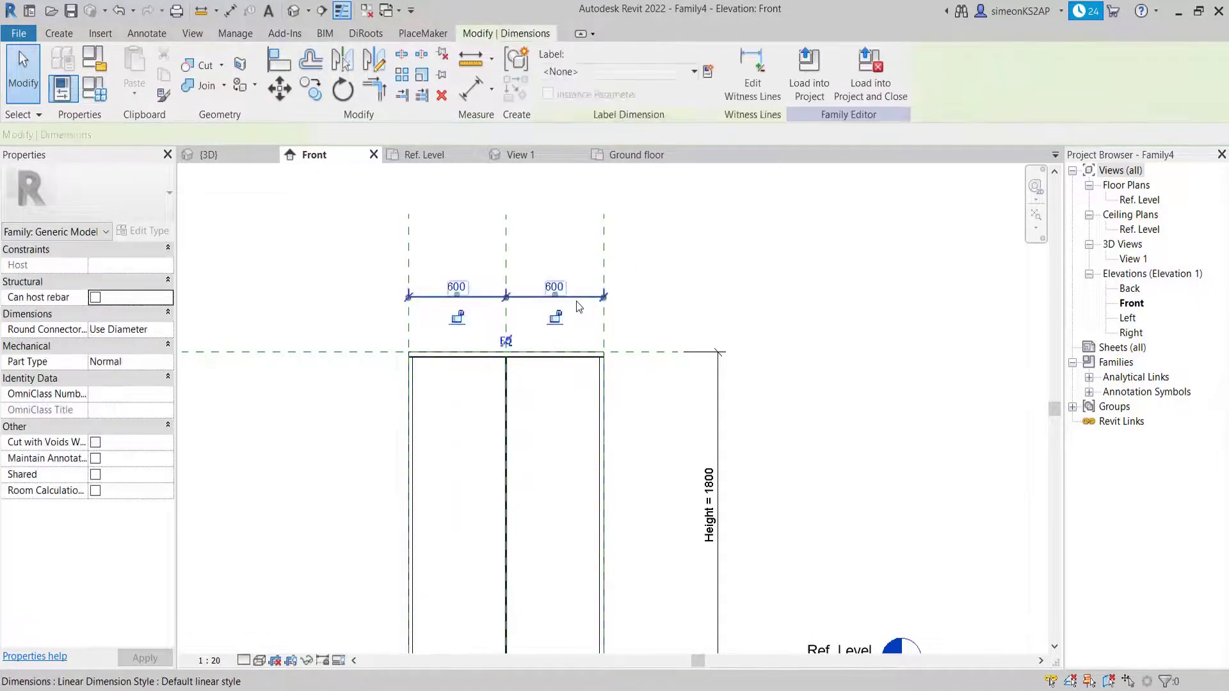
click(505, 341)
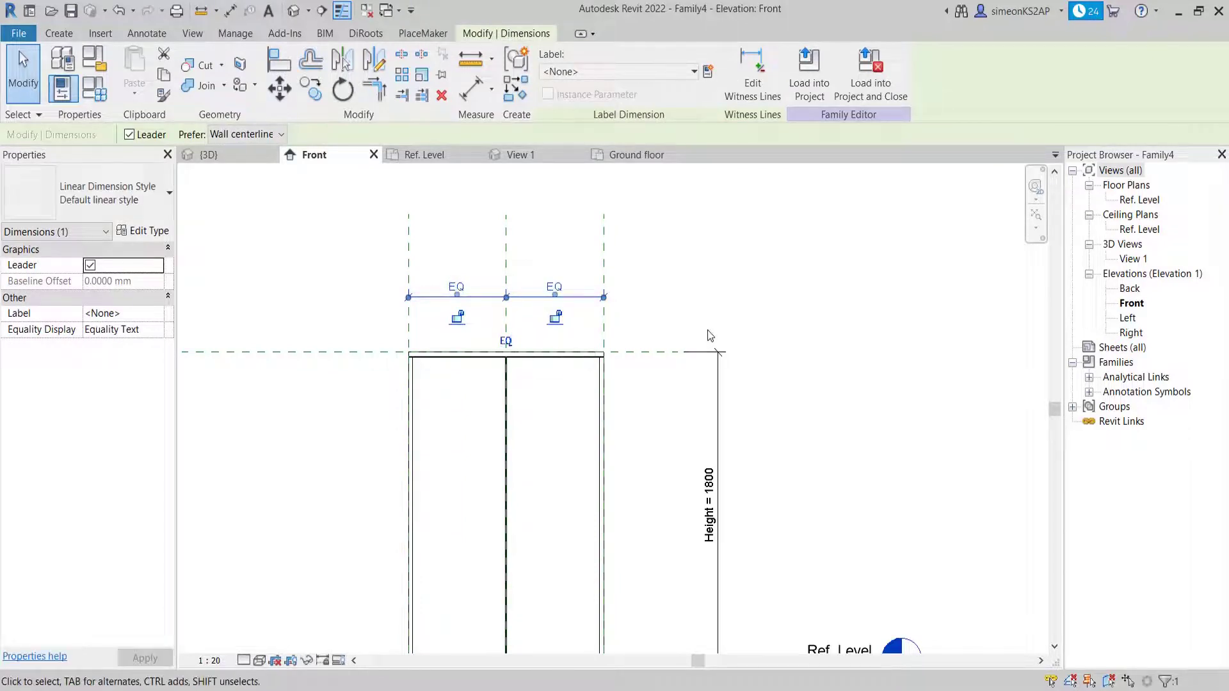
key(Escape)
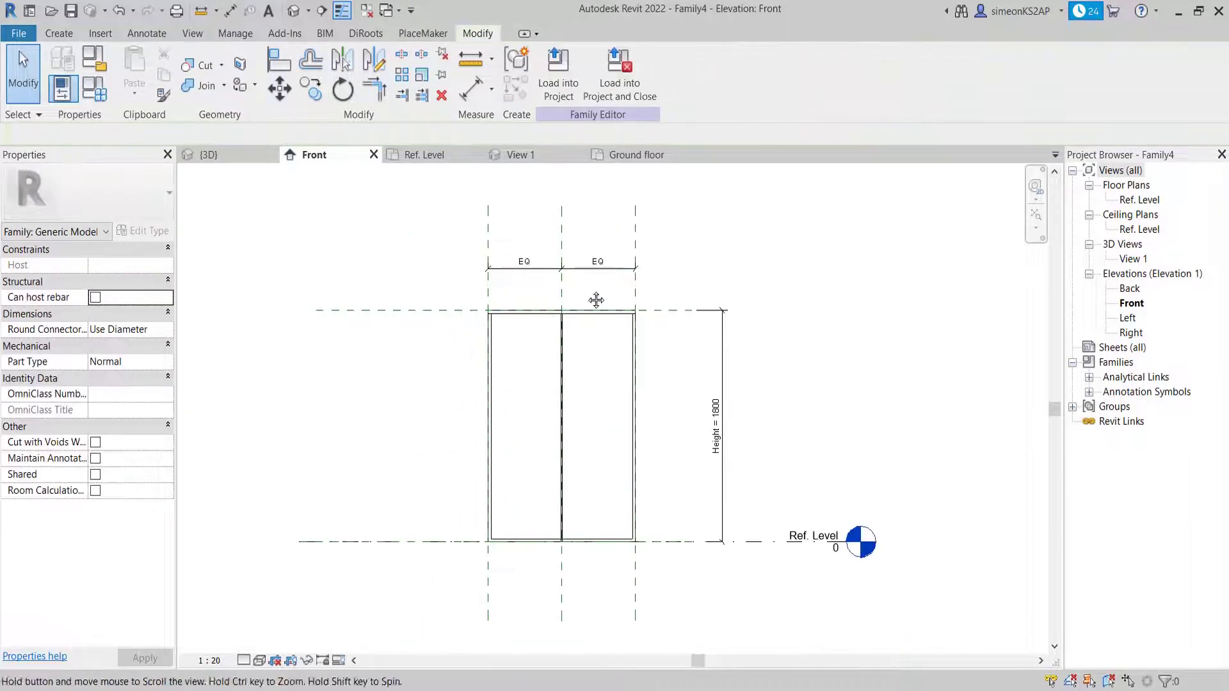
In the Ref. Level plan, pull the door extrusion's back edge to the reference plane 25 mm behind the front plane.
click(532, 158)
scroll(553, 316, up, 3)
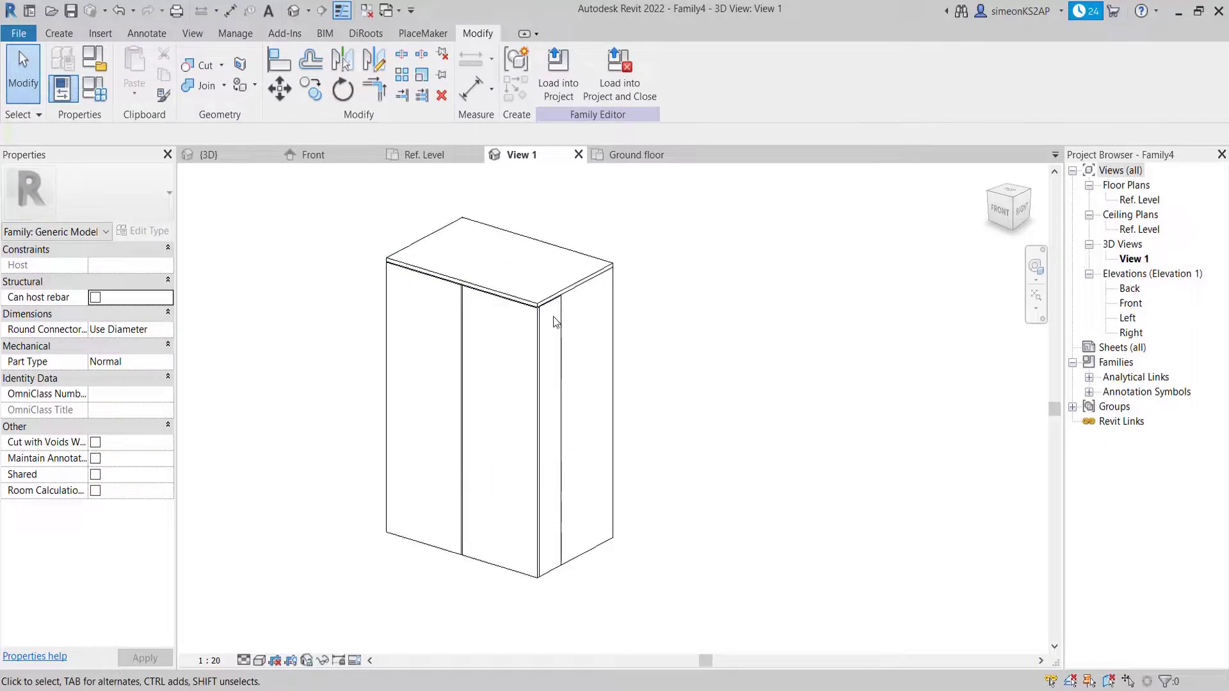
click(426, 155)
click(522, 422)
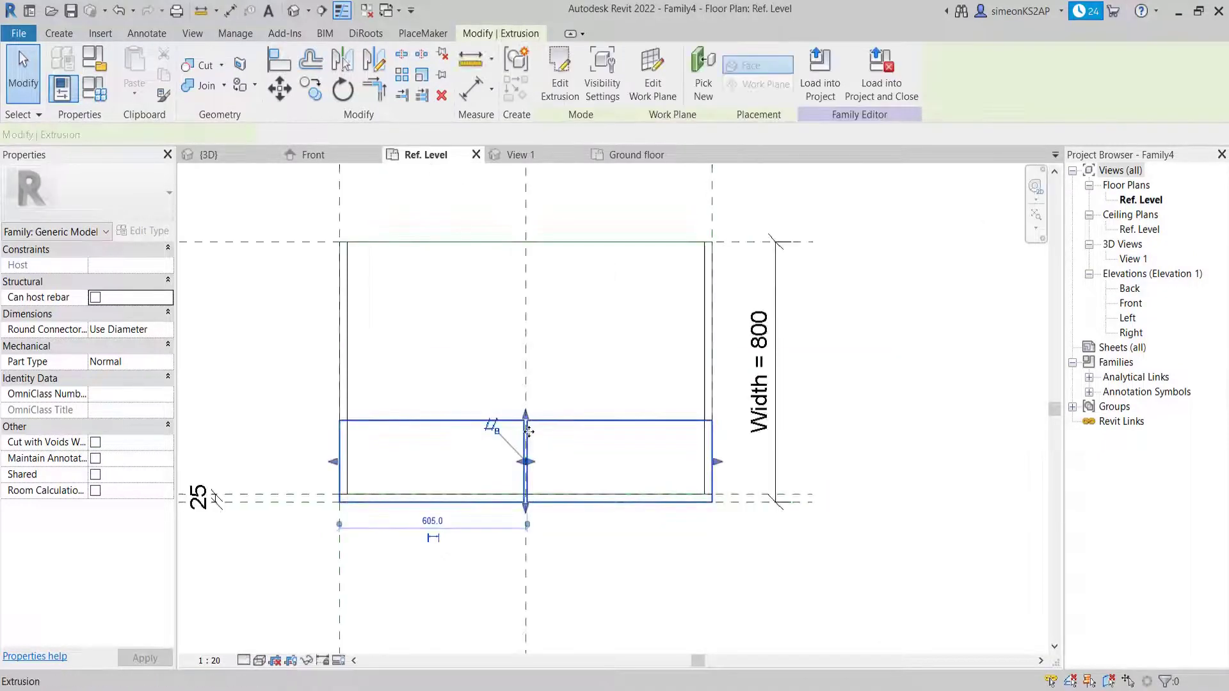
drag(529, 422, 526, 497)
click(617, 584)
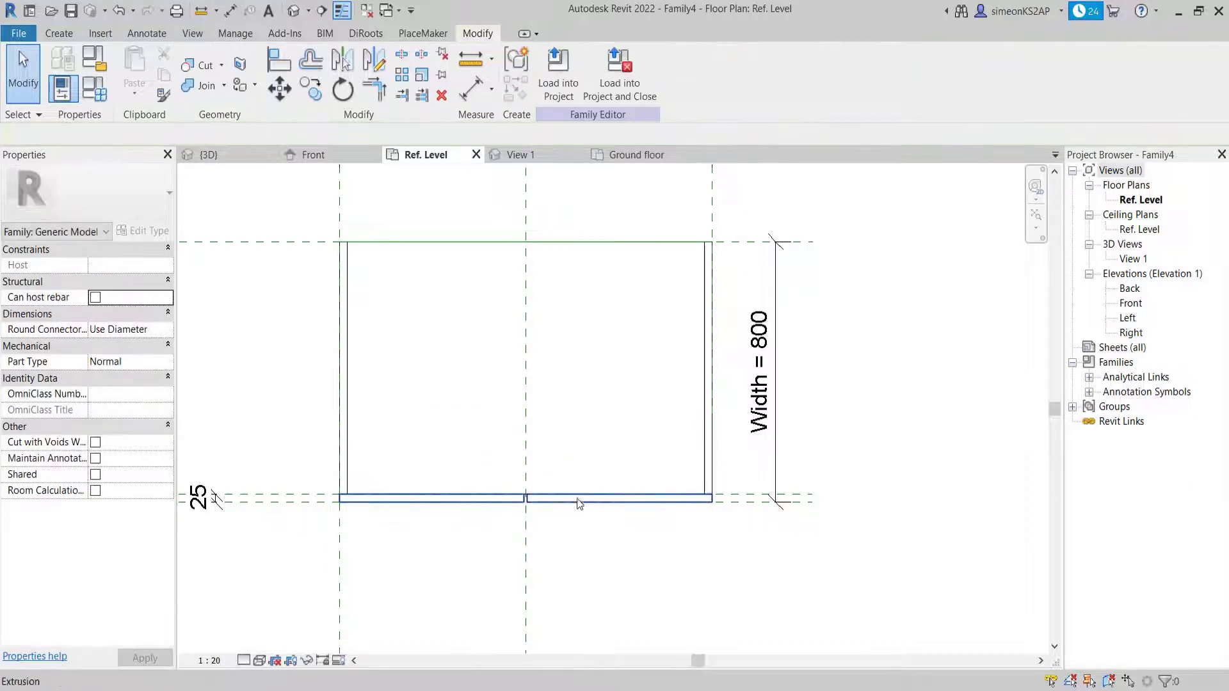
In 3D View 1, set the family's Length parameter to 1600 and apply it to flex the wardrobe.
scroll(578, 494, down, 2)
scroll(548, 328, down, 1)
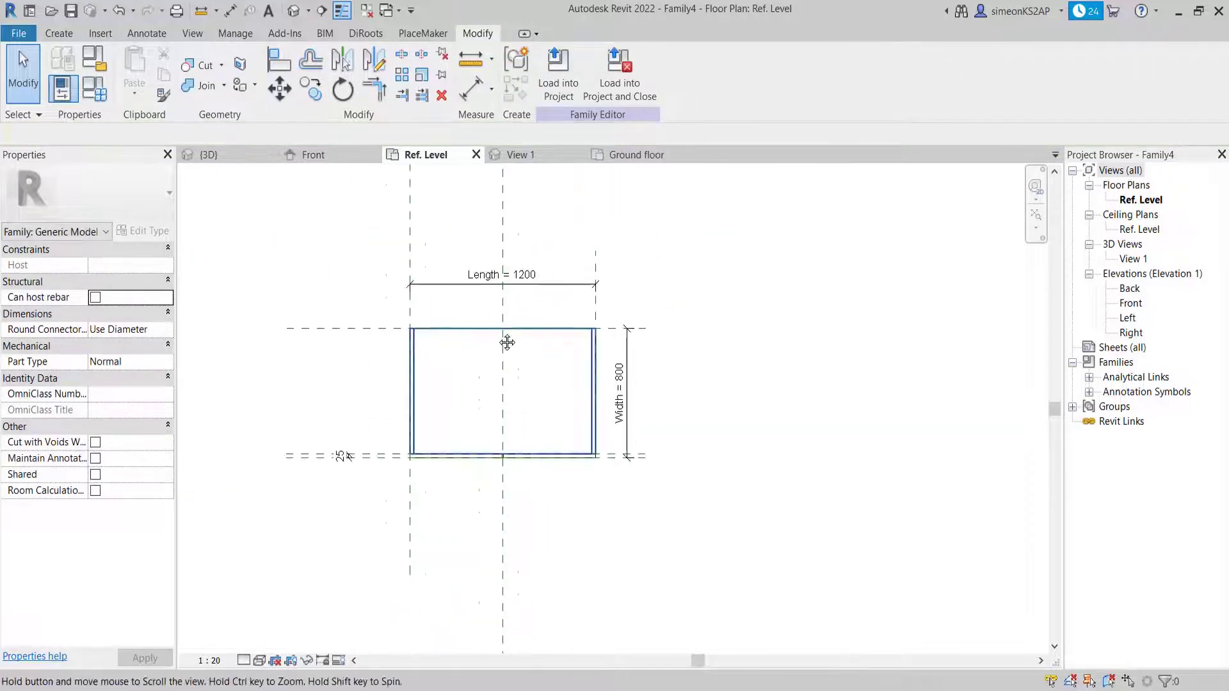
click(516, 155)
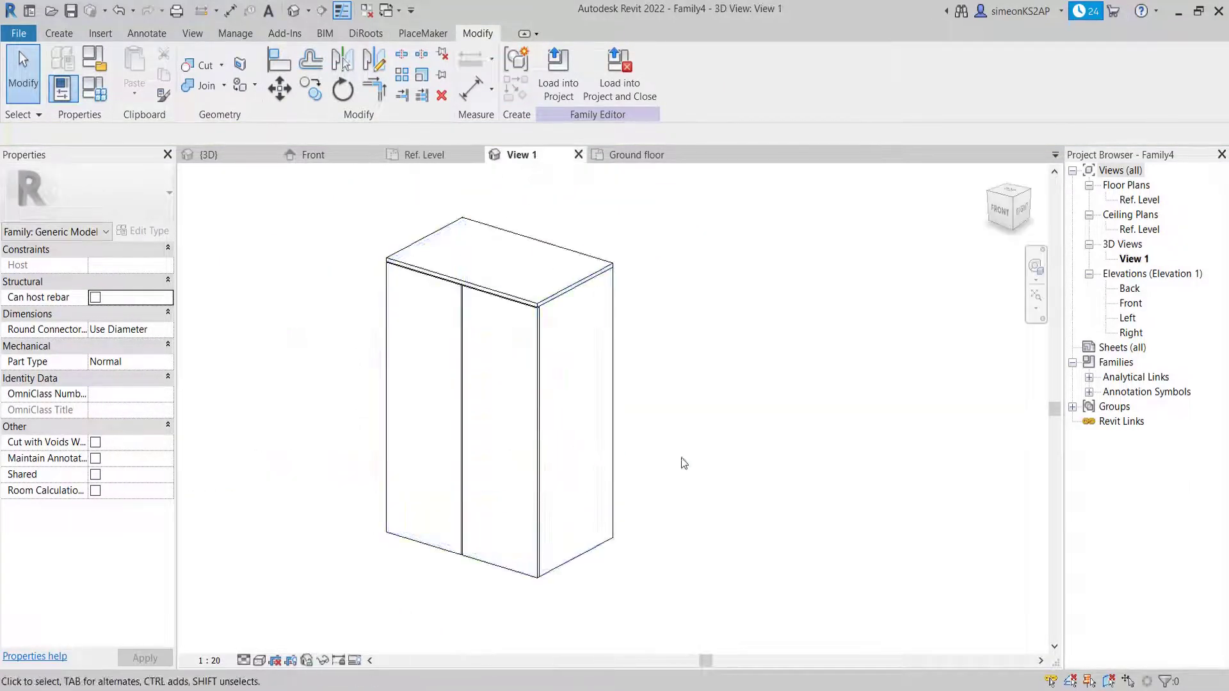
click(100, 96)
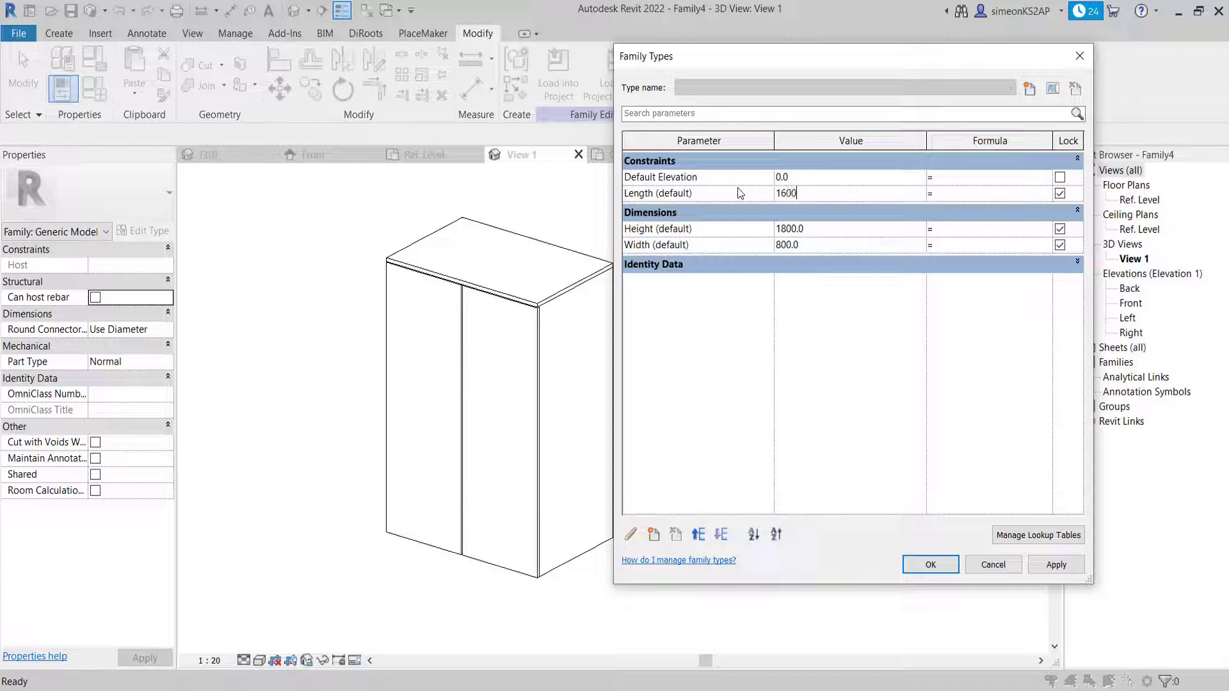
click(1057, 566)
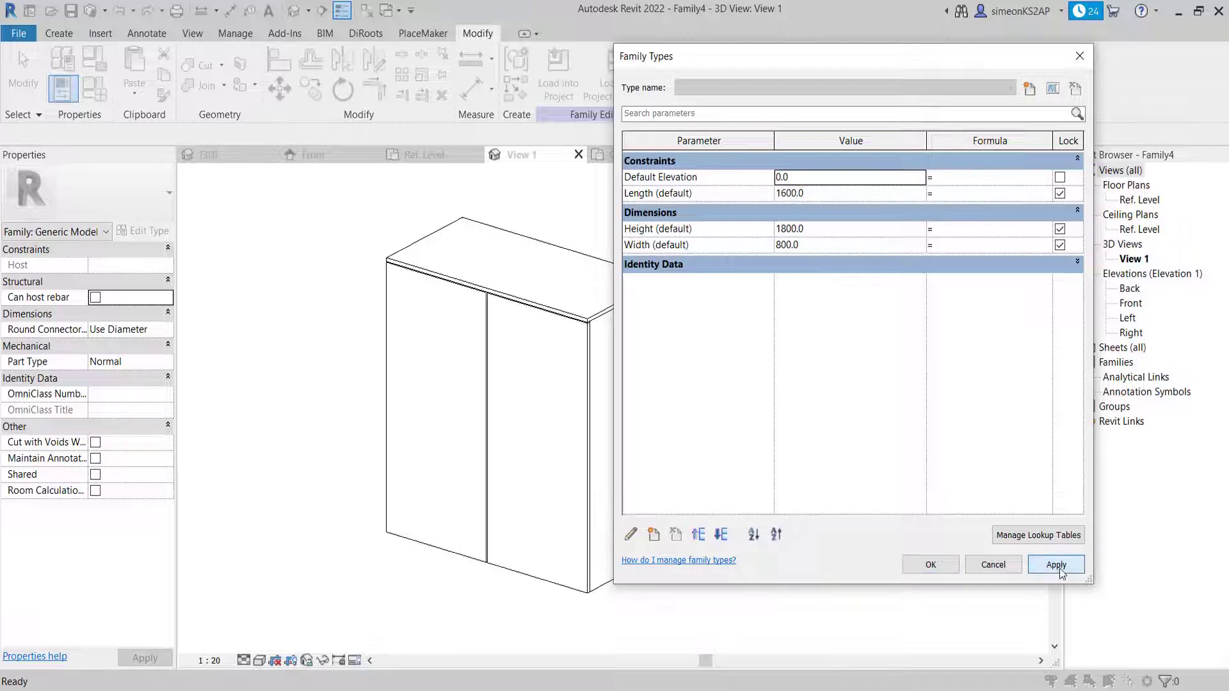
click(930, 564)
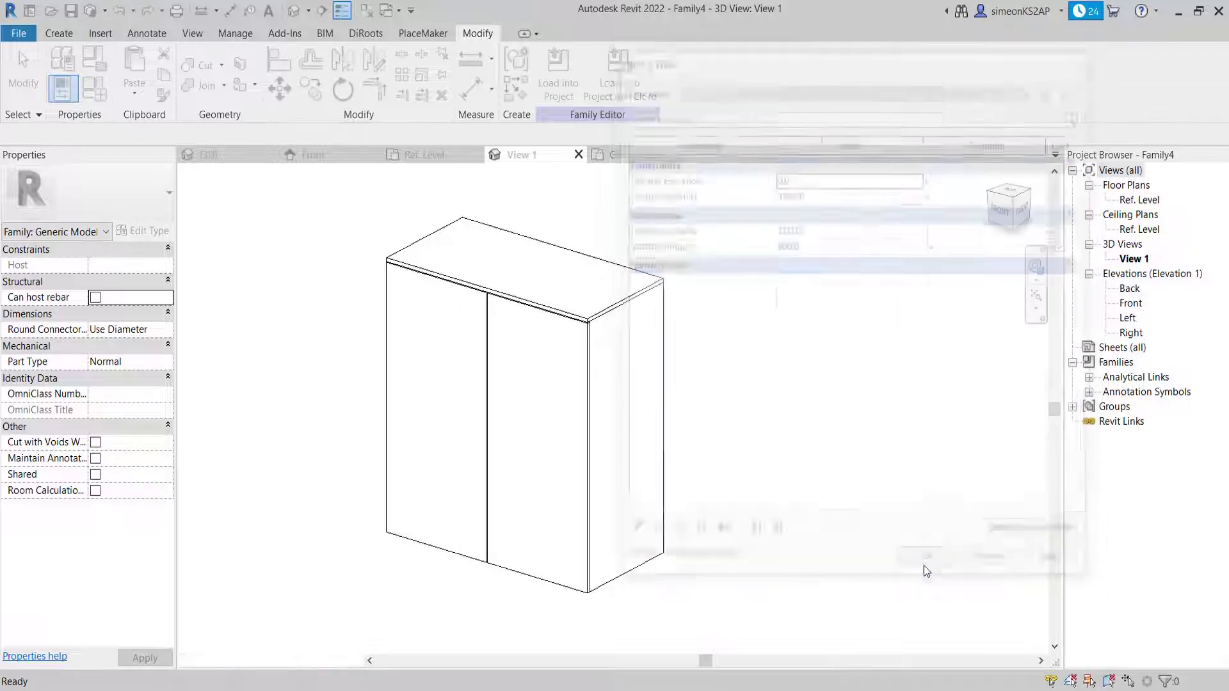